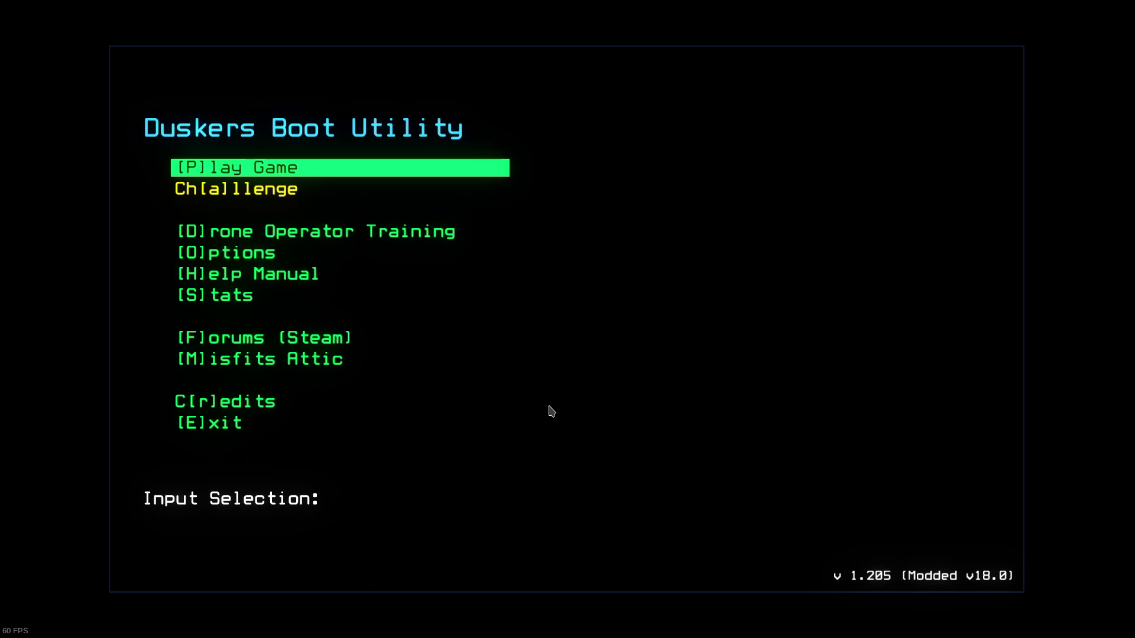
Start the daily challenge from the Challenge menu
key(Down)
key(Return)
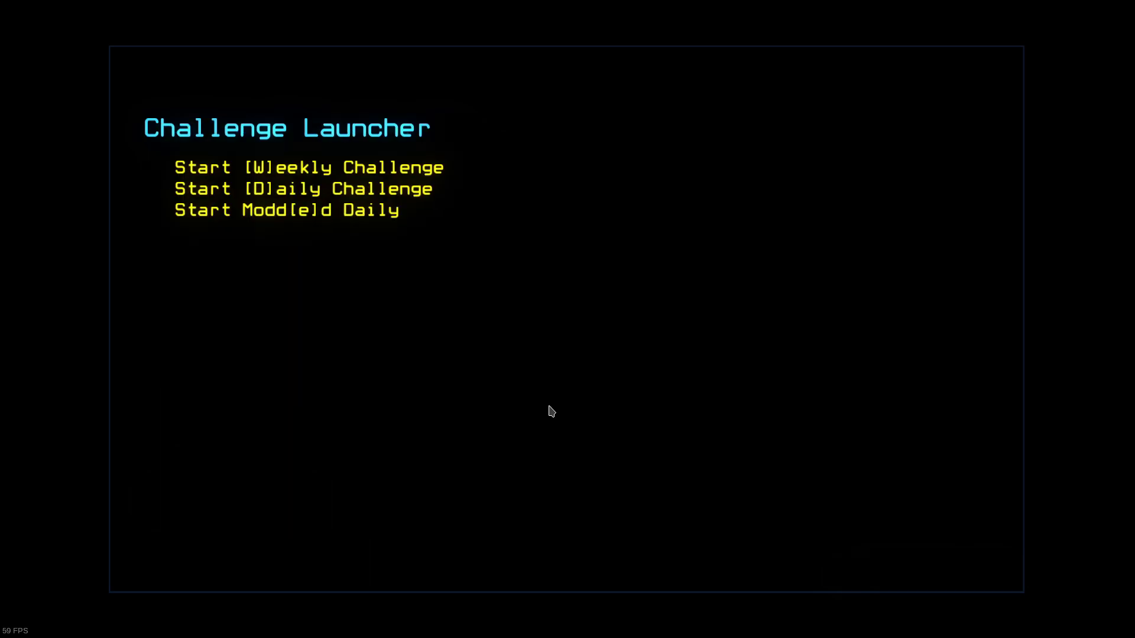
key(Down)
key(Return)
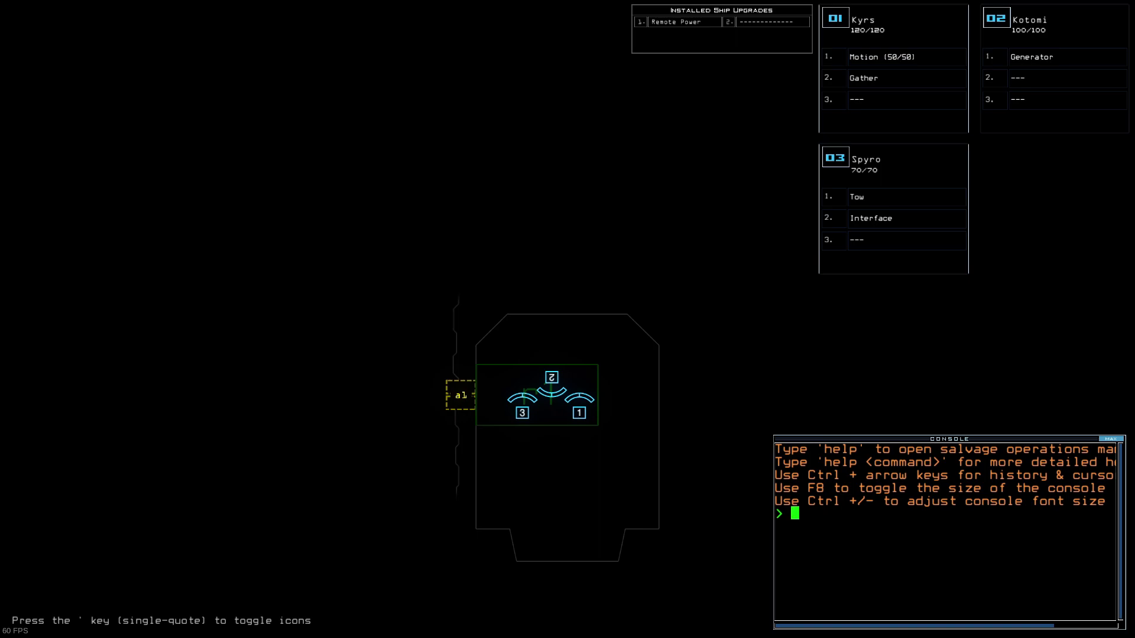
text(ai)
Run 'airlocks' and 'status', showing Medical A, volatile, scrap capacity 53
key(Return)
text(status)
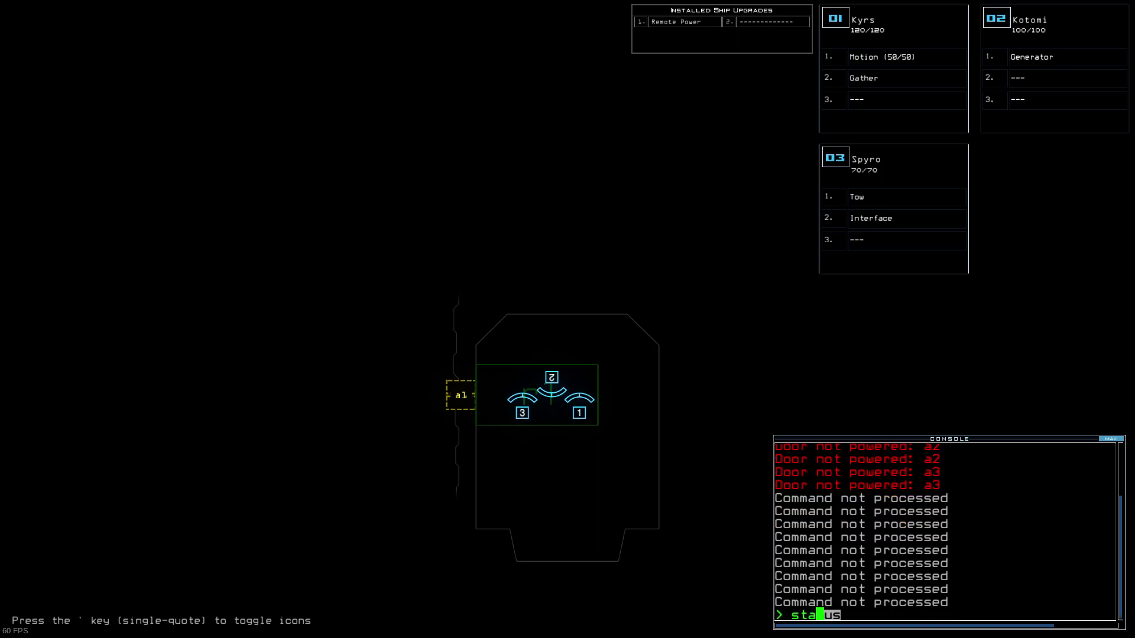
key(Return)
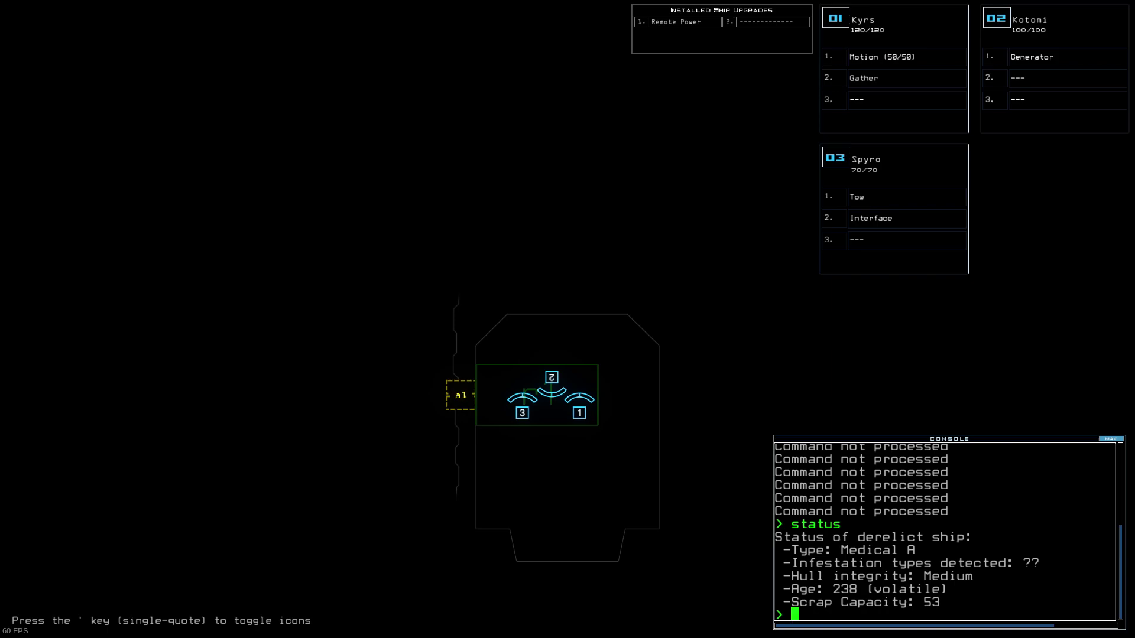
key(Return)
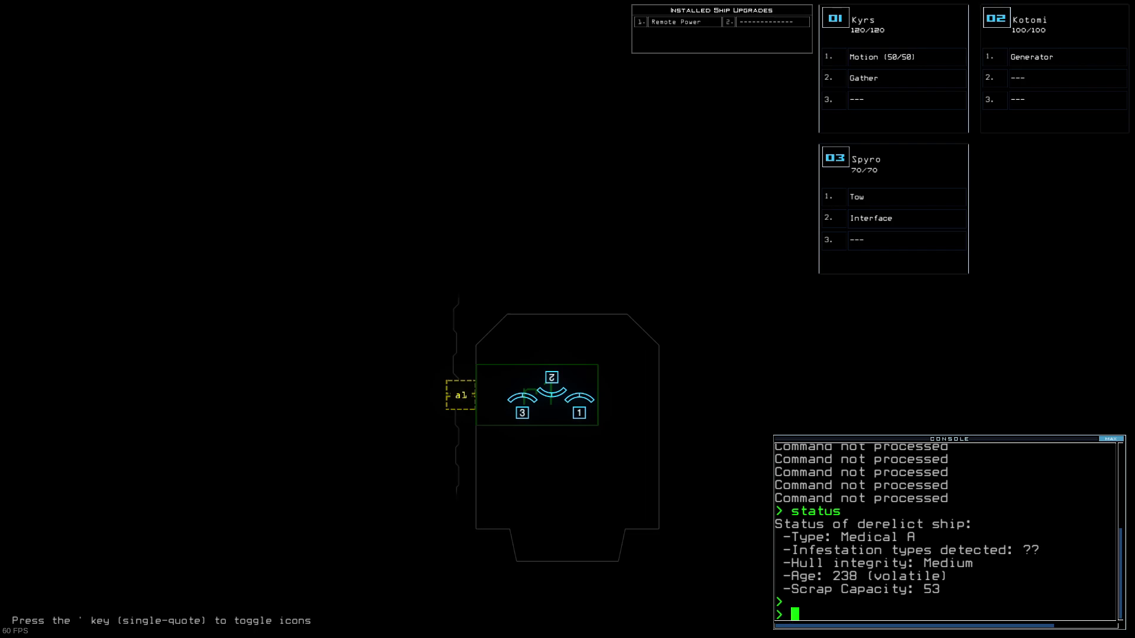
text(rea)
text(dy 3)
Ready drone 3 with 'ready 3' and open airlock a1 so Spyro enters r21
key(Return)
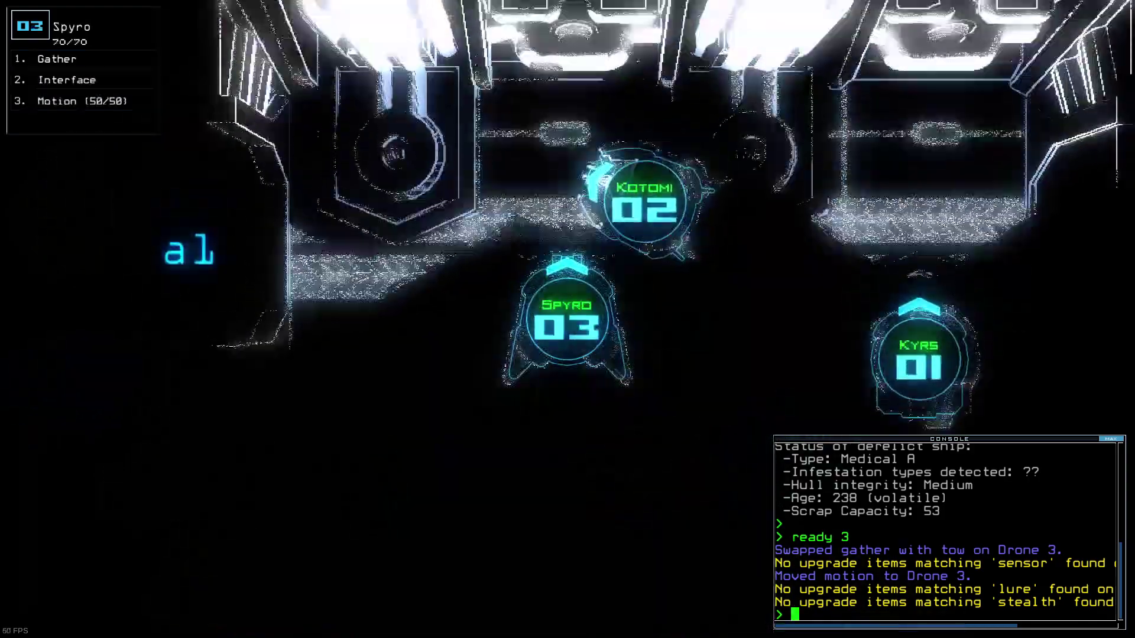
key(Tab)
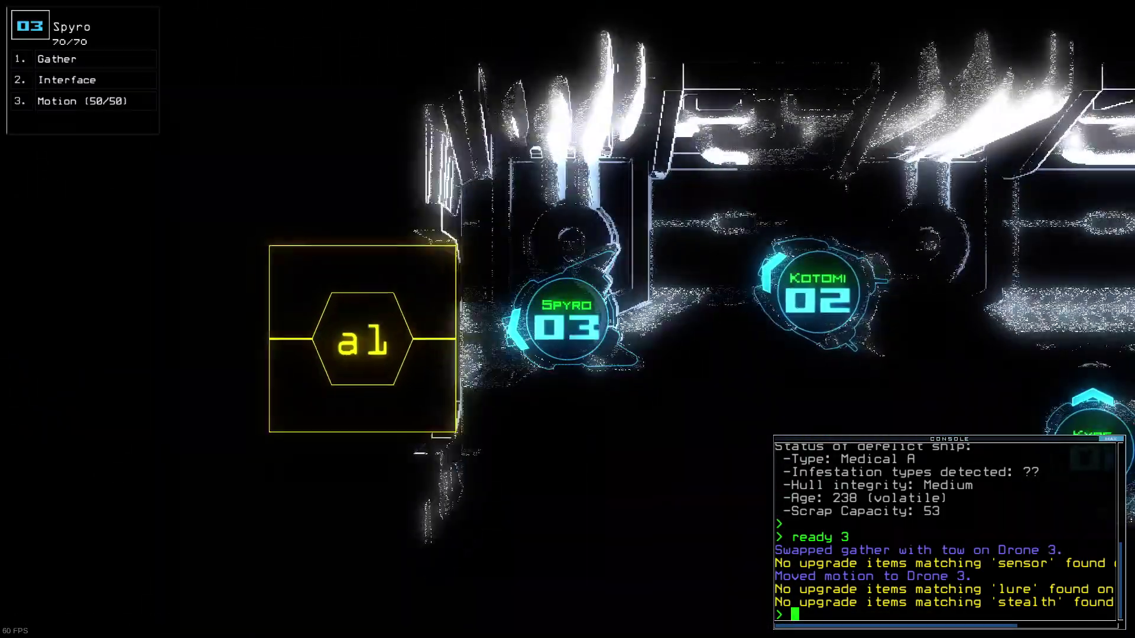
key(Tab)
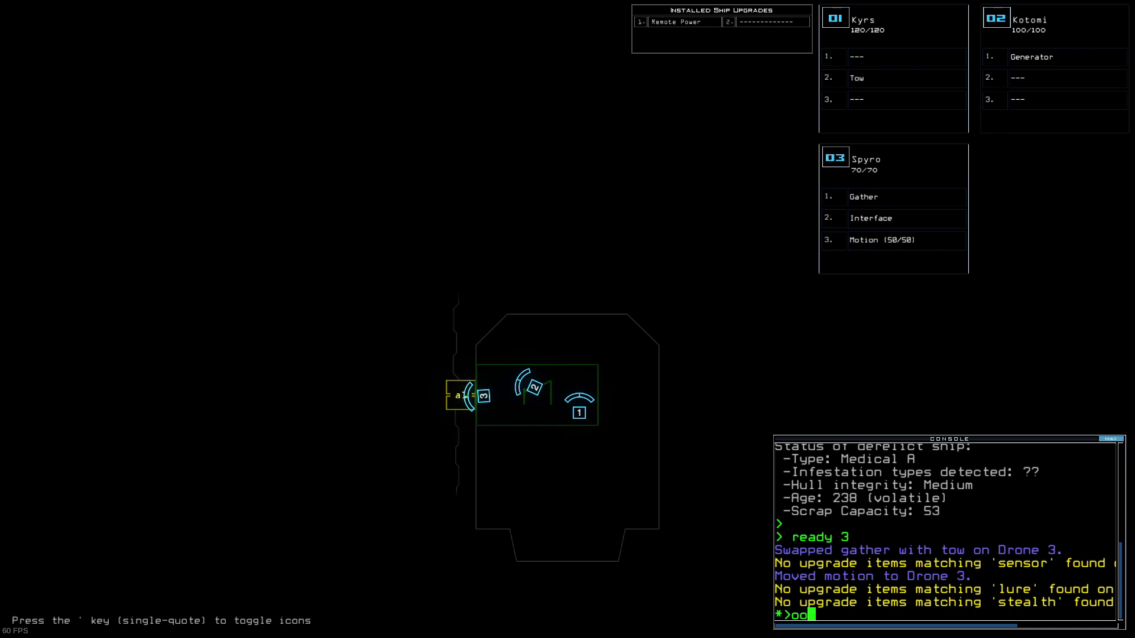
key(Return)
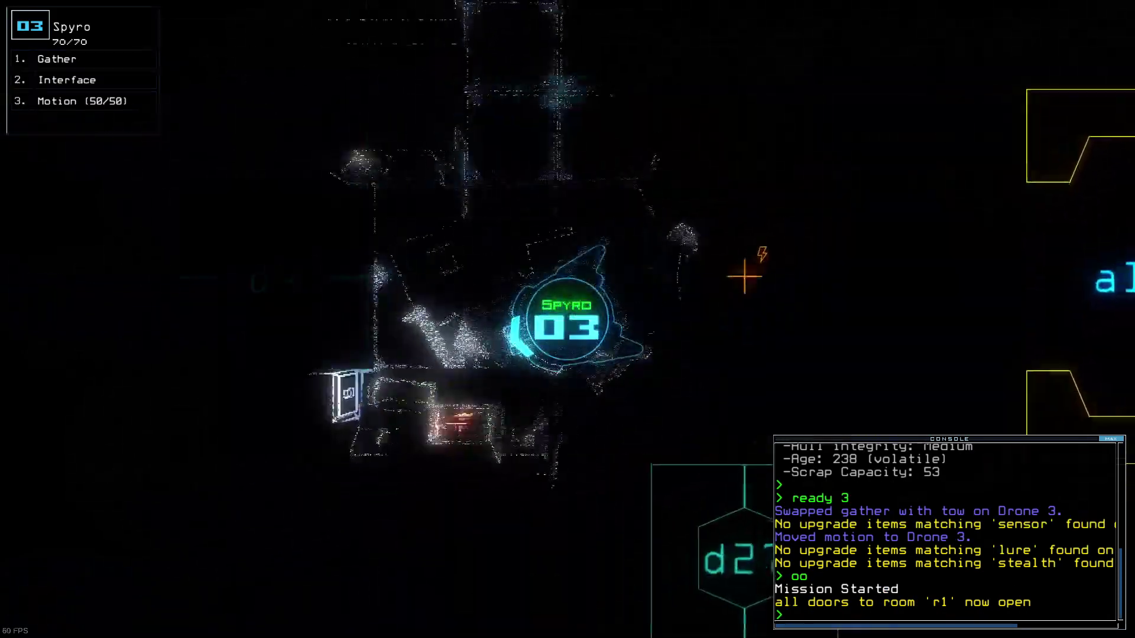
key(space)
text(rm r)
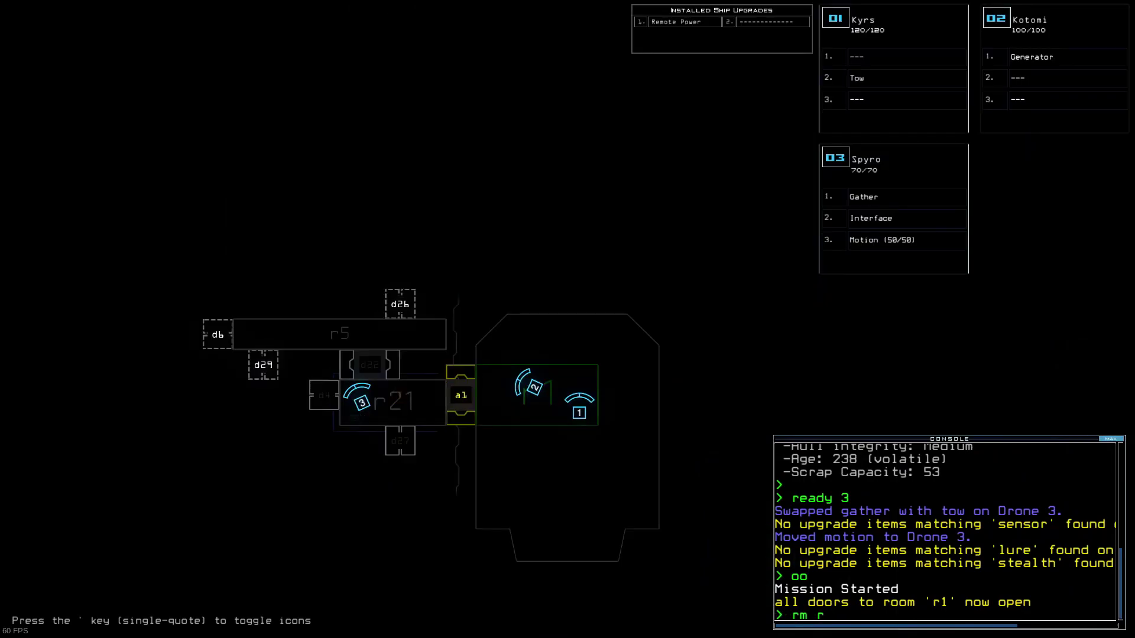
text(21)
Activate Spyro's interface and survey the ship, revealing 18 rooms
key(Return)
text(interface)
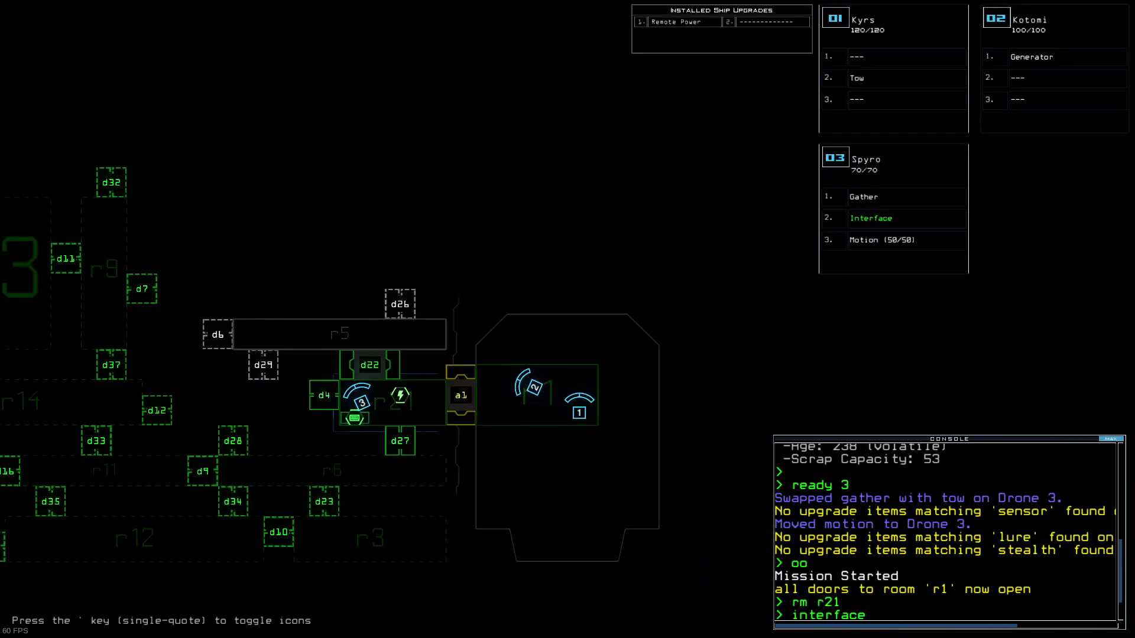
key(Return)
text(survey)
key(Return)
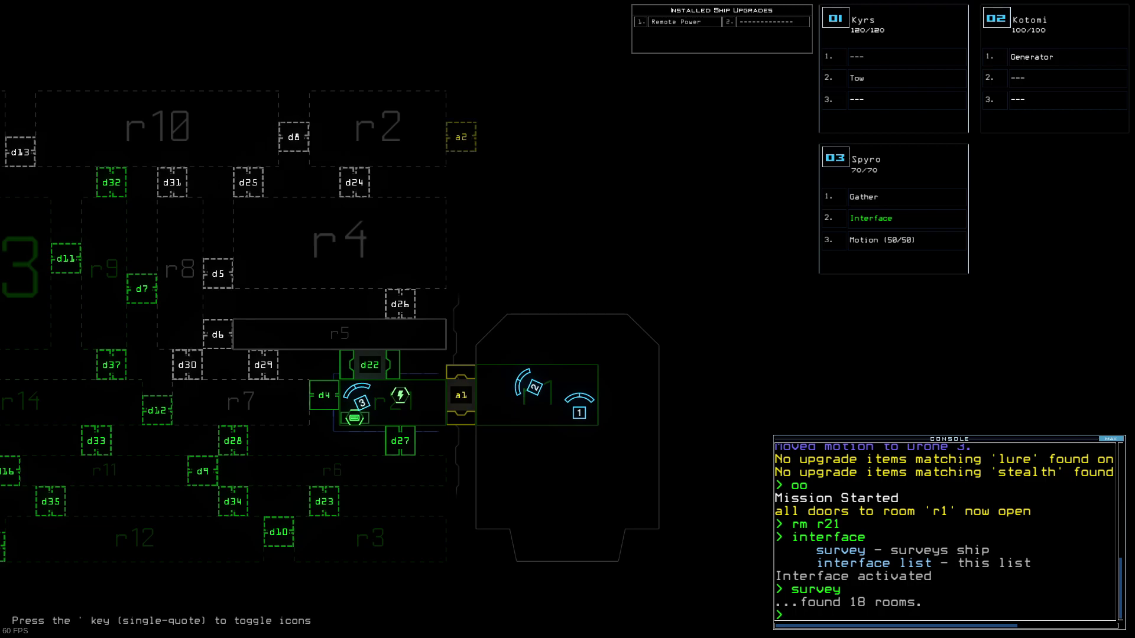
text(shipscan)
key(Return)
text(def)
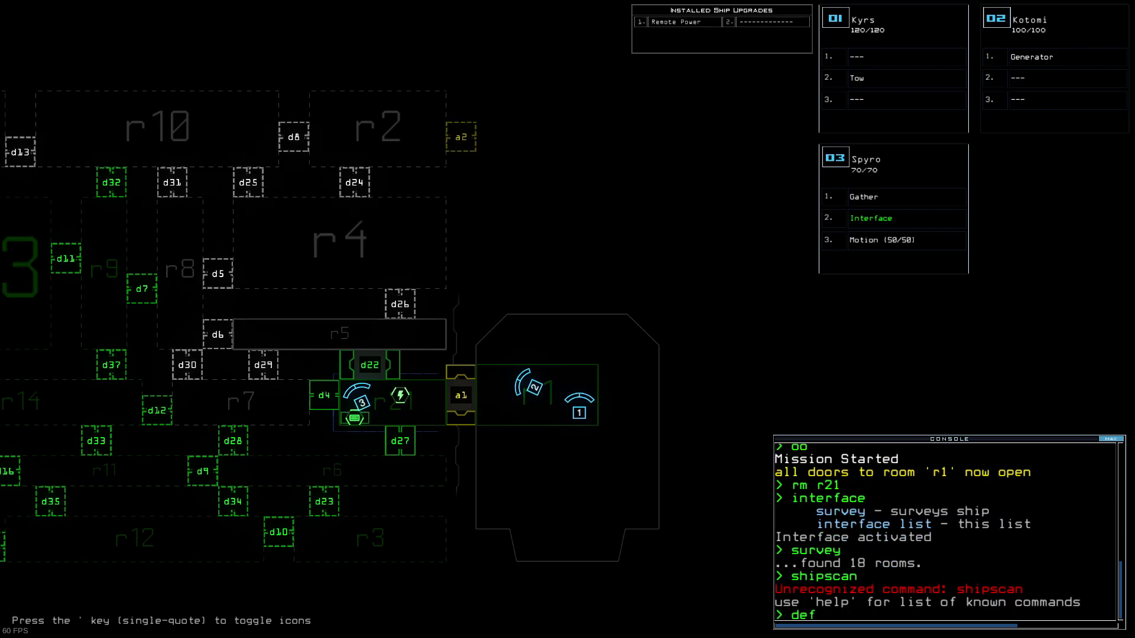
text(ense)
key(Return)
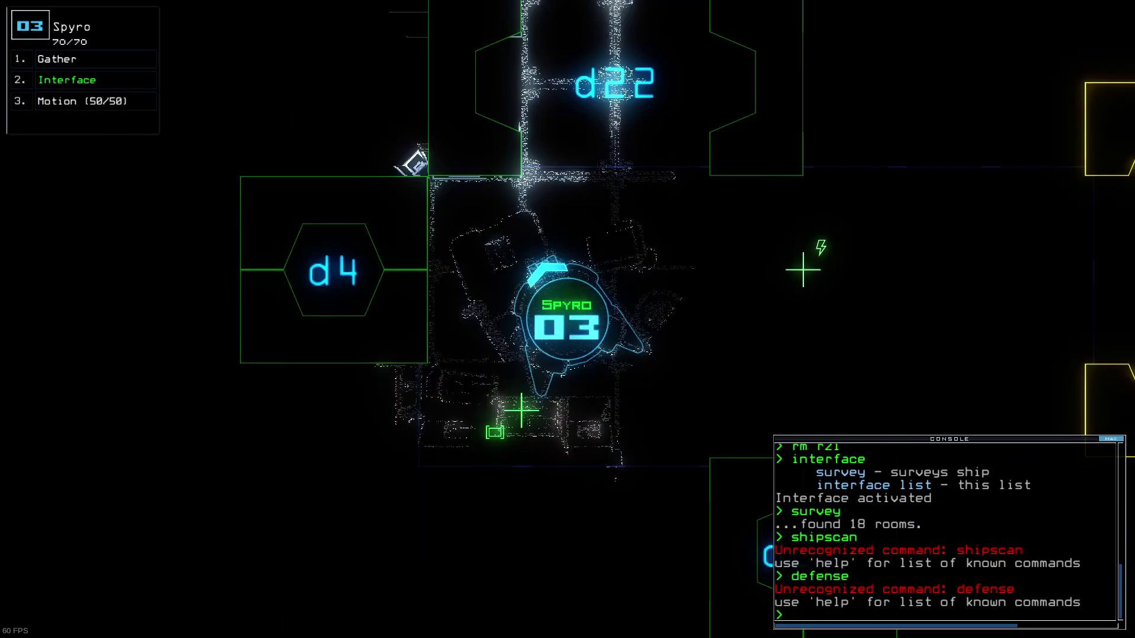
Disable interface and swap Spyro's Interface upgrade for Kyrs's Tow
key(Right)
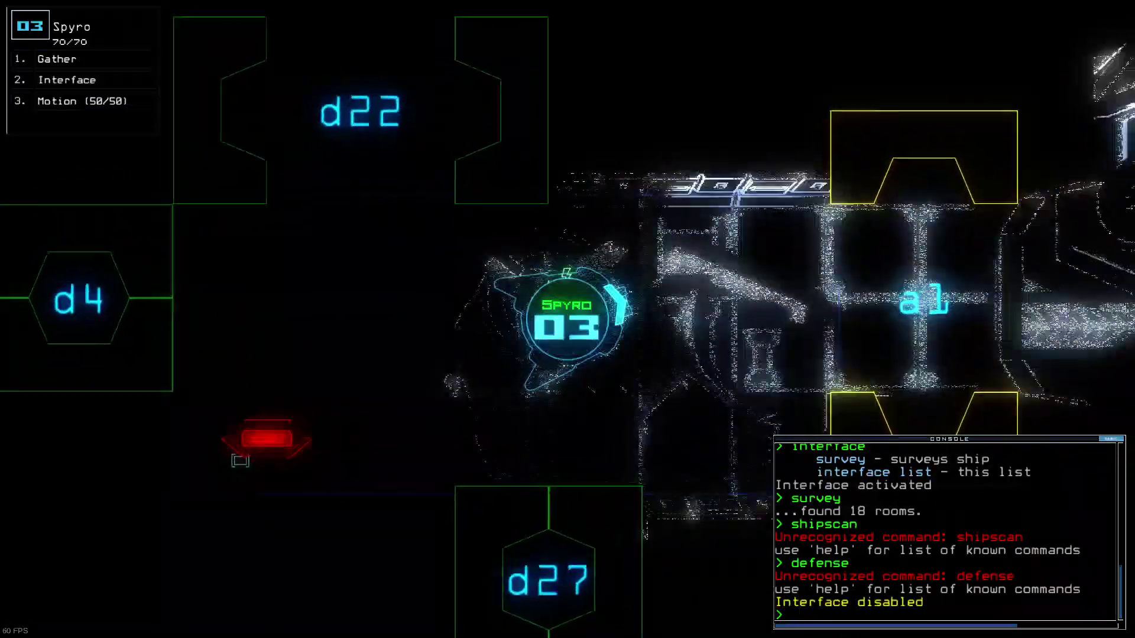
key(Right)
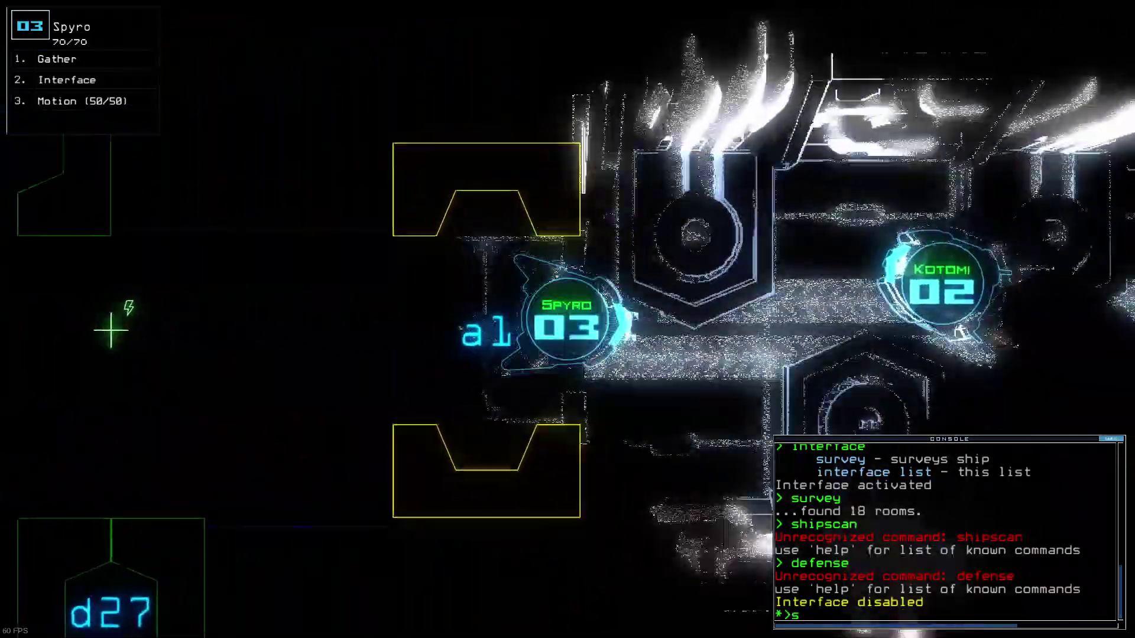
key(swap)
key(Right)
key(Left)
key(Down)
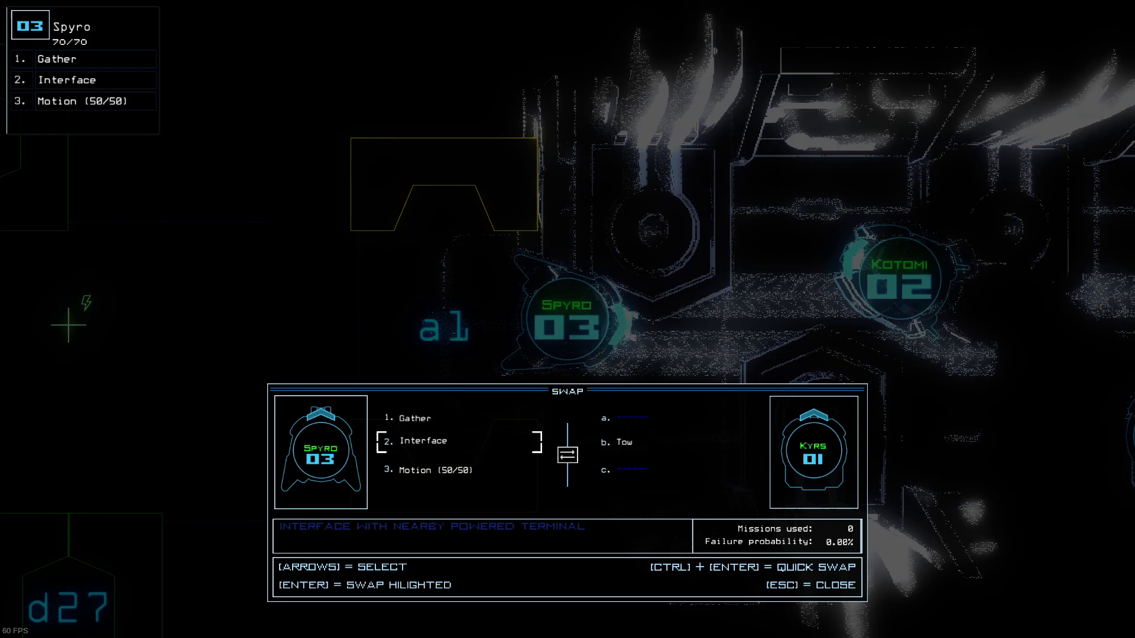
key(Return)
key(Right)
key(Left)
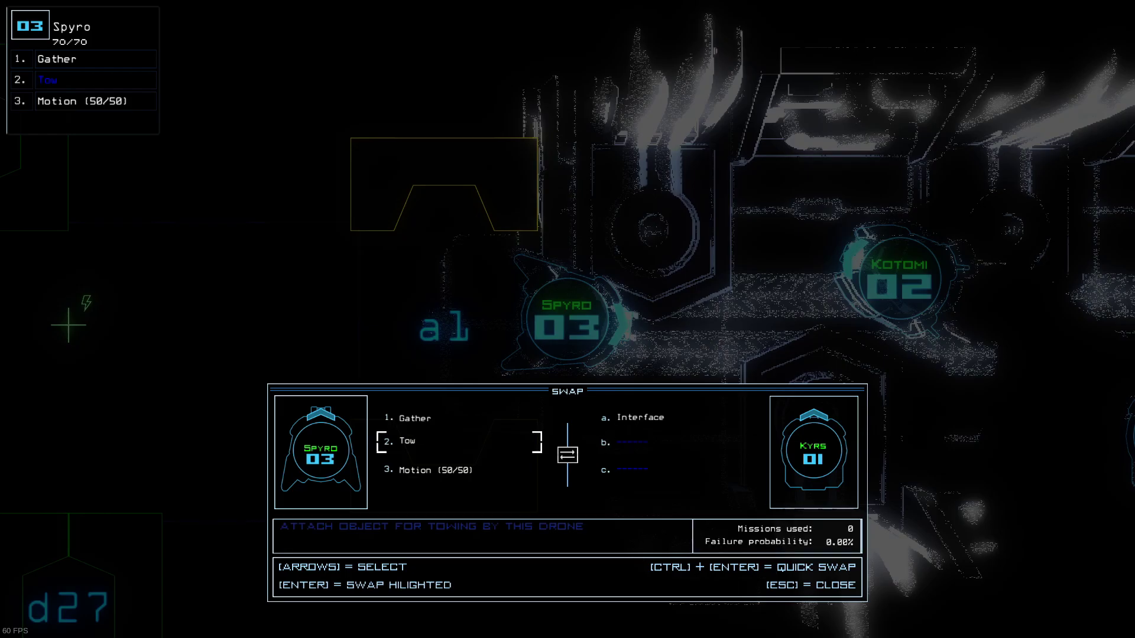
key(Escape)
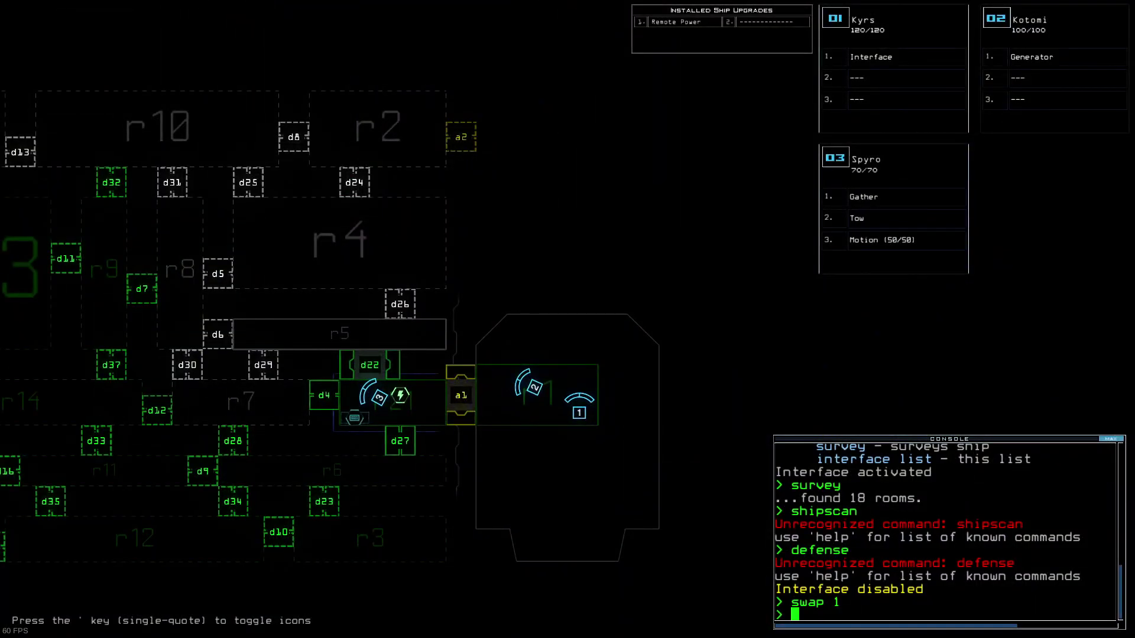
text(motion)
Run motion scans, turn Spyro left and toggle door d40, checking mission time
key(Return)
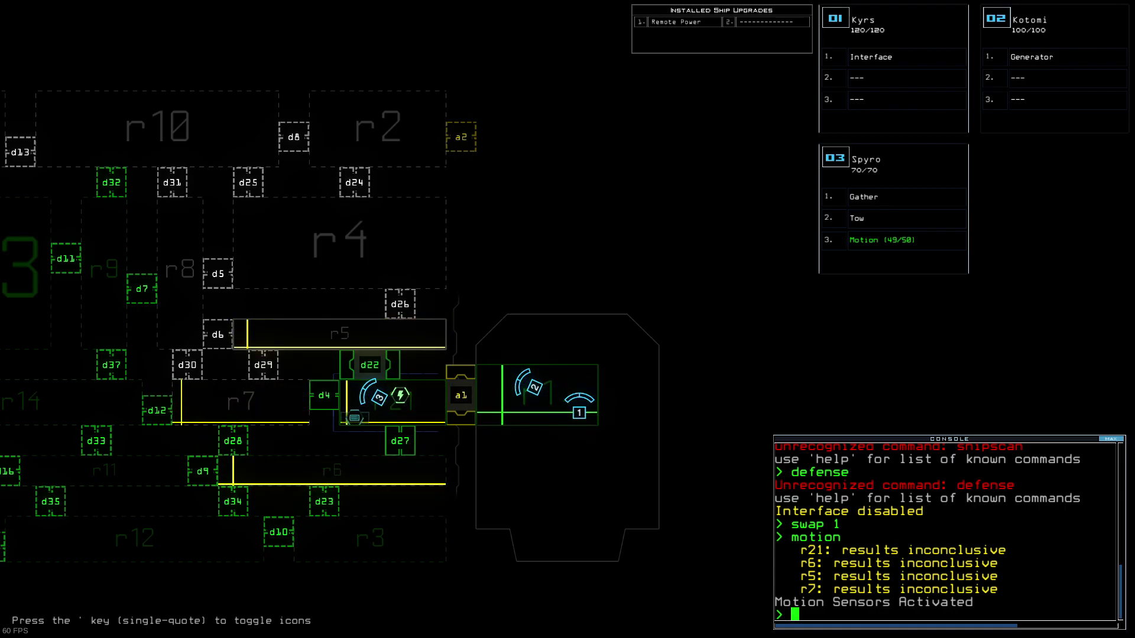
key(3)
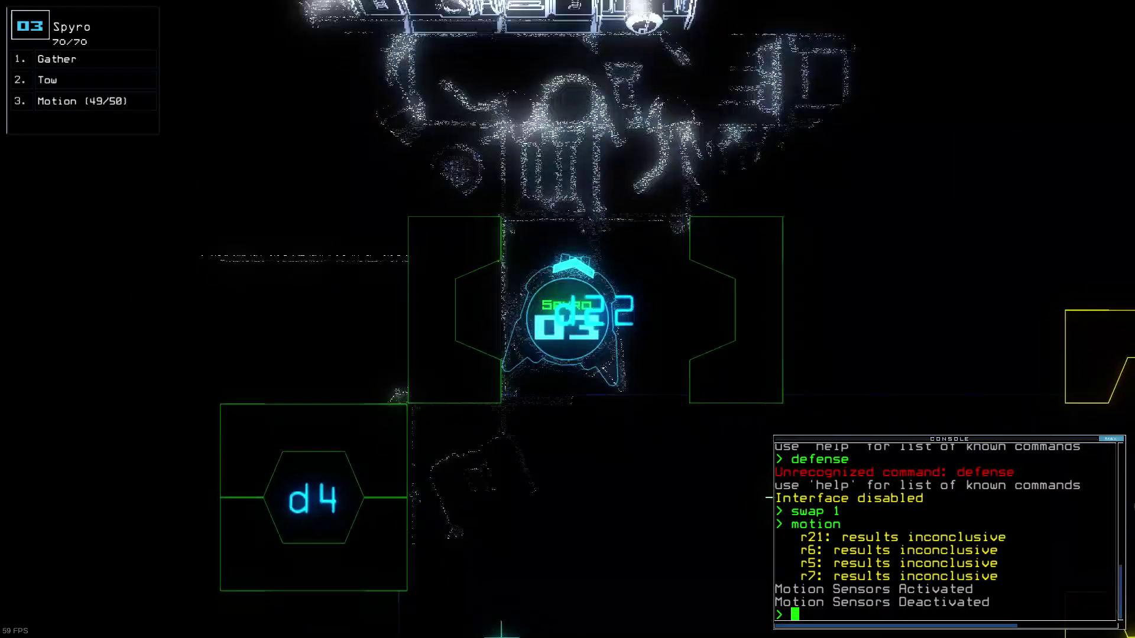
key(Left)
text(mo)
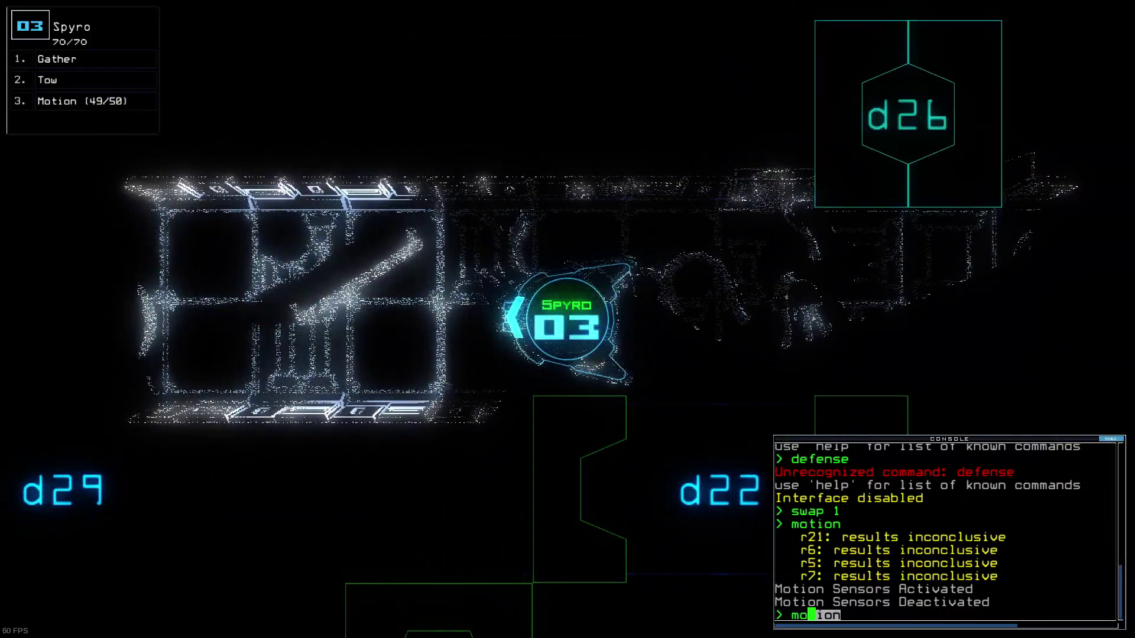
key(Return)
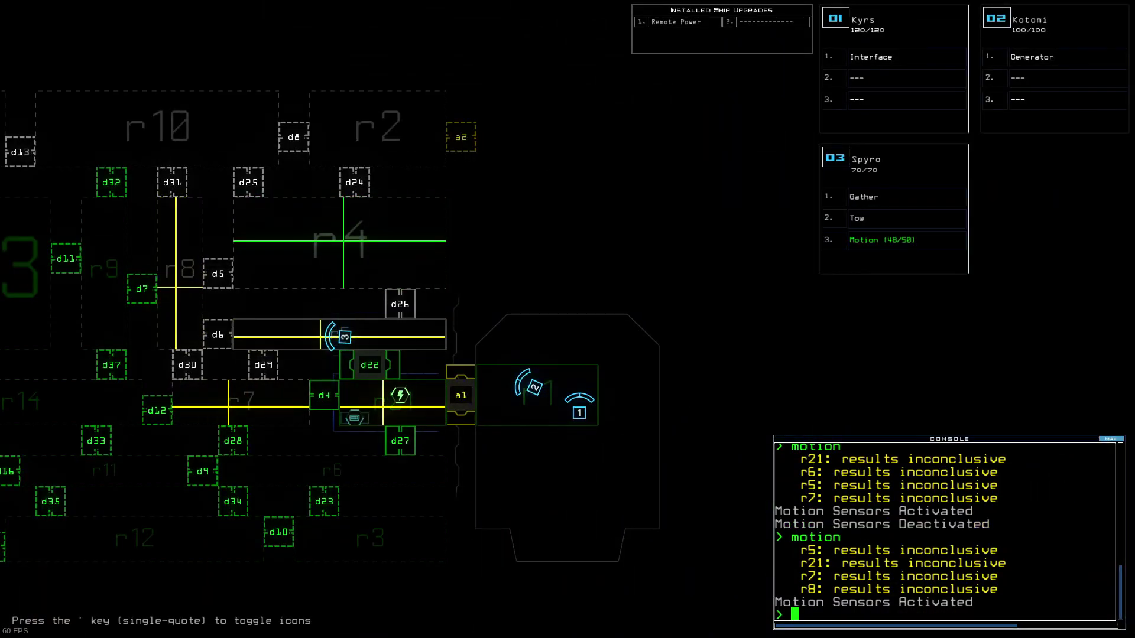
key(Left)
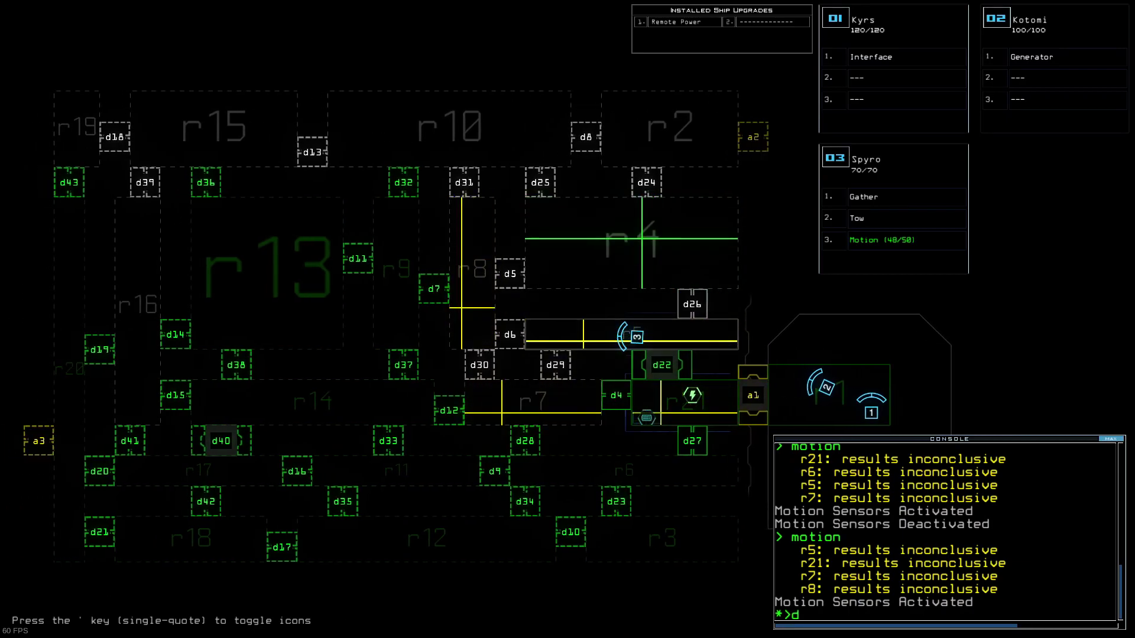
text(d40)
key(Return)
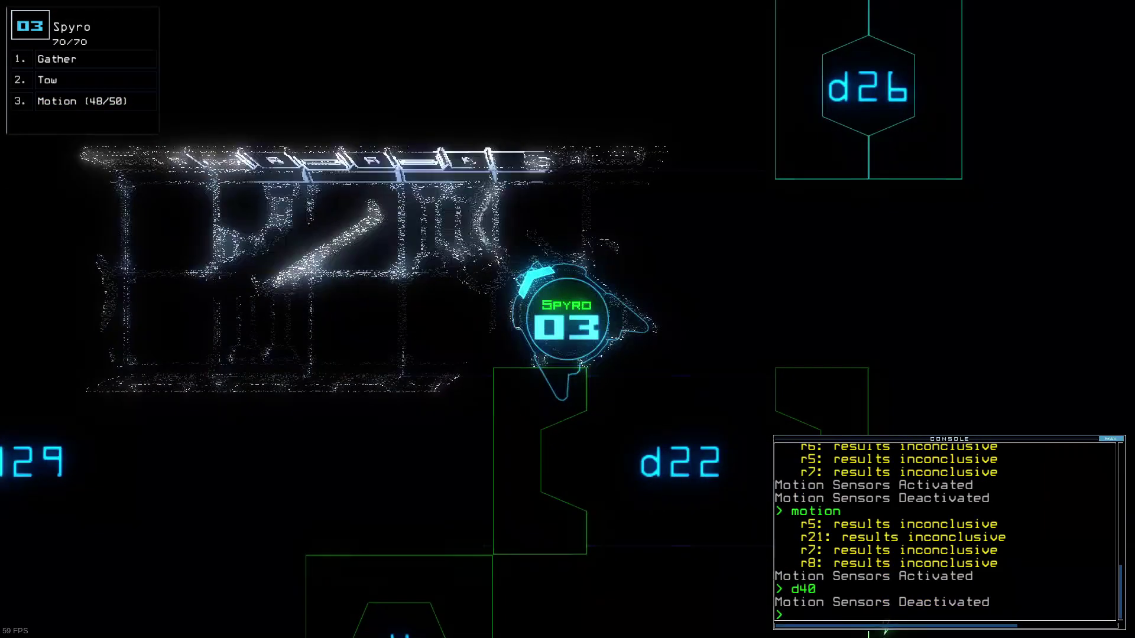
key(Up)
text(time)
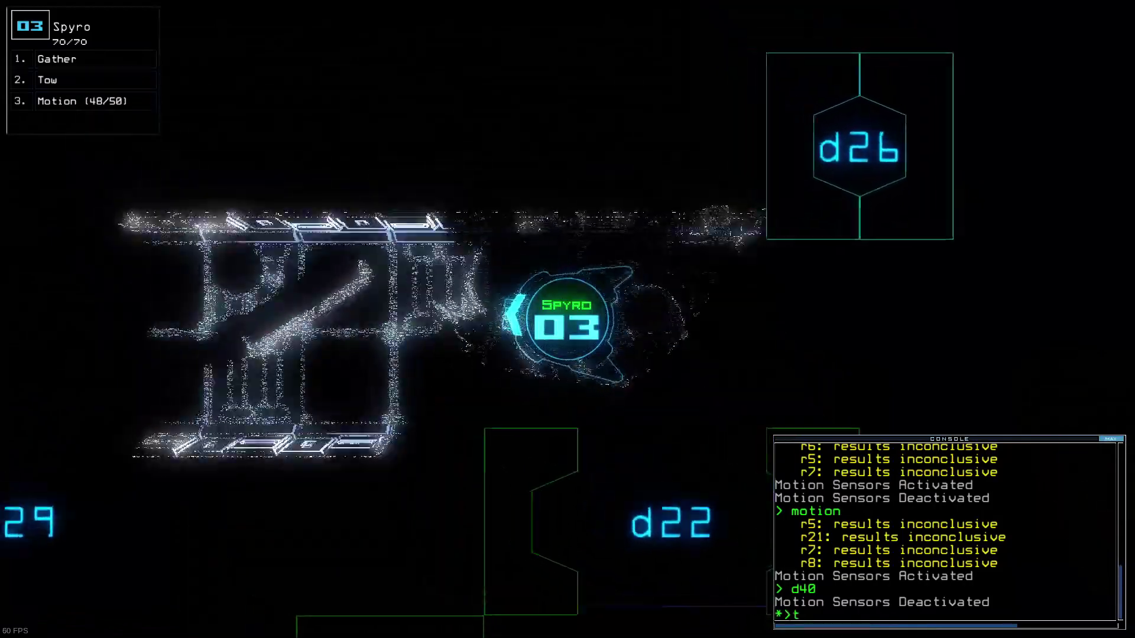
key(Return)
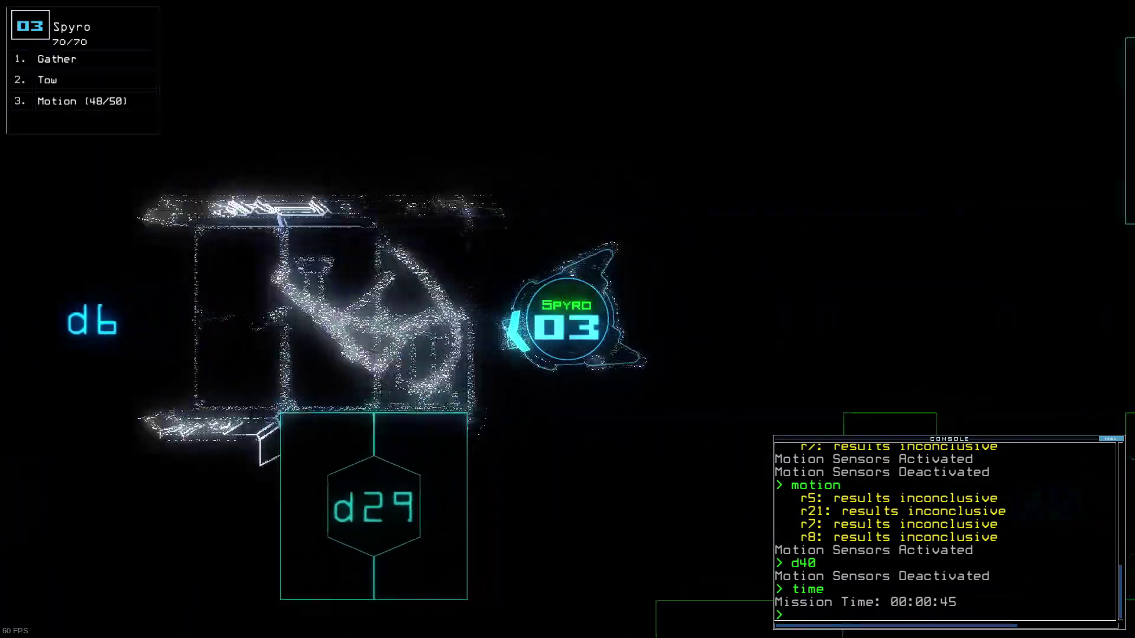
key(Up)
key(Return)
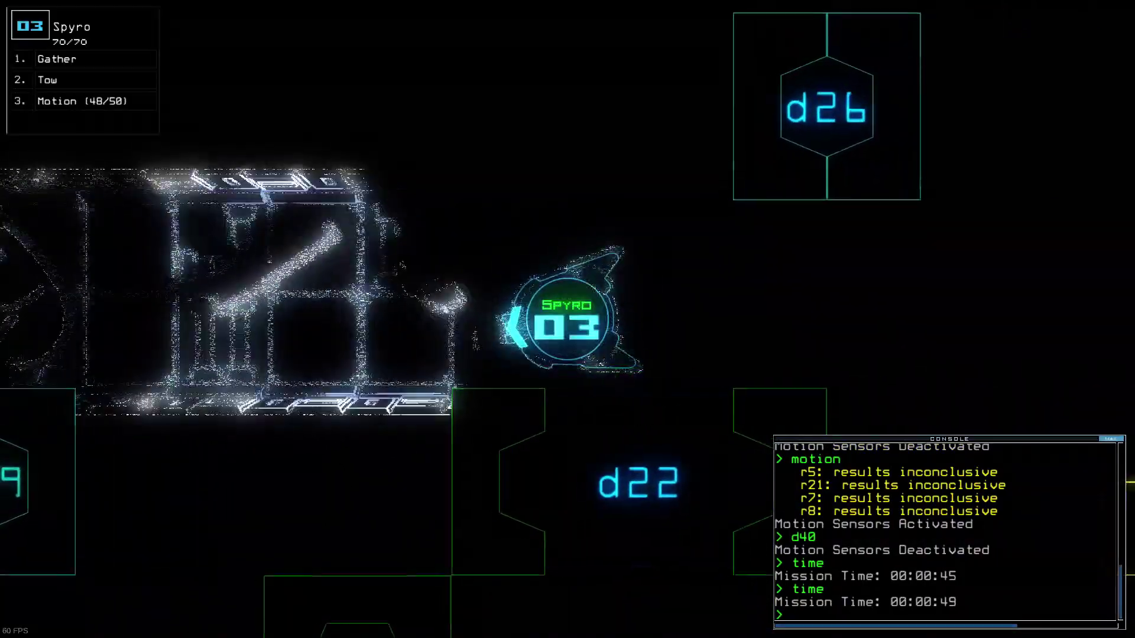
text(d)
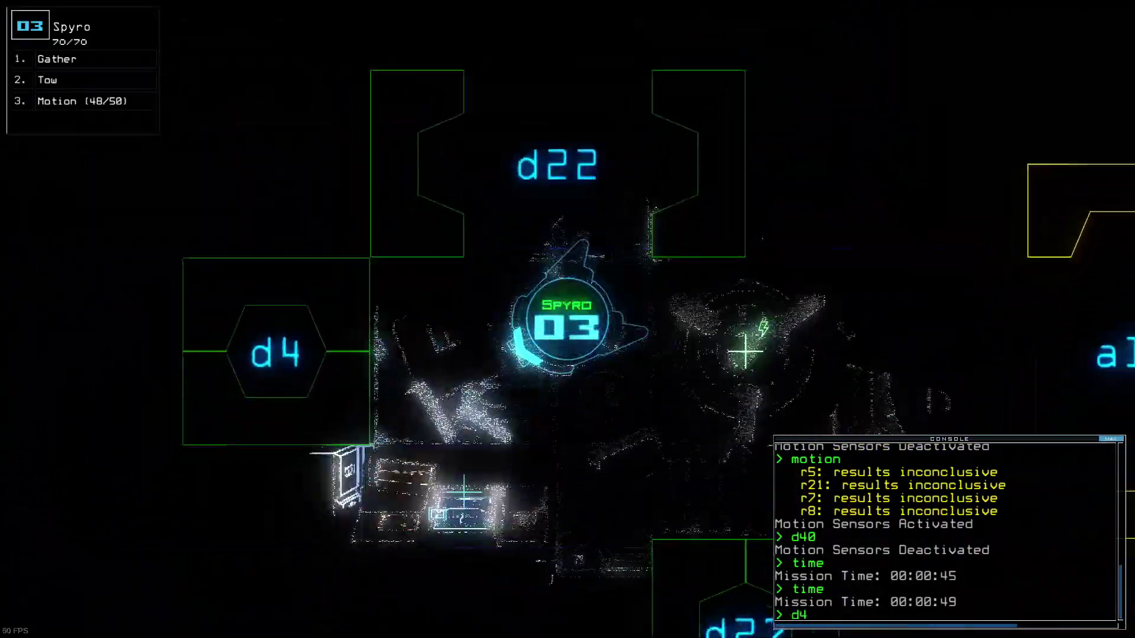
text(4)
Open door d4 and drive Spyro west through r7 toward door d12
key(Return)
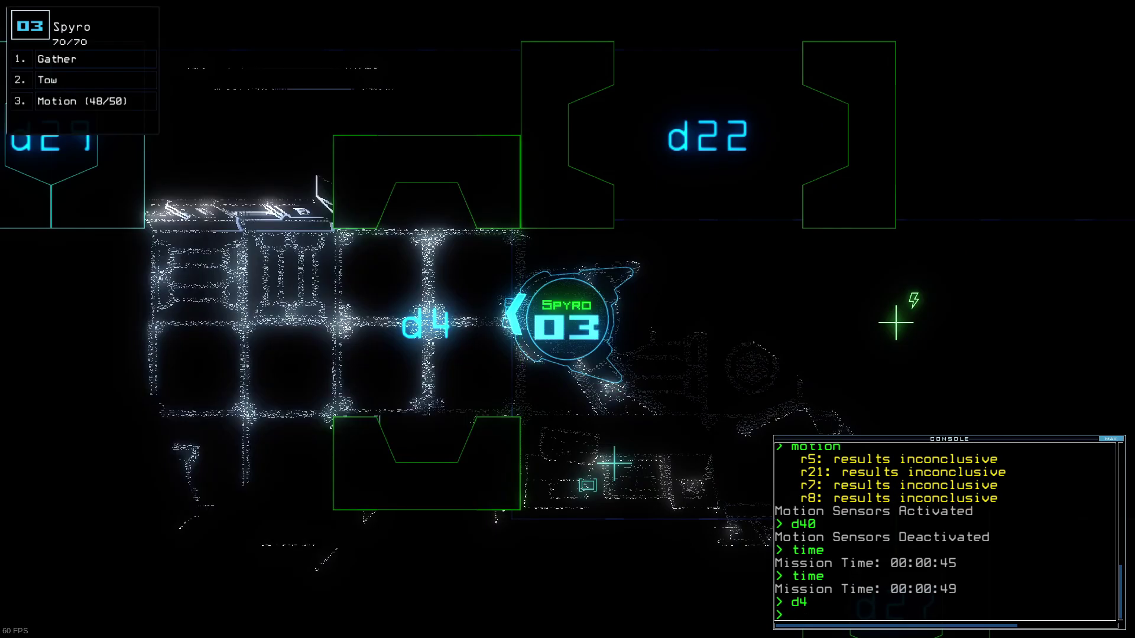
text(cc)
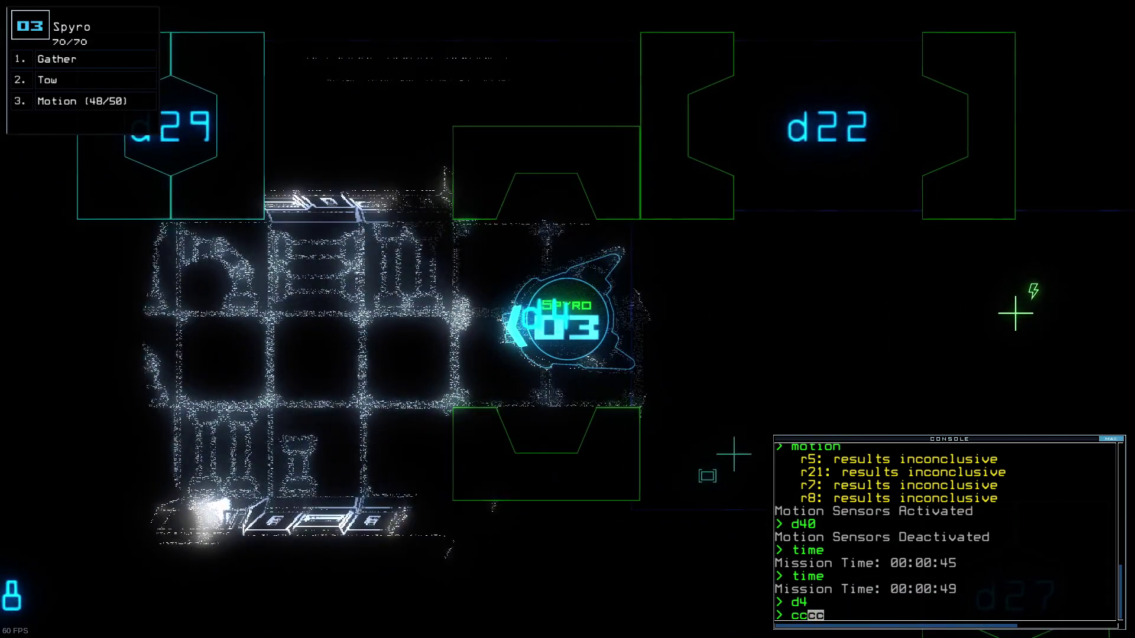
text(cc)
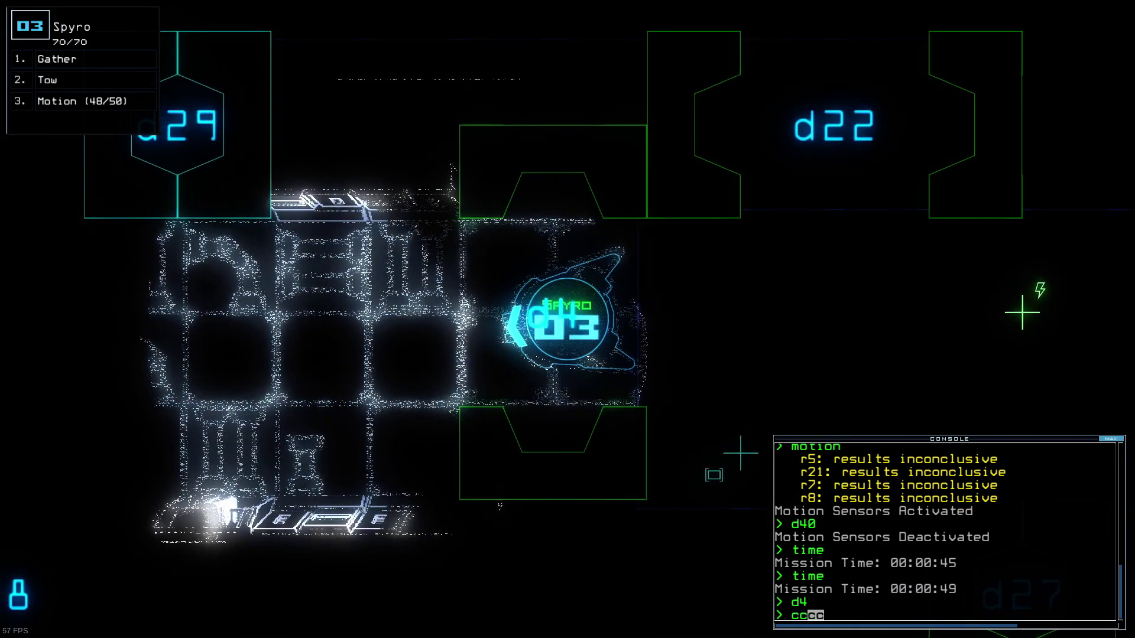
text(ime)
key(Return)
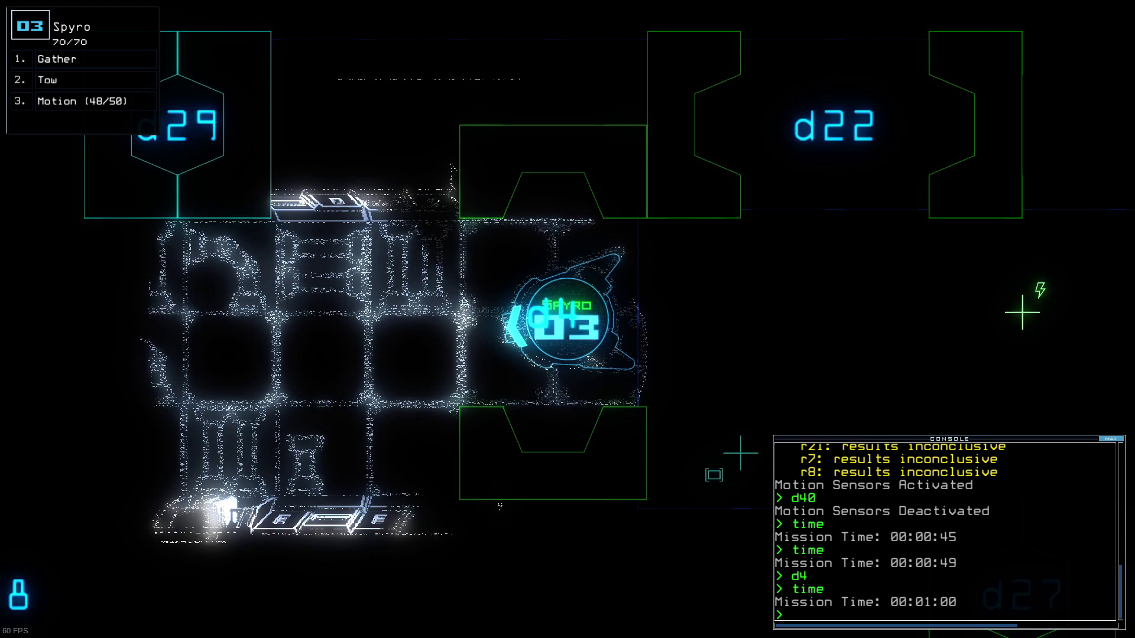
key(Tab)
key(Tab)
scroll(567, 319, up, 3)
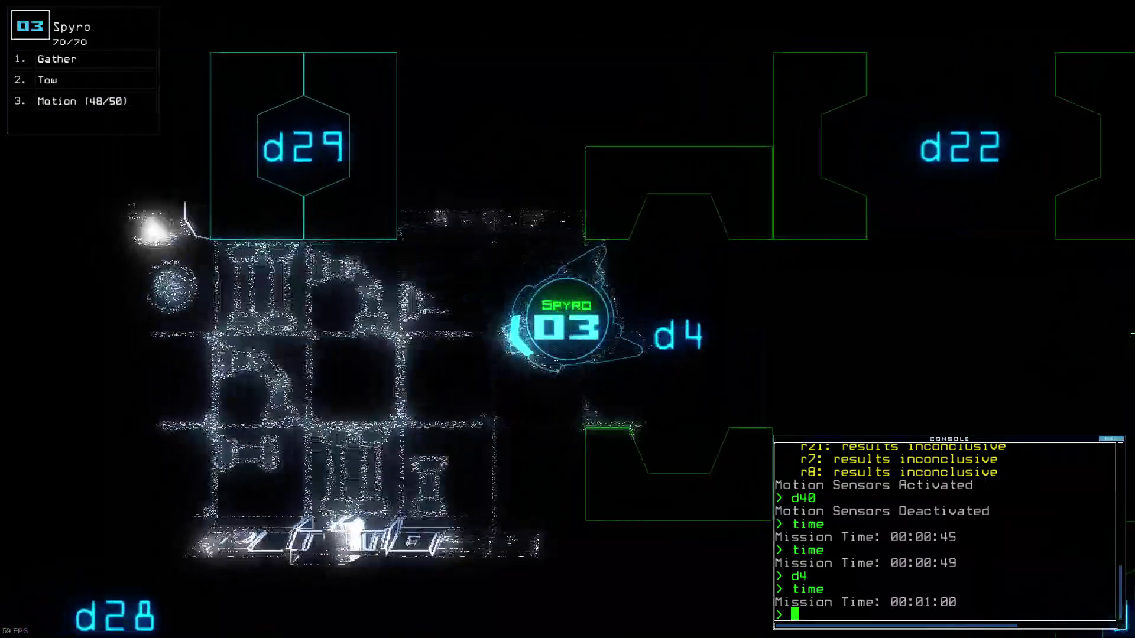
key(Left)
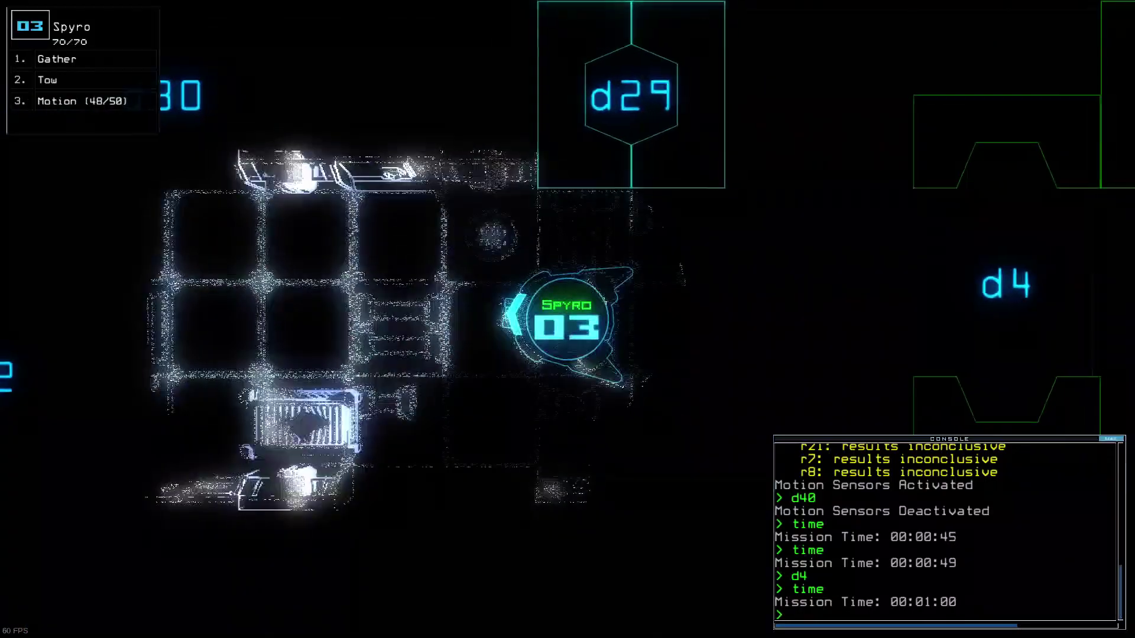
key(Up)
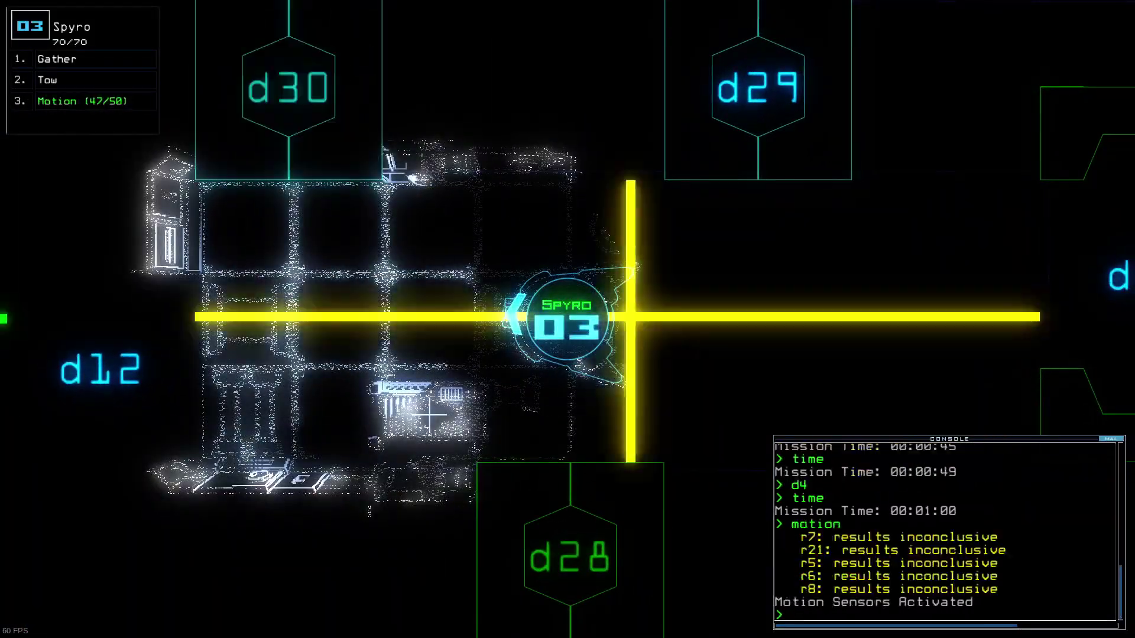
key(space)
text(d12)
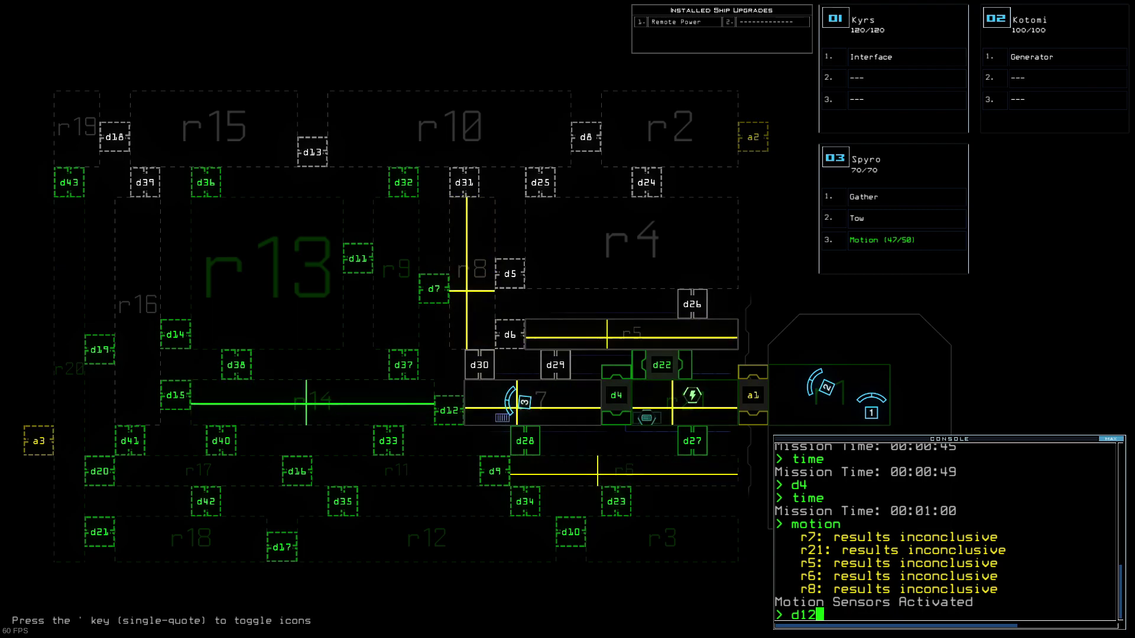
Open door d12, scan for motion, then toggle d17 and close all doors
key(Return)
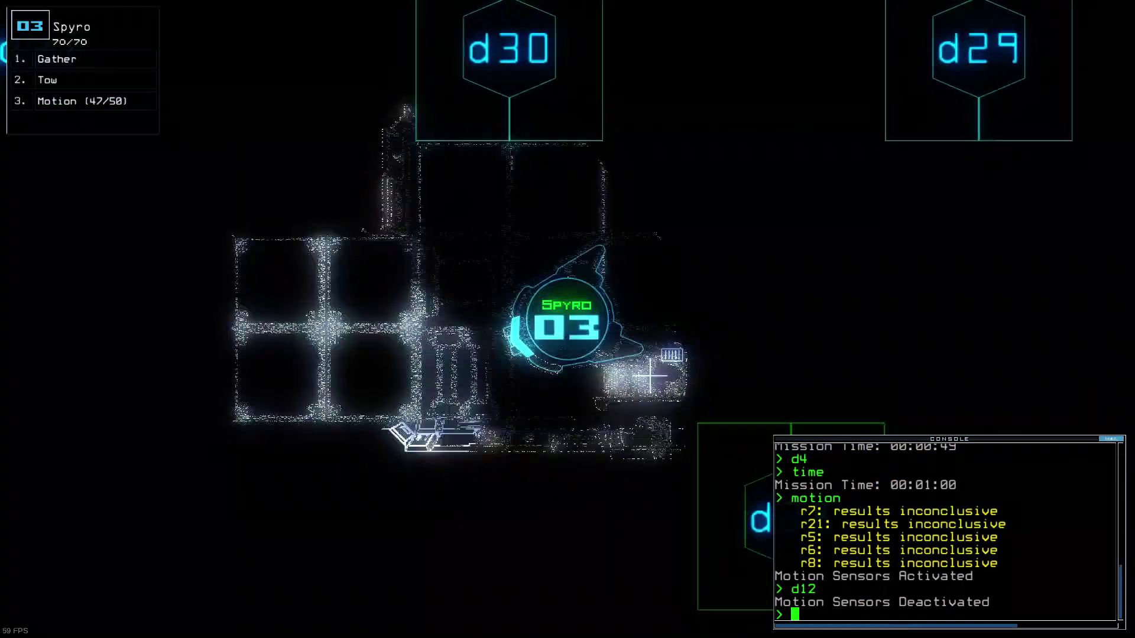
text(time)
key(Return)
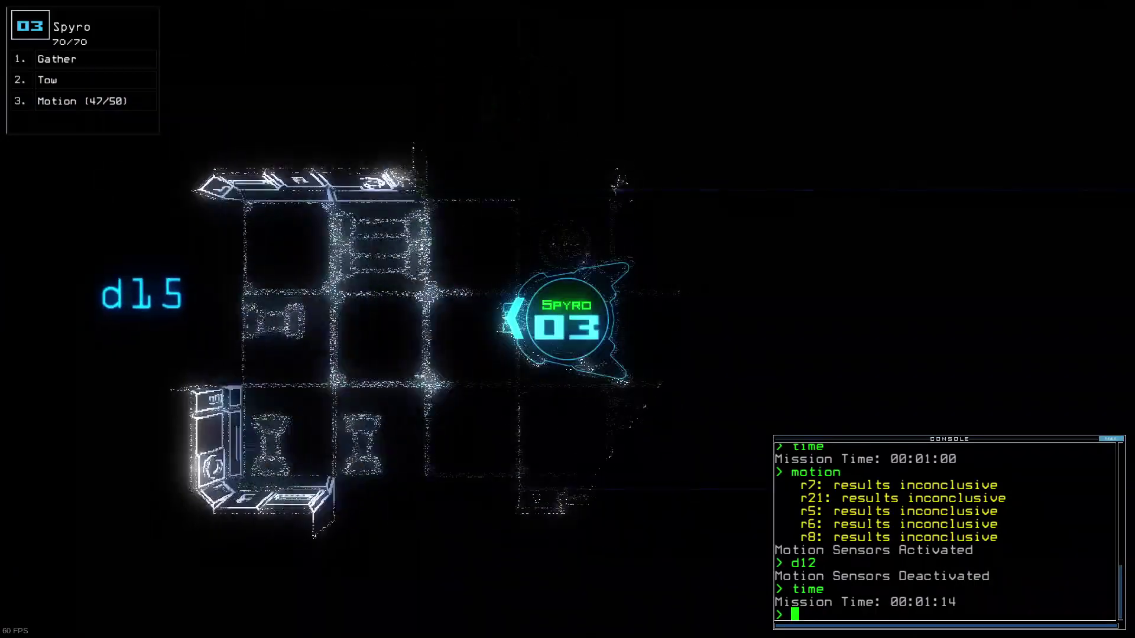
text(mo)
key(Return)
text(d17)
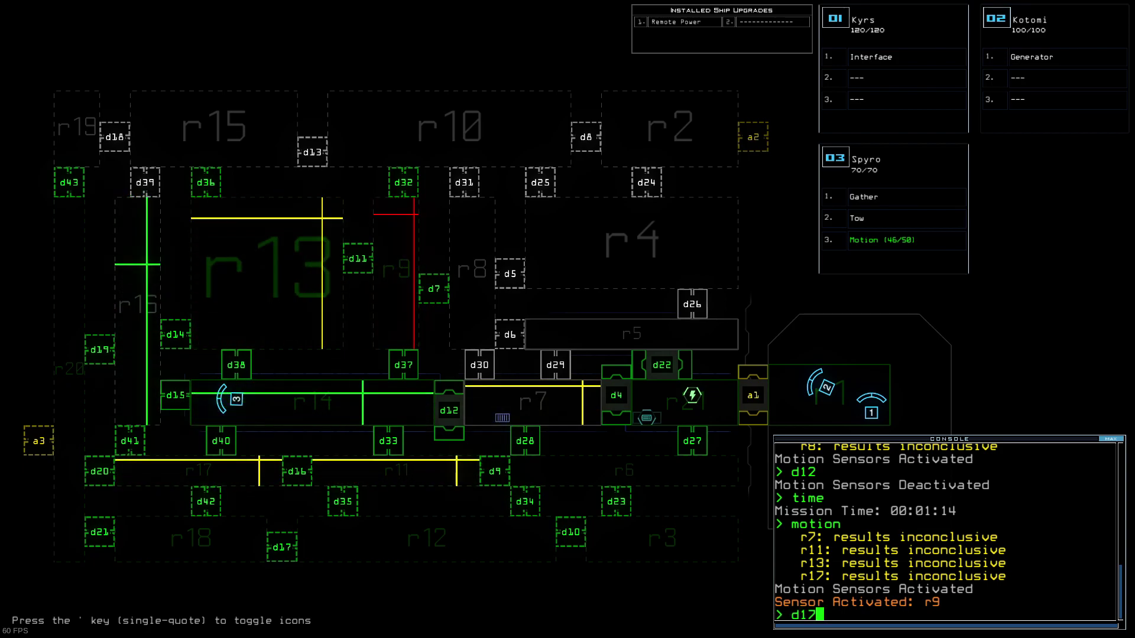
key(Return)
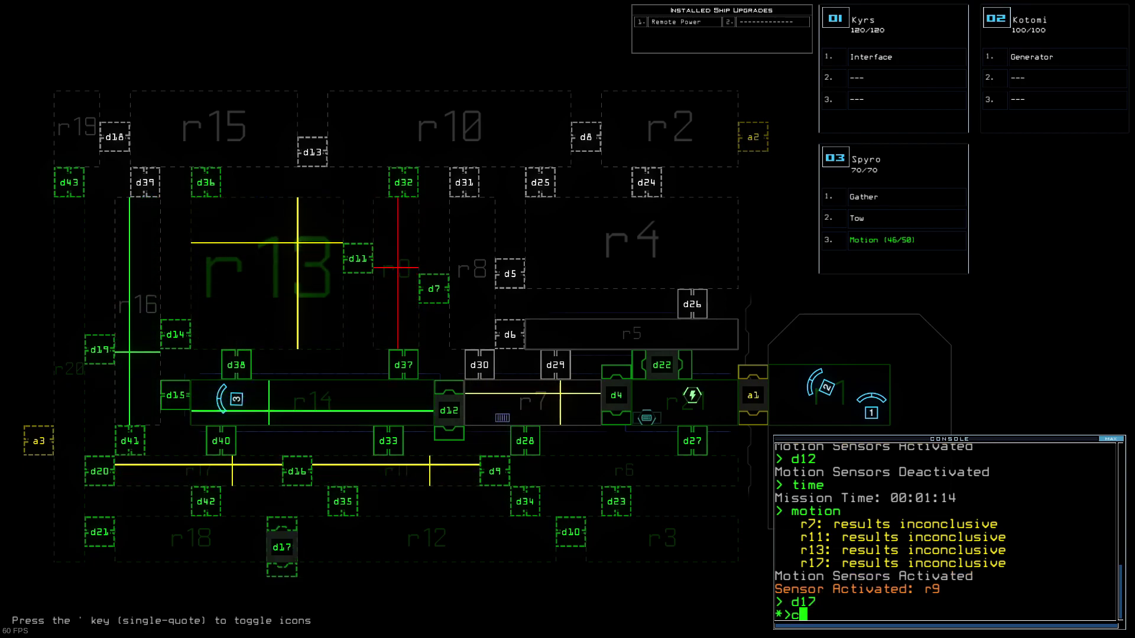
text(ccc)
key(Return)
text(15)
Open door d15, drive Spyro through room r16 and scan for motion
key(Return)
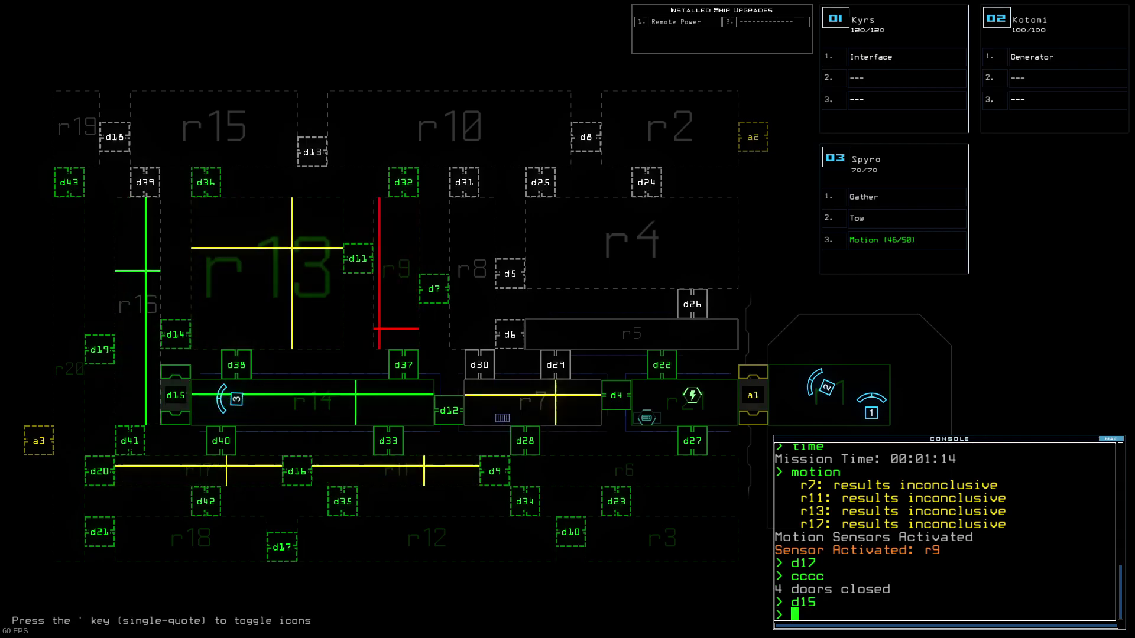
key(space)
key(Up)
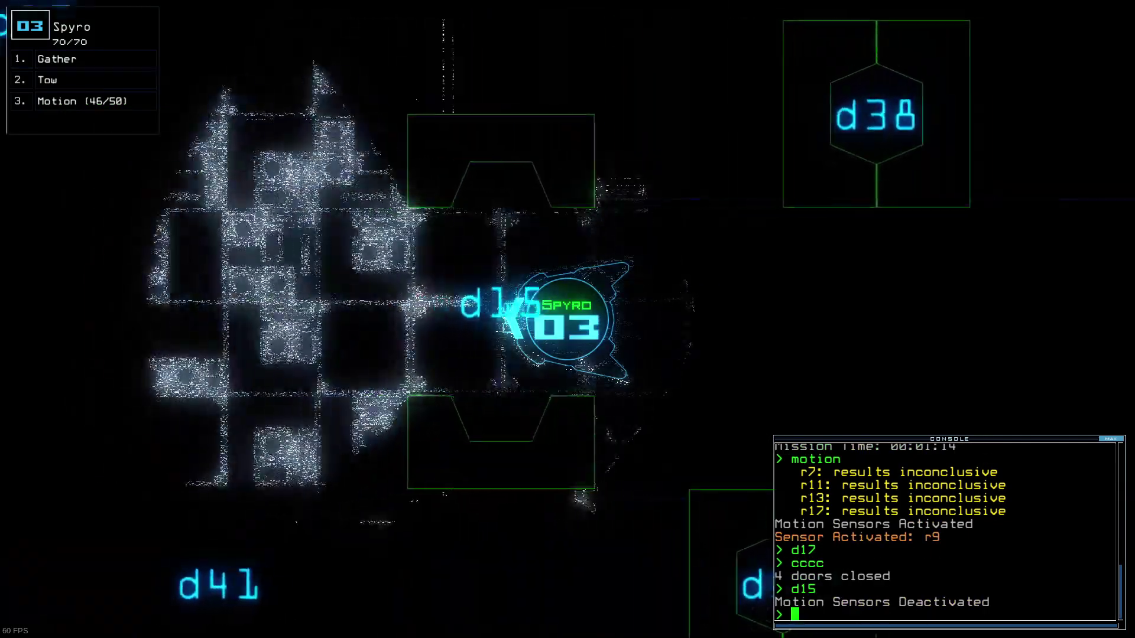
key(Up)
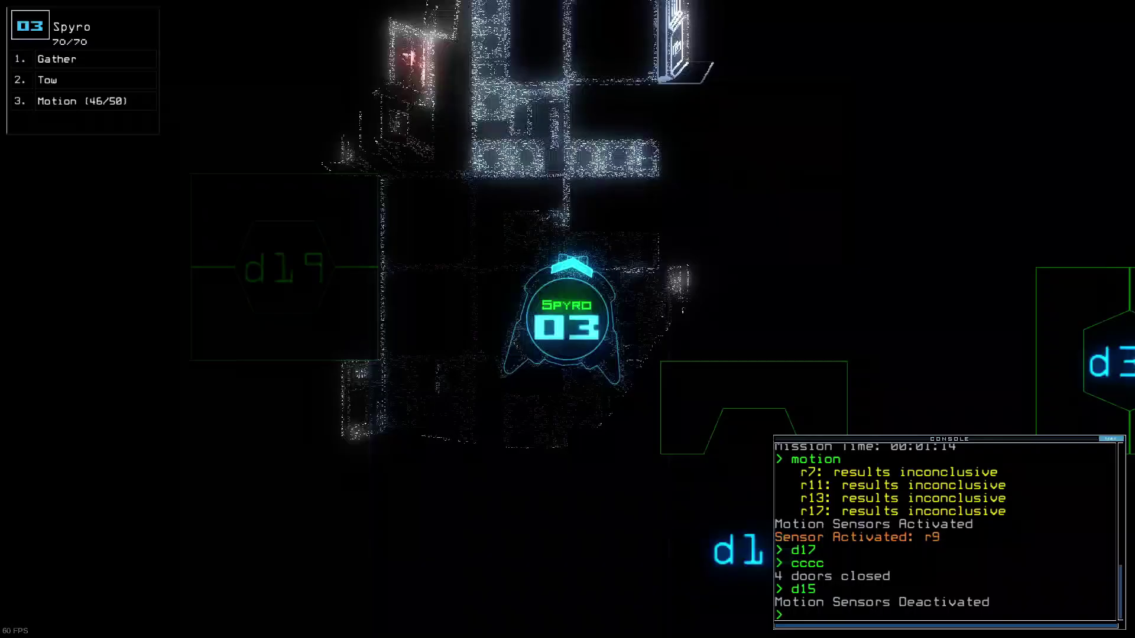
key(Up)
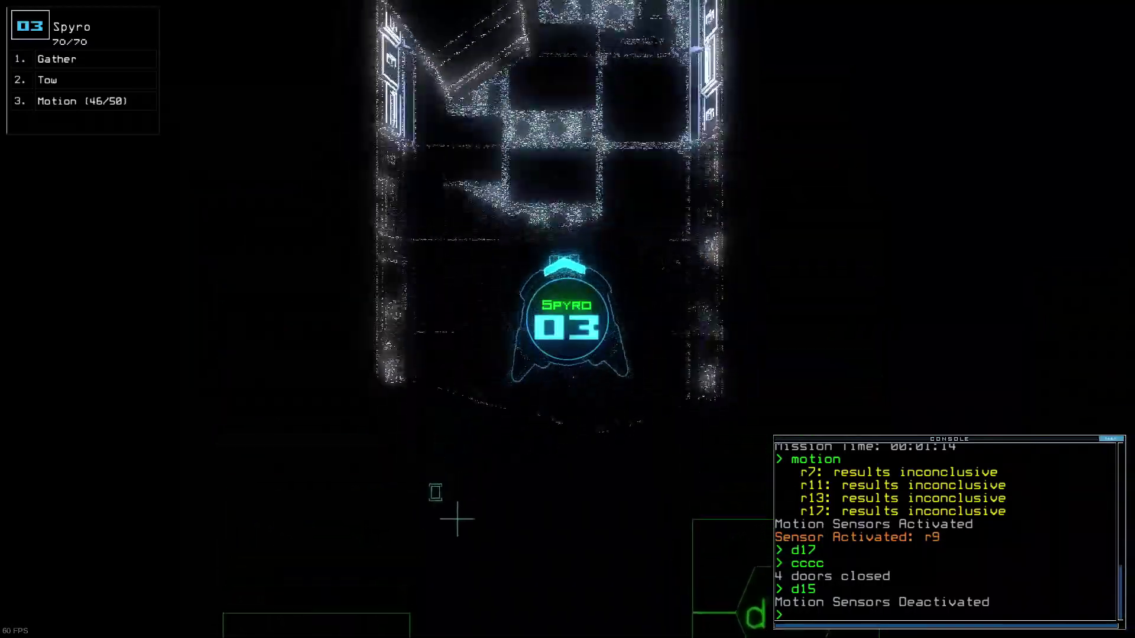
key(Up)
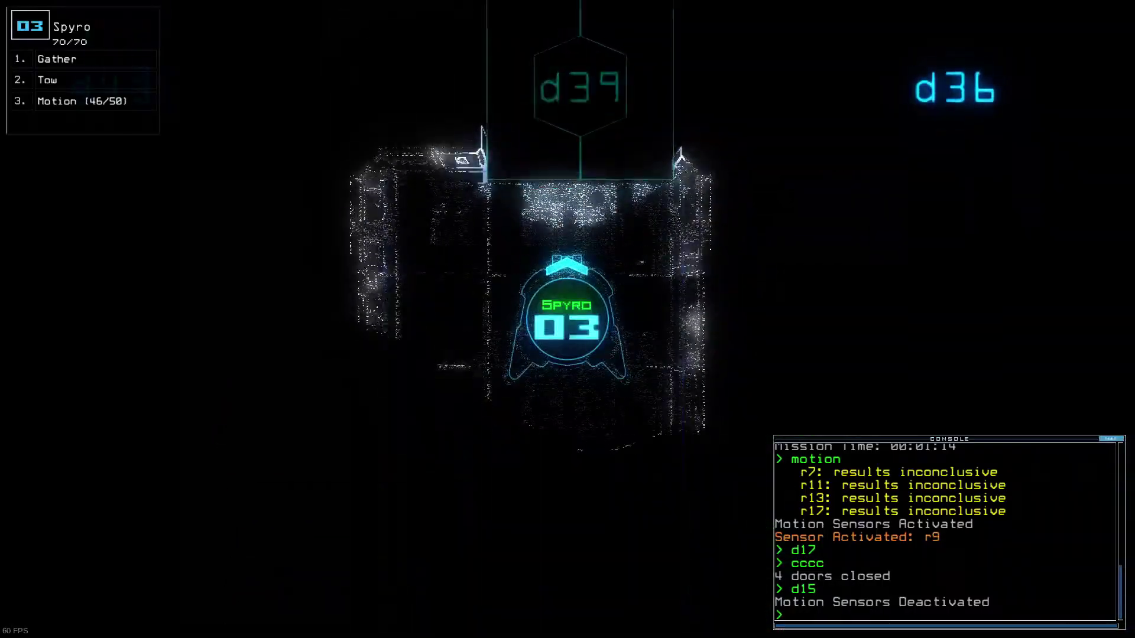
text(time)
key(Return)
key(Up)
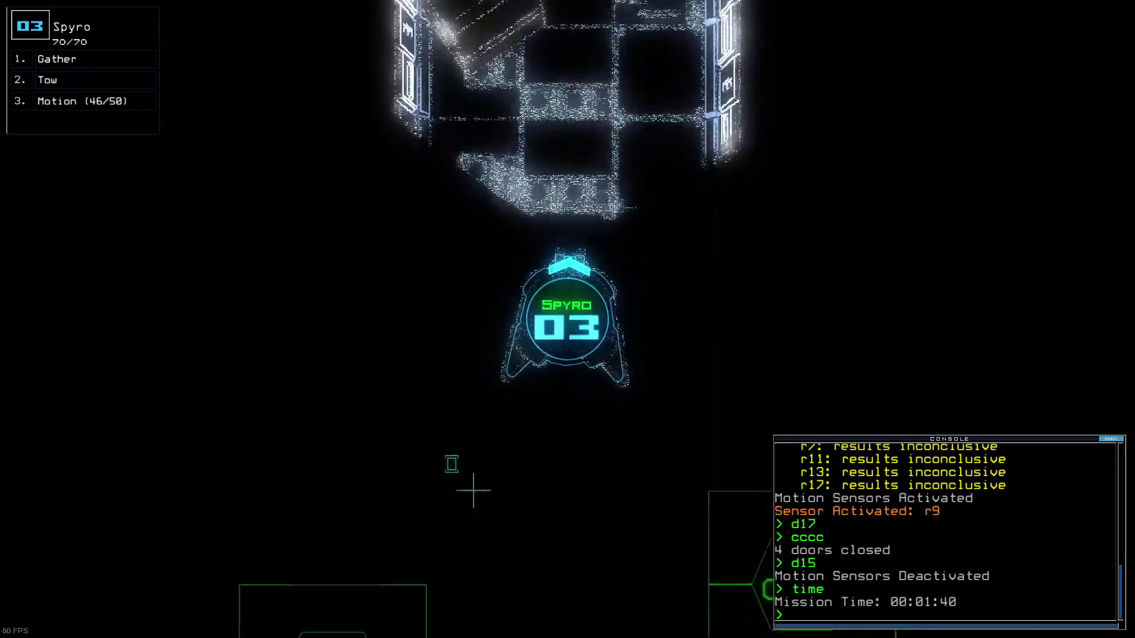
text(motion)
key(Return)
Turn Spyro back through r14 toward door d15
key(space)
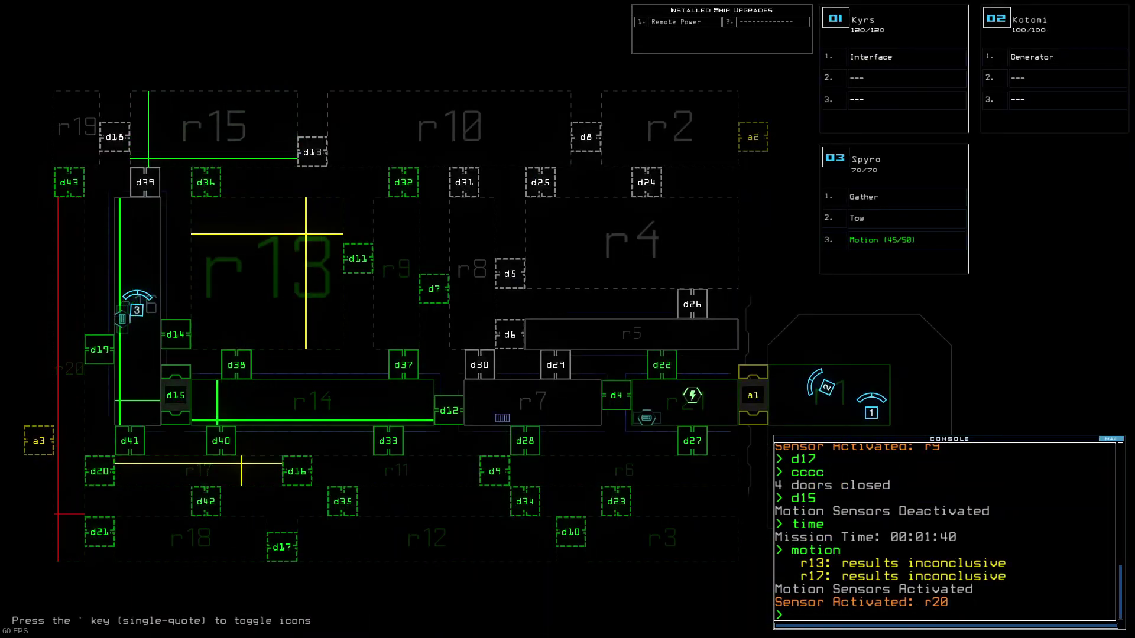
key(space)
key(Up)
text(time)
key(Return)
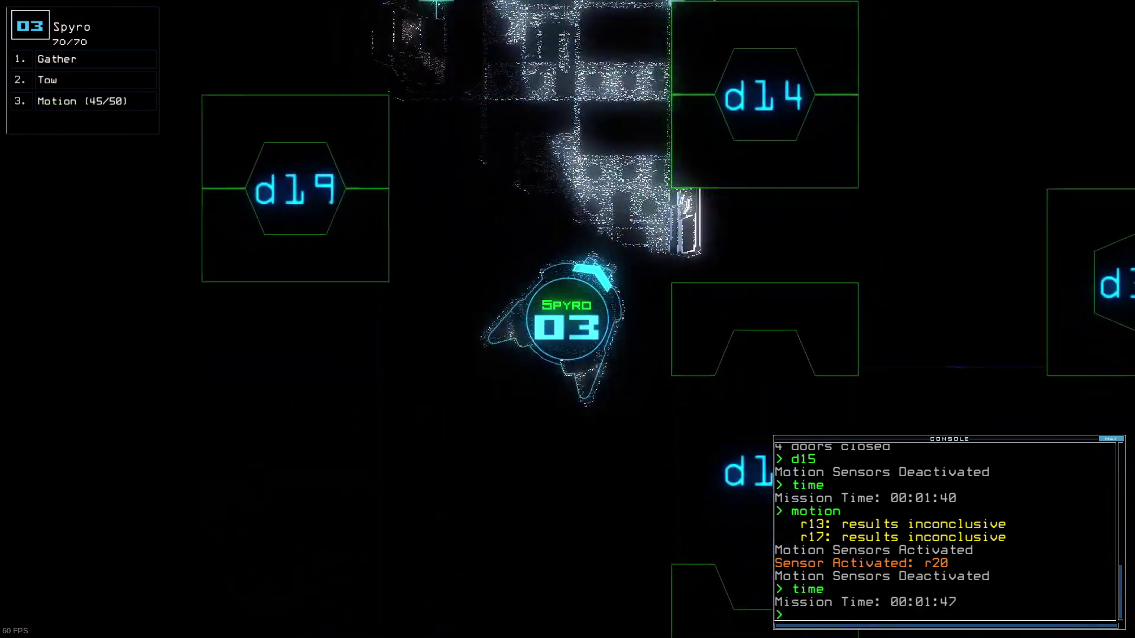
key(Left)
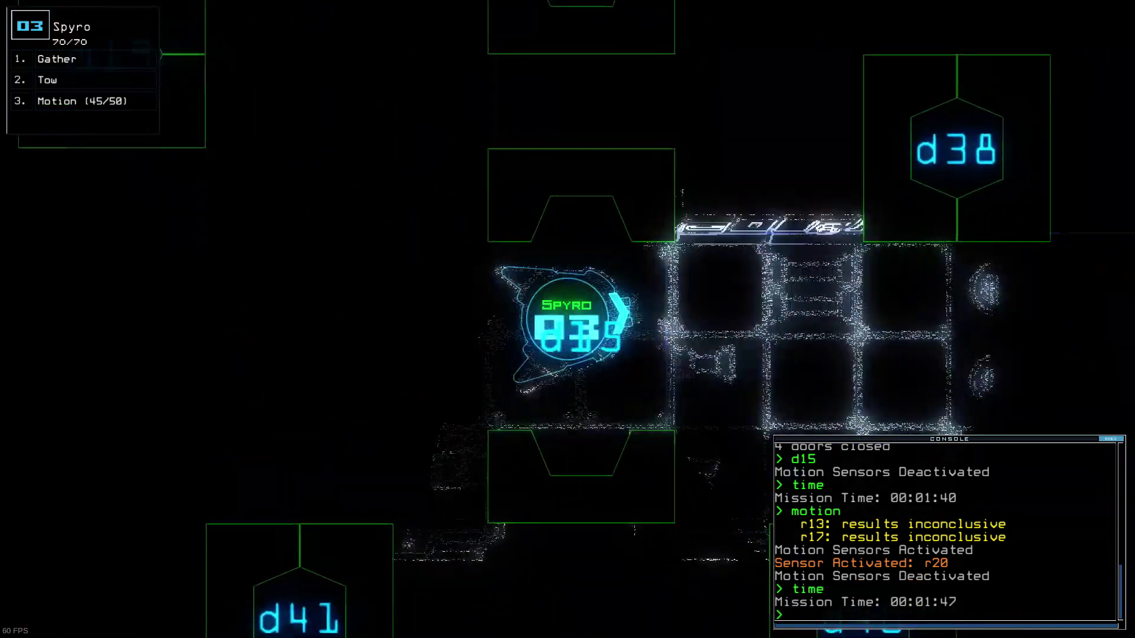
key(space)
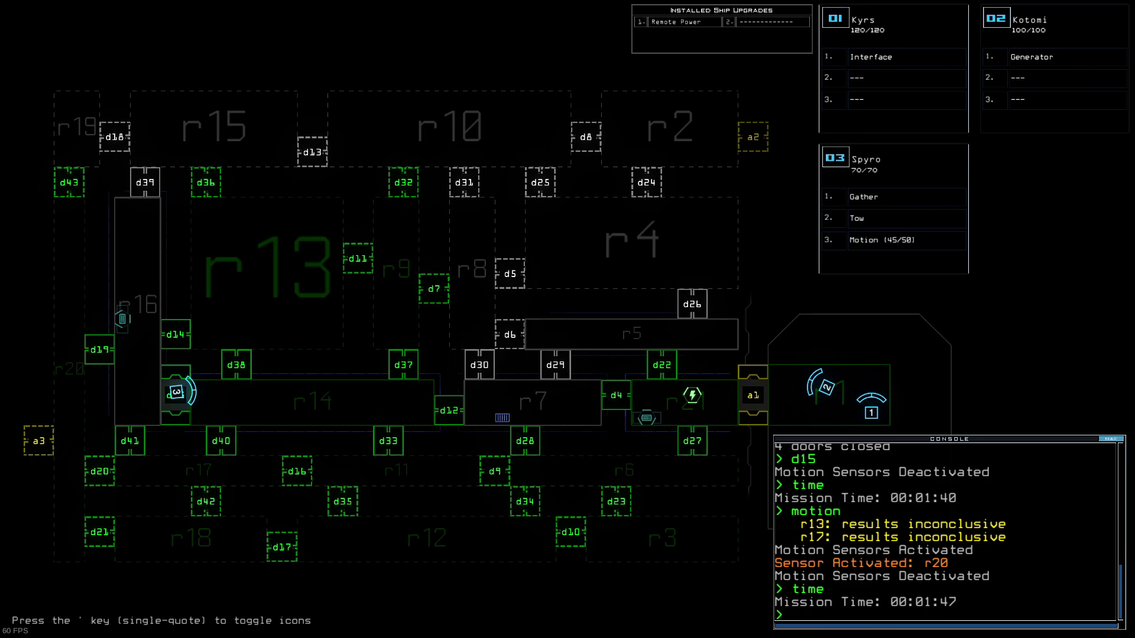
text(f r9)
Flag rooms r9 and r20 as dangerous and close the door behind Spyro
key(Return)
text(f)
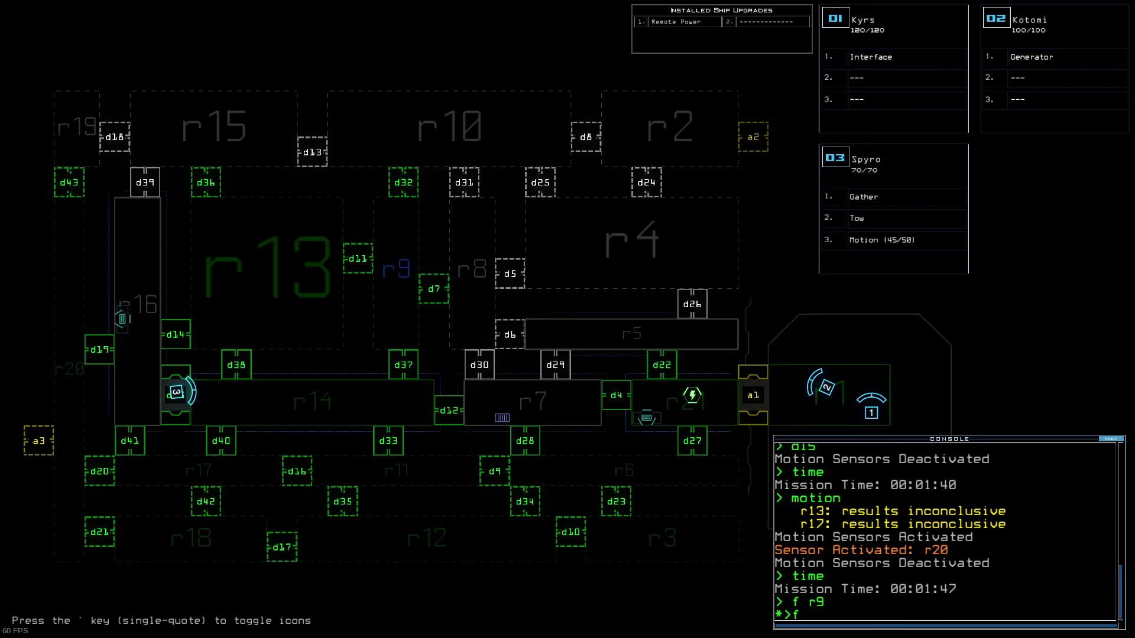
text( r20)
key(Return)
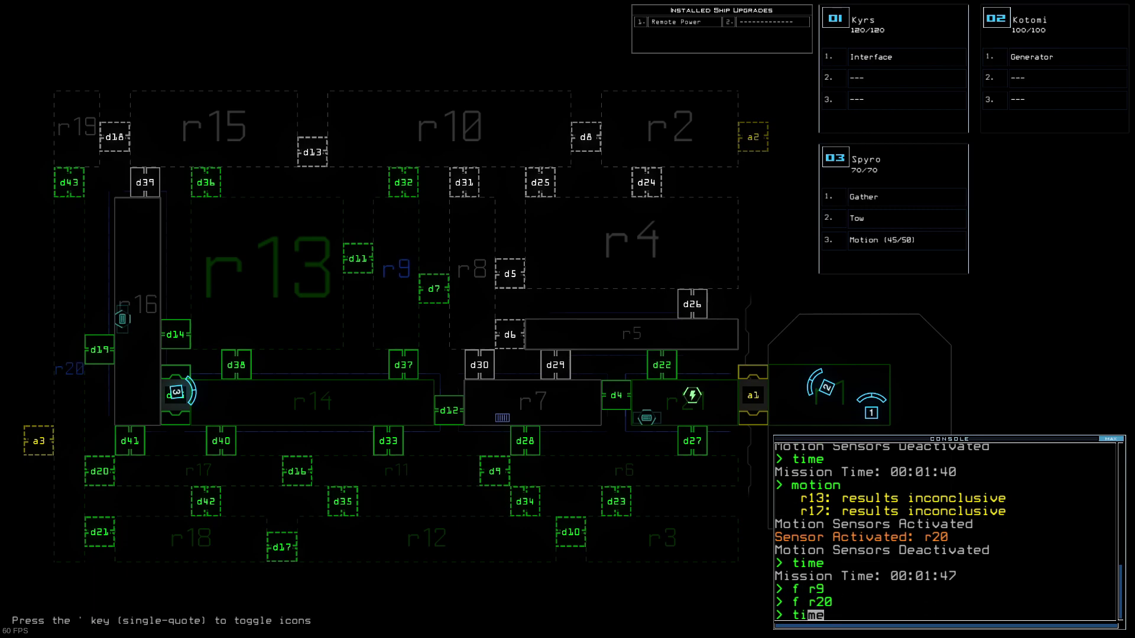
text(me)
key(Return)
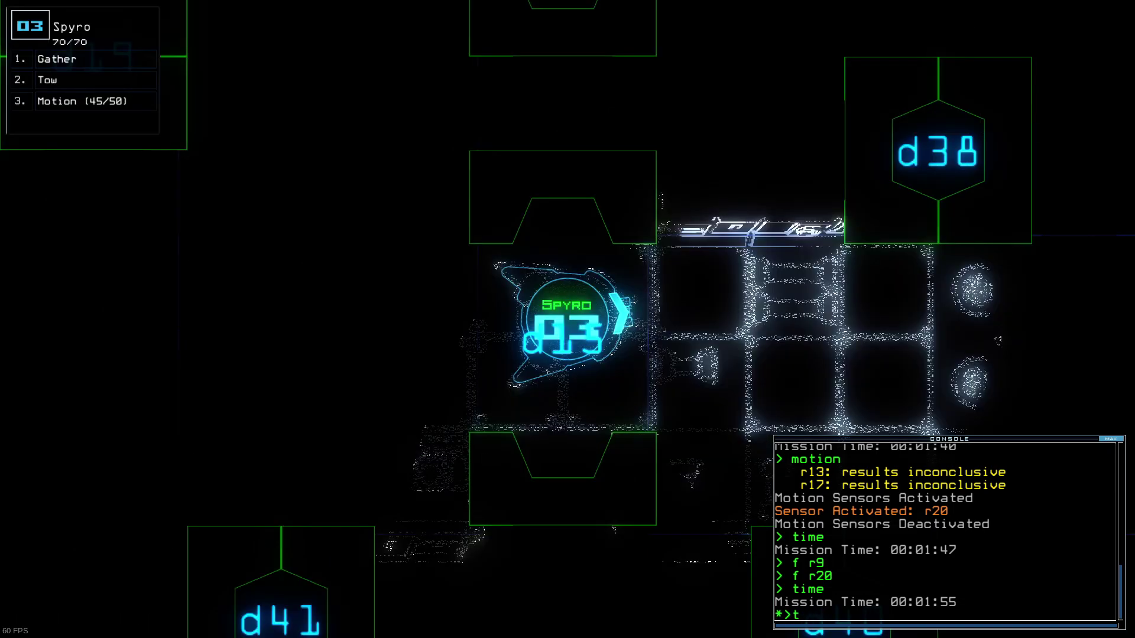
text(time)
key(Return)
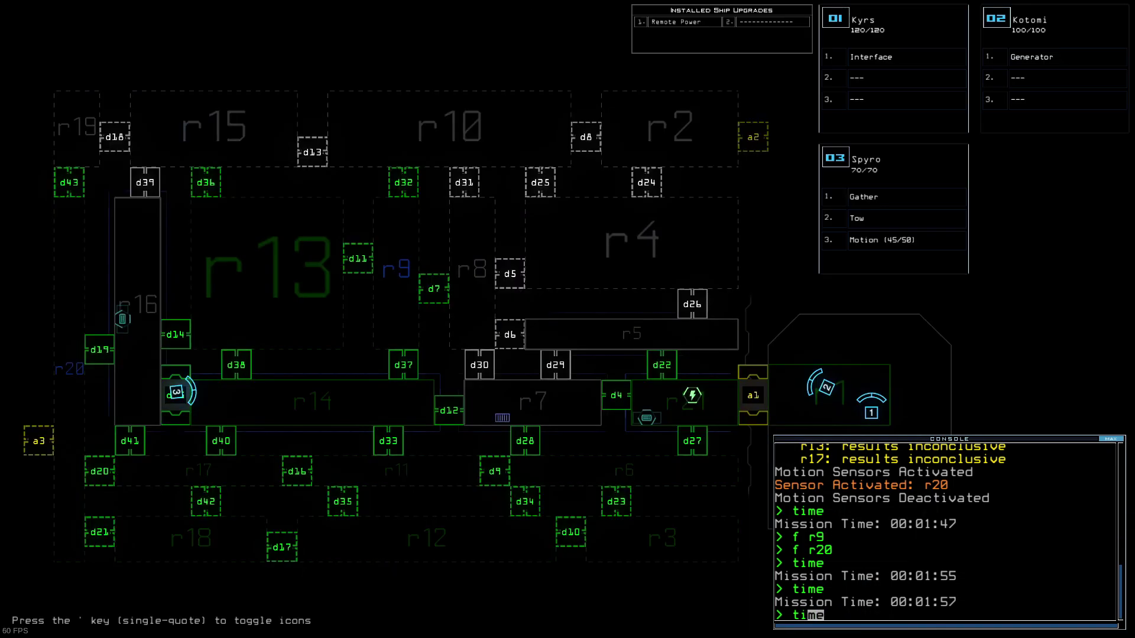
key(Return)
key(3)
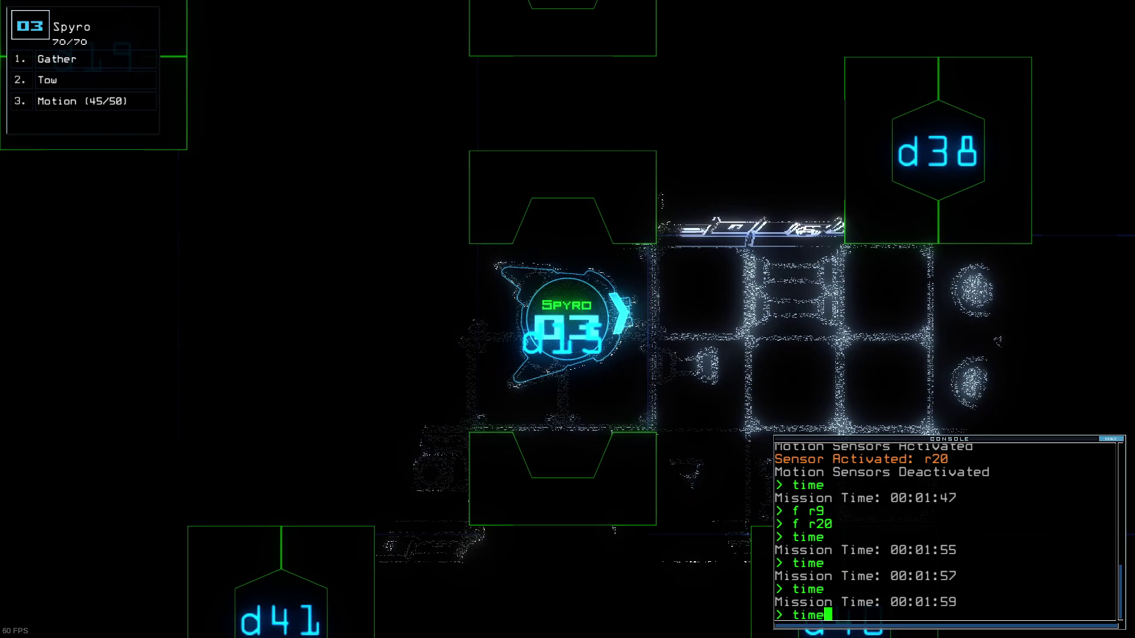
key(Return)
text(cccc)
key(Return)
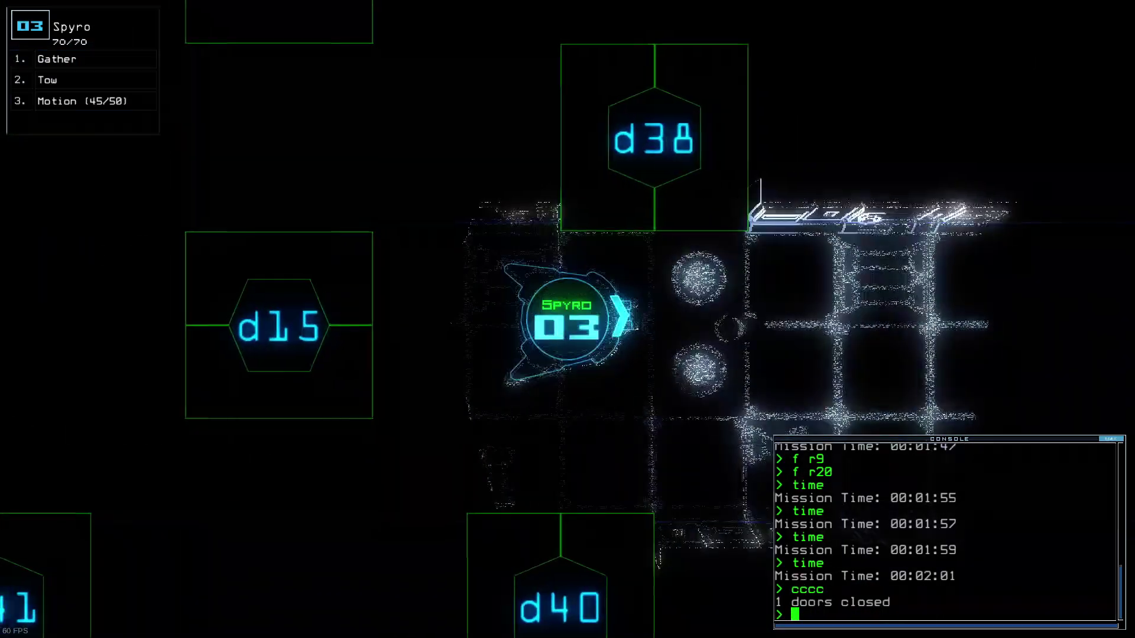
key(Return)
key(Return)
key(Return)
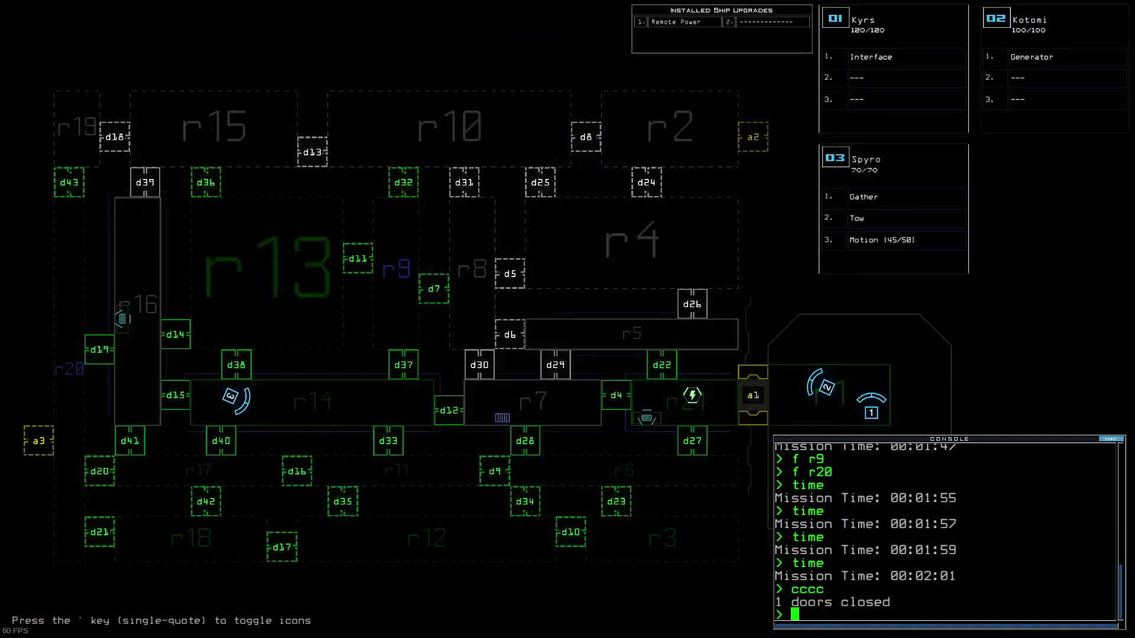
text(motion)
key(Return)
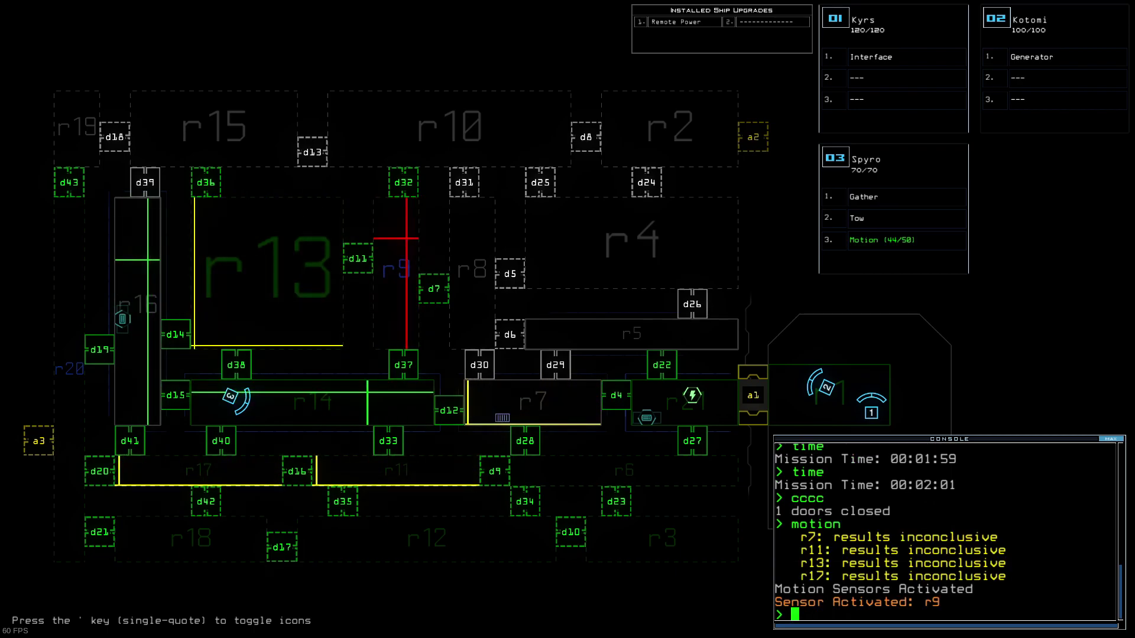
text(d41)
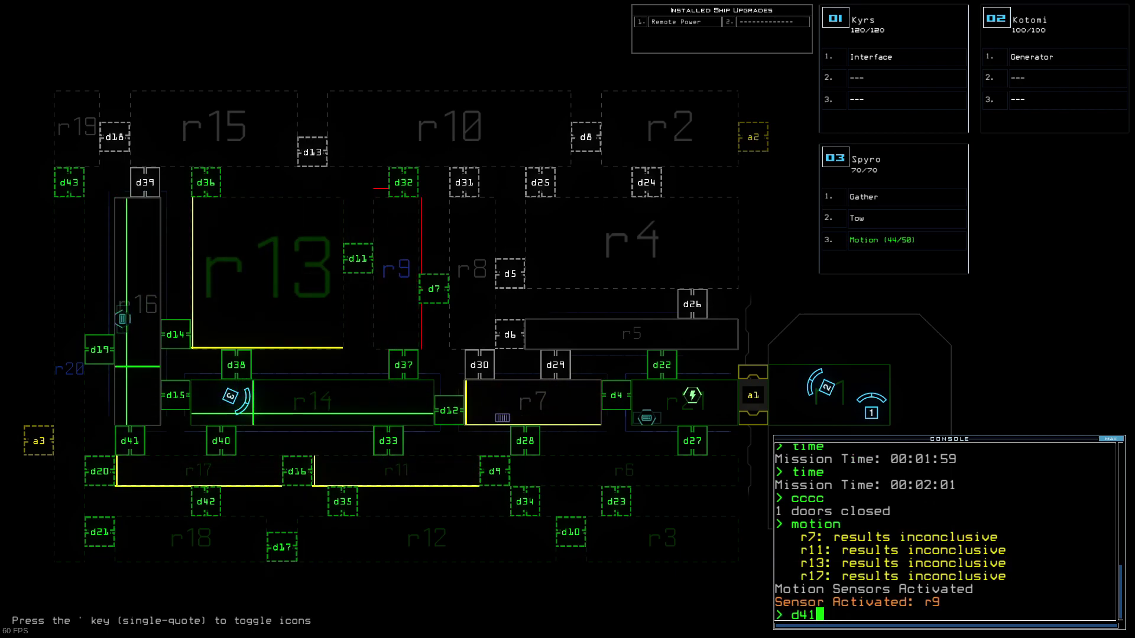
Open door d41, wait until mission time 3:00, then close the open doors
key(Return)
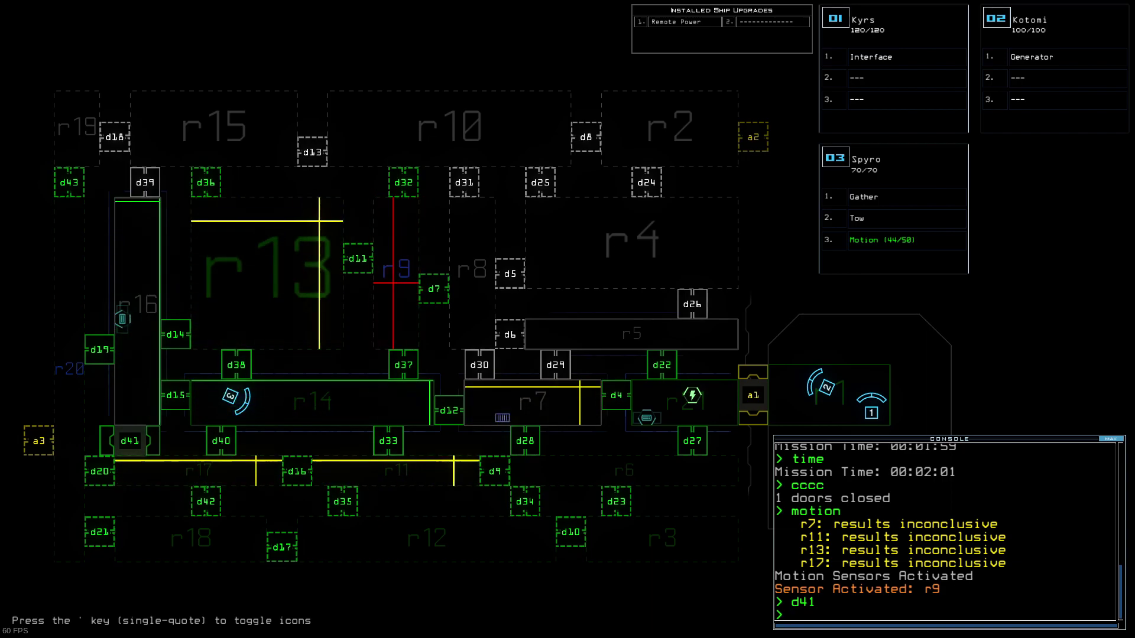
text(time)
key(Return)
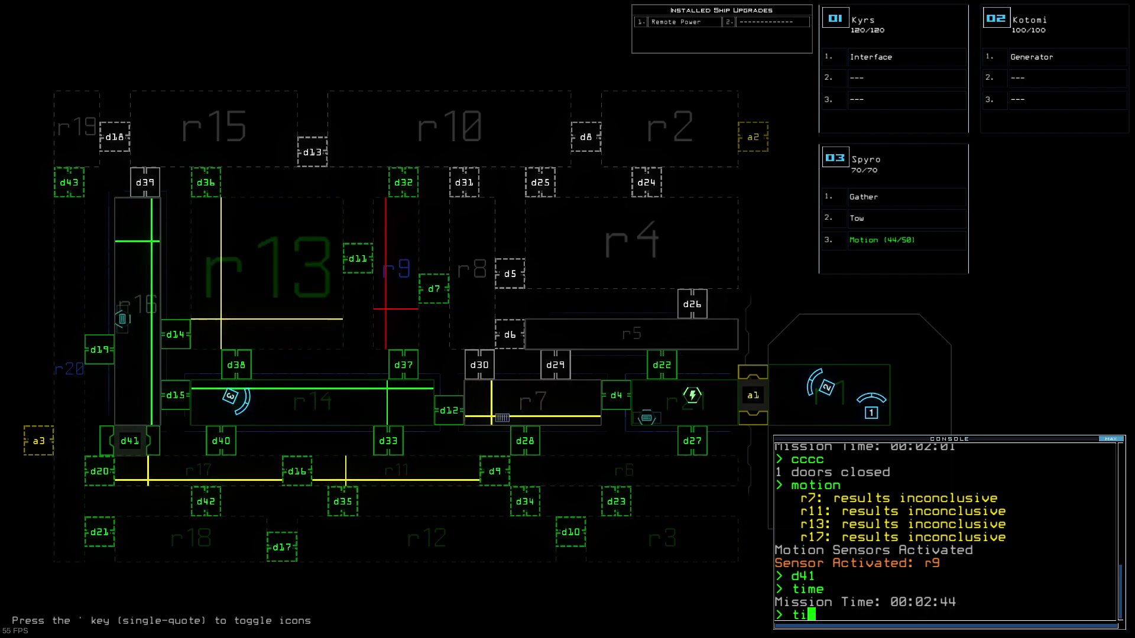
text(time)
key(Return)
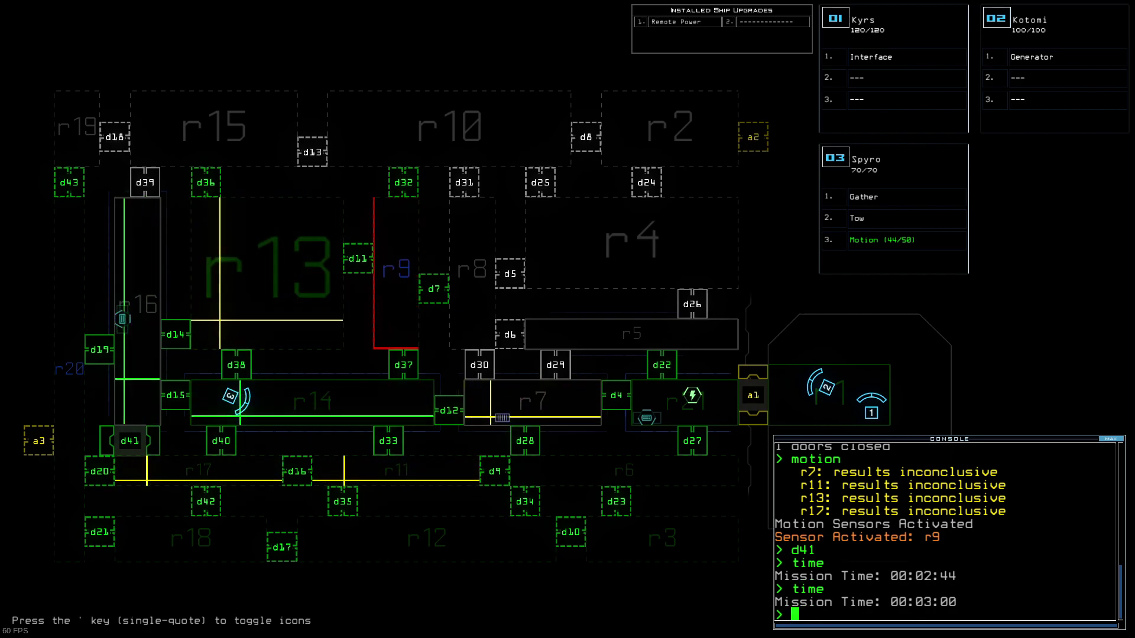
text(cc)
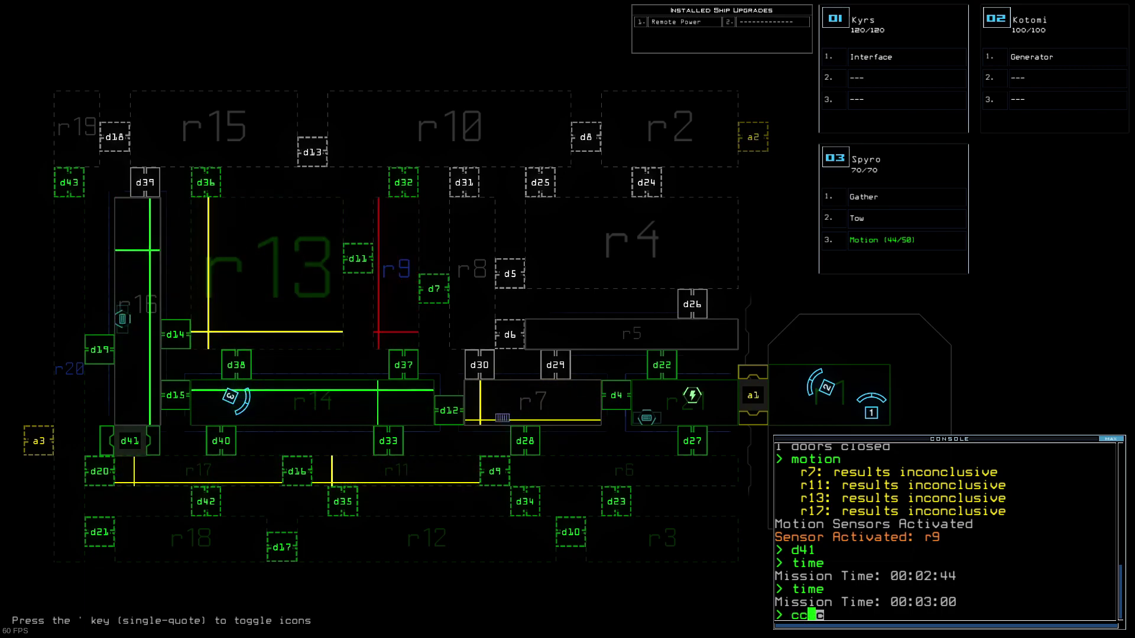
key(Return)
key(Tab)
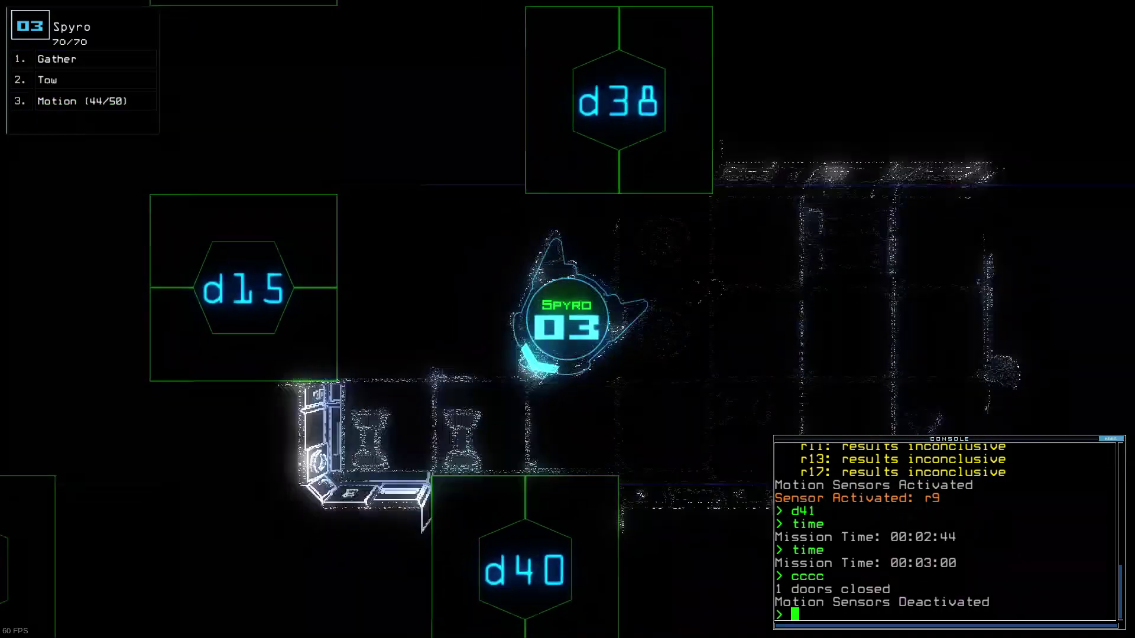
text(d40)
Open d40, gather in r17 (no fuel found), and motion-scan, flagging r20
key(Tab)
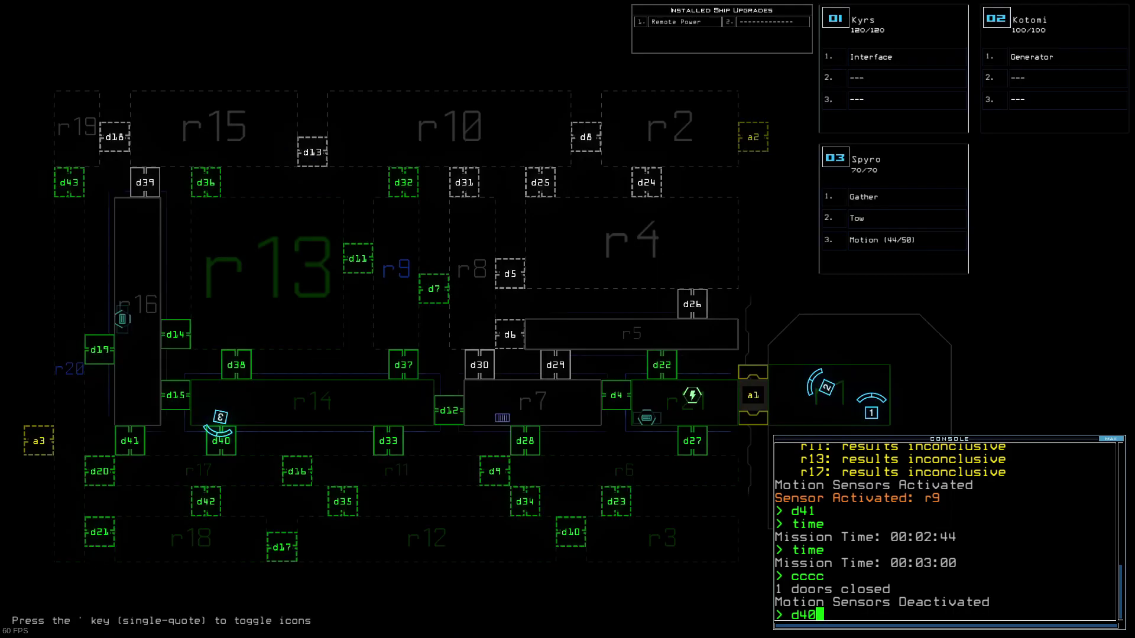
key(Tab)
key(Return)
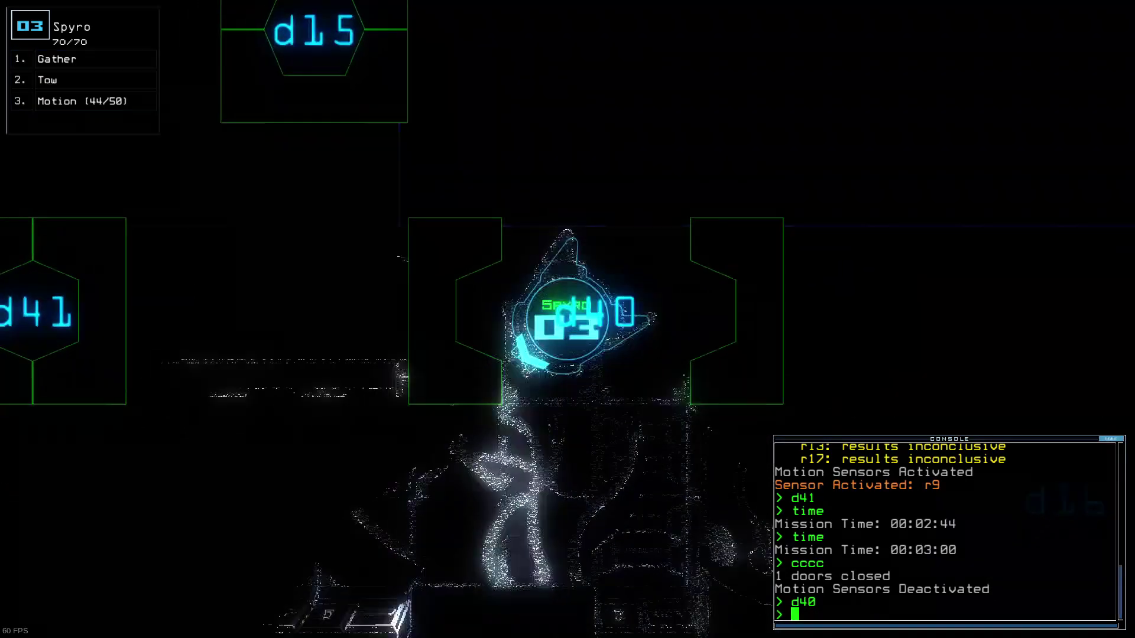
key(Tab)
key(Tab)
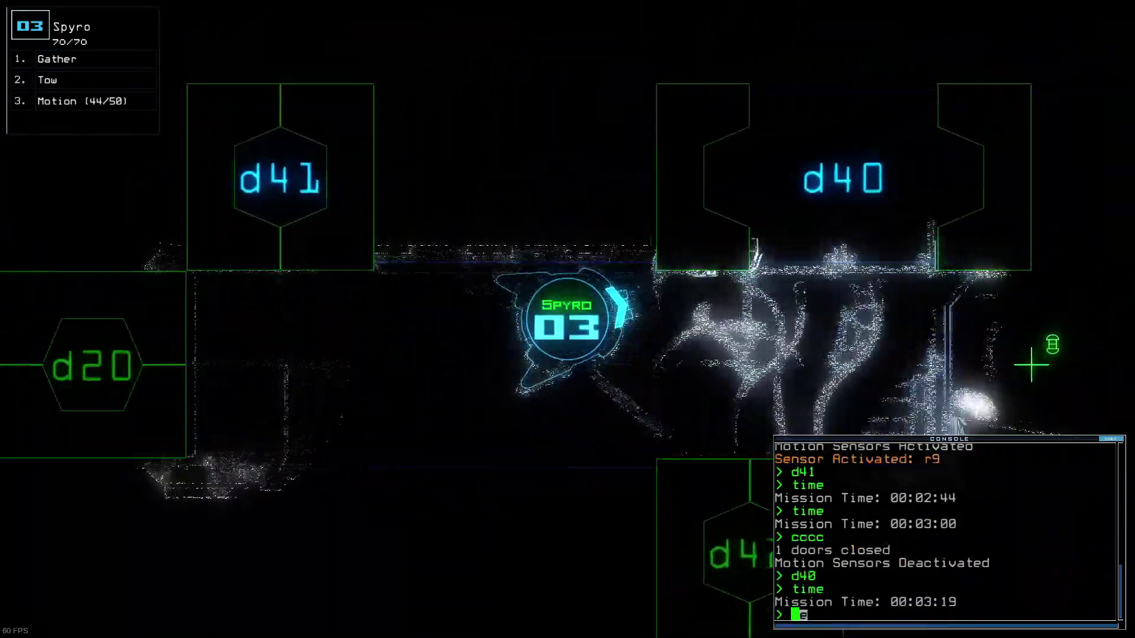
text(g)
key(Return)
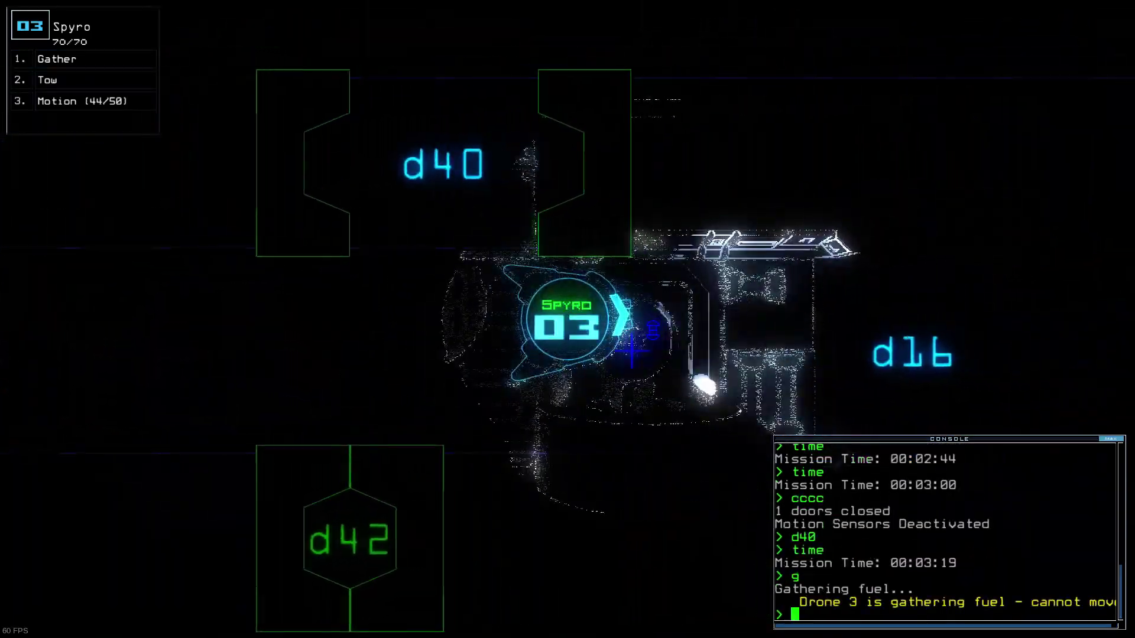
key(Tab)
text(motion)
key(Return)
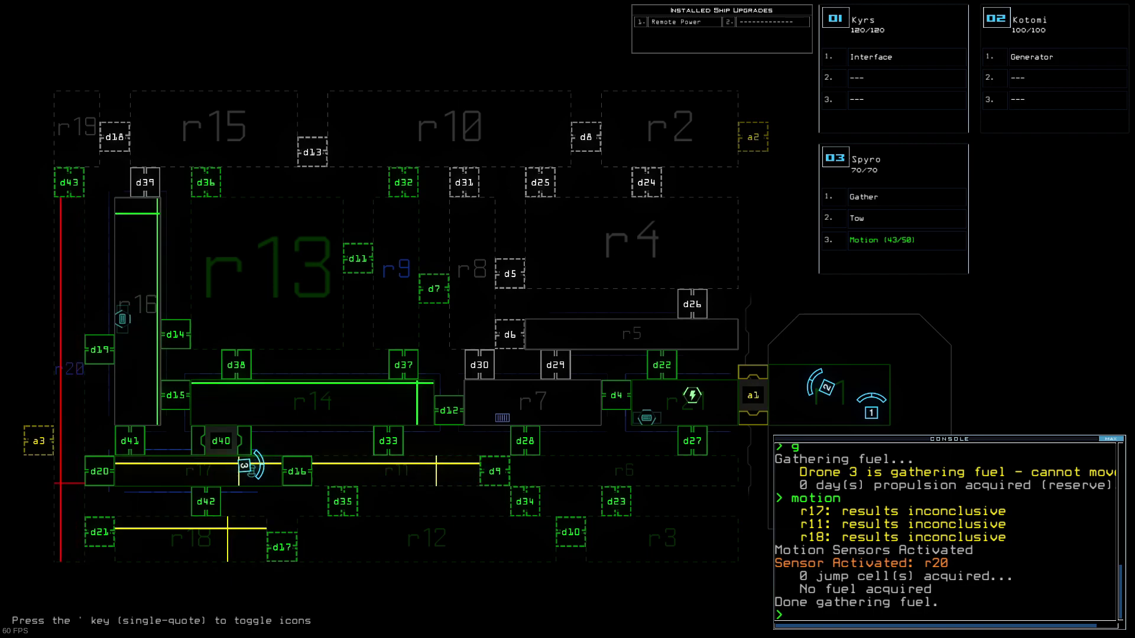
text(time)
key(Return)
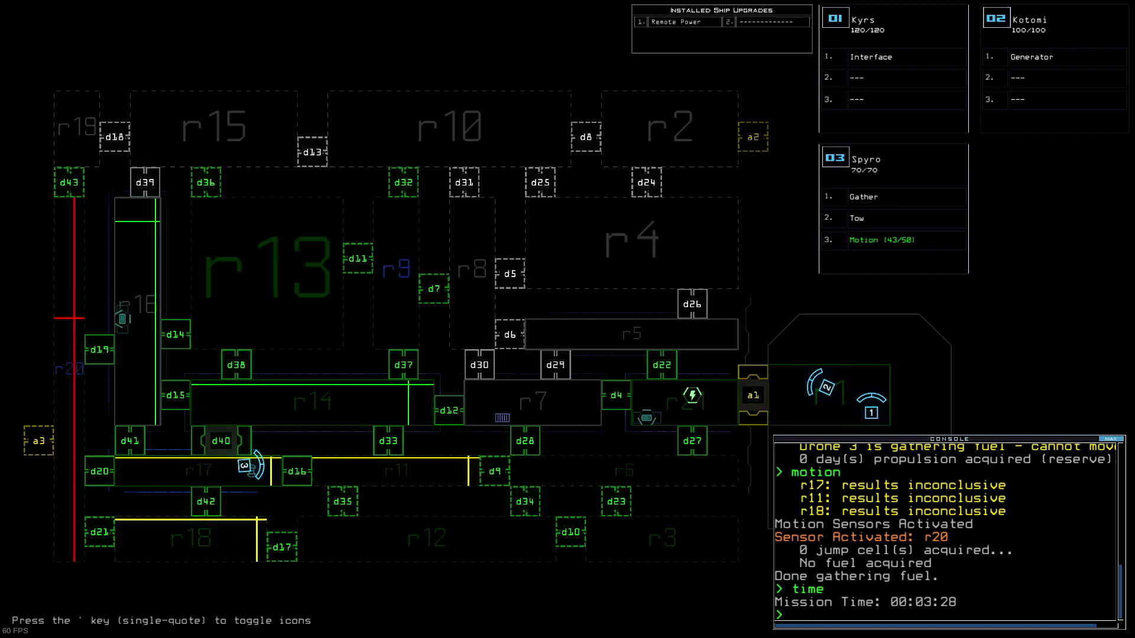
Open door d15 and drive Spyro through it into r16
key(space)
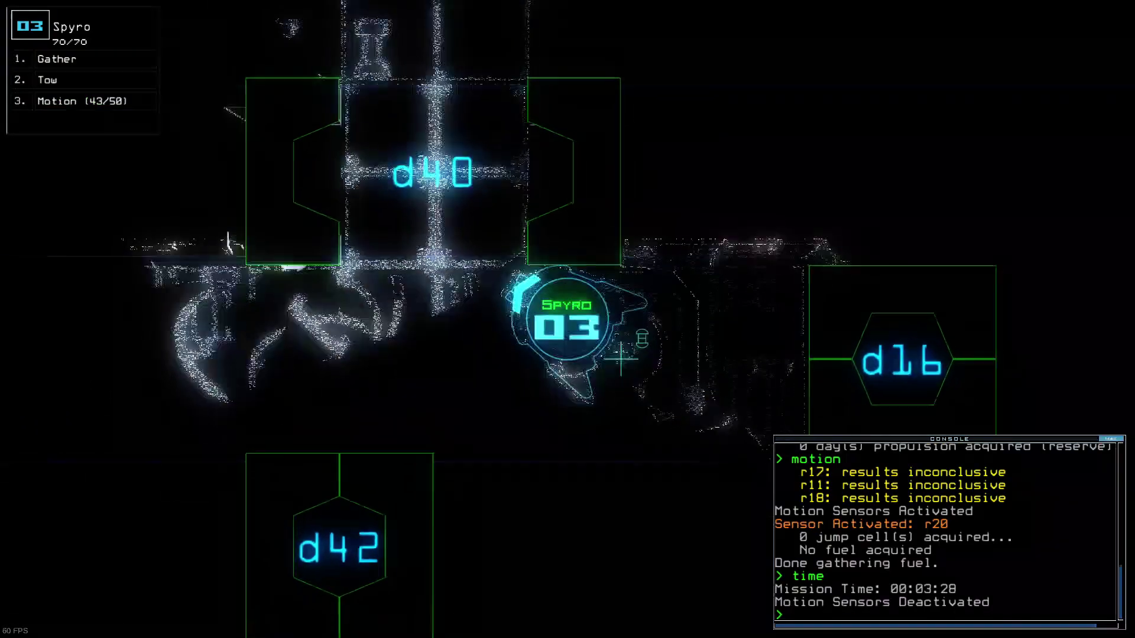
key(Up)
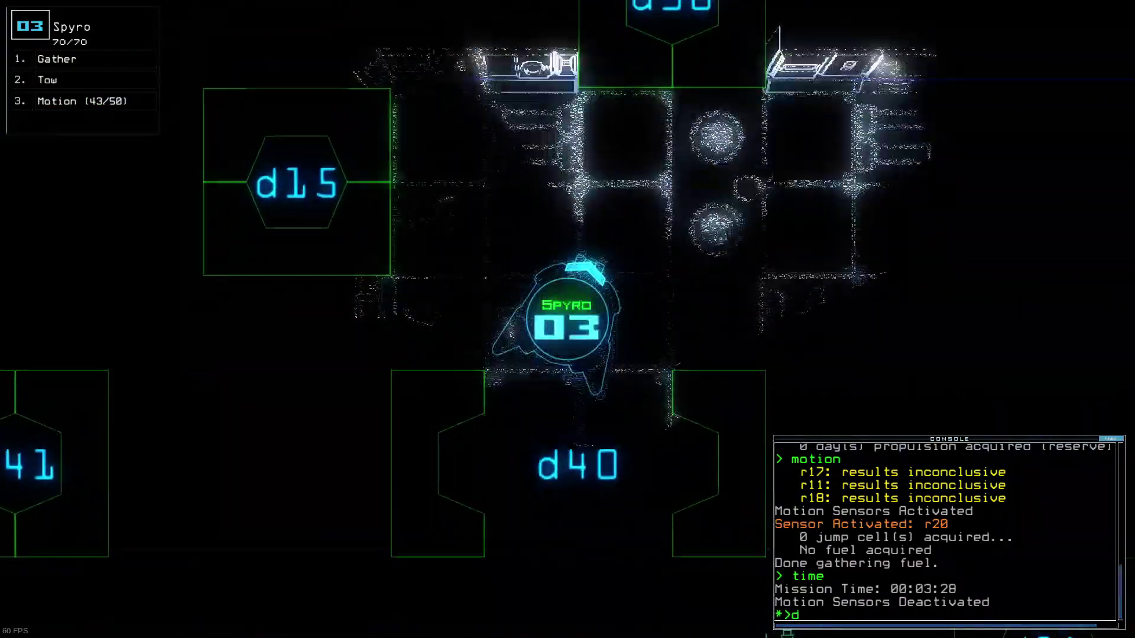
text(d15)
key(Return)
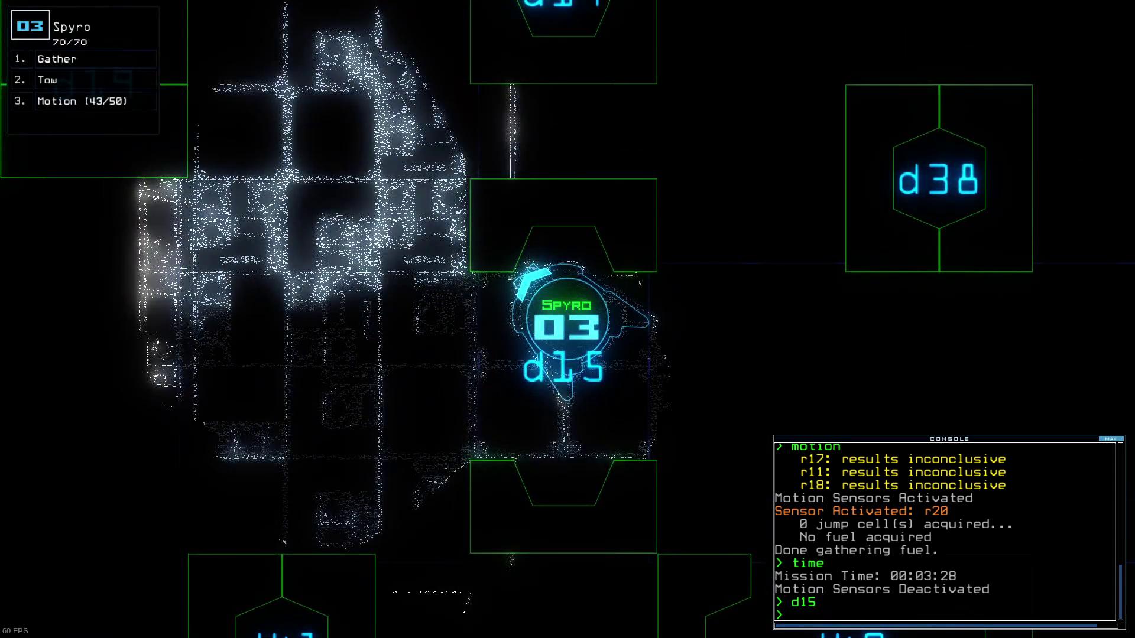
key(Up)
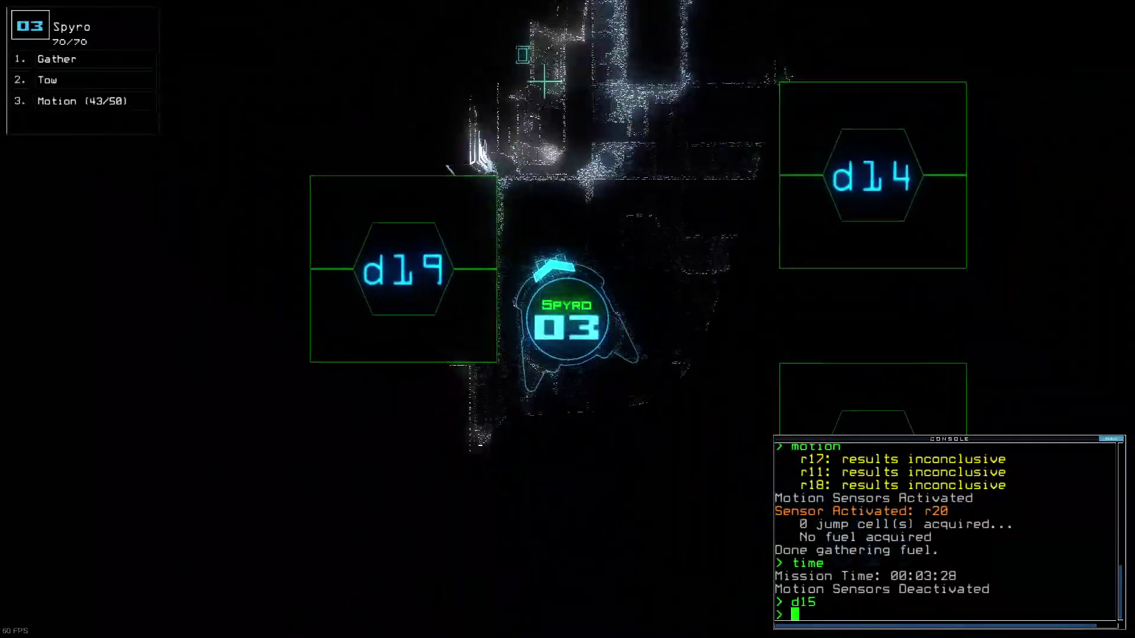
key(Tab)
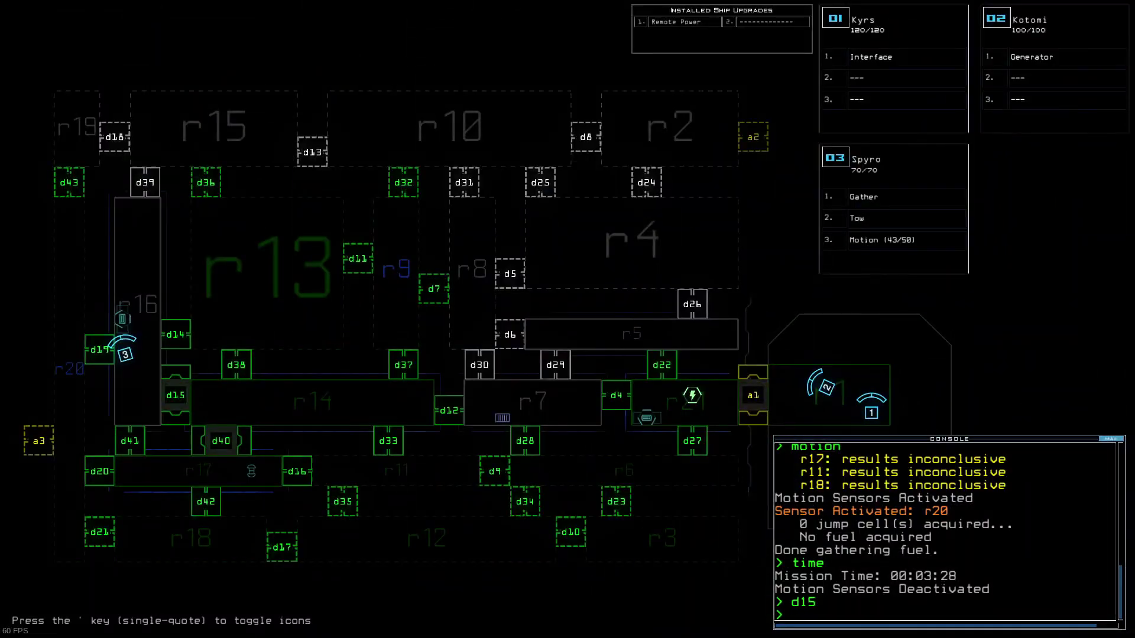
key(Tab)
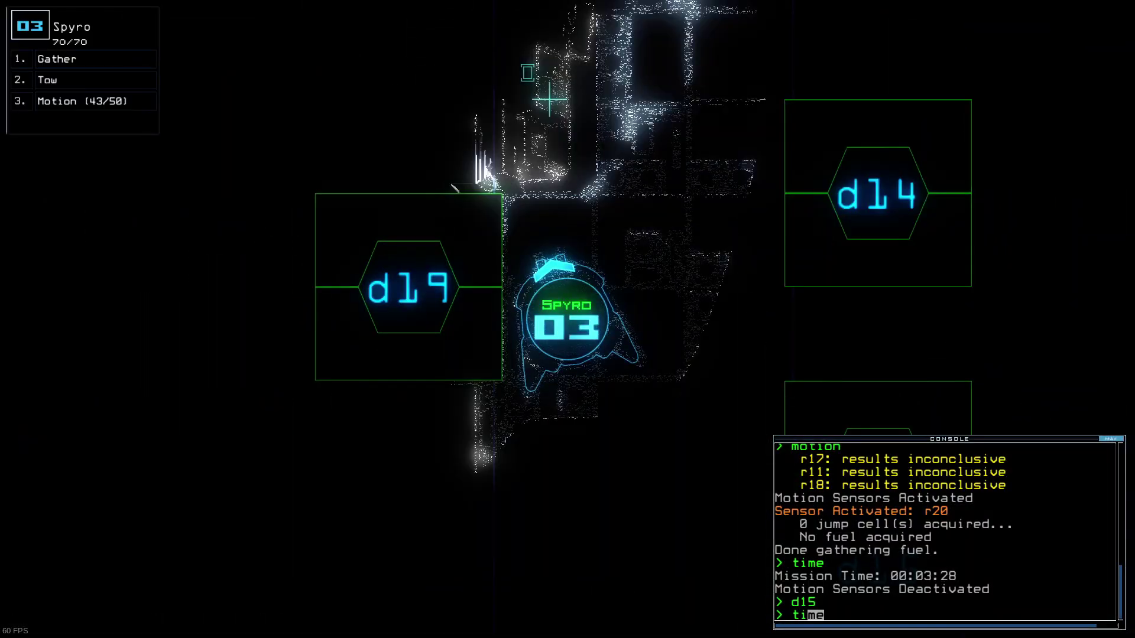
key(Return)
Drive Spyro across r16 toward its west side, checking the mission time
key(Up)
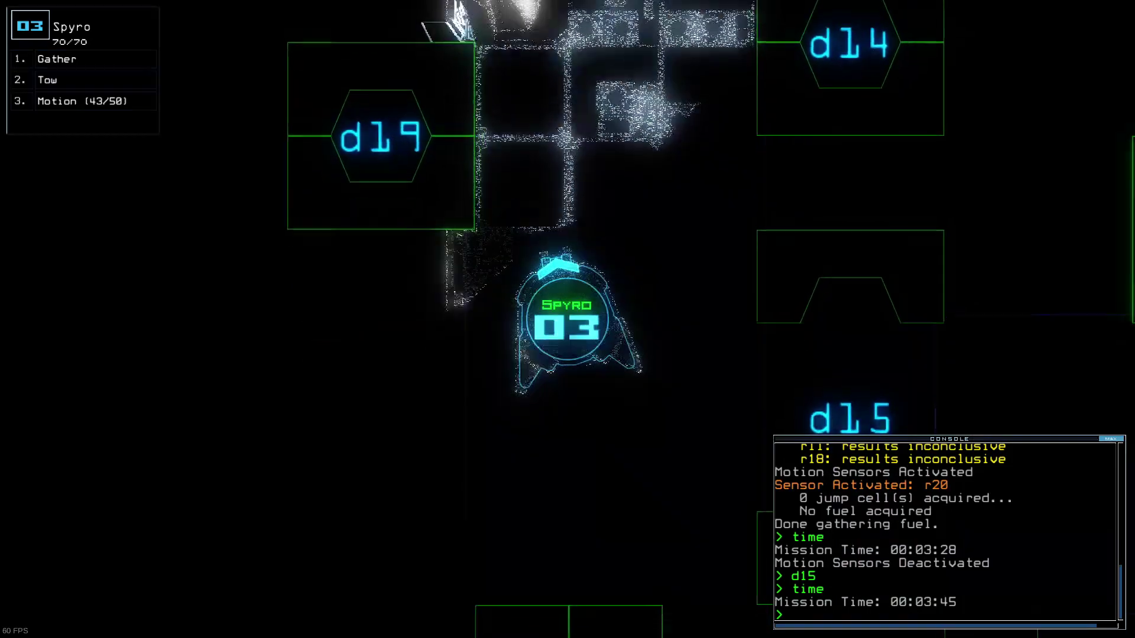
key(Left)
key(Up)
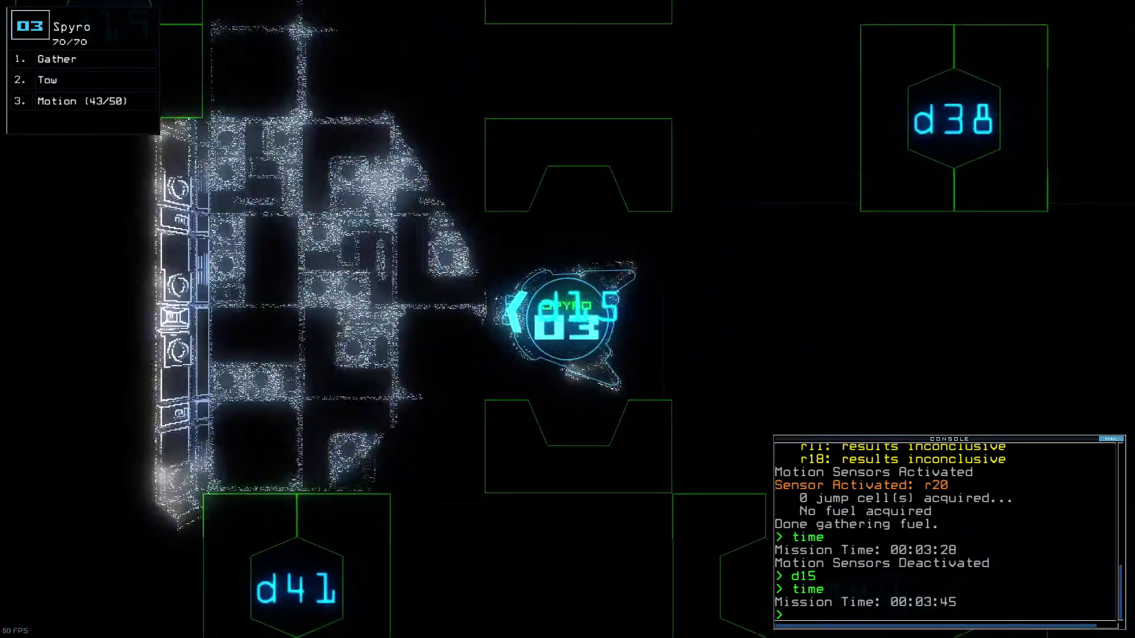
key(Tab)
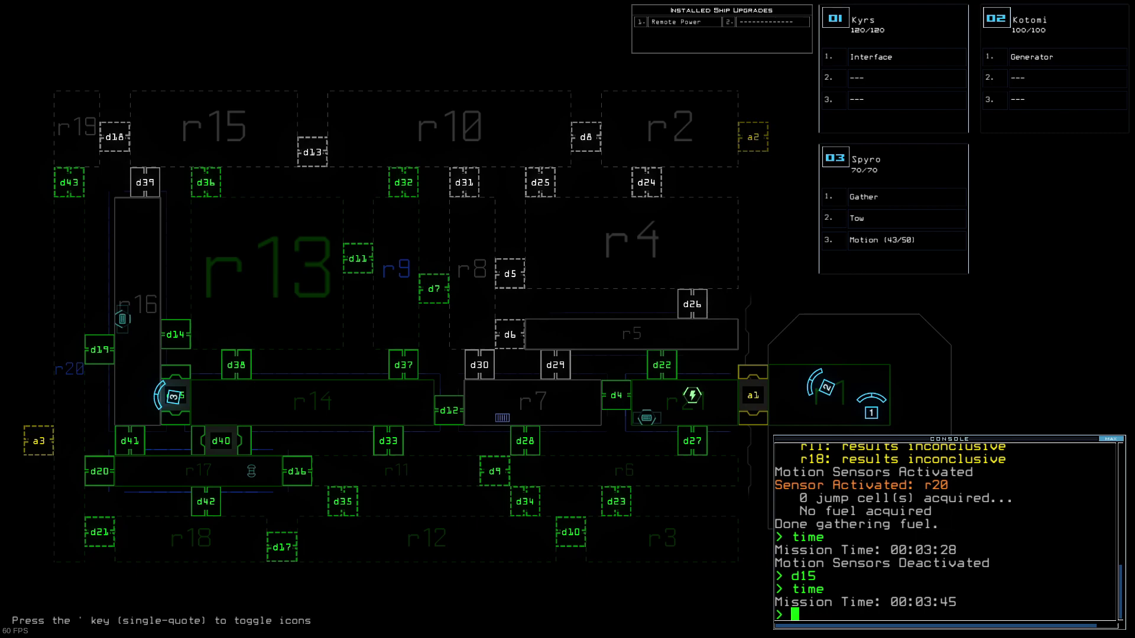
key(Return)
key(Tab)
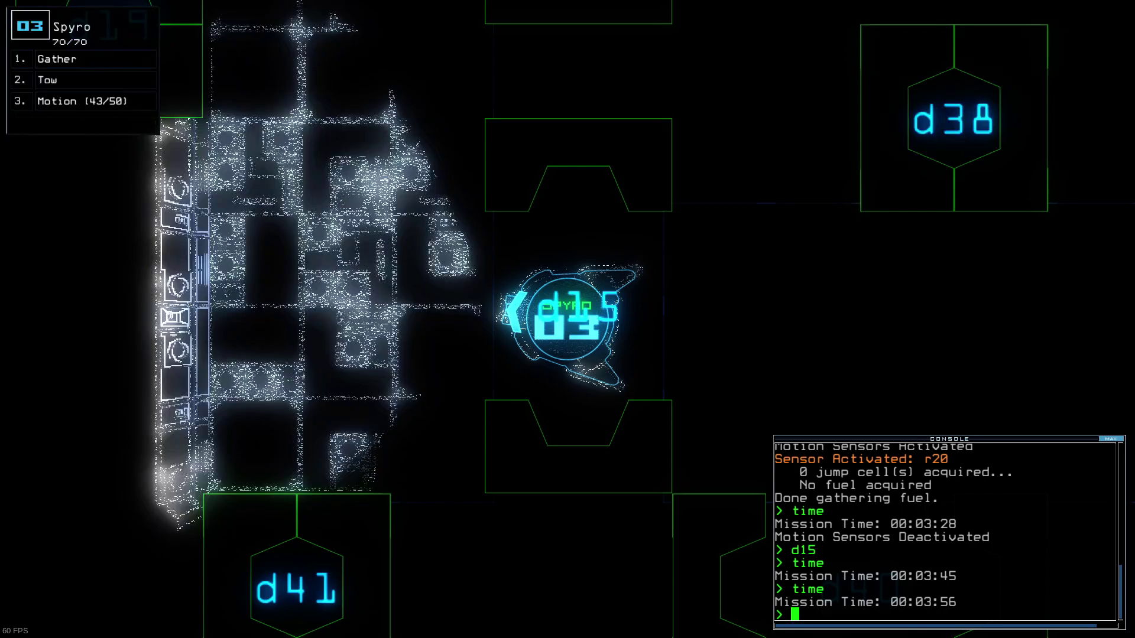
key(Return)
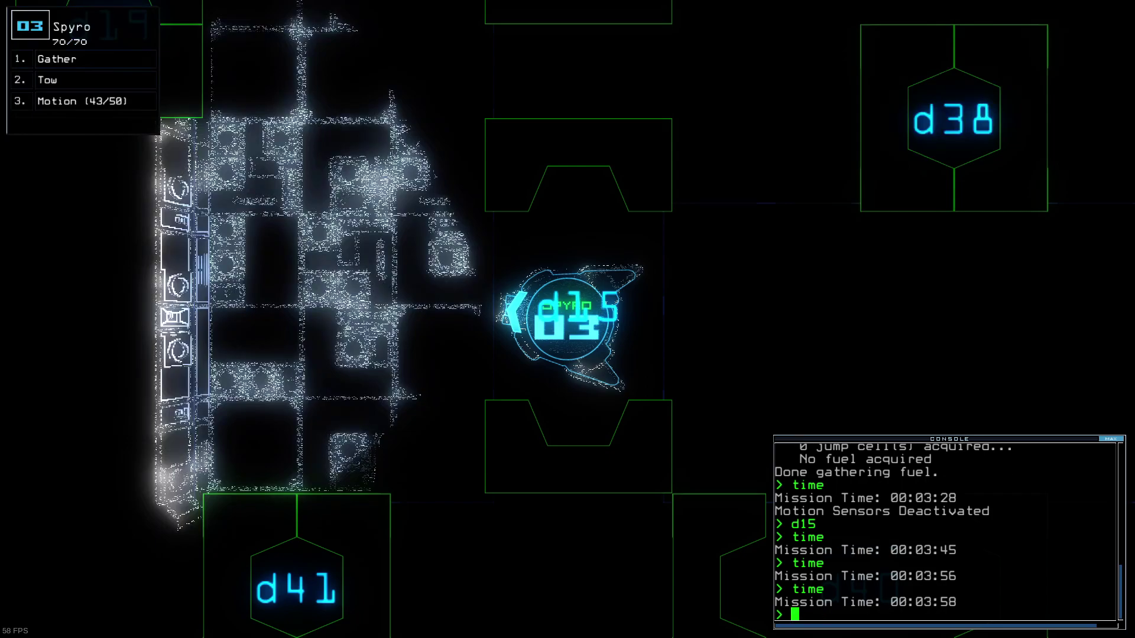
text(time)
key(Return)
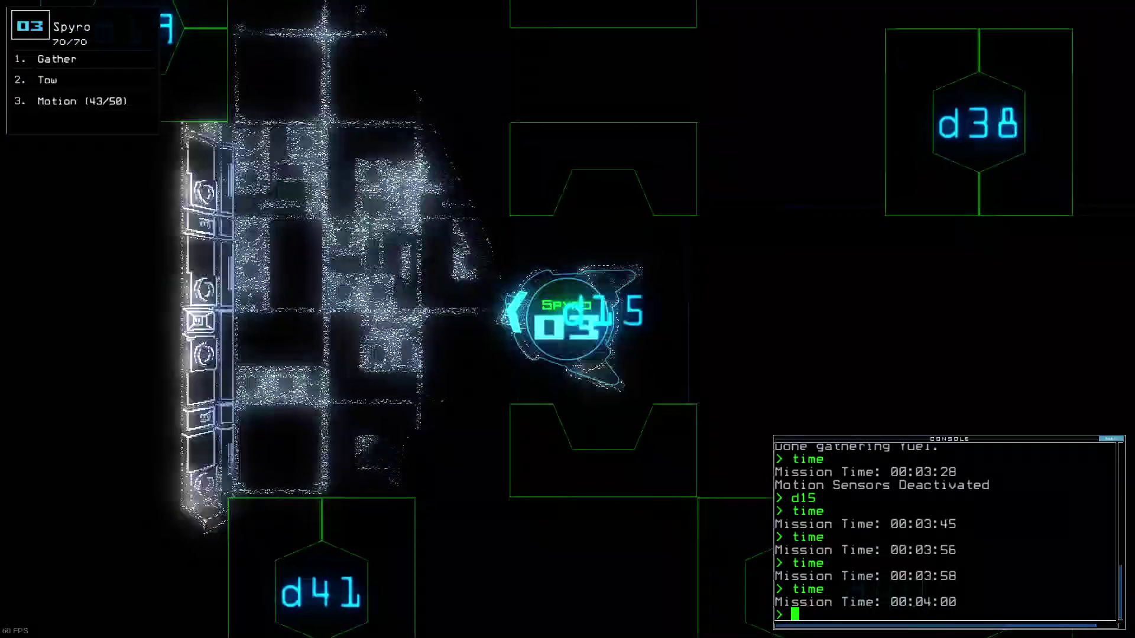
text(d19)
key(space)
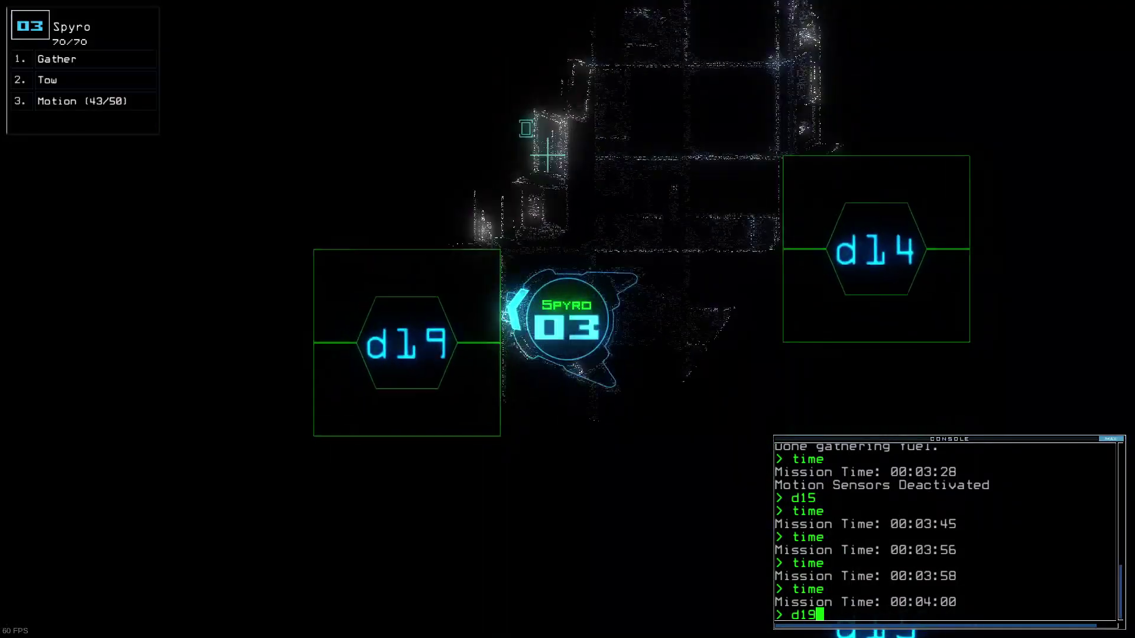
key(space)
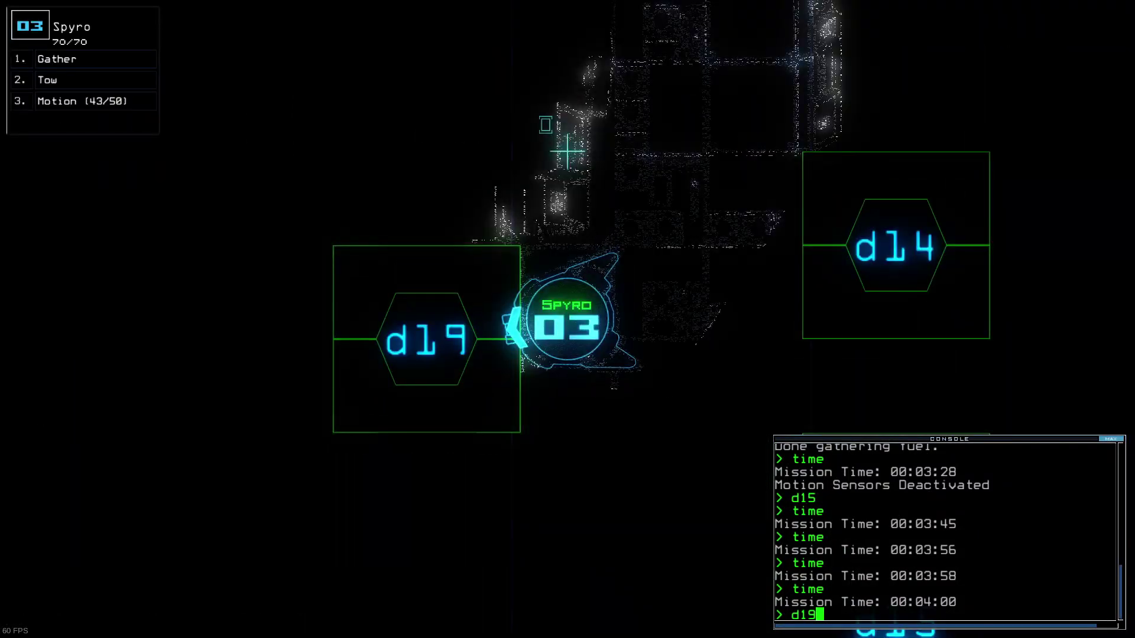
Open door d19, close the three open doors and move Spyro down
key(Return)
text(cccc)
key(Return)
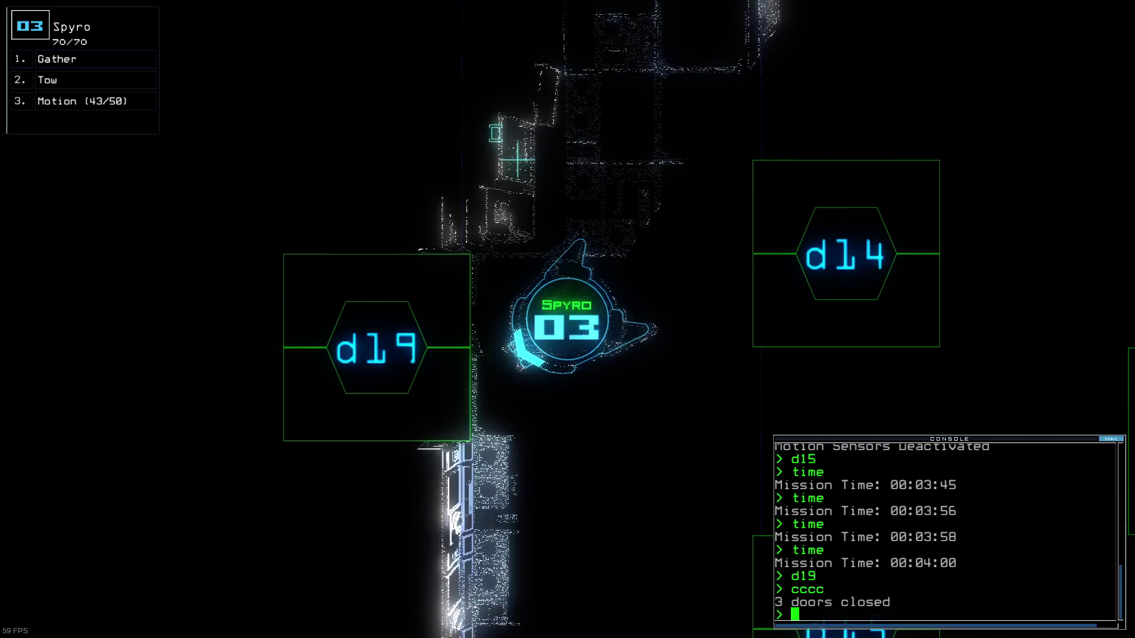
key(Down)
key(space)
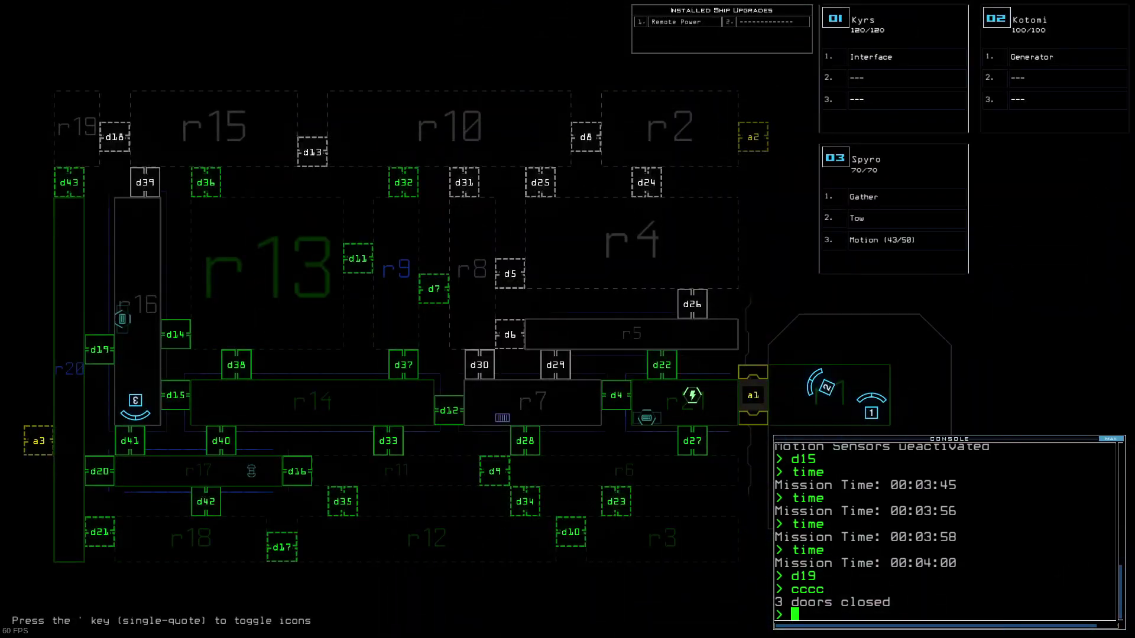
text(tion)
Scan for motion, open door d20 and check the mission time
key(Return)
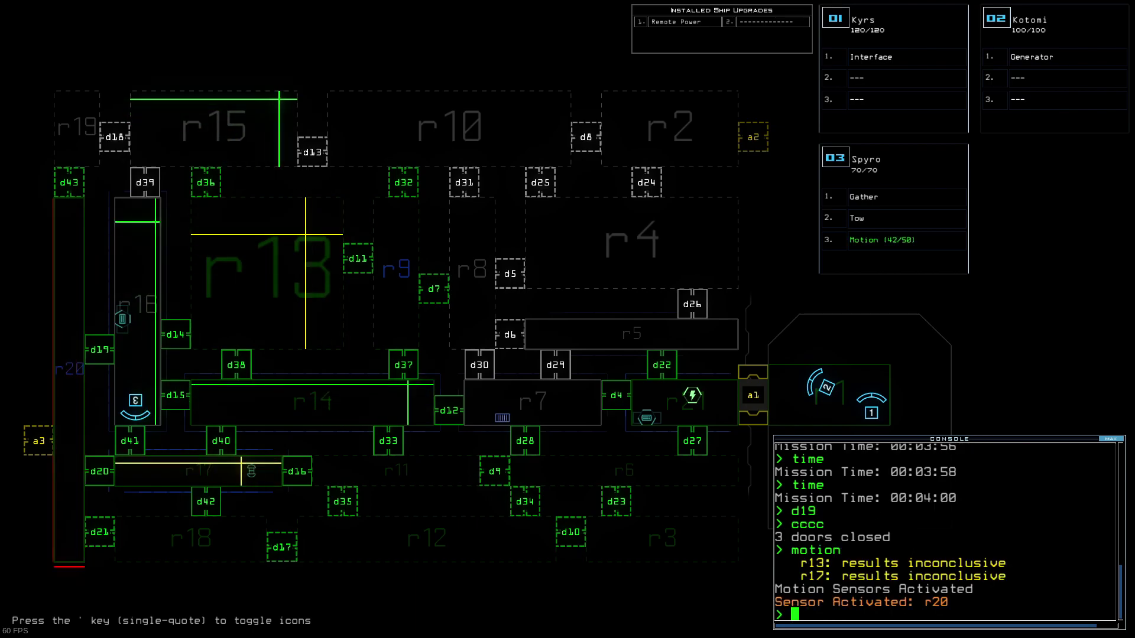
text(d20)
key(Return)
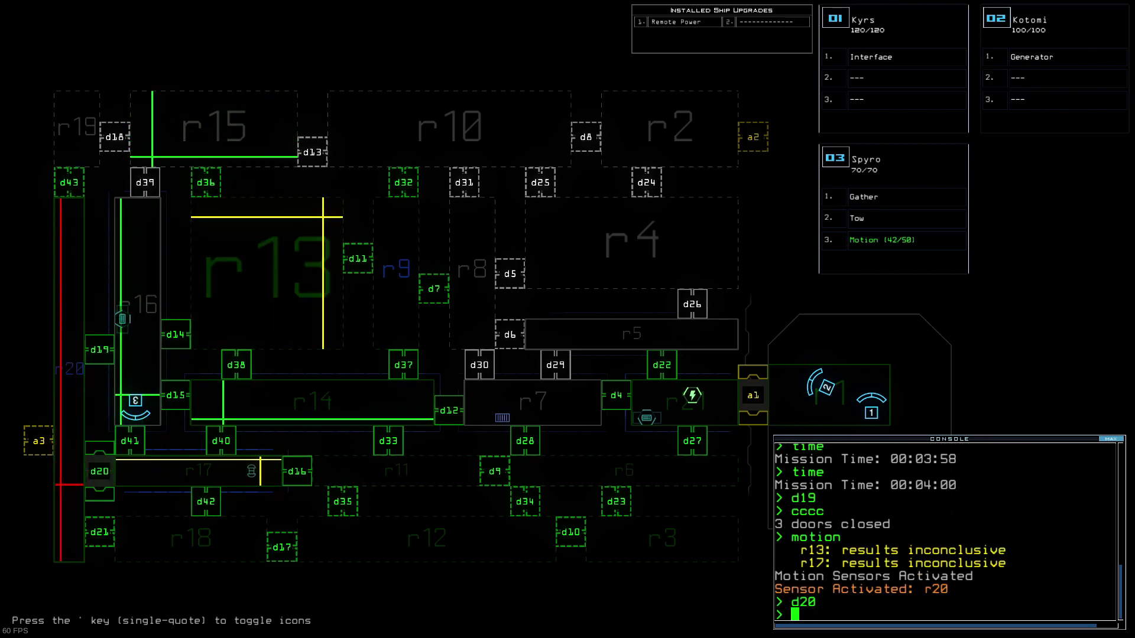
text(time)
key(Return)
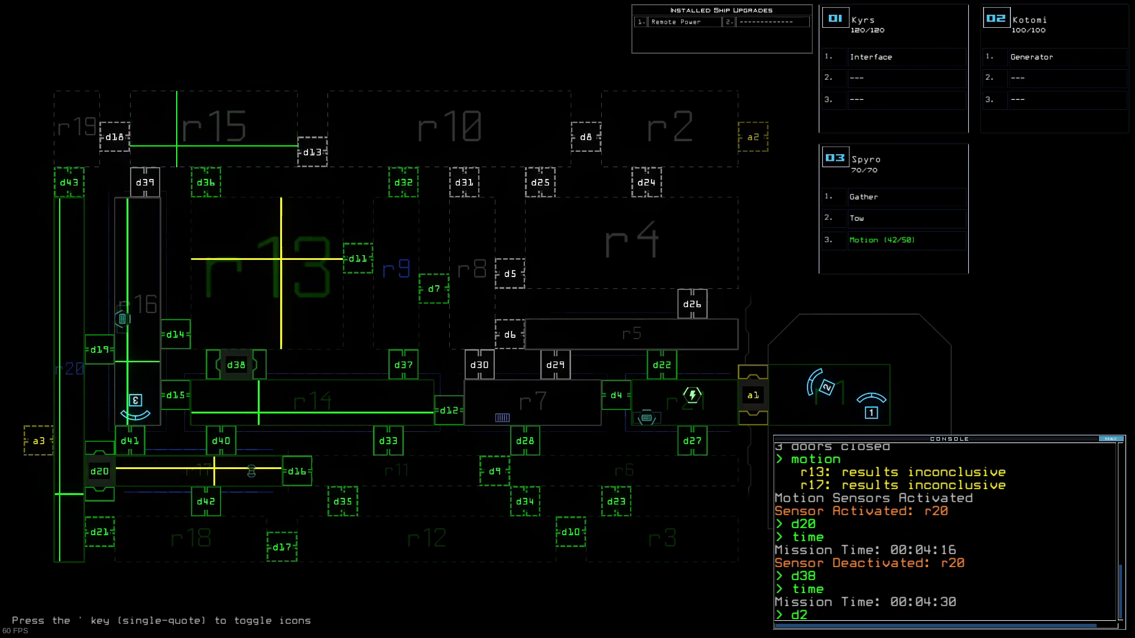
key(space)
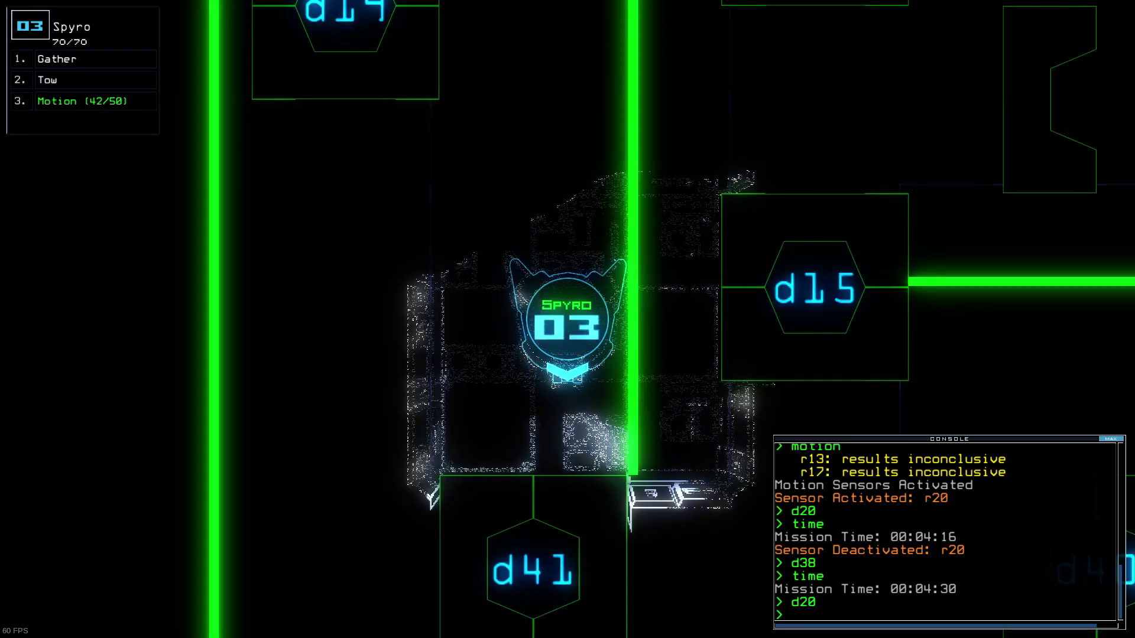
key(space)
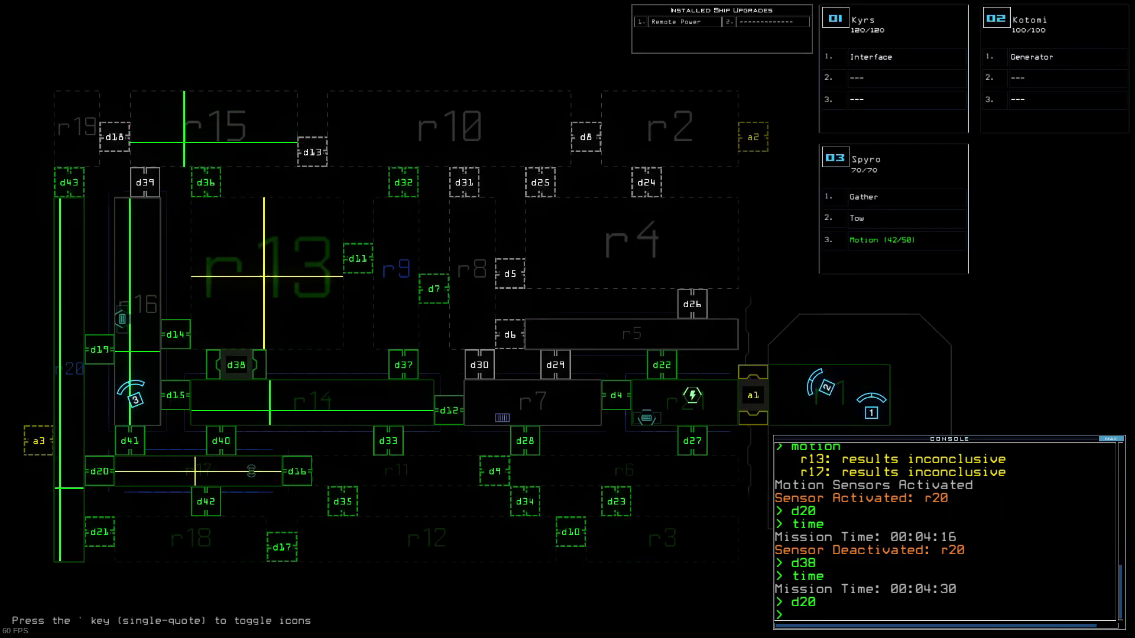
key(space)
text(d19)
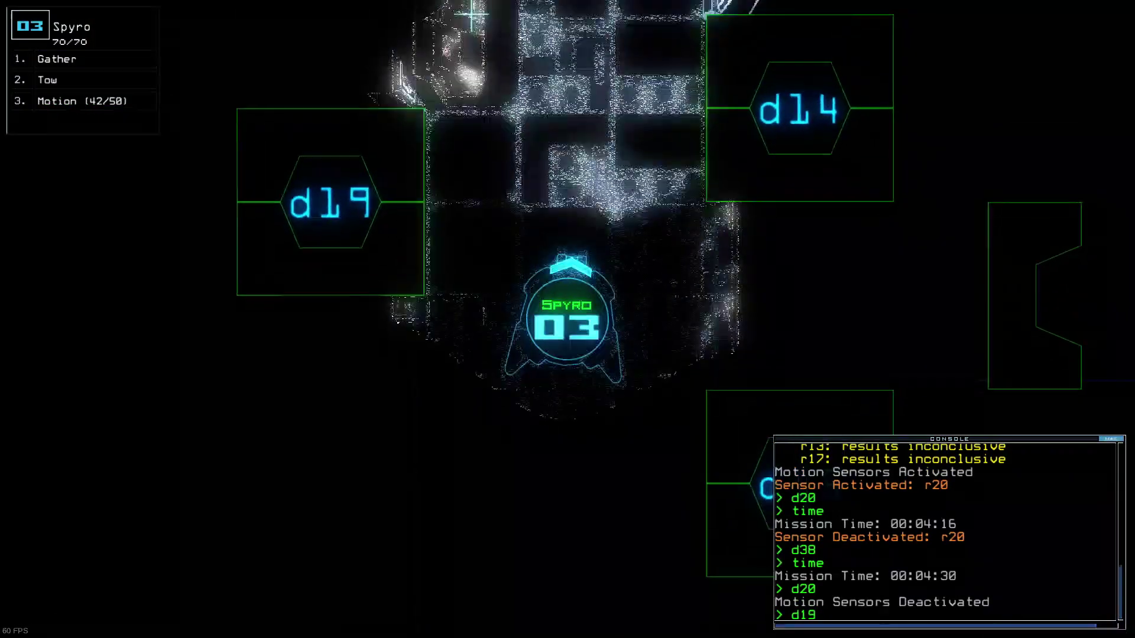
Open d19, send Spyro into r20, and cancel the swap screen with Dargaard
key(Return)
key(space)
key(space)
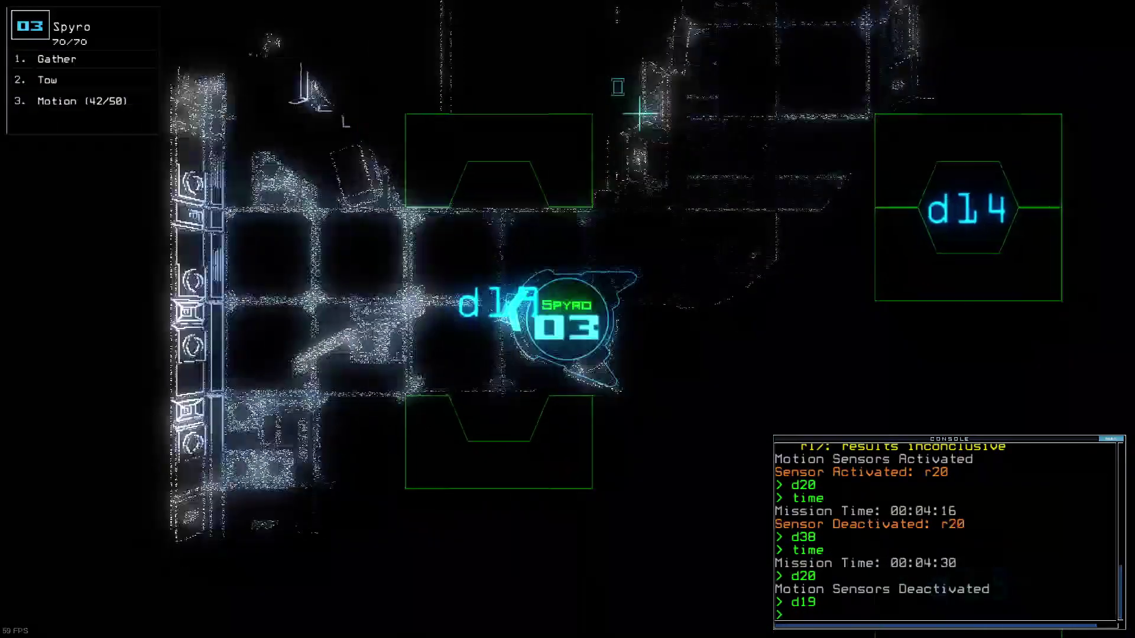
text(f r20)
key(Return)
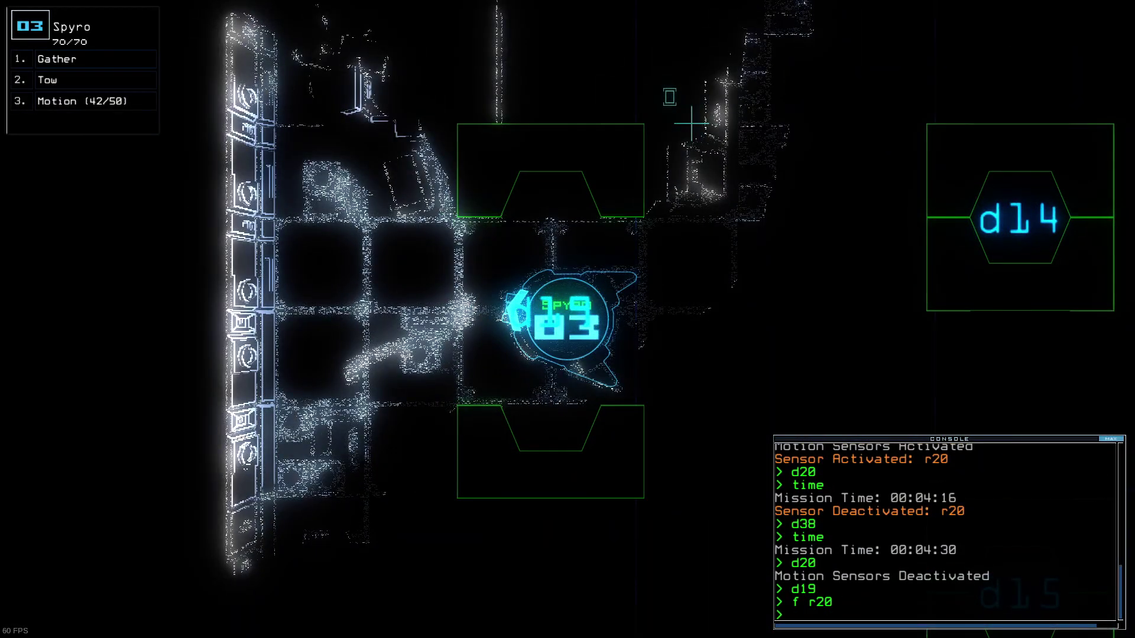
key(Up)
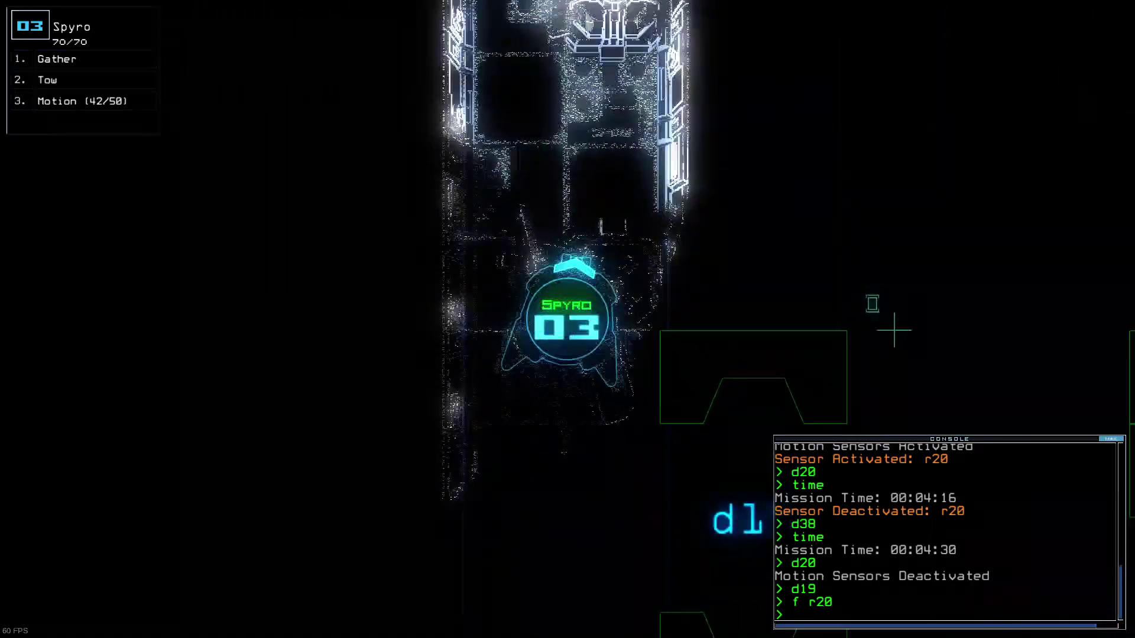
text(swap)
key(Return)
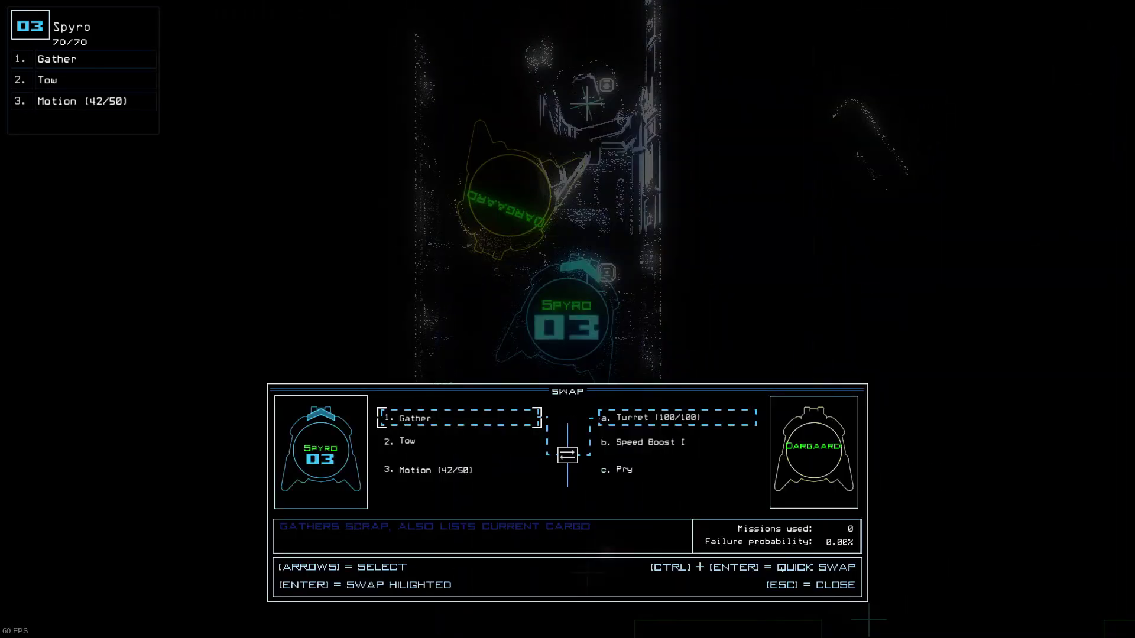
key(Escape)
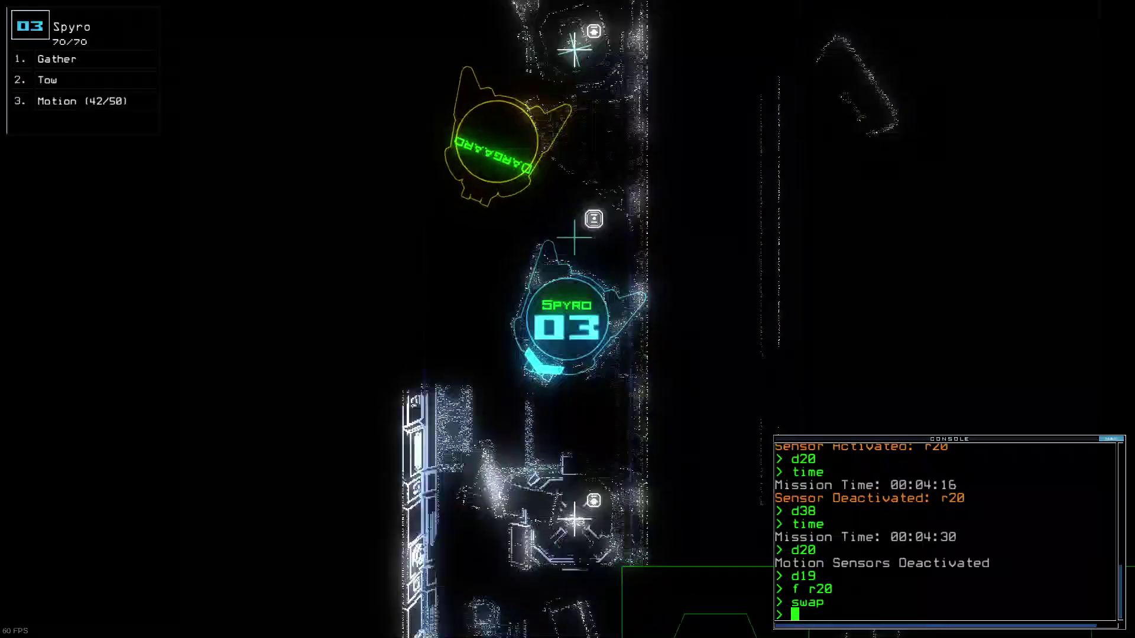
text(time)
Gather scrap, start re-docking at a3, gather again, and motion-scan r17–r19
key(Return)
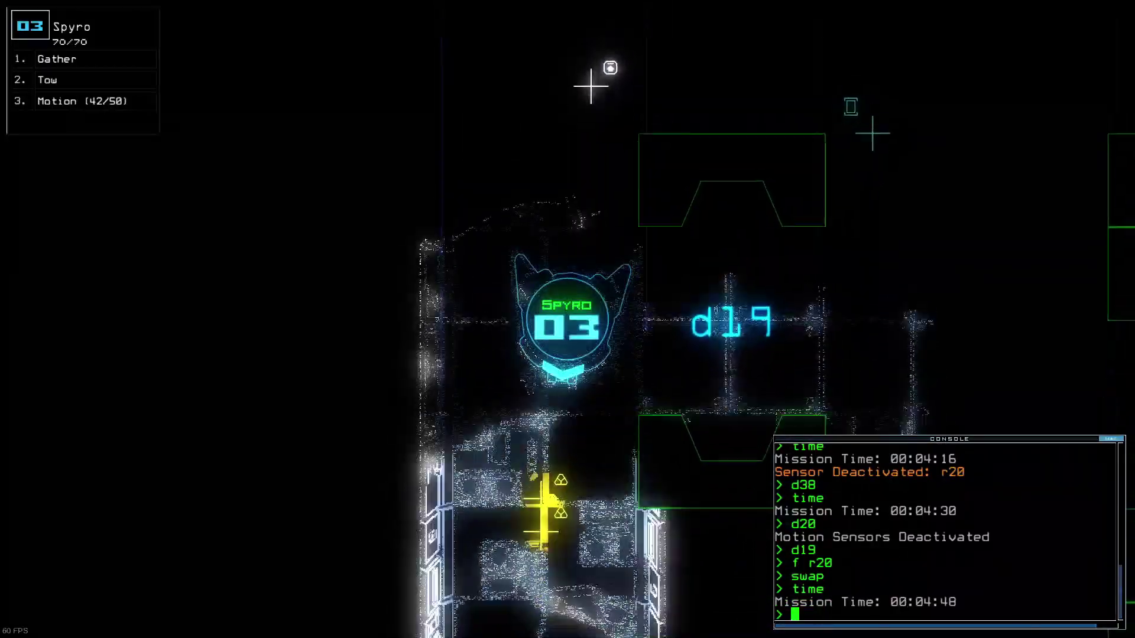
text(g)
key(Return)
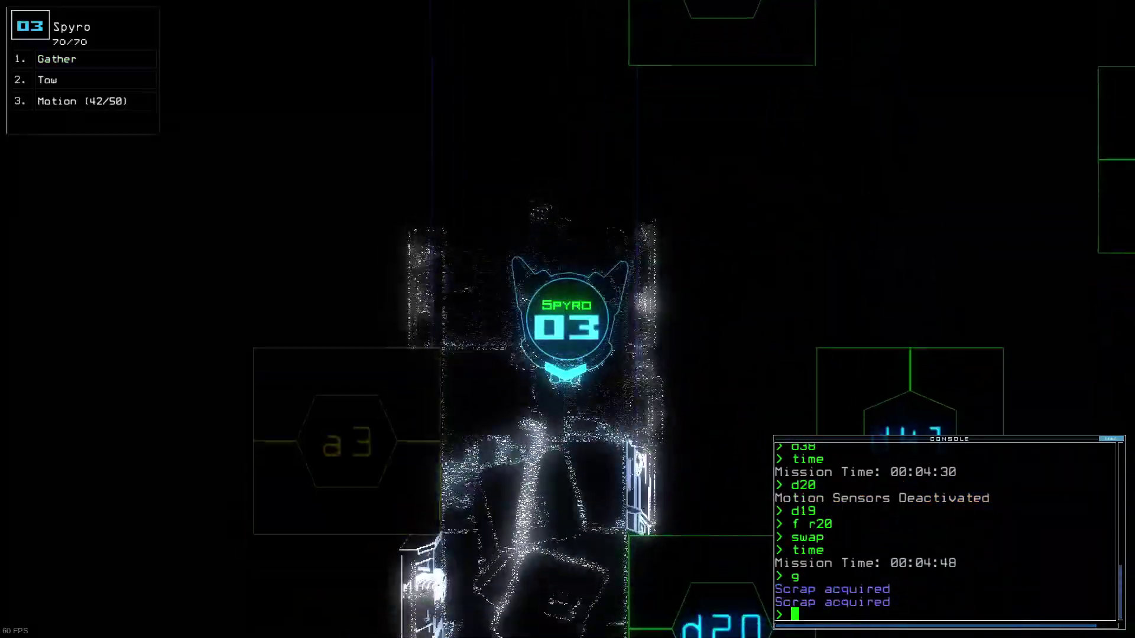
text(dd a3)
key(Return)
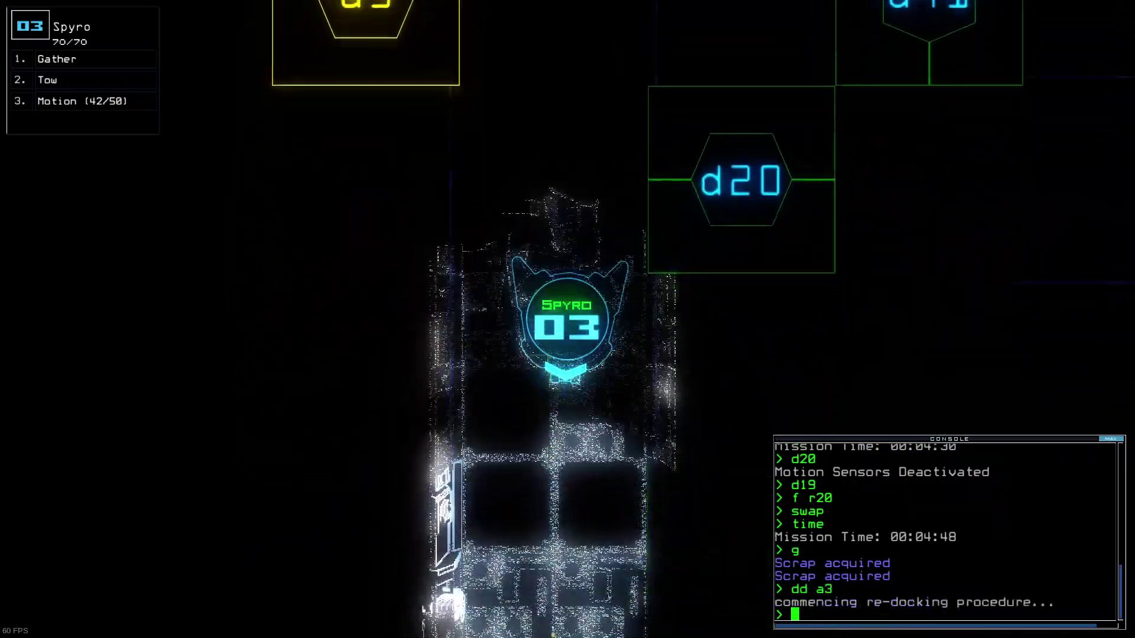
text(g)
key(Return)
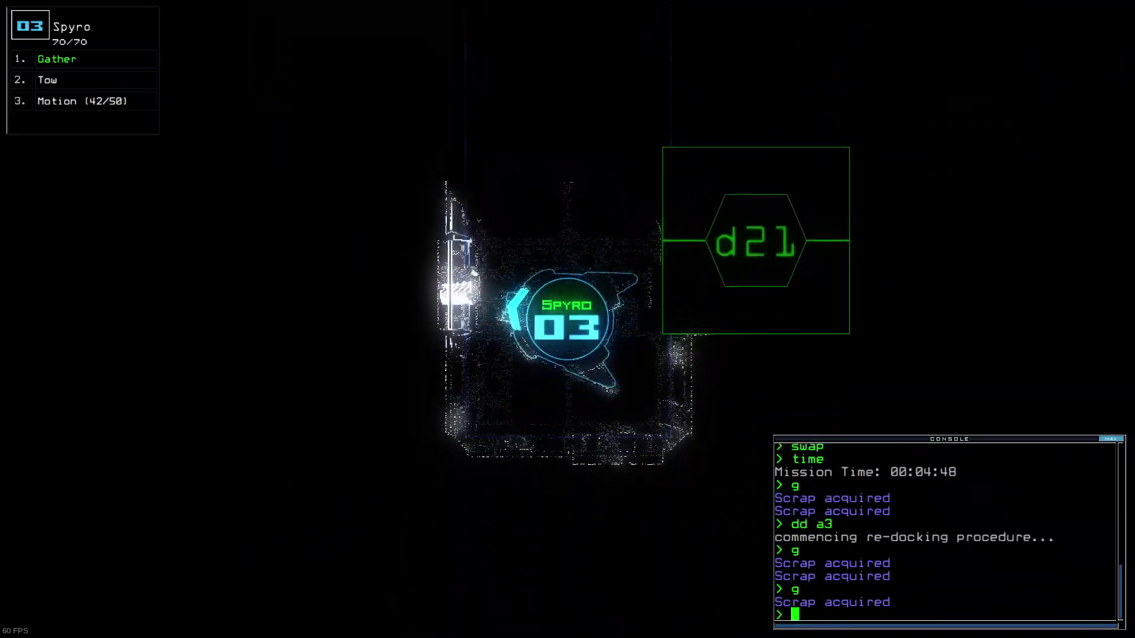
key(space)
text(mo)
key(space)
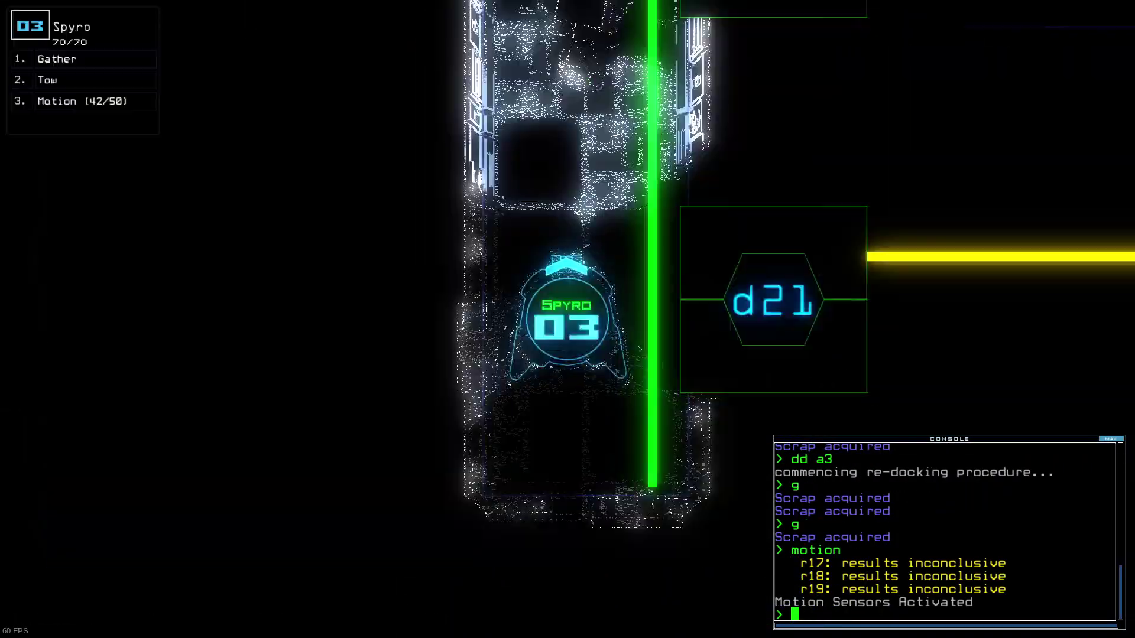
Target room r17 with 'f r17' and open all doors to room r1
key(space)
text(f r1)
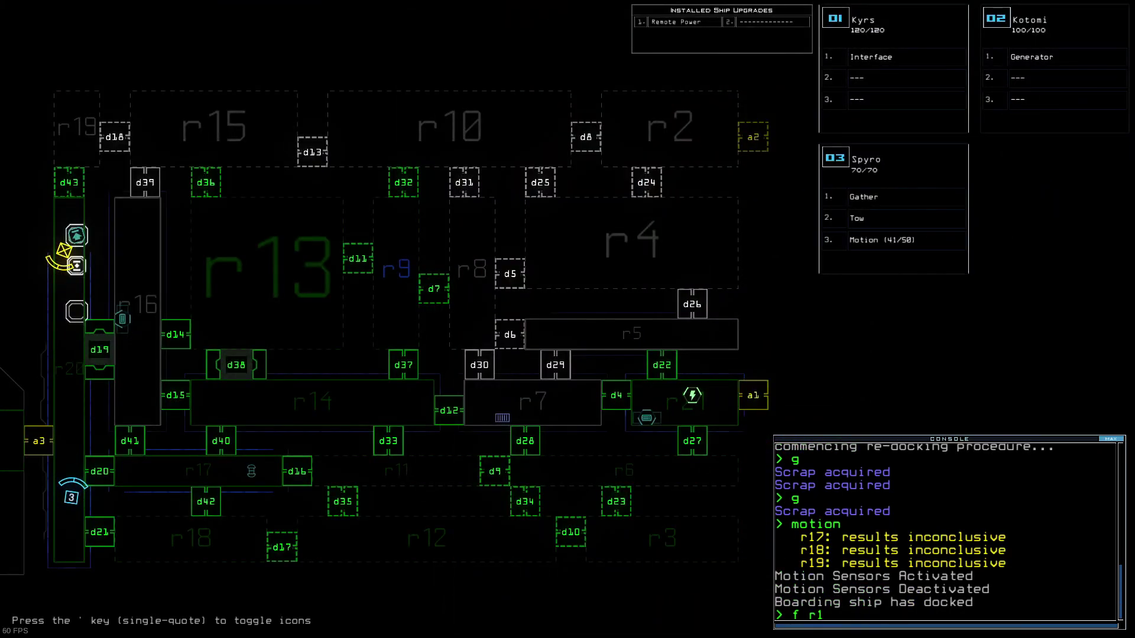
text(7)
key(Return)
key(space)
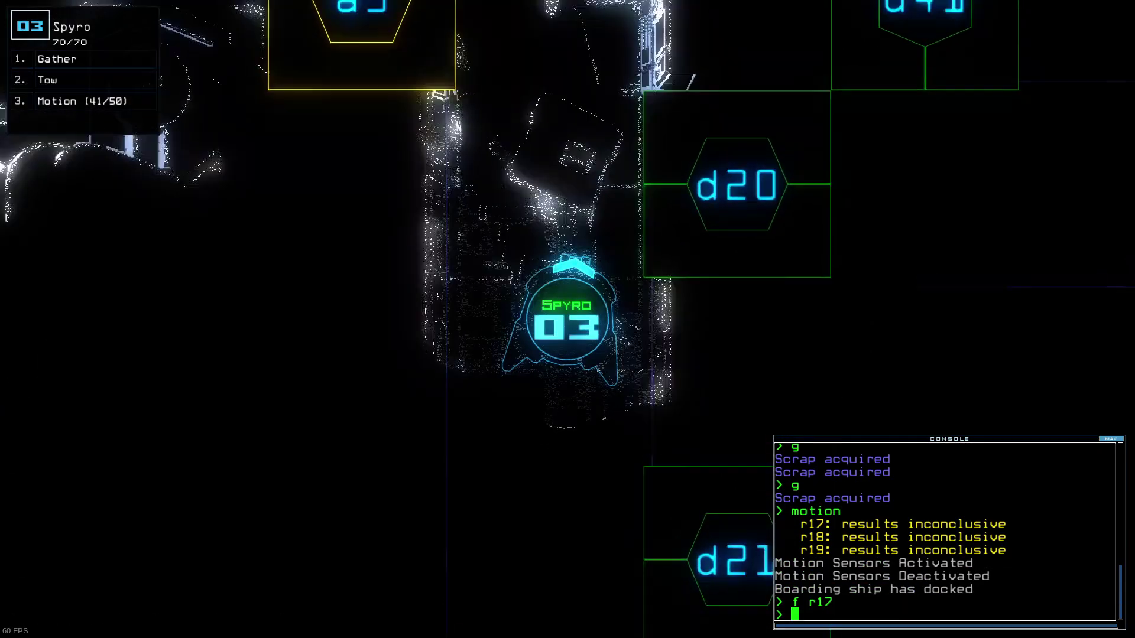
text(oo)
key(Return)
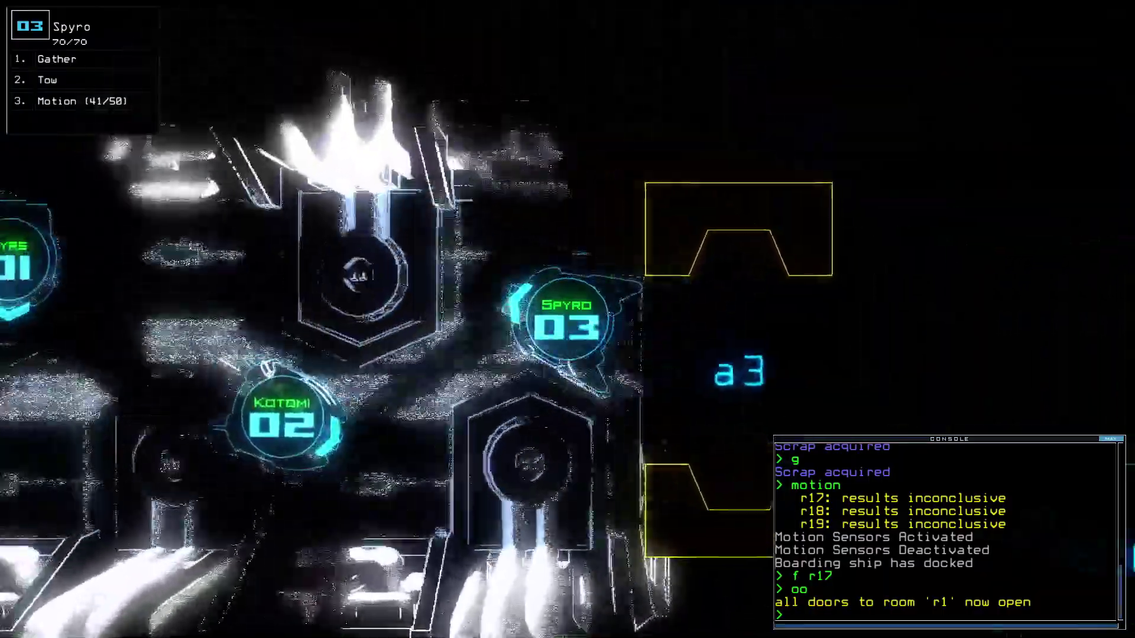
Send Kyrs back to r1 and have Spyro tow the drone Dargaard
key(1)
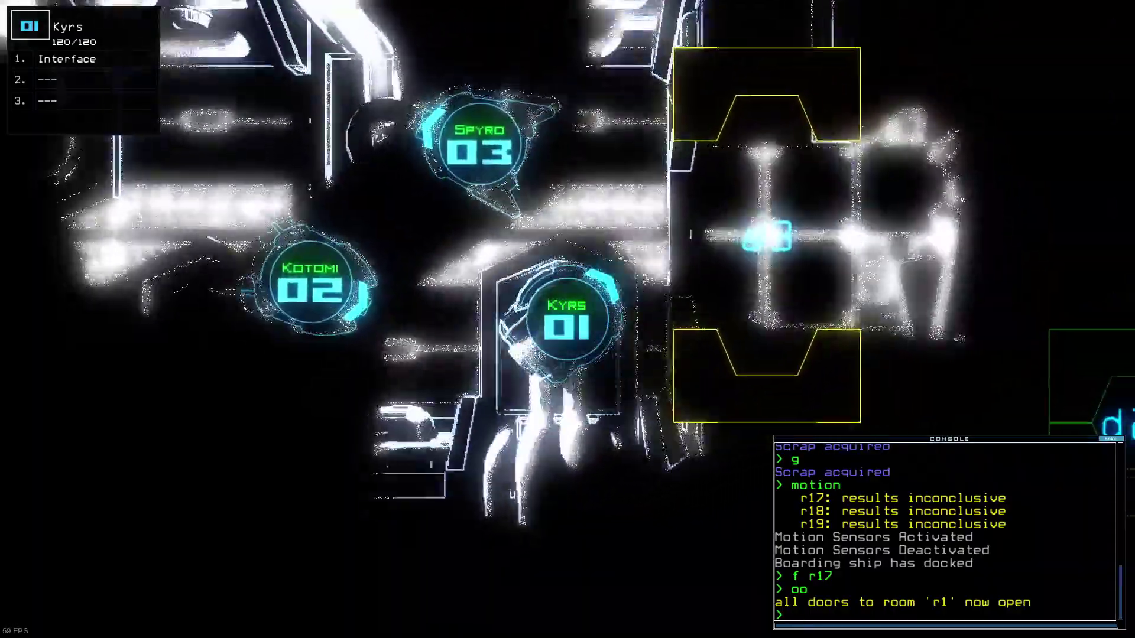
text(to)
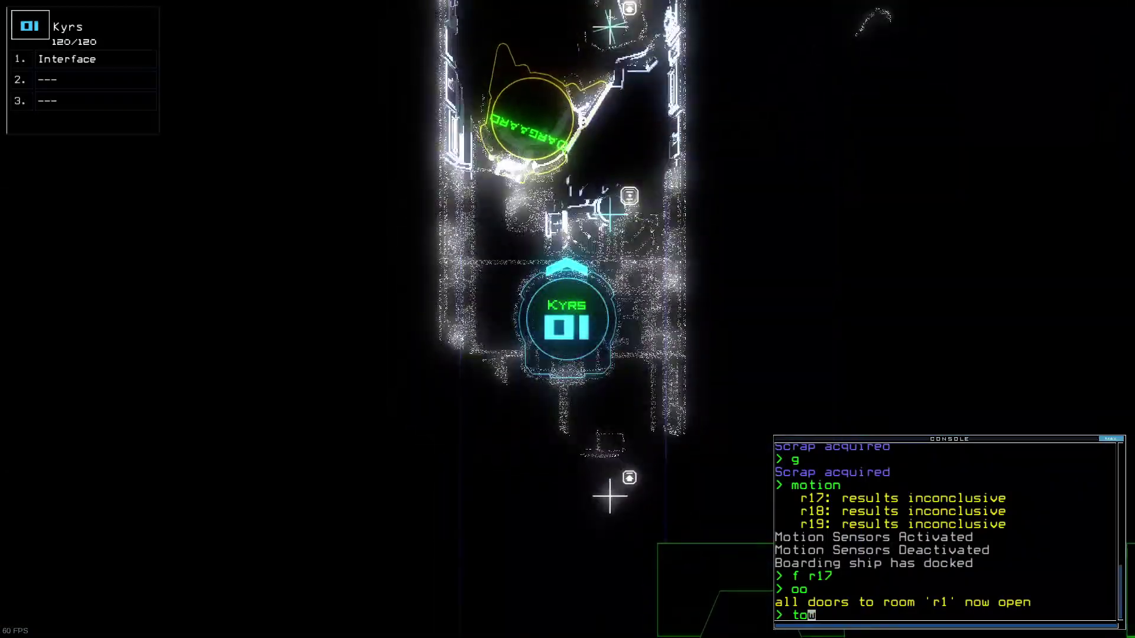
text(w)
key(Return)
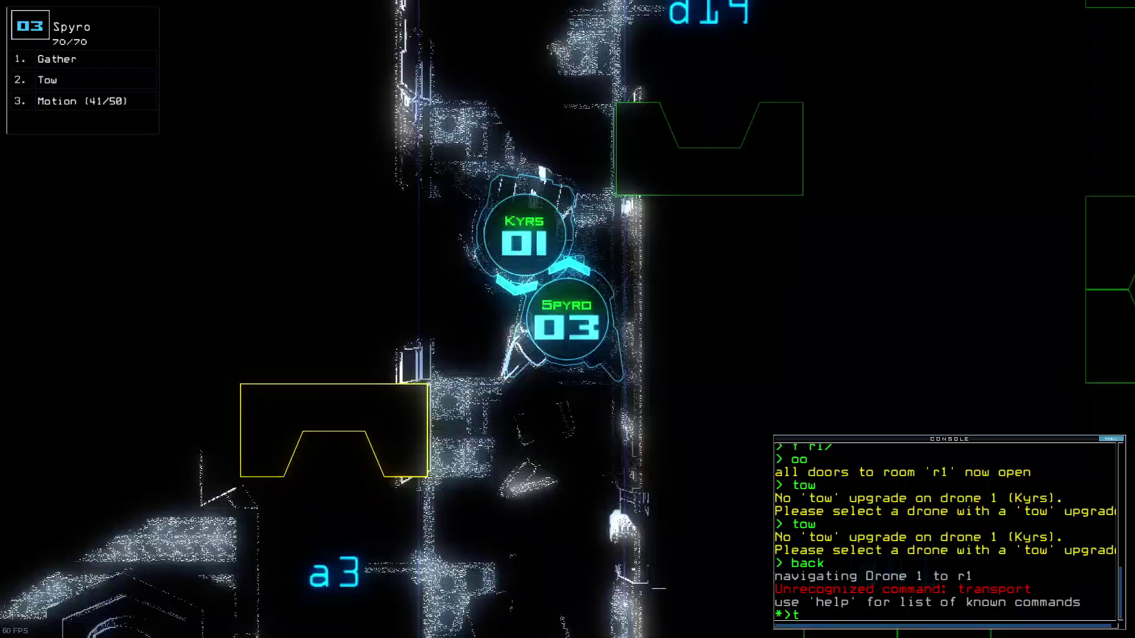
text(time)
key(Return)
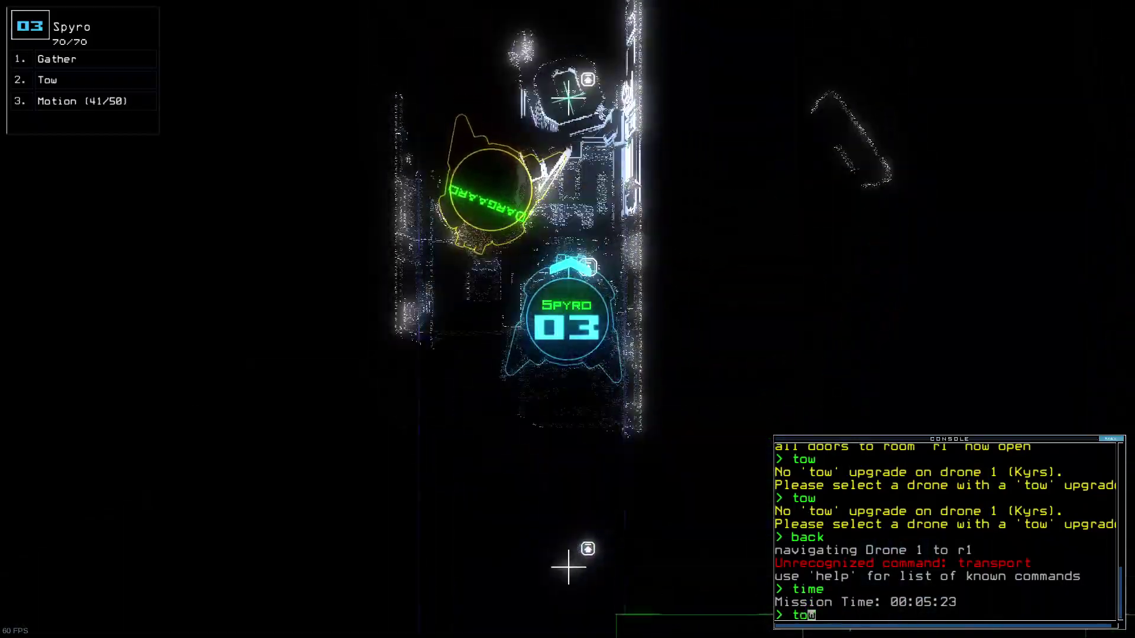
key(Return)
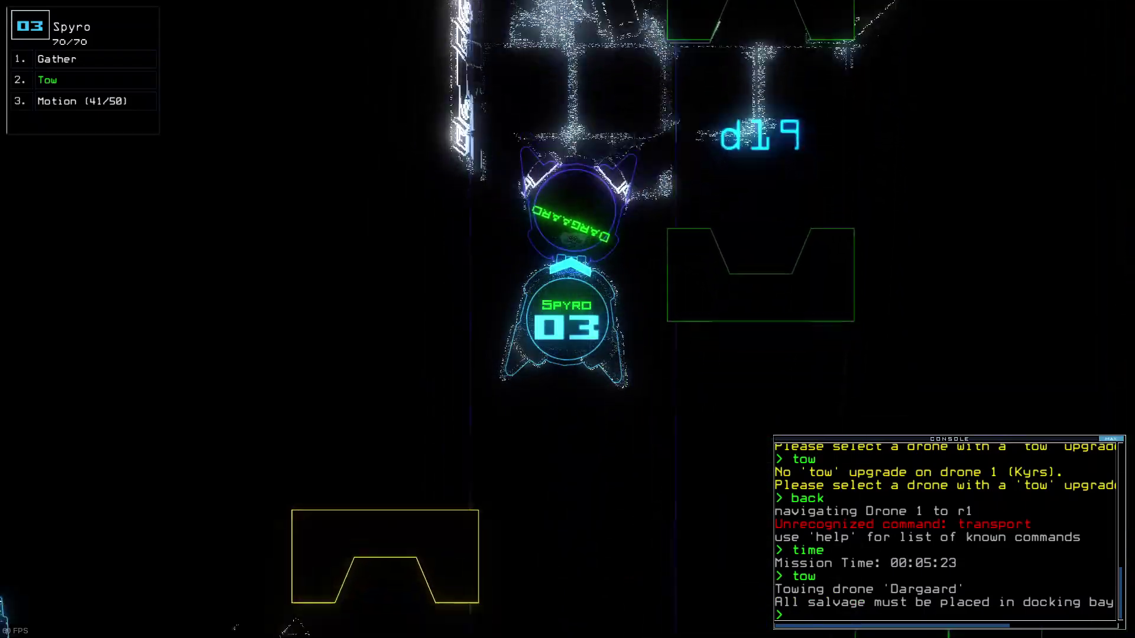
text(to)
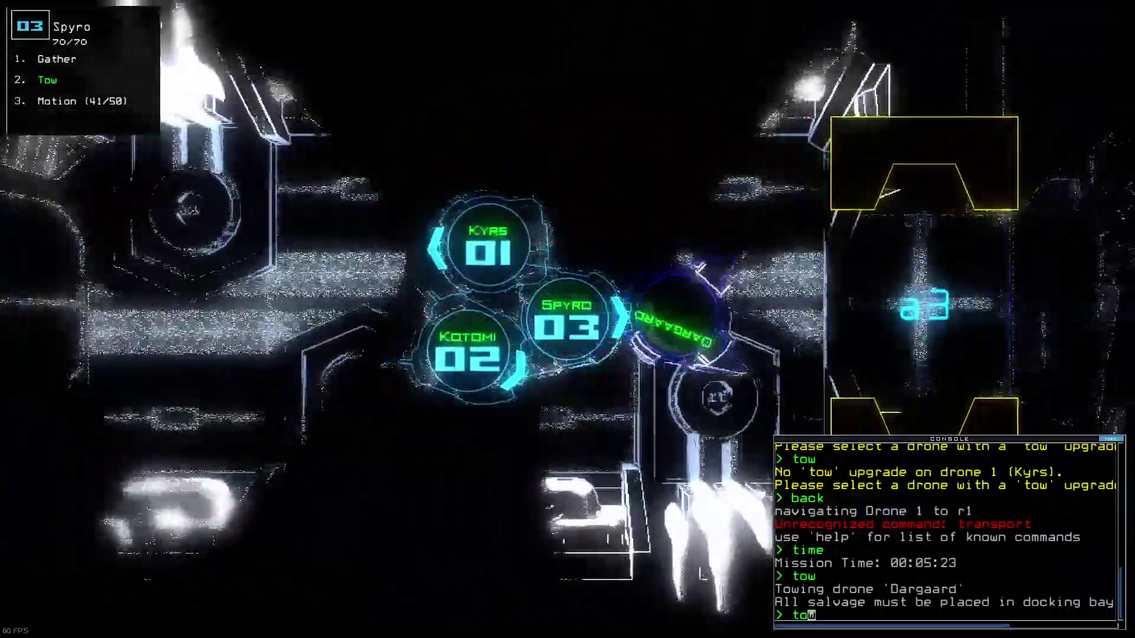
text(w)
Stop towing Dargaard, check the mission time, and close all doors to room r1
key(Return)
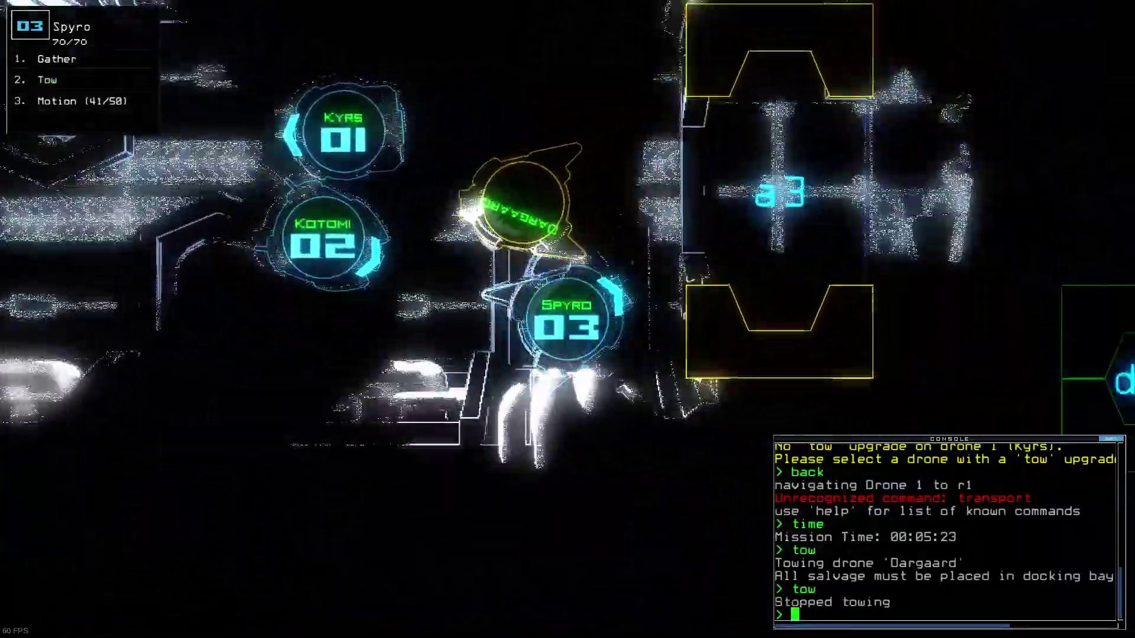
text(time)
key(Return)
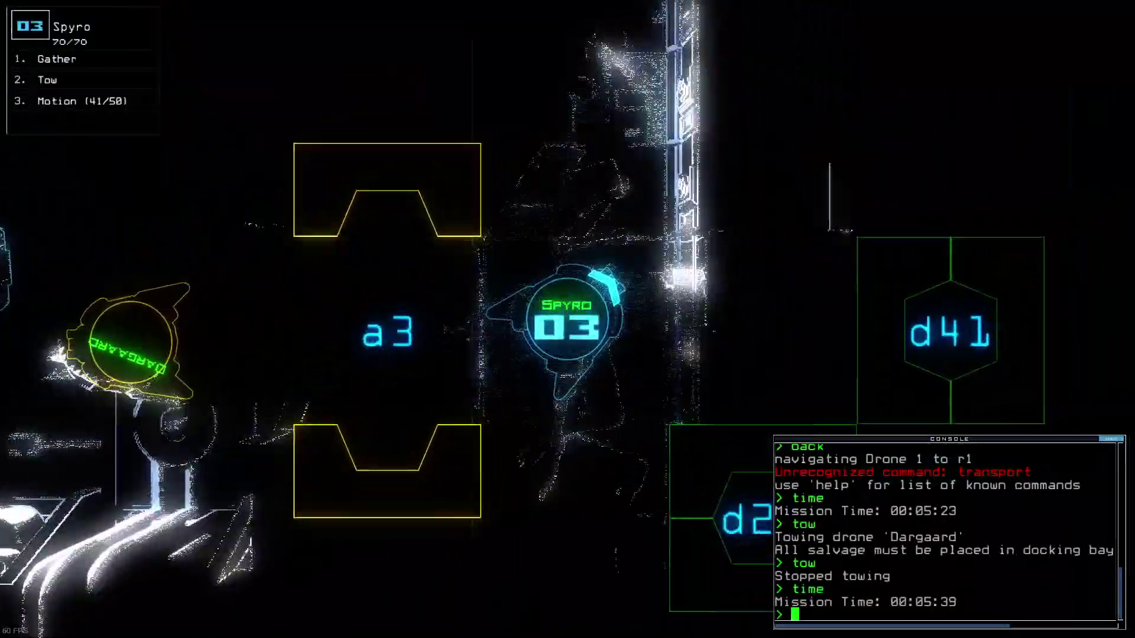
text(tow)
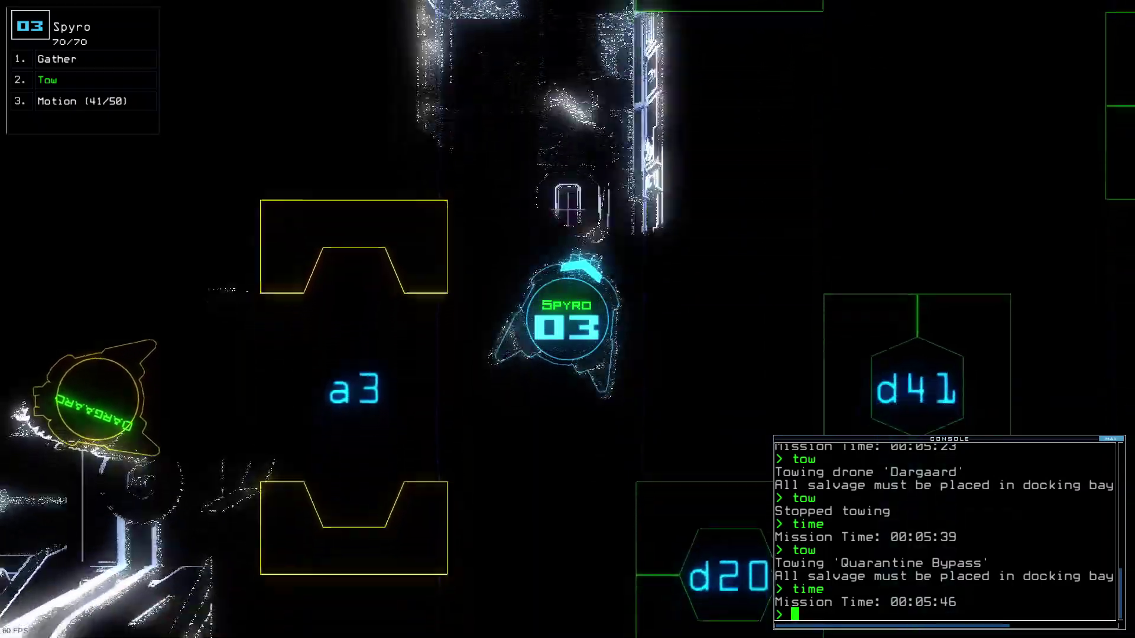
text(rrr)
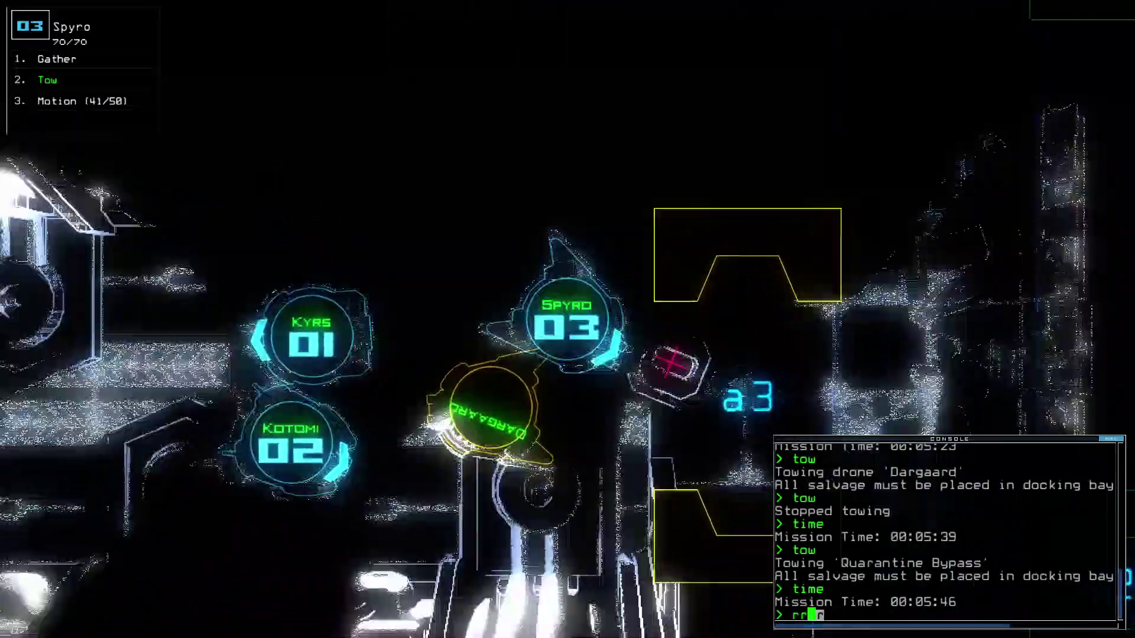
text(r)
key(Return)
key(1)
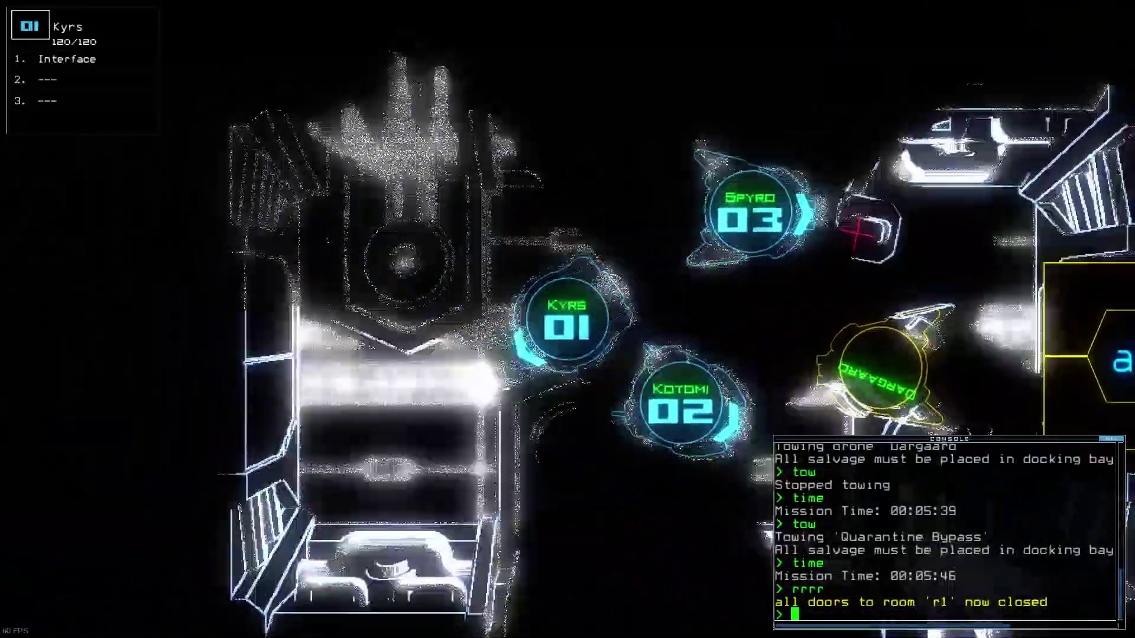
text(3)
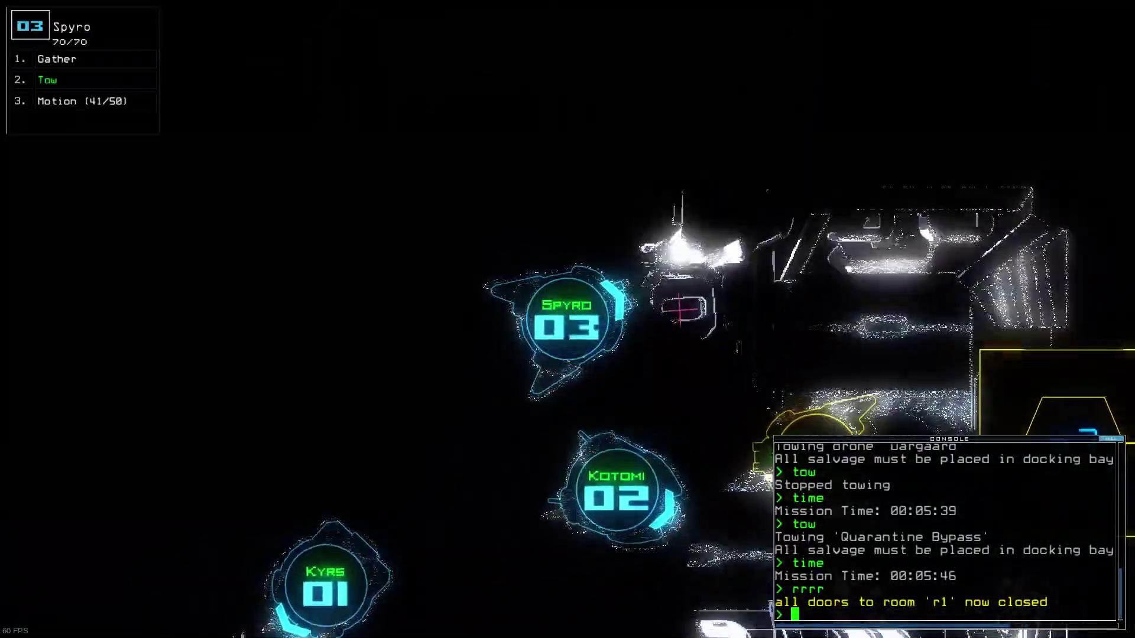
text(tow)
Stop towing the salvage and start swapping Spyro's Tow module for Dargaard's Turret
key(Return)
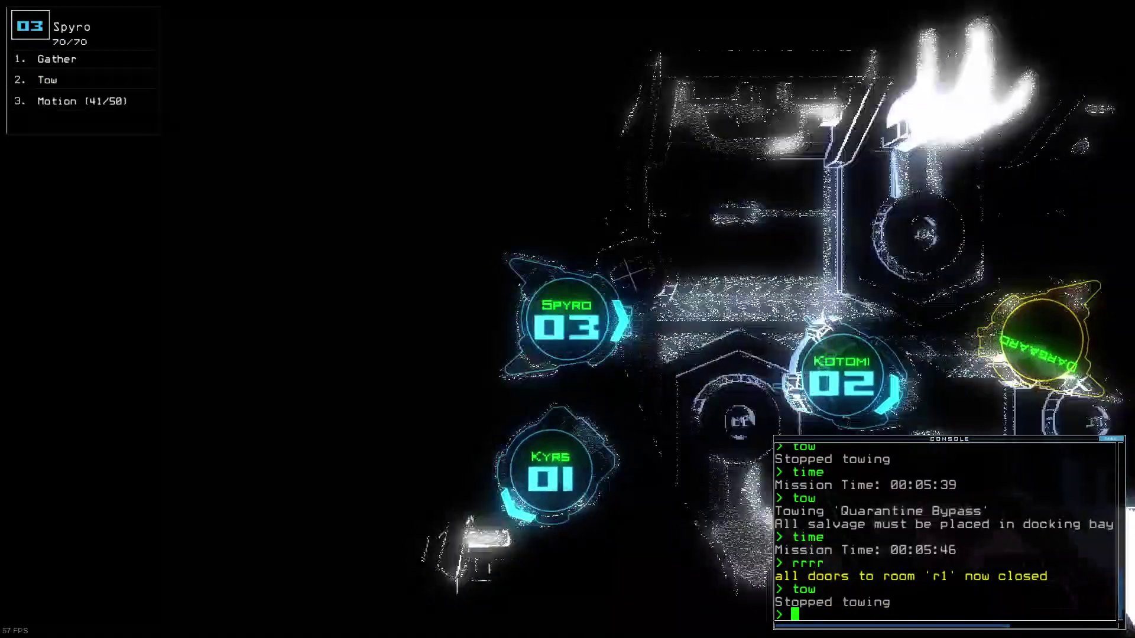
key(Right)
text(swap)
key(Return)
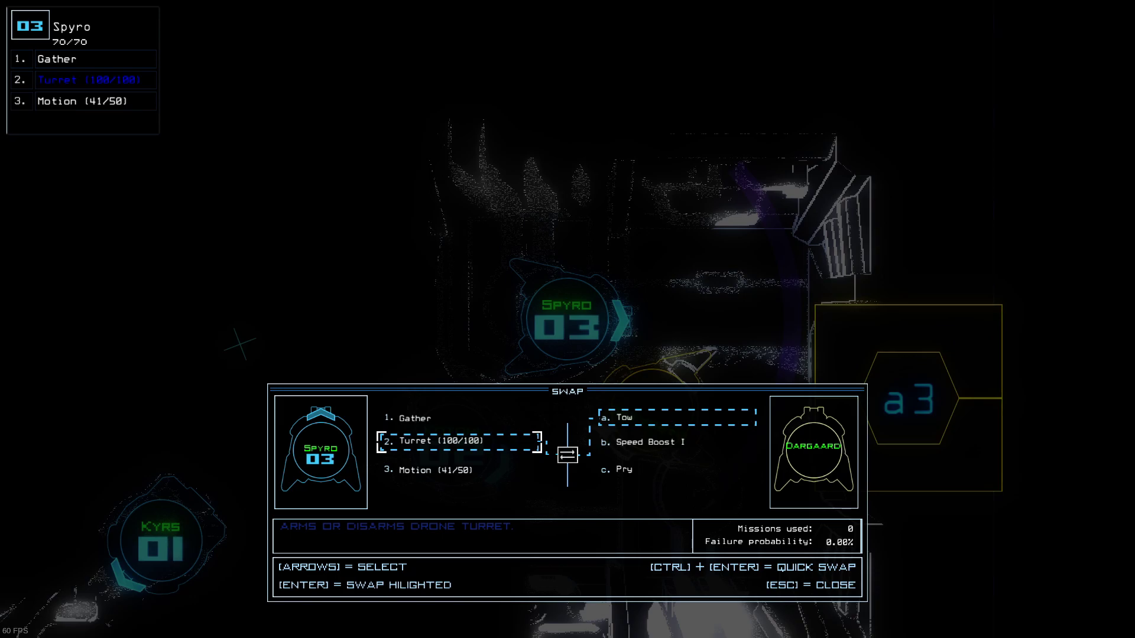
Retry the tow toggle and the Tow-for-Turret module swap with Dargaard
key(Escape)
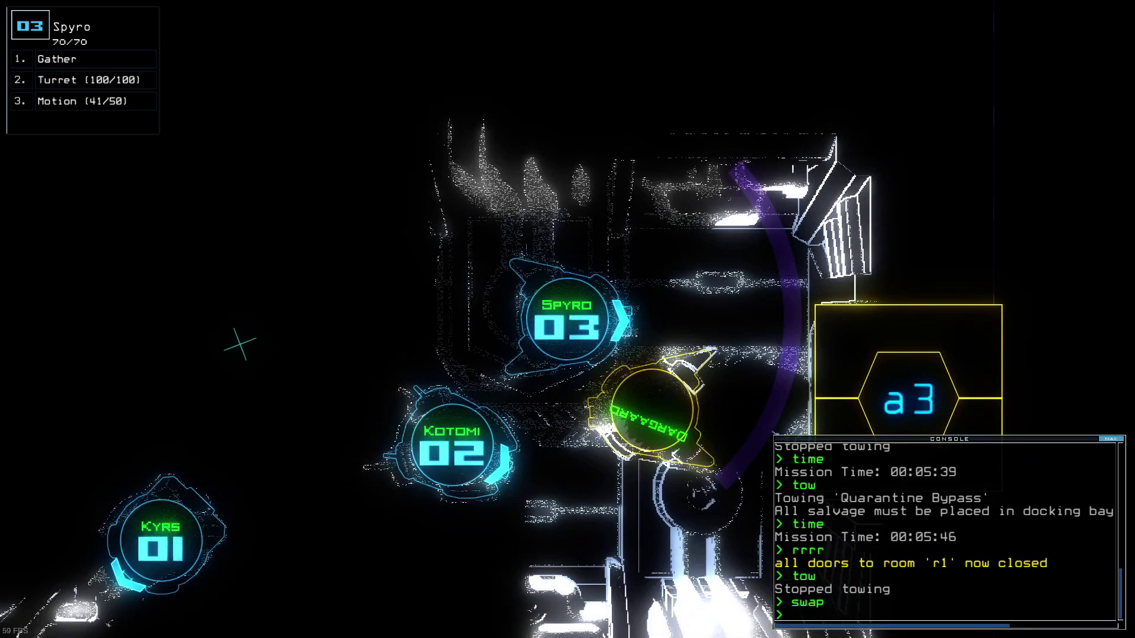
text(tow)
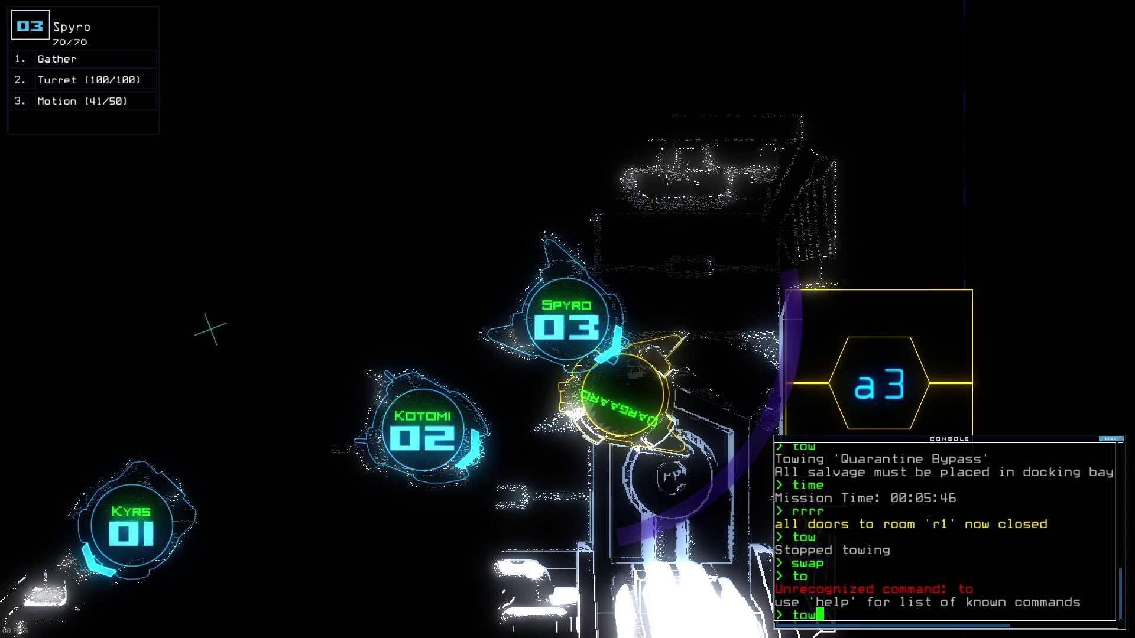
text(wa tur)
key(Return)
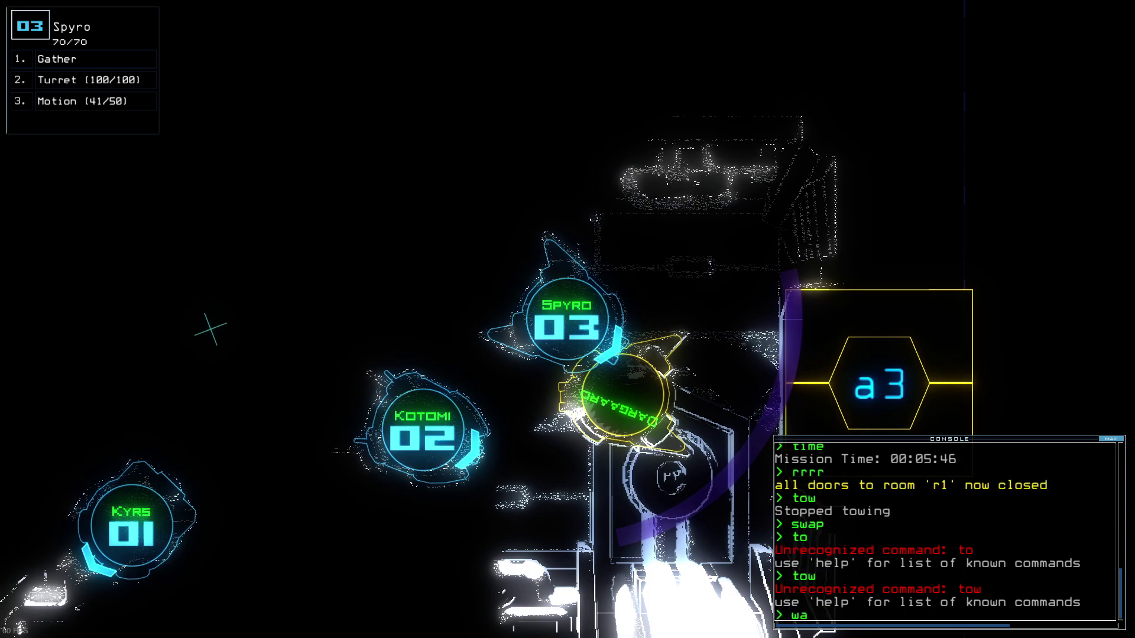
key(Return)
text(swap)
key(Return)
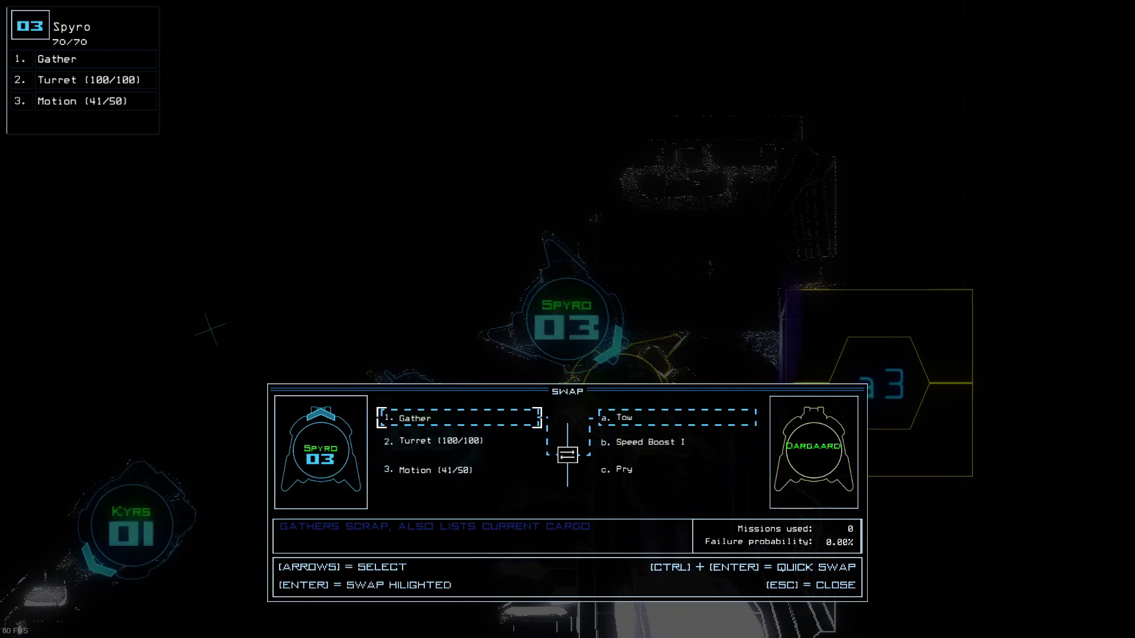
key(Return)
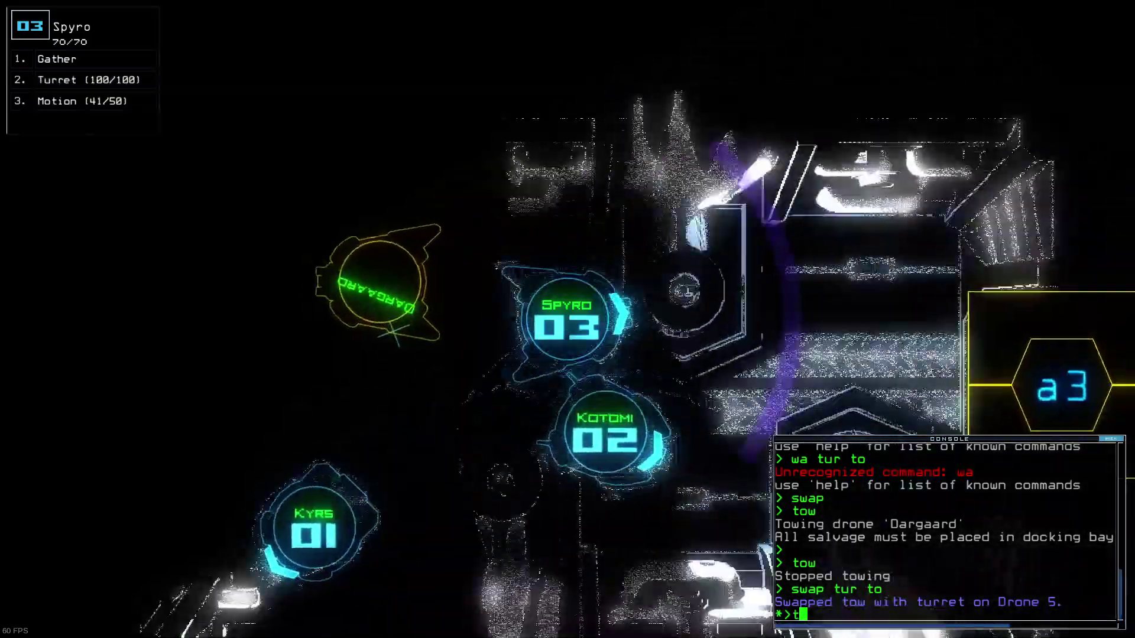
text(time)
Check the mission time and toggle the ship map while Spyro heads to door d20
key(Return)
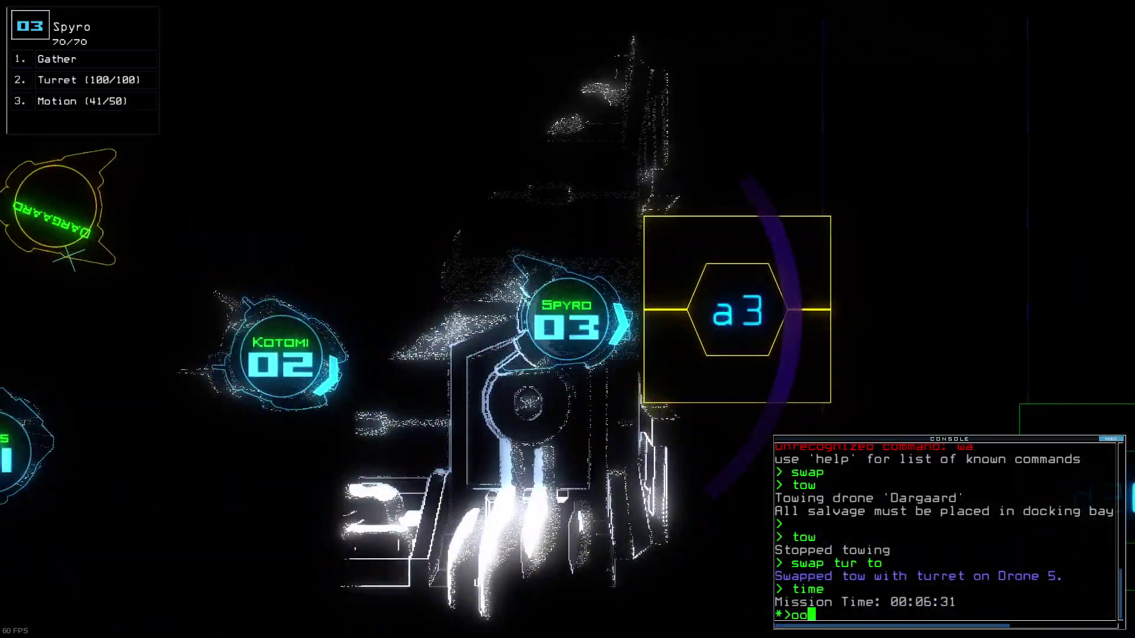
key(space)
key(space)
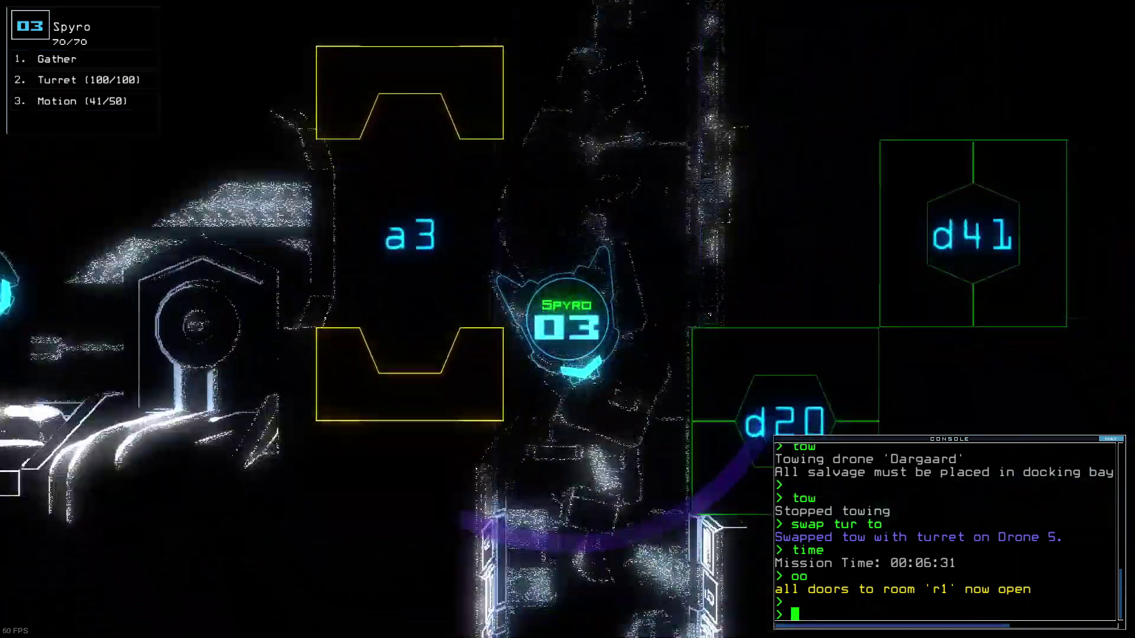
key(space)
key(space)
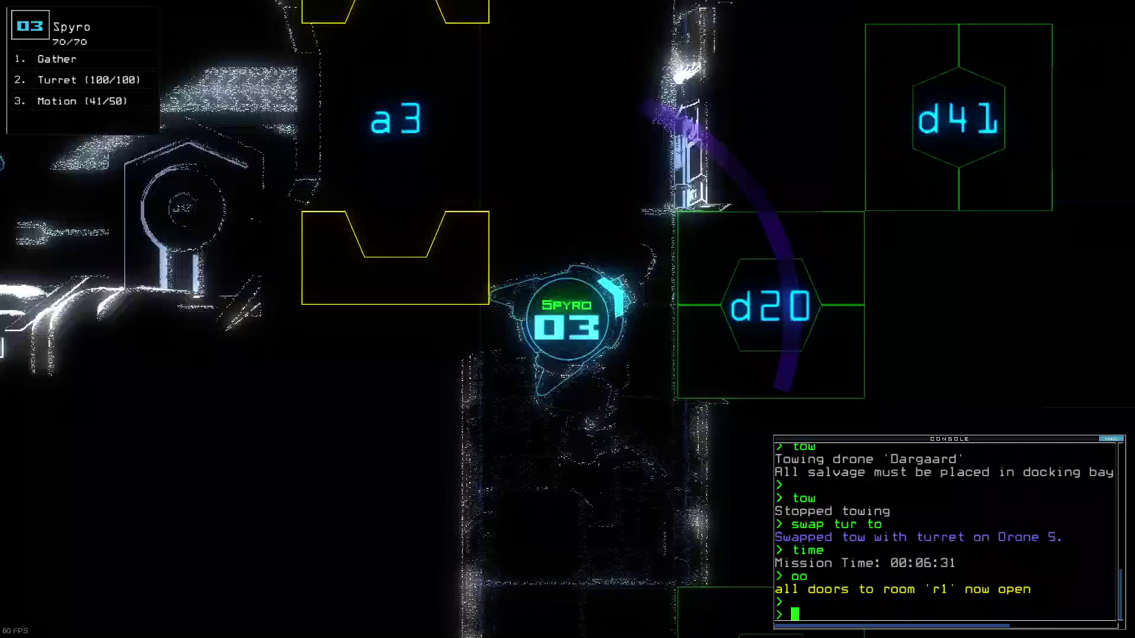
text(d20)
key(space)
key(space)
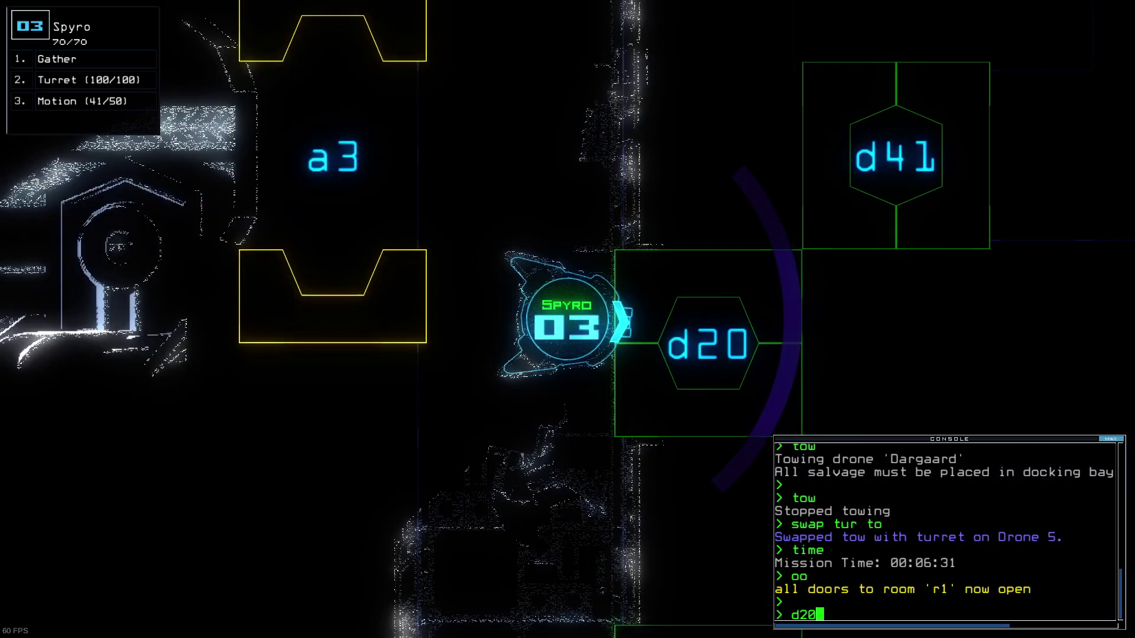
text(g)
Open door d20, gather three pieces of scrap, and check the time (7:00) on the ship map
key(Return)
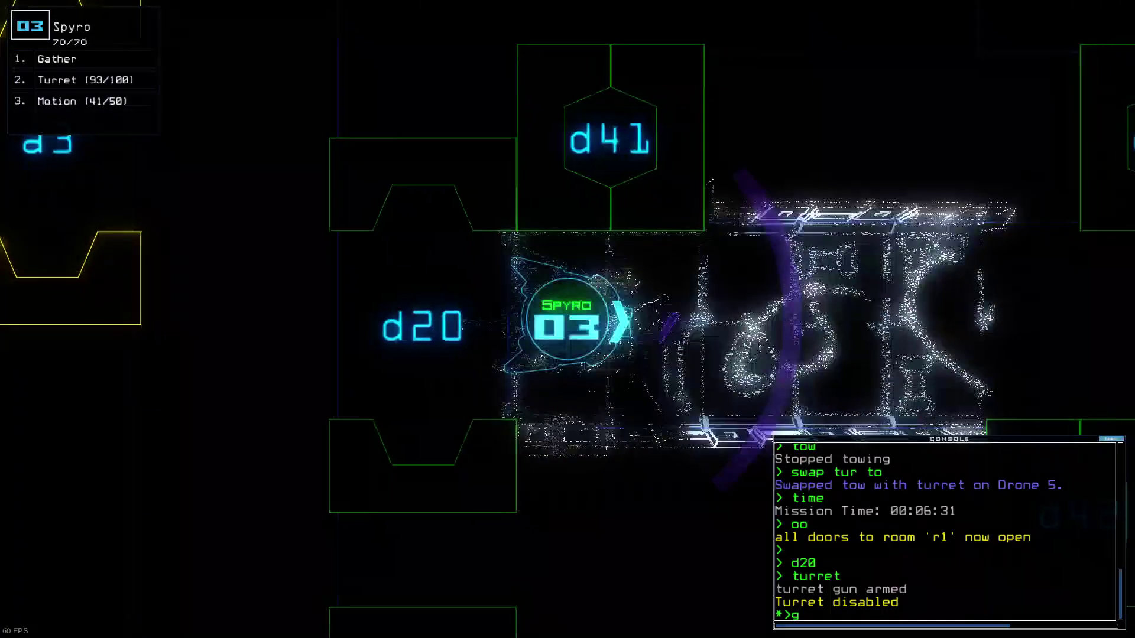
key(Return)
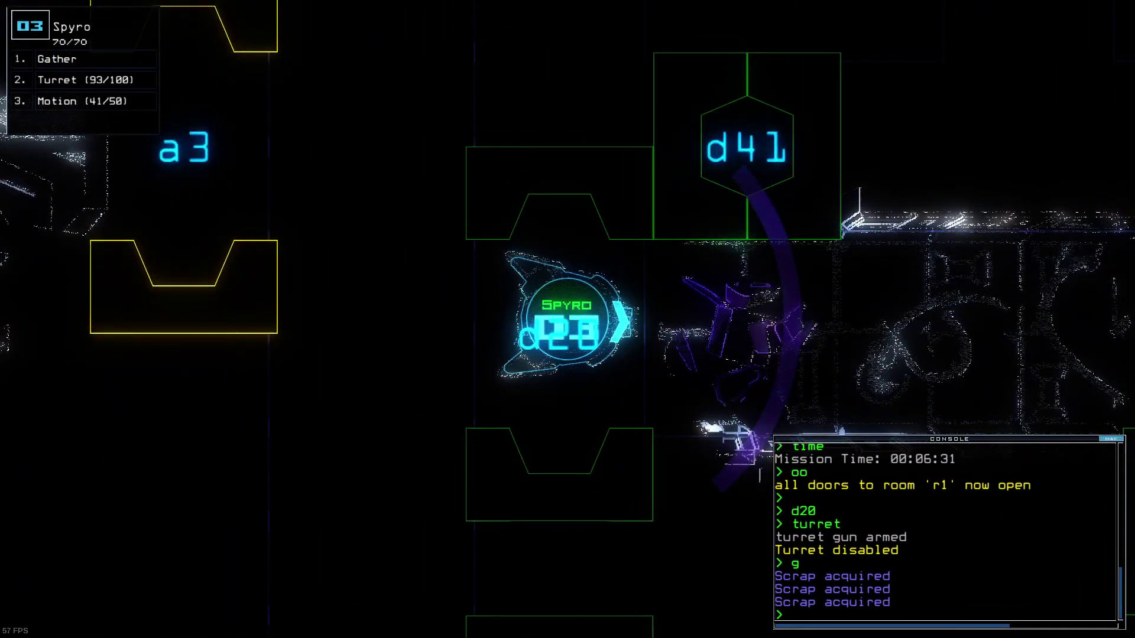
text(time)
key(Return)
key(space)
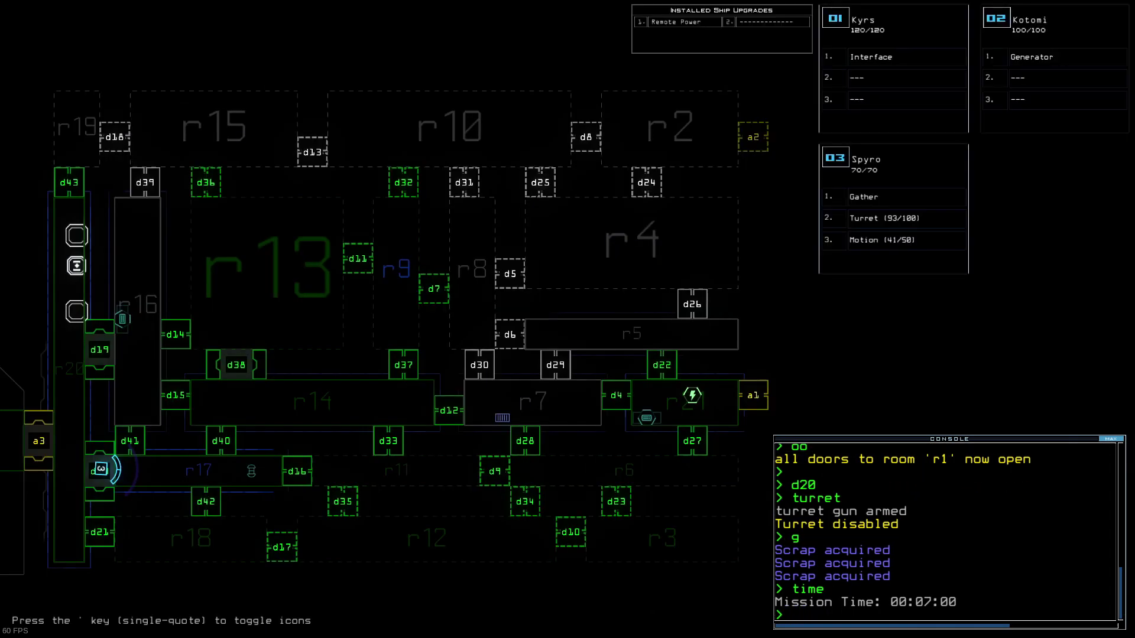
Check the ship map and mission time, then open door d42 for Spyro
key(space)
text(time)
key(Return)
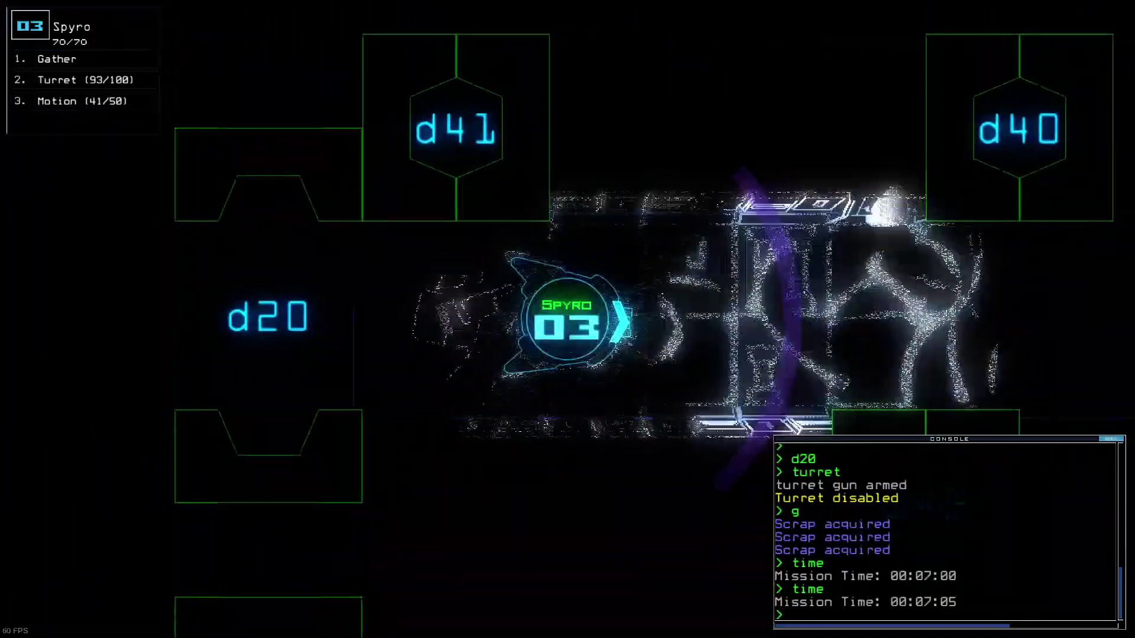
text(d4)
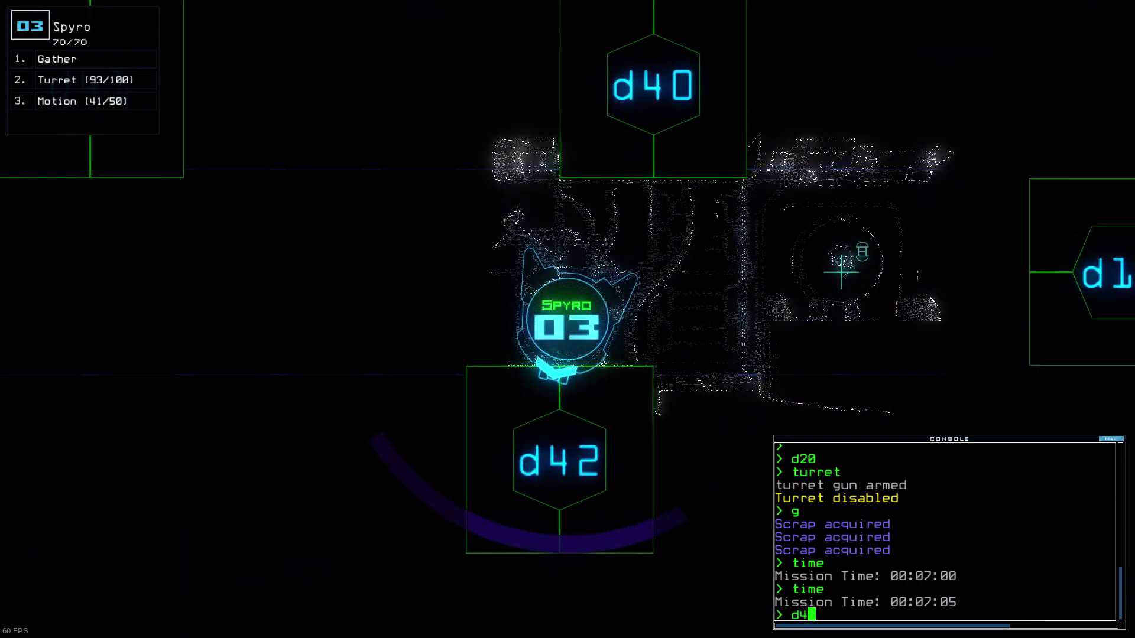
key(space)
text(2)
key(space)
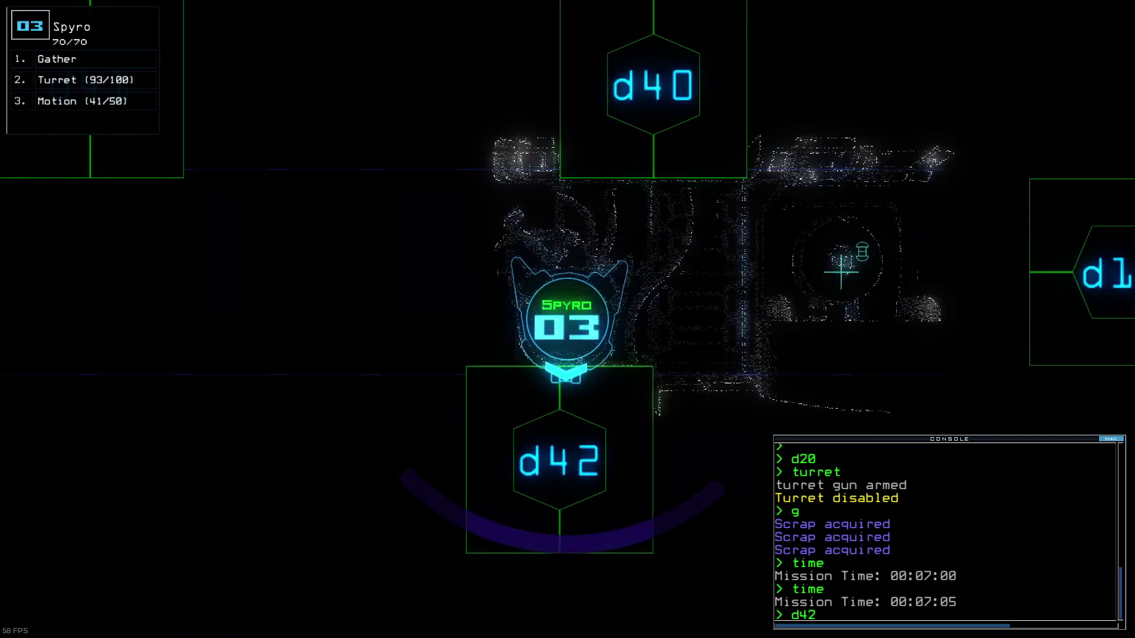
key(space)
key(space)
key(Return)
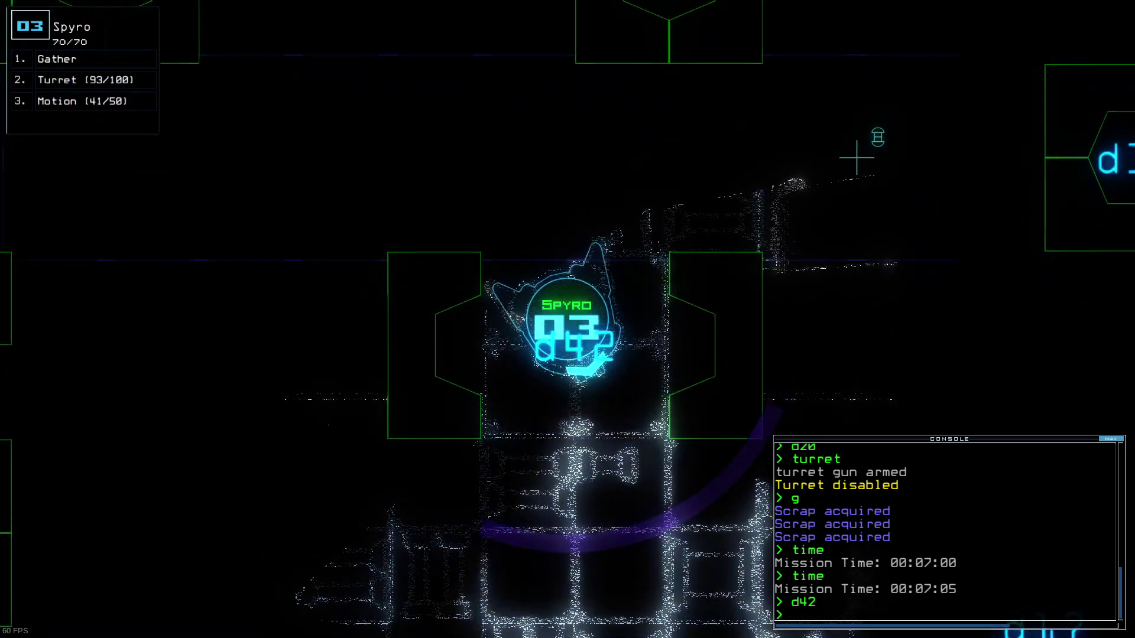
Scan nearby rooms for motion, open door d17, and check the mission time
key(space)
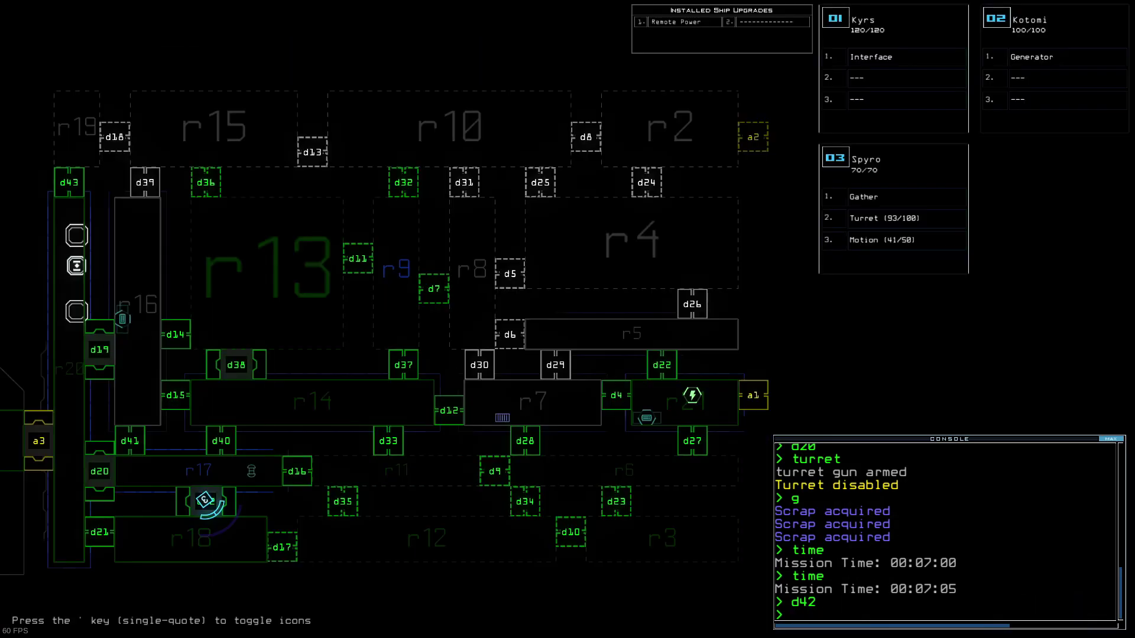
key(space)
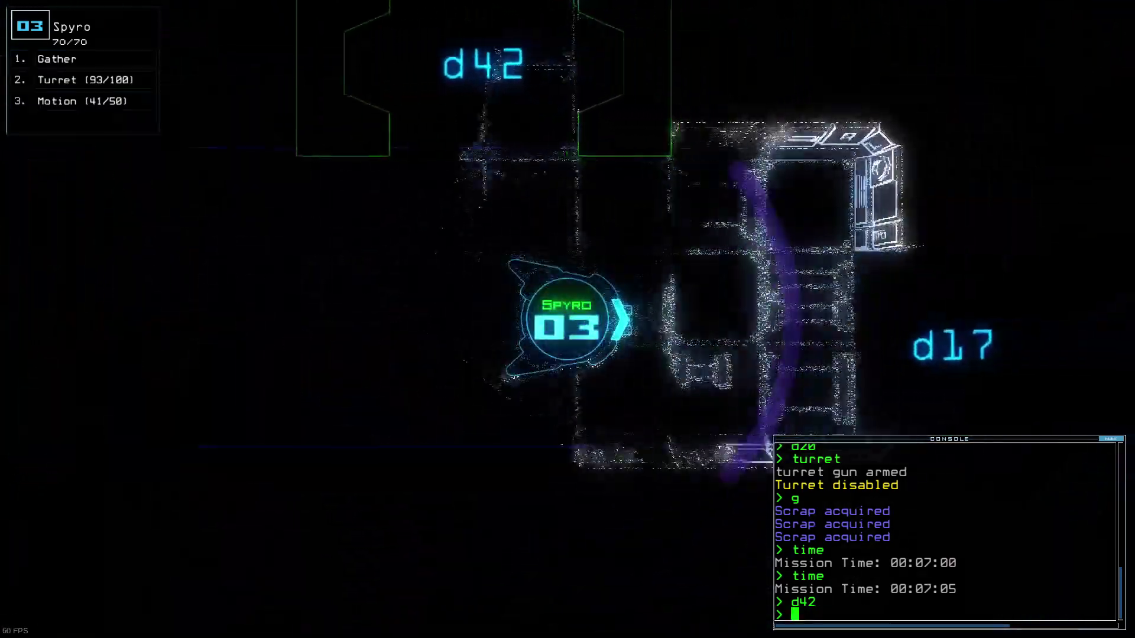
text(motion)
key(Return)
key(space)
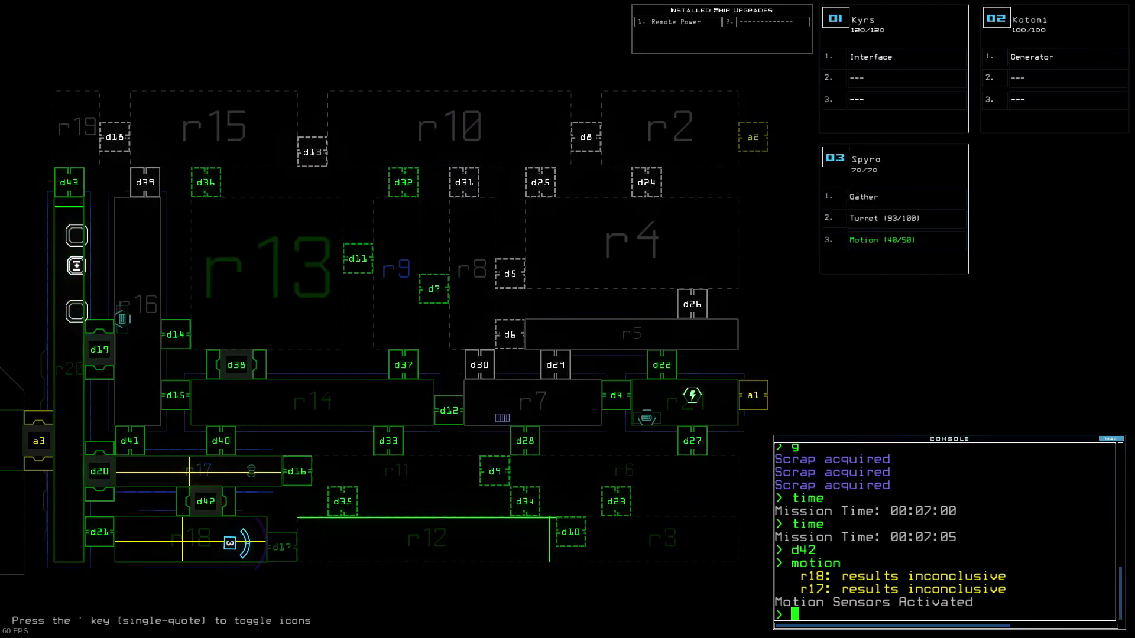
key(Return)
key(space)
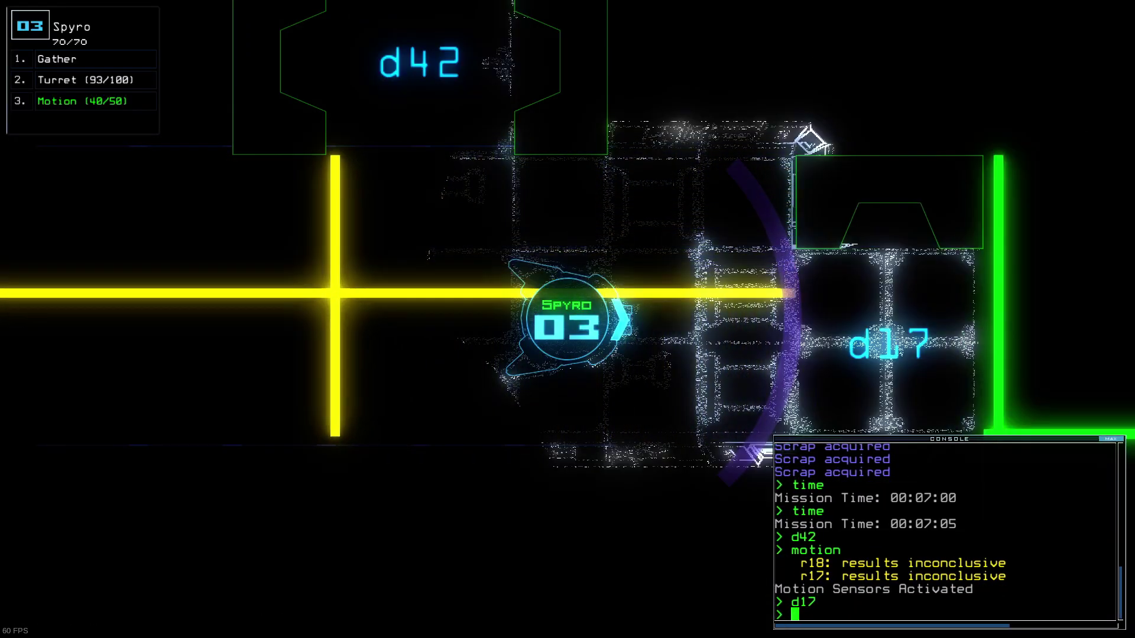
text(time)
key(Return)
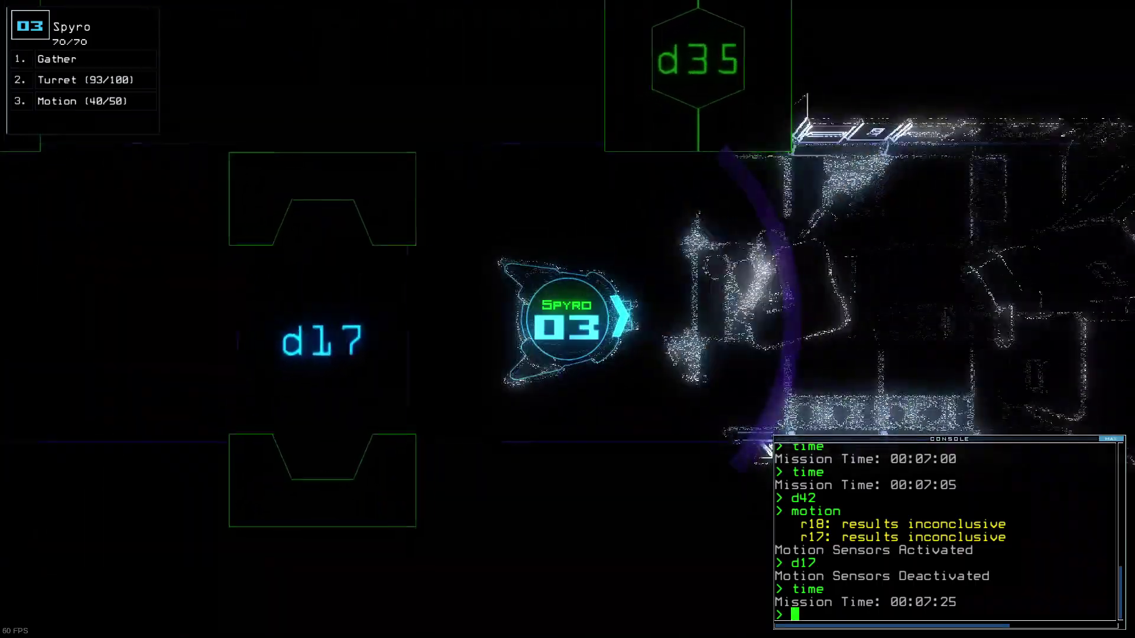
text(cccc)
Close the doors around Spyro and recheck the ship map and mission time
key(Return)
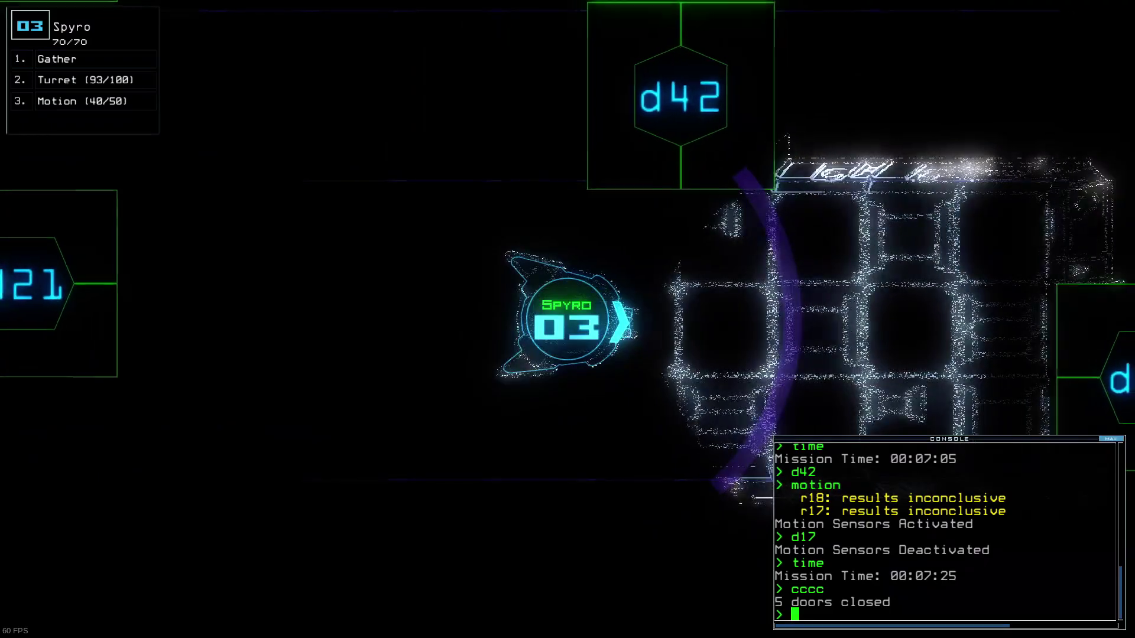
key(space)
key(space)
text(d21)
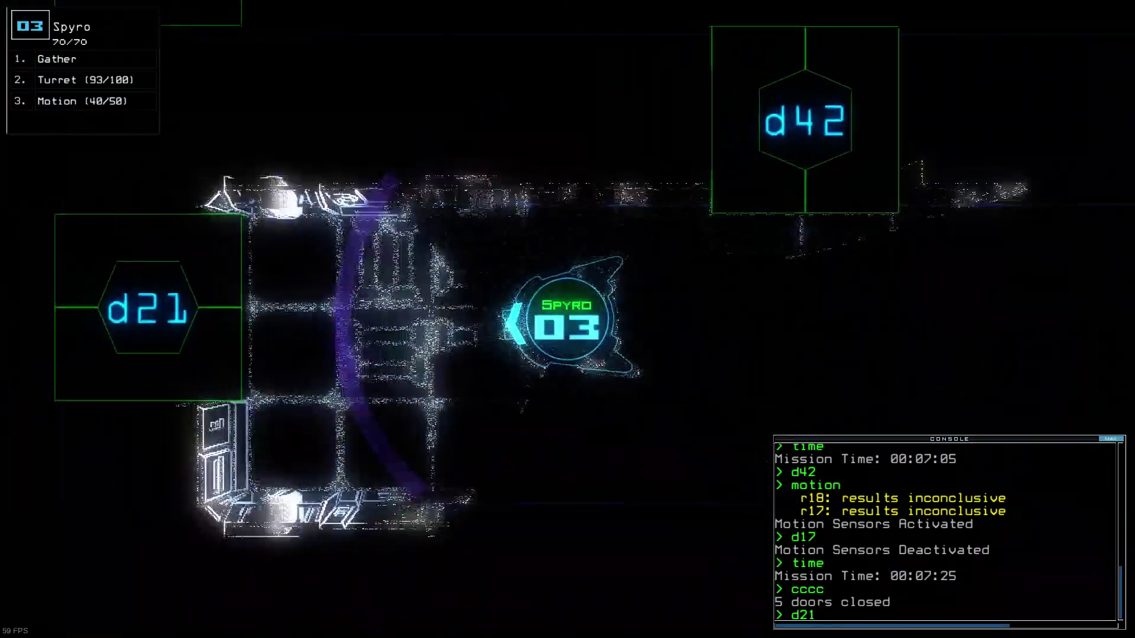
scroll(567, 320, down, 3)
scroll(568, 319, up, 3)
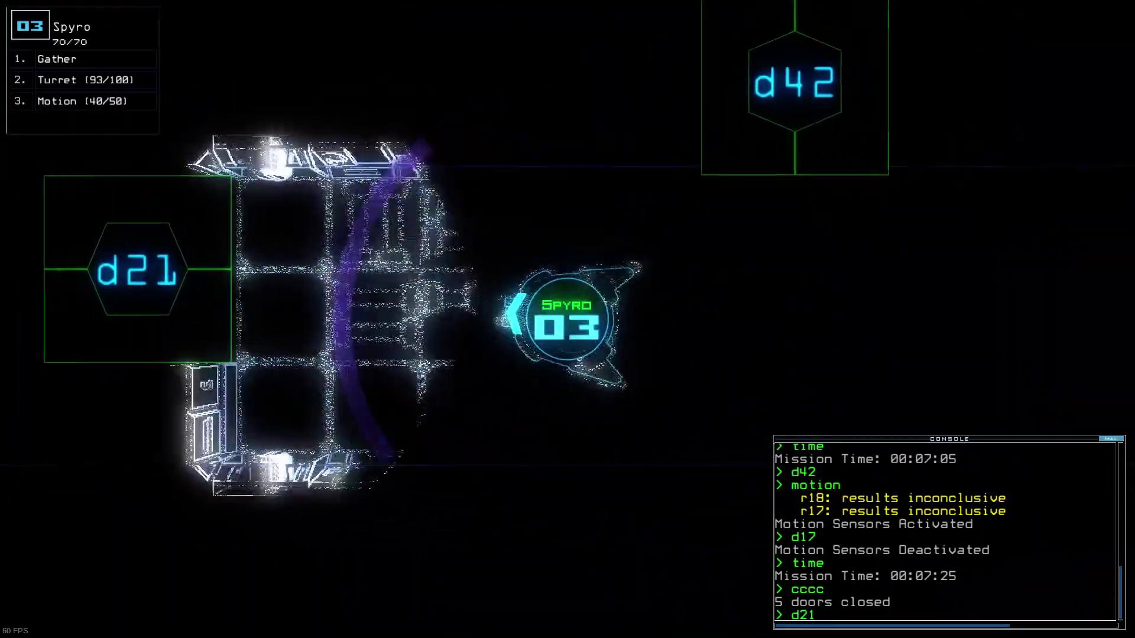
text(=)
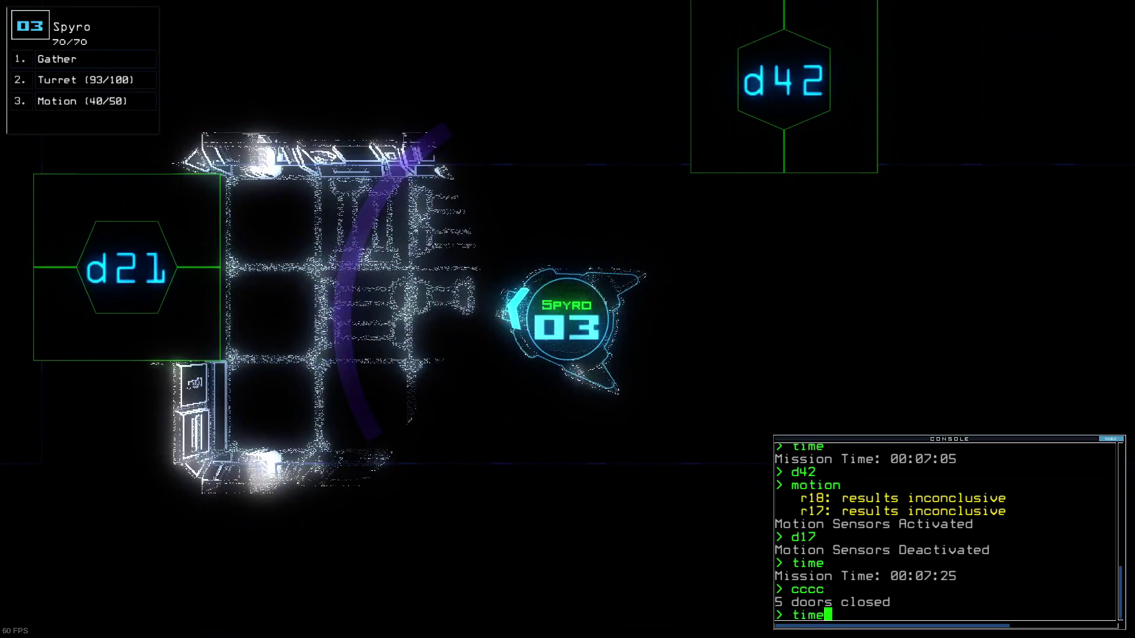
key(Return)
key(space)
key(space)
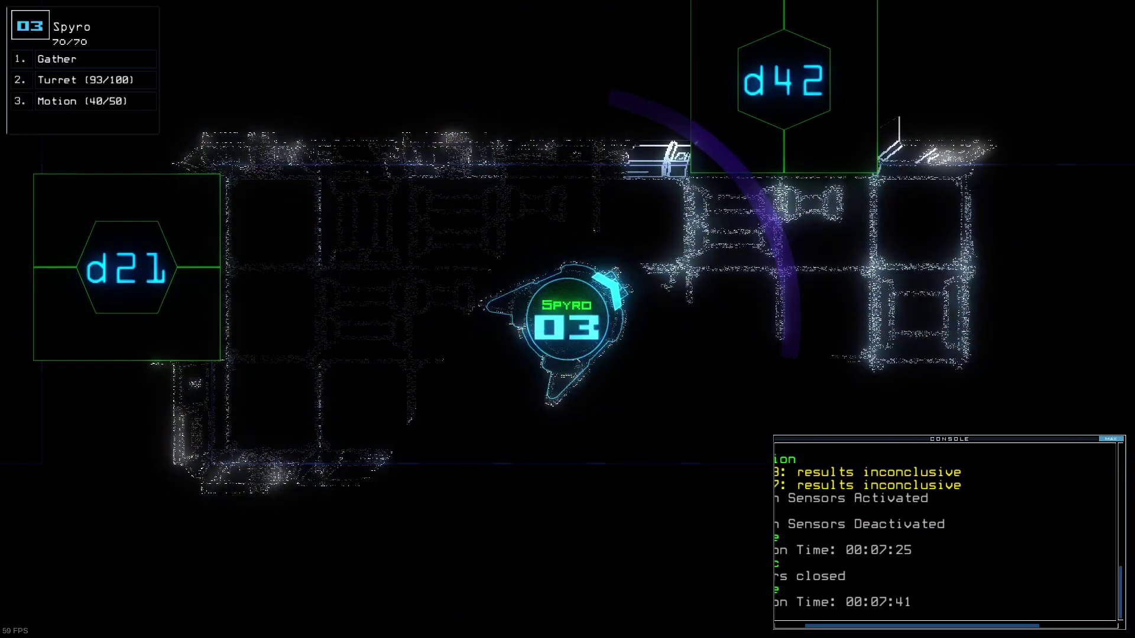
key(space)
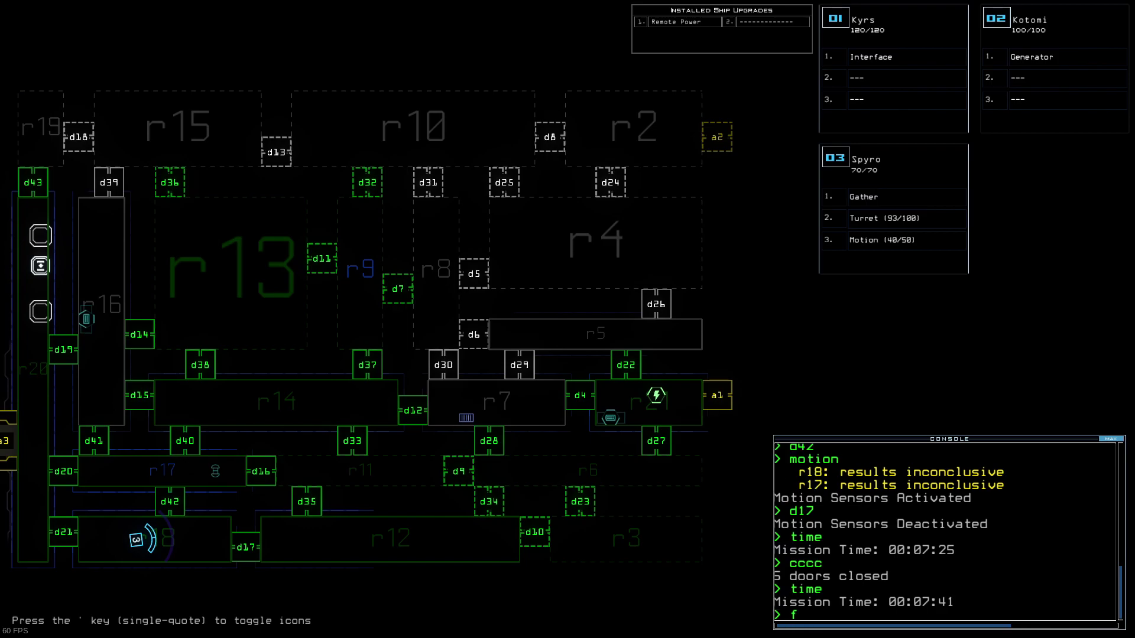
text(f r17)
Issue the order targeting room r17 and drive Spyro across the room toward d17
key(Return)
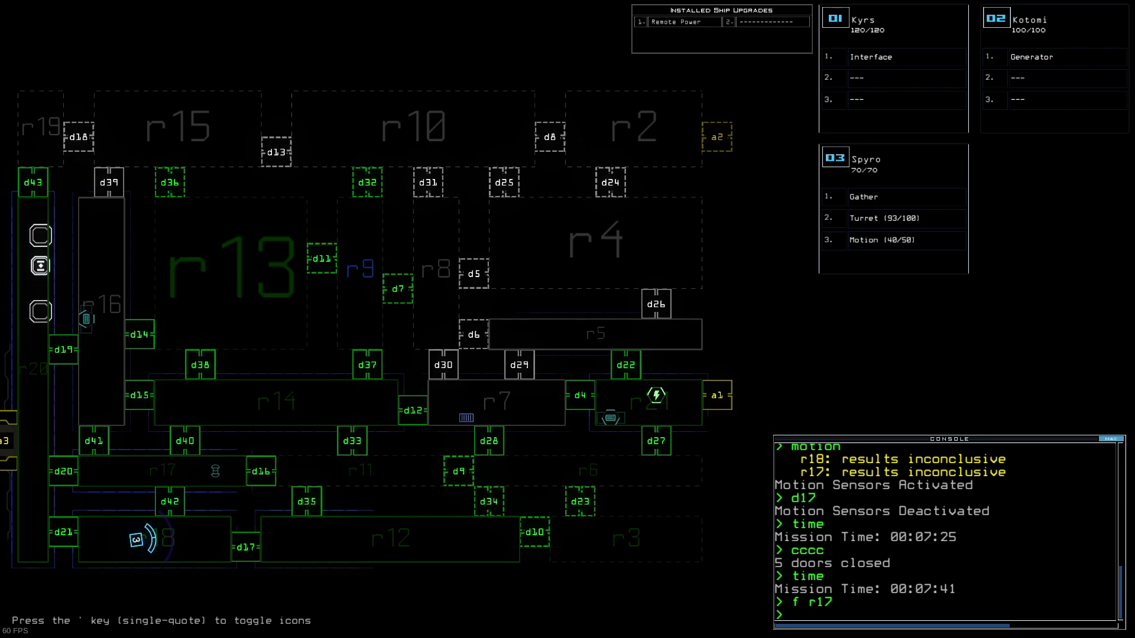
text(time)
key(Return)
key(alt+3)
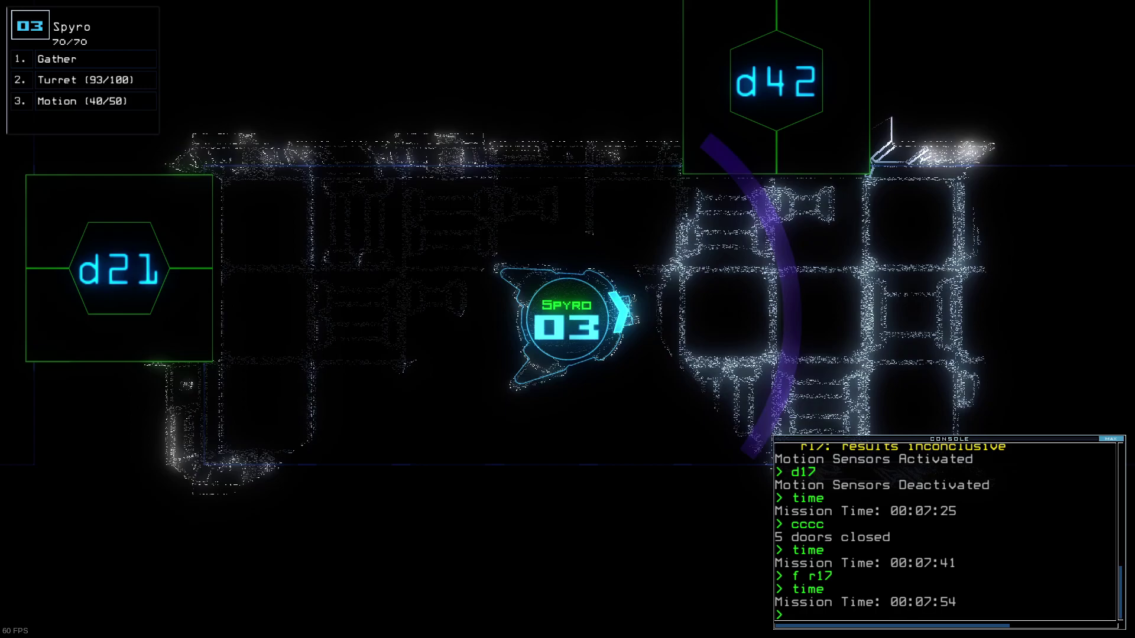
text(time)
key(Return)
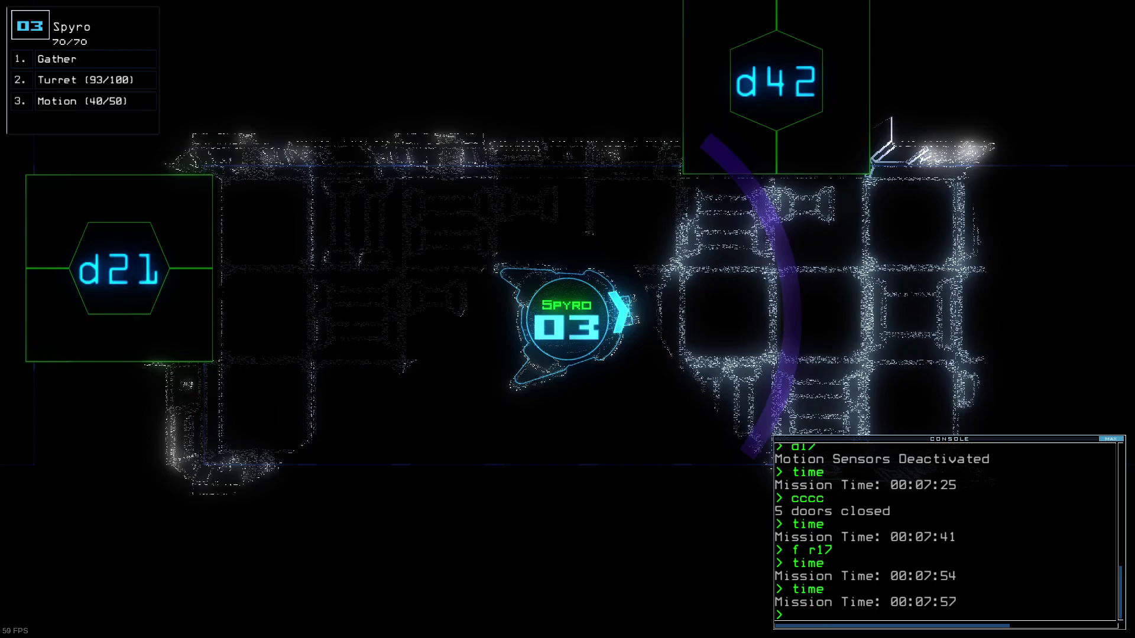
key(Left)
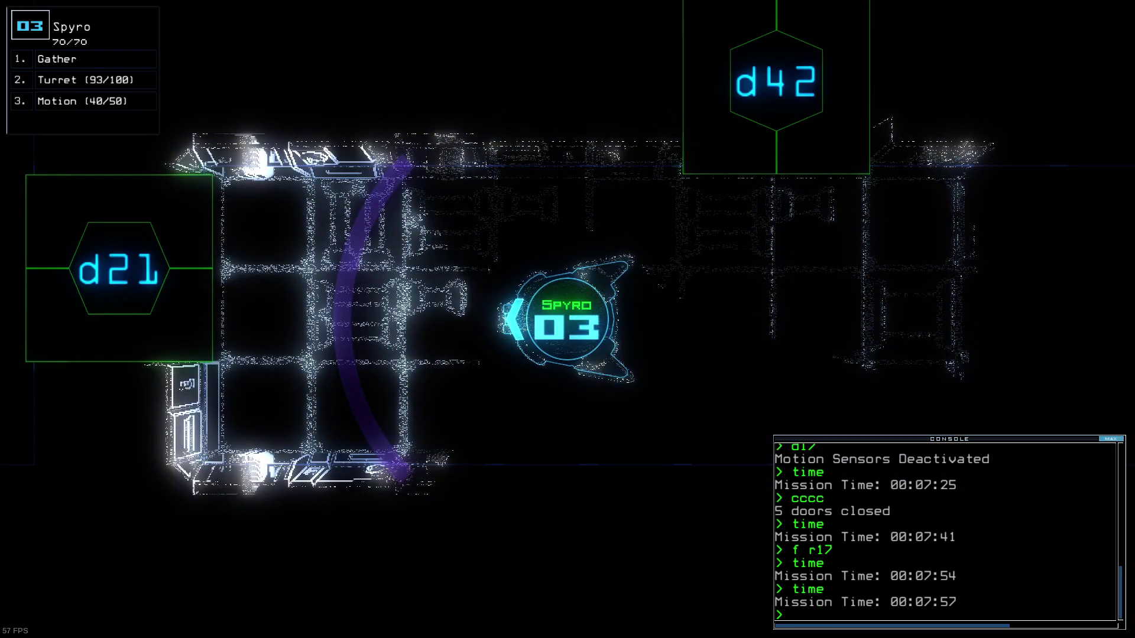
text(time)
key(Return)
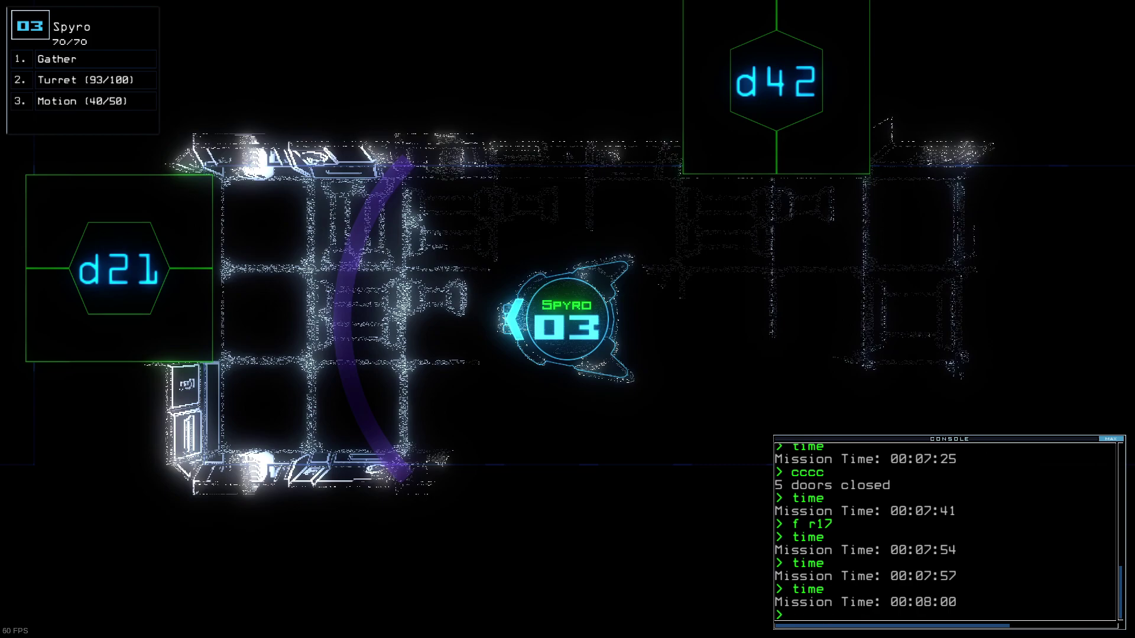
key(Right)
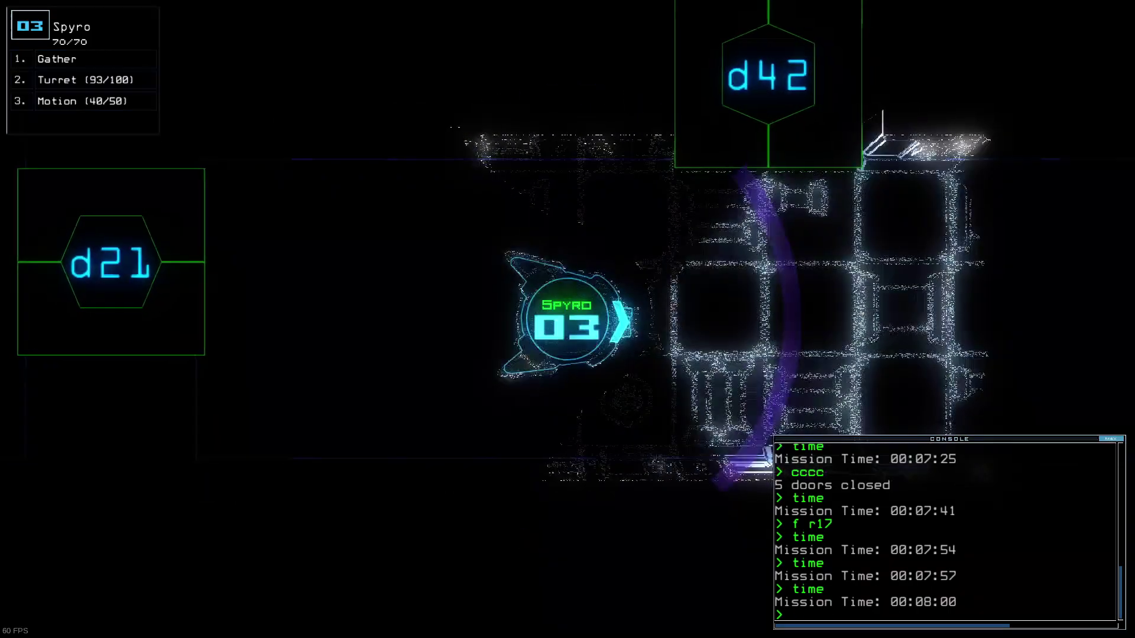
key(Right)
key(Up)
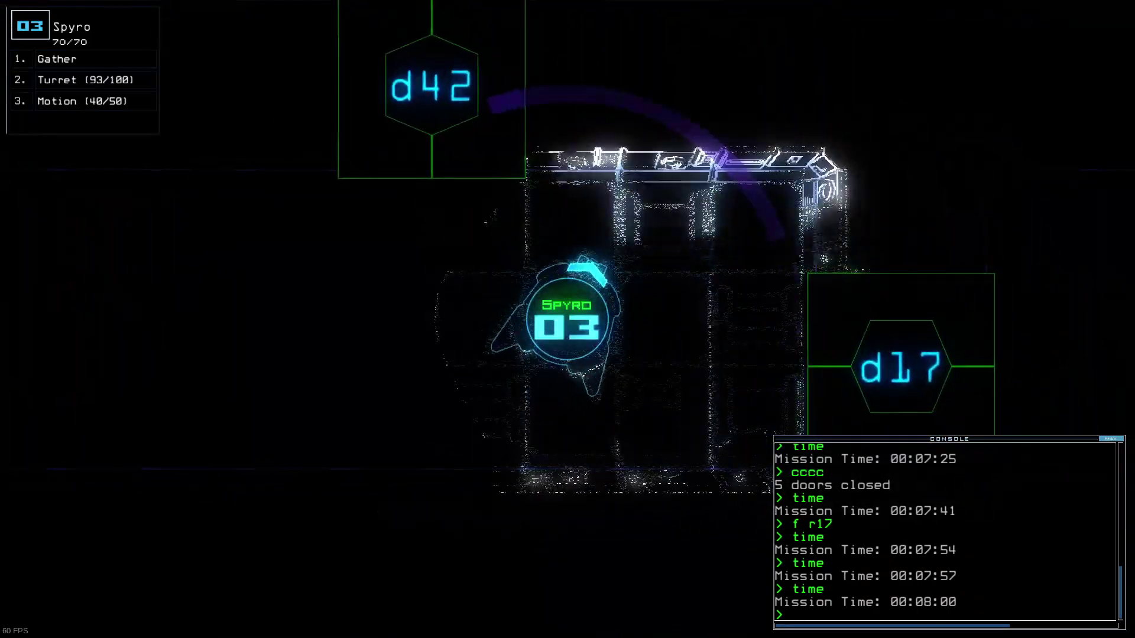
Open door d21, close the nearby open door, and steer Spyro up toward d20
key(3)
key(3)
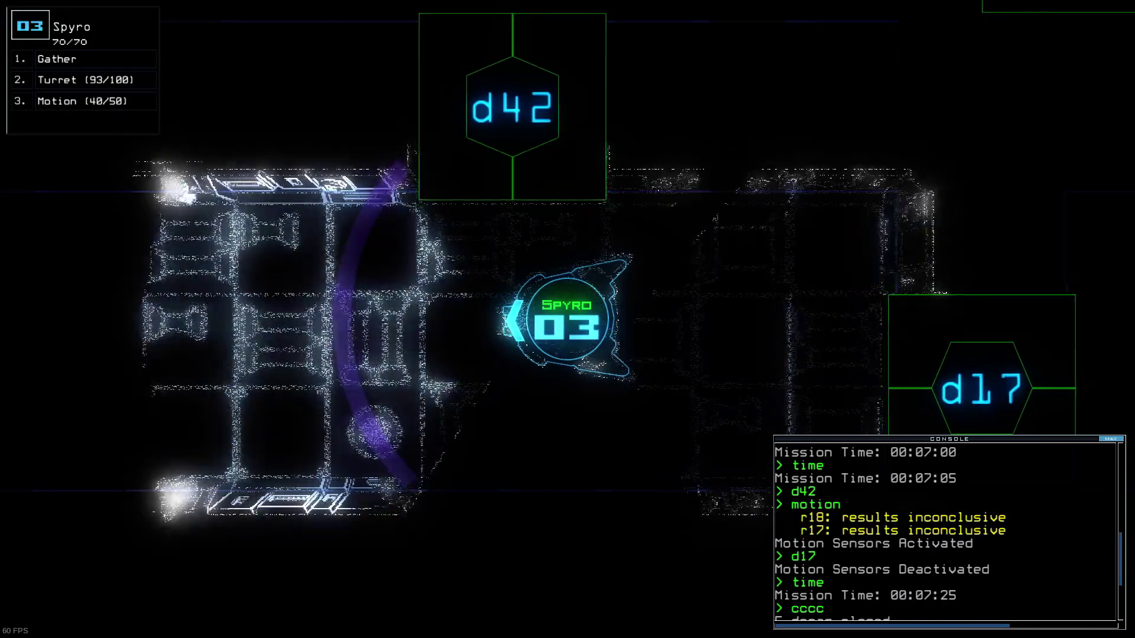
key(Left)
text(d21)
key(Return)
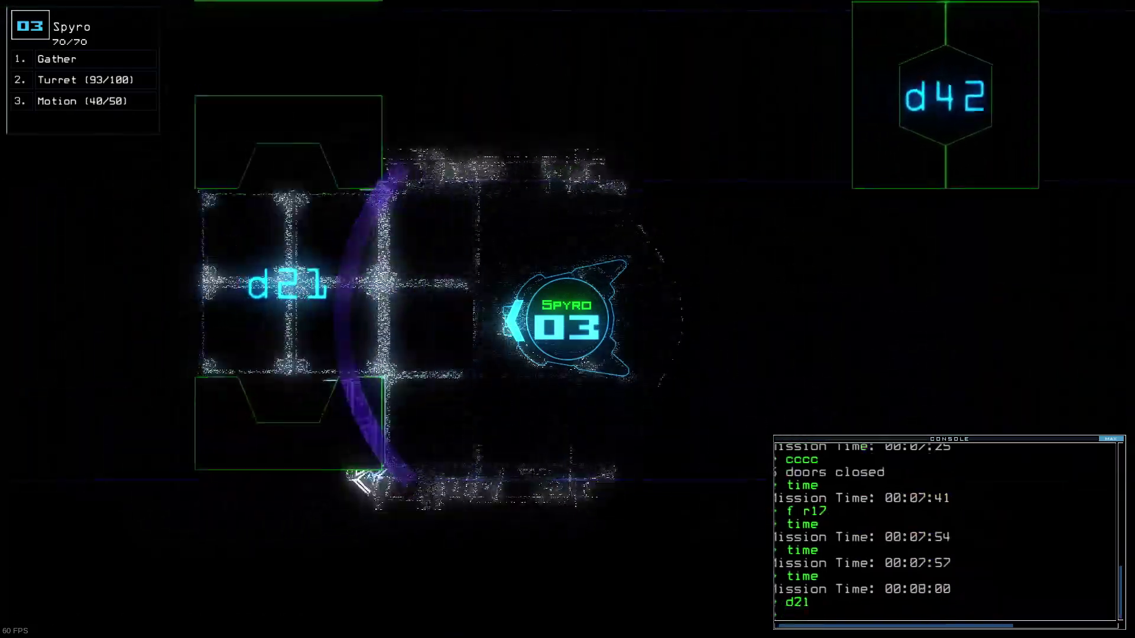
text(cccc)
key(Up)
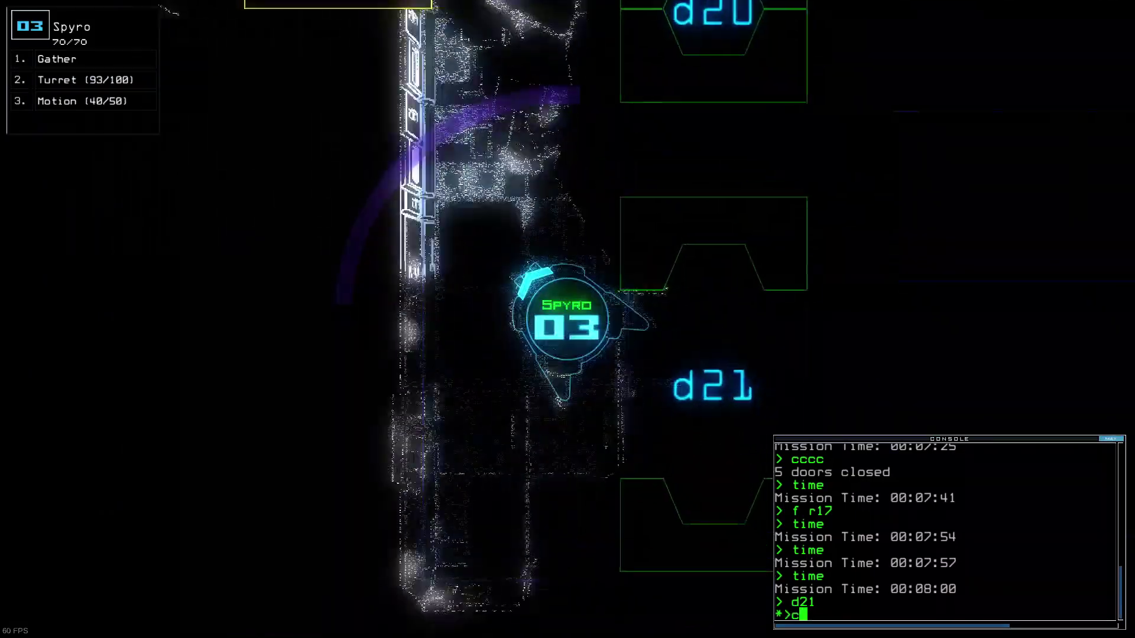
key(Return)
key(Up)
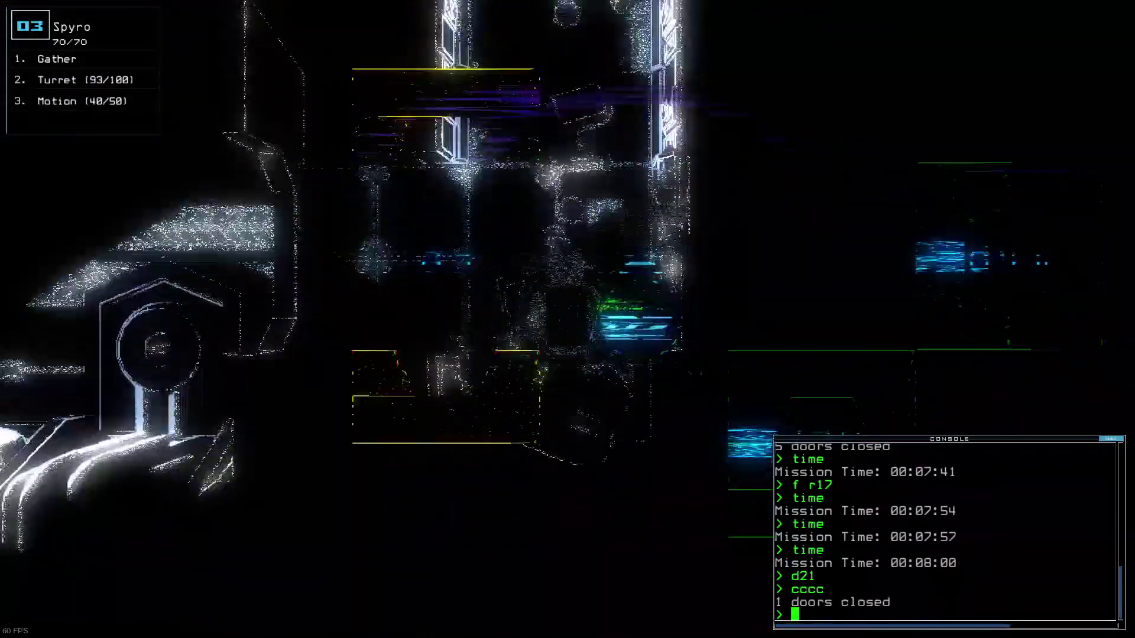
key(space)
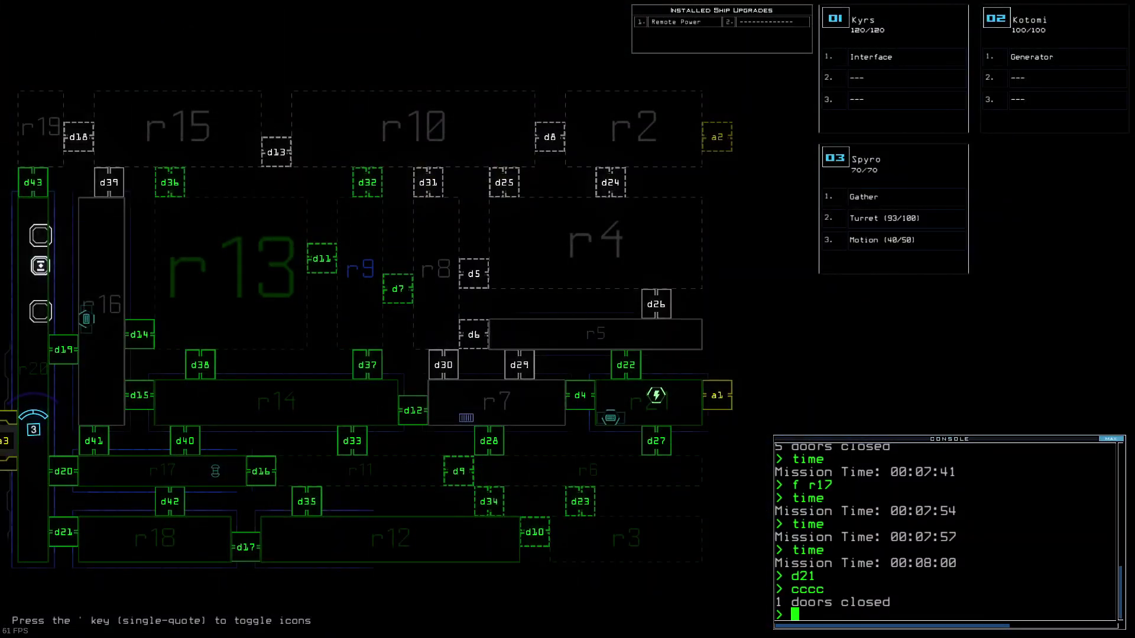
text(motion)
Run a motion scan, open door d19, and move Spyro up to it
key(Return)
key(space)
text(d1)
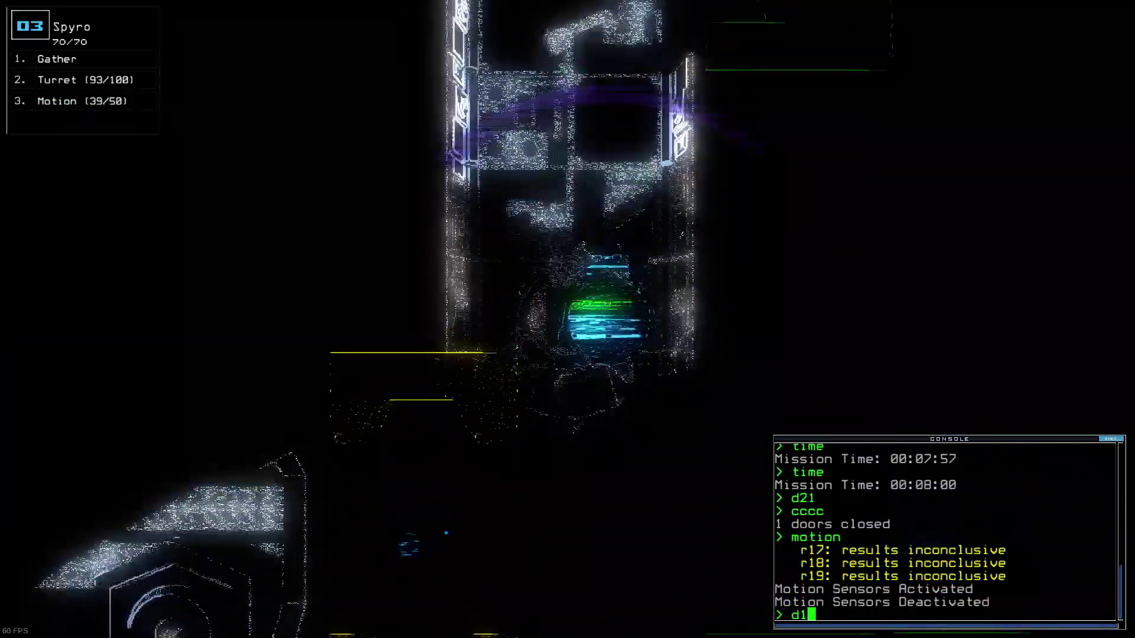
text(9)
key(Up)
key(space)
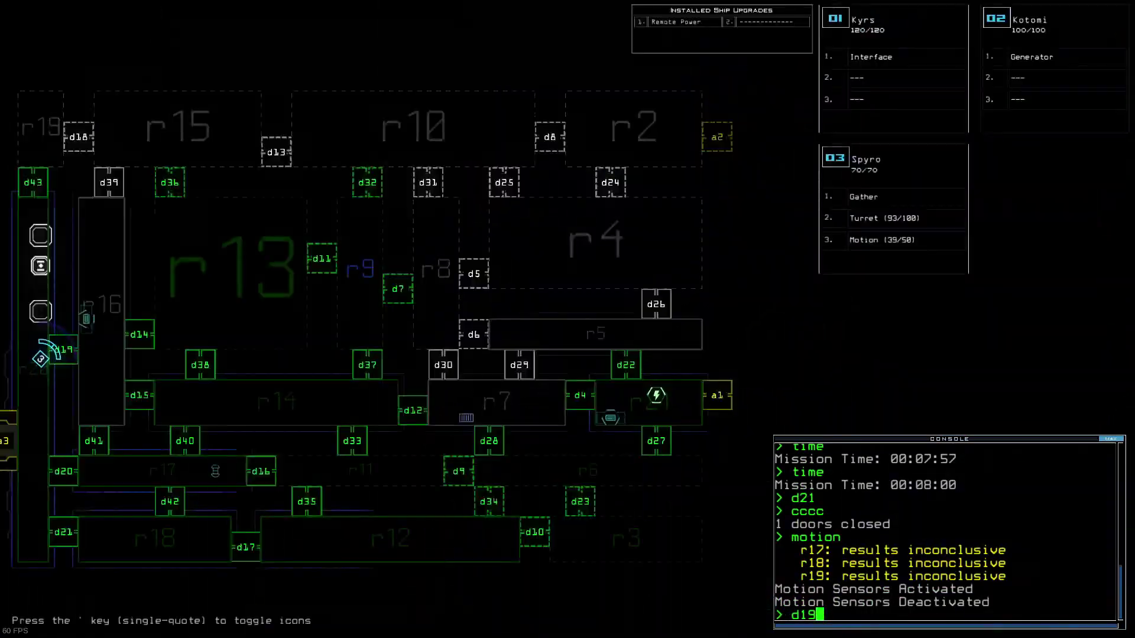
key(Return)
key(space)
key(Up)
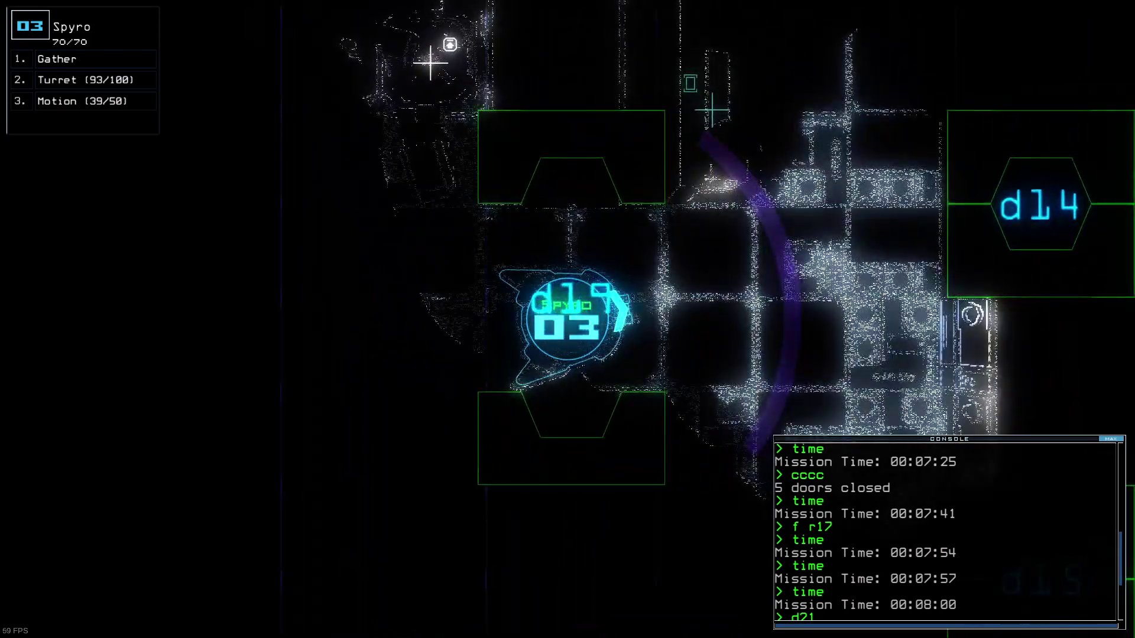
text(motion)
Run a second motion scan, open door d15, and return to Spyro's camera
key(Return)
key(space)
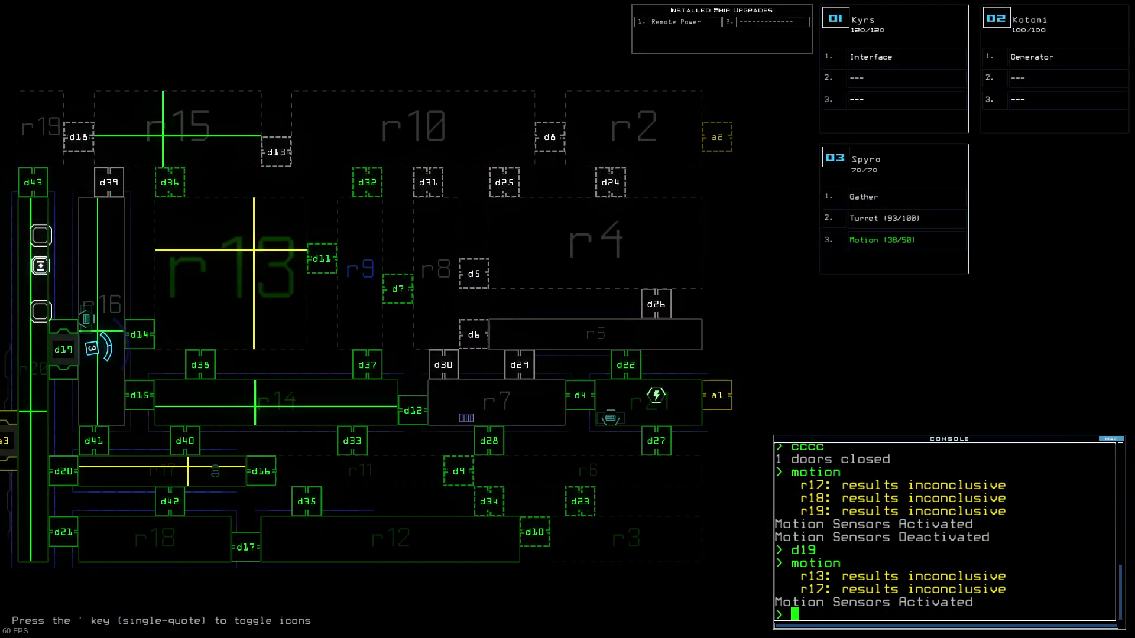
text(d3)
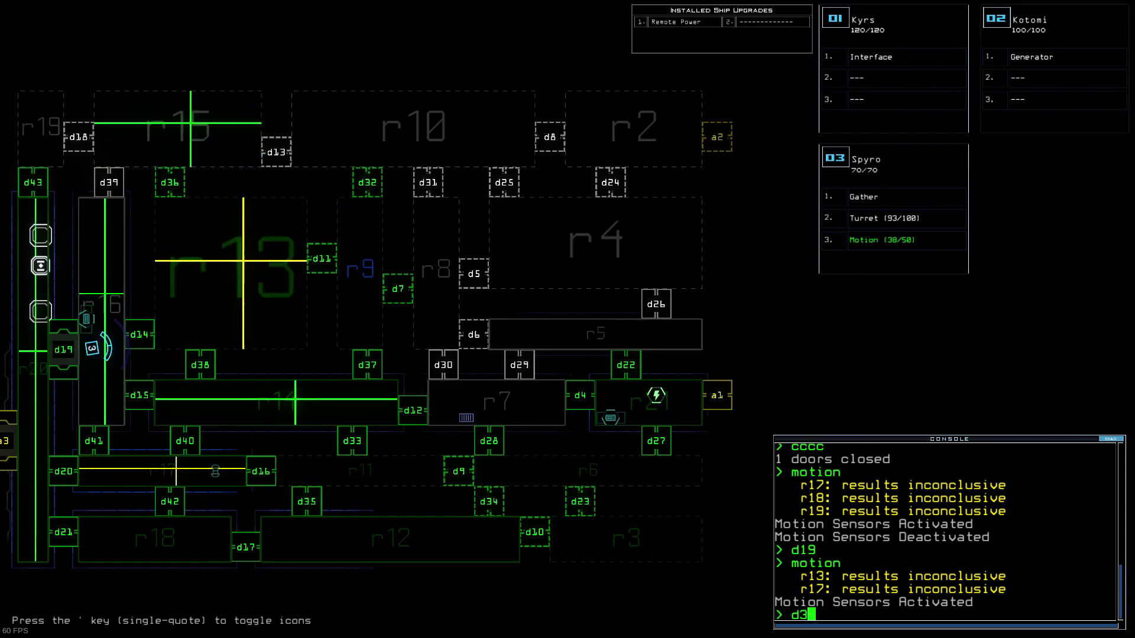
key(BackSpace)
key(BackSpace)
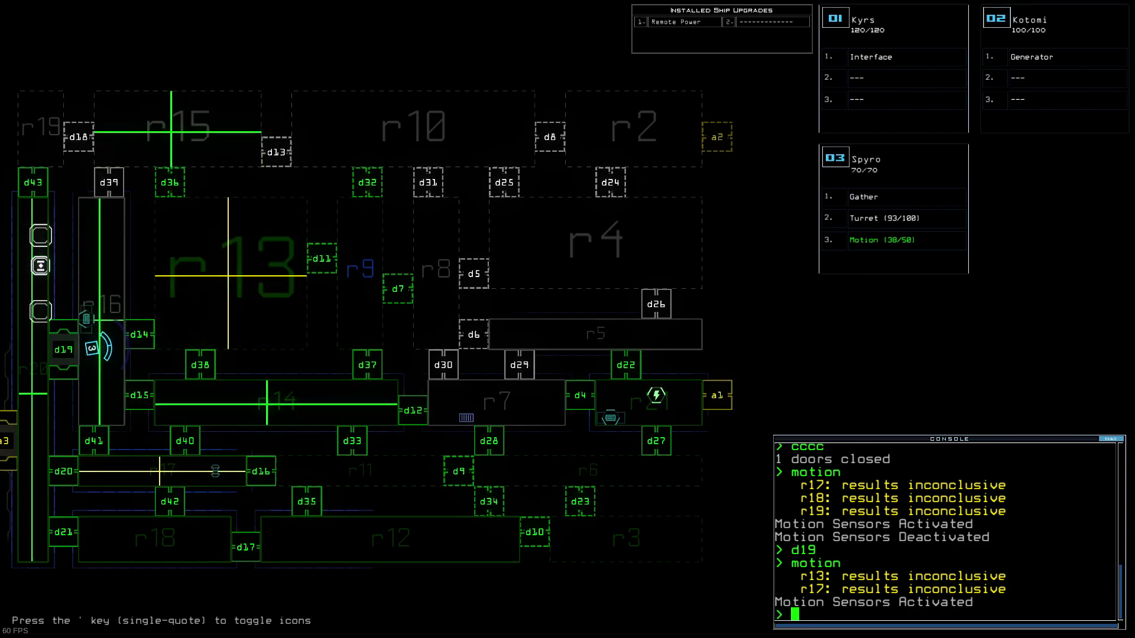
text(d15)
key(Return)
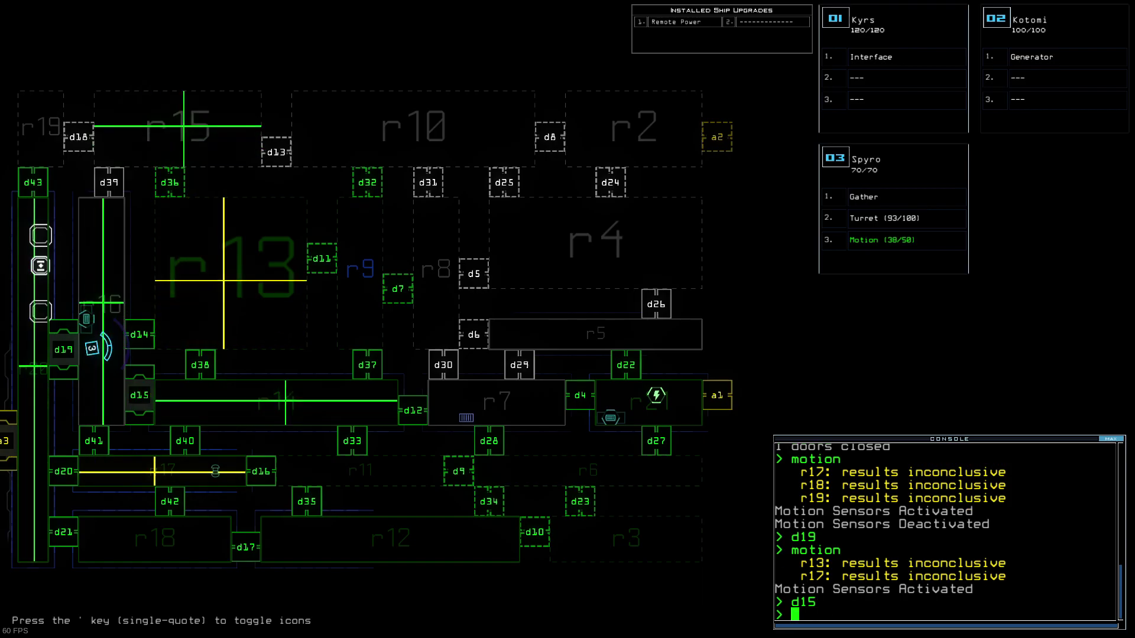
key(3)
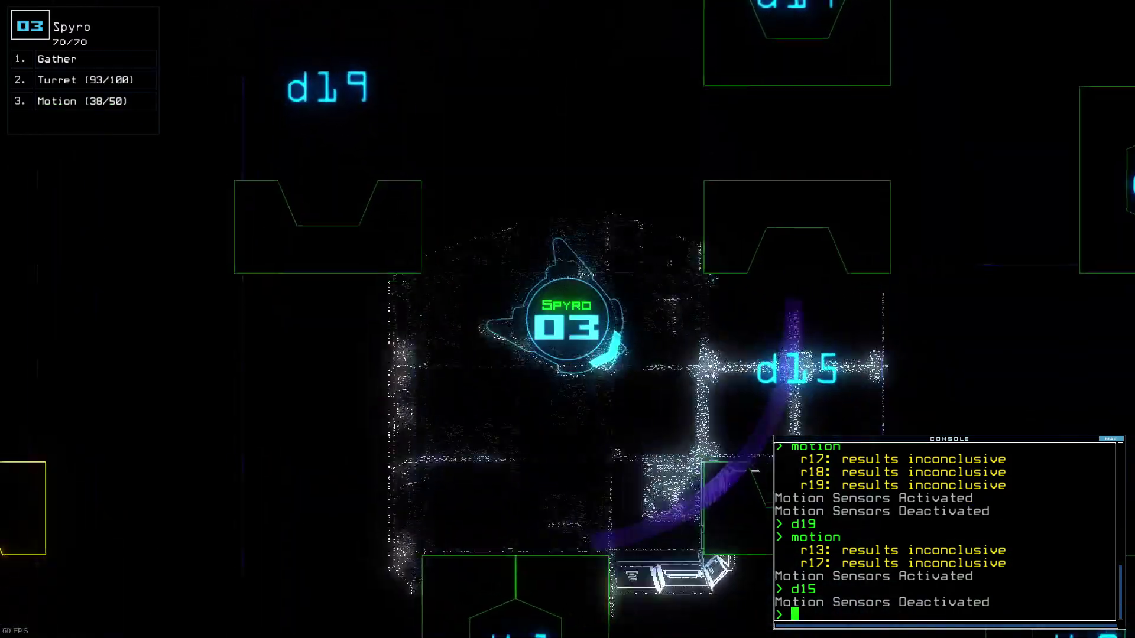
Drive Spyro through door d15, close the open doors, and cross r14
key(Right)
key(Right)
key(Right)
text(cccc)
key(Return)
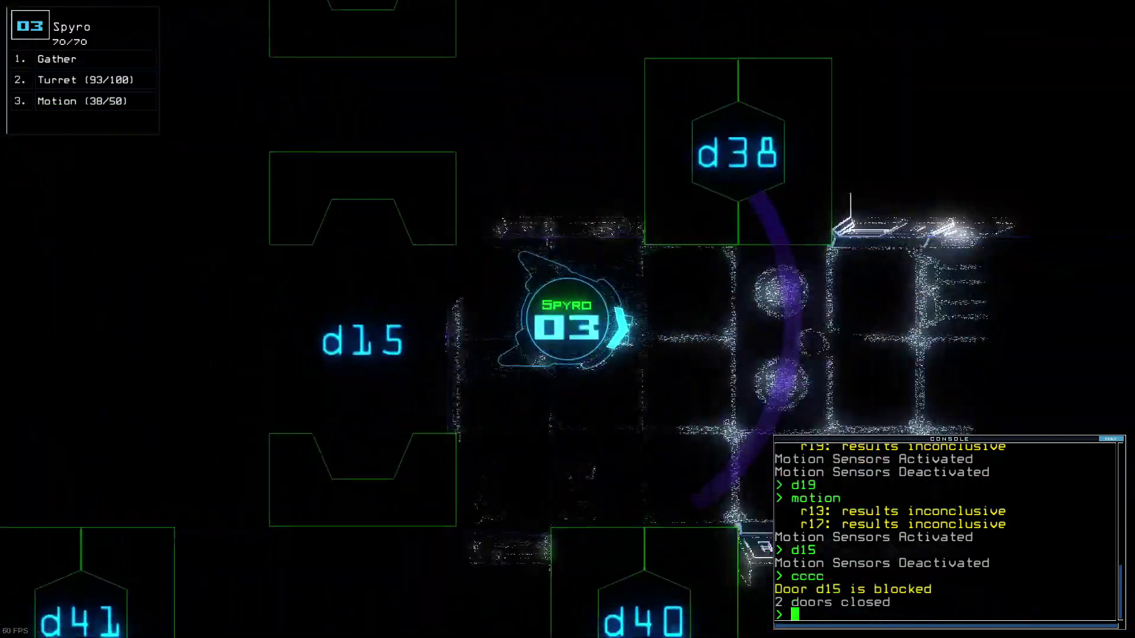
key(Right)
key(Right)
key(Right)
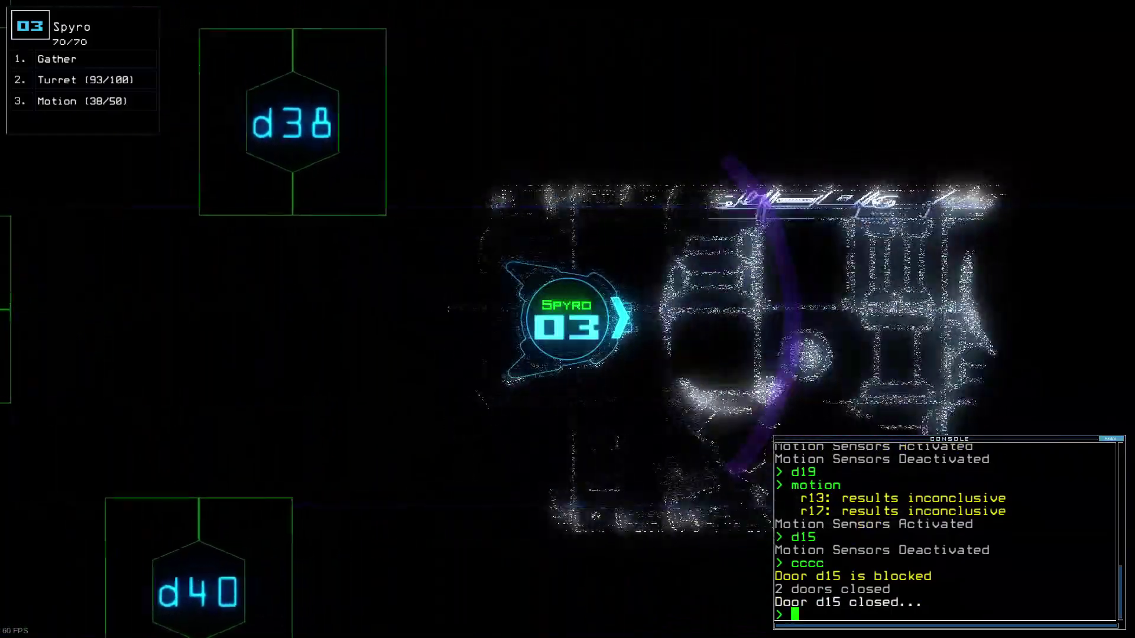
key(Right)
key(Right)
key(Right)
key(Right)
key(Right)
key(Right)
key(Right)
key(Right)
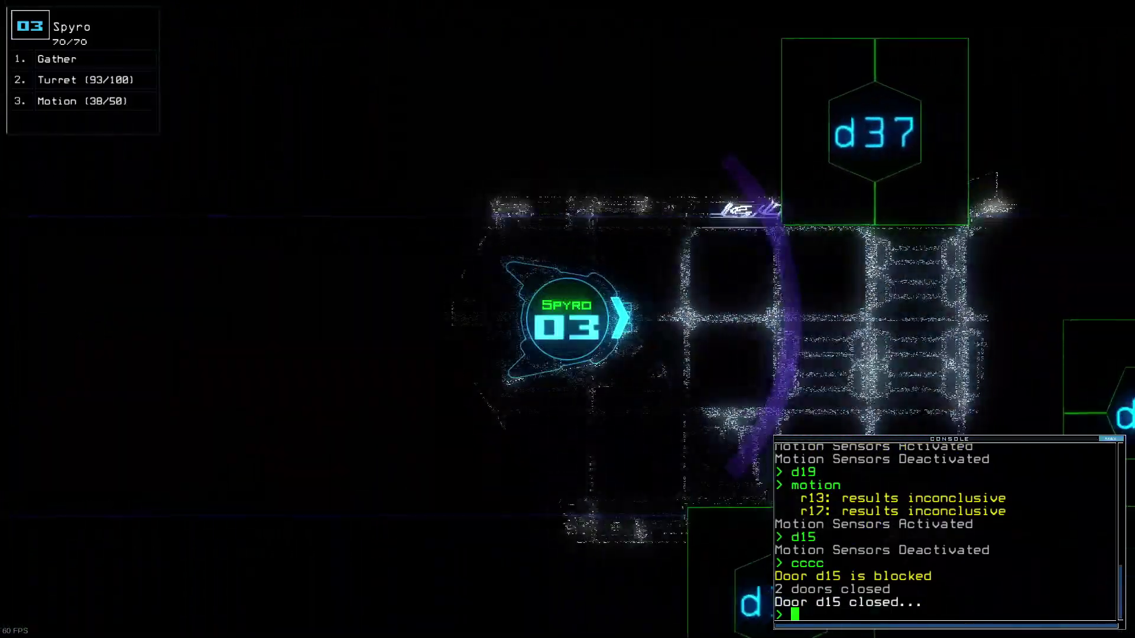
key(Right)
key(Right)
Open door d33 and drive Spyro down through it, checking the ship map
key(Down)
key(Down)
key(Down)
key(Down)
text(d33)
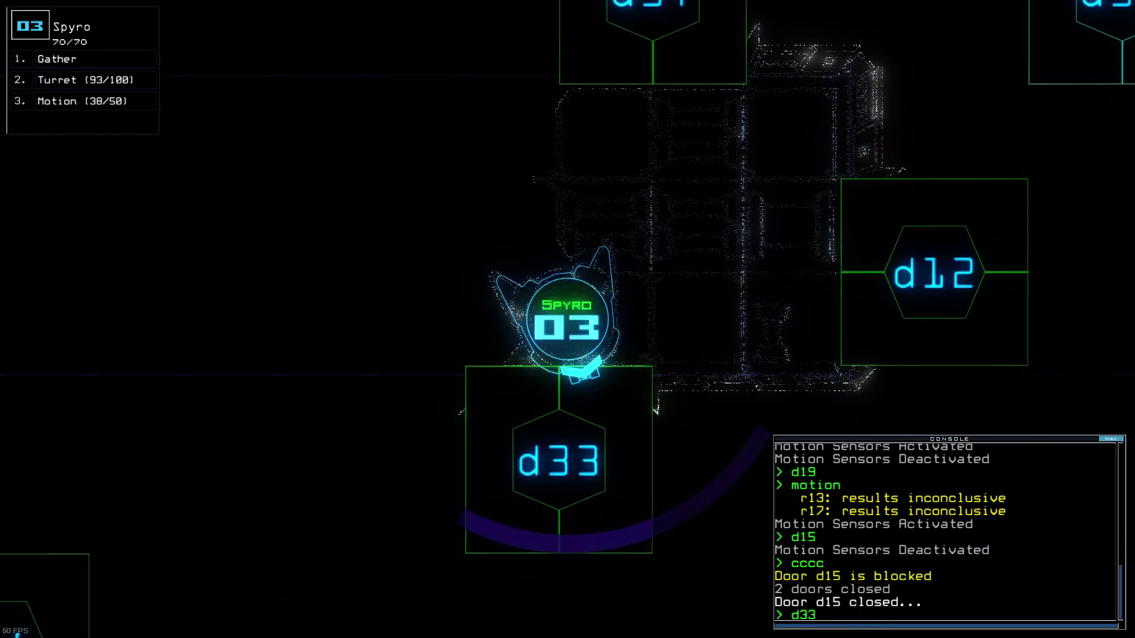
key(Tab)
key(Tab)
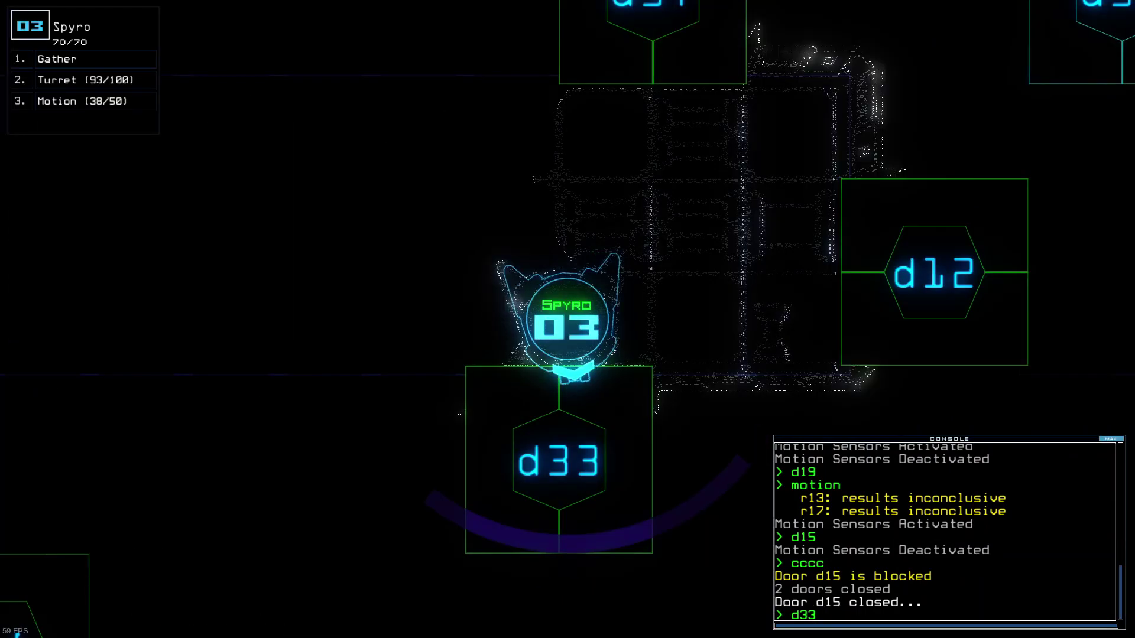
key(Return)
key(Down)
key(Down)
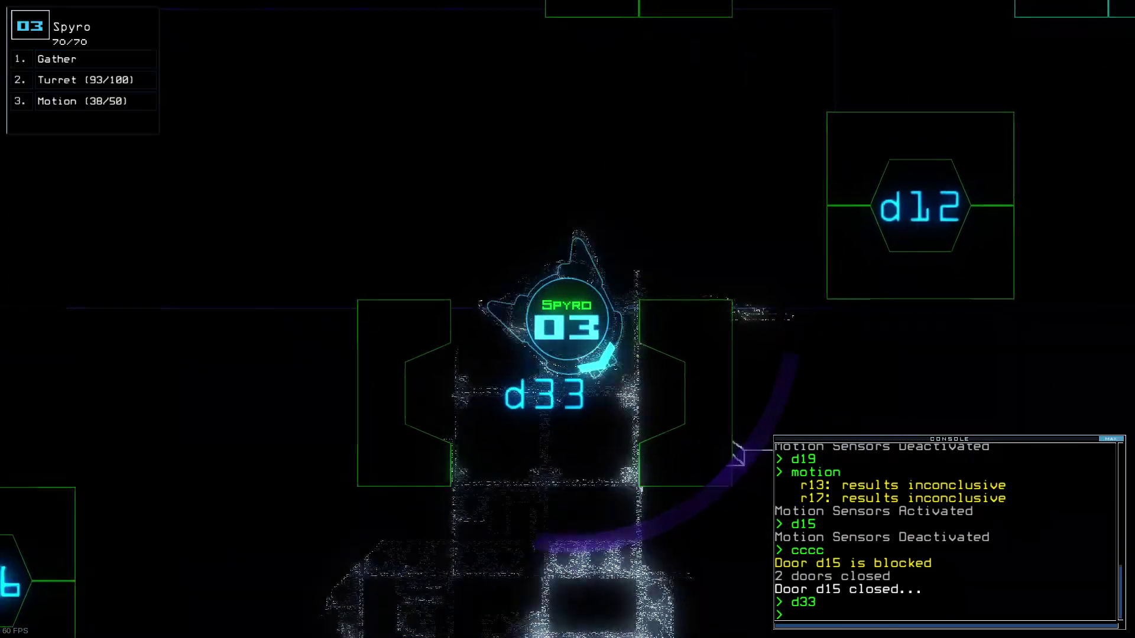
key(Down)
key(Down)
key(Down)
key(Down)
key(Down)
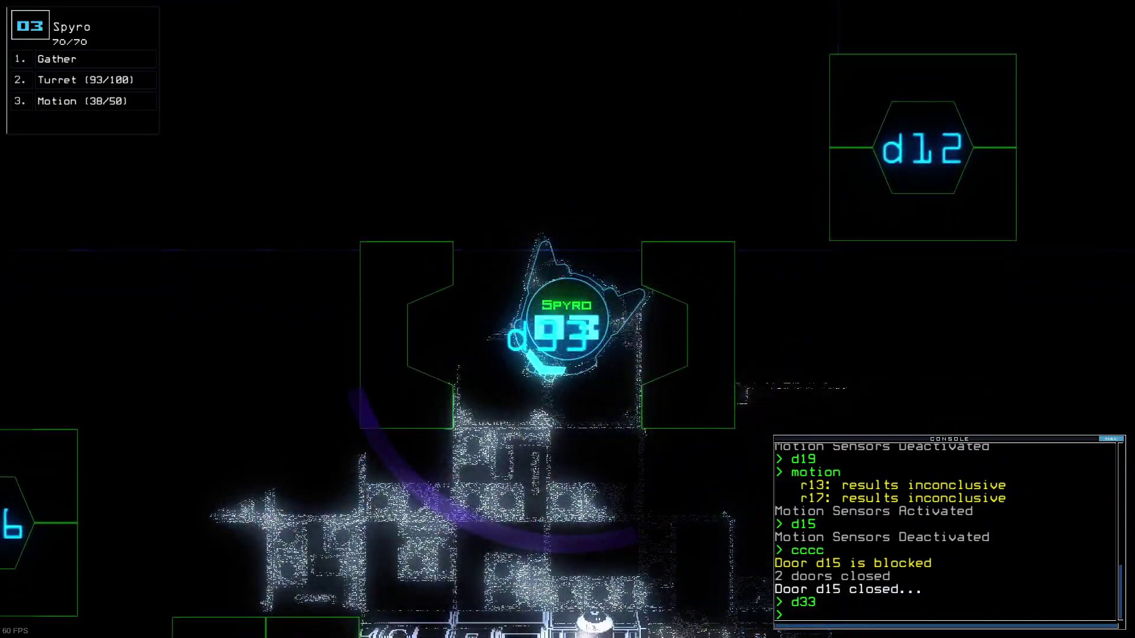
key(Tab)
key(Tab)
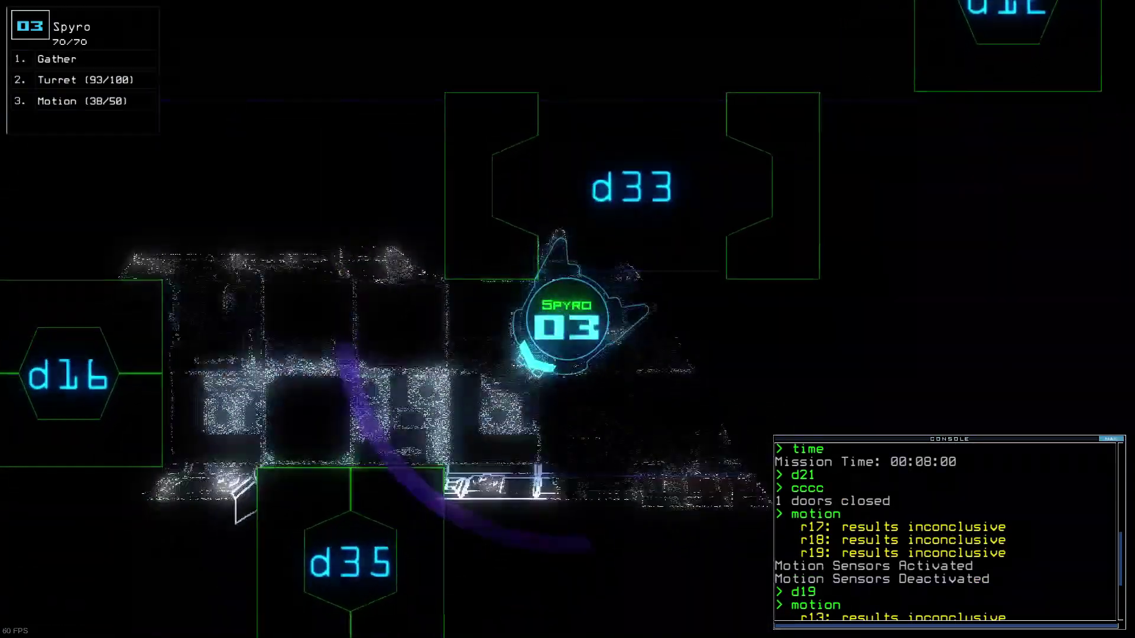
key(Tab)
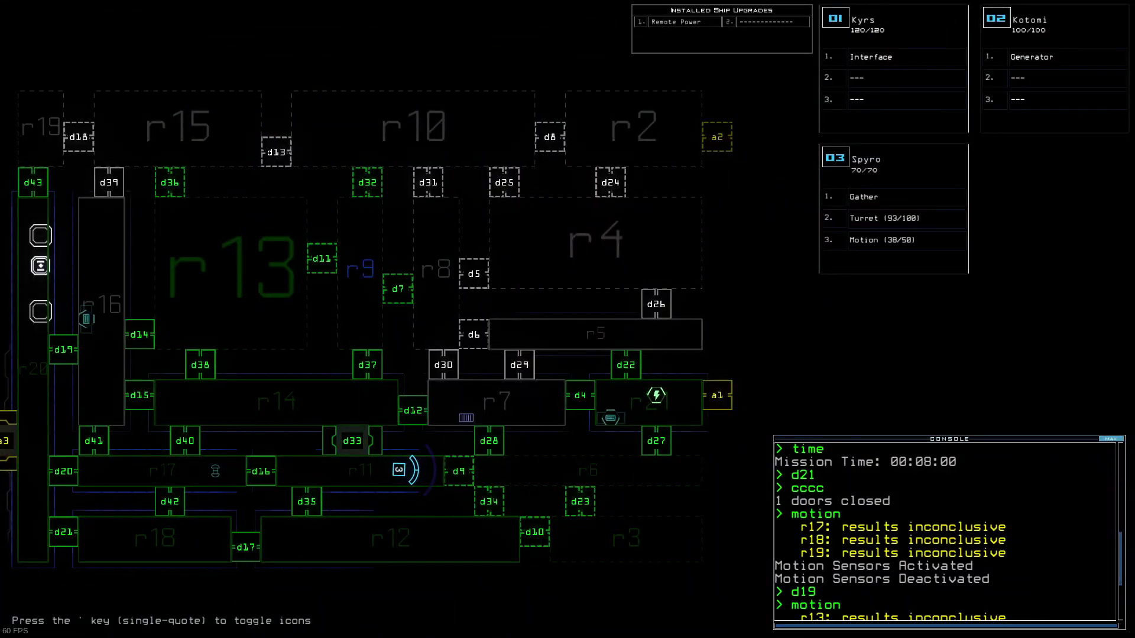
Run a motion scan from r11, open door d34, check the time, and close doors
key(Return)
text(d34)
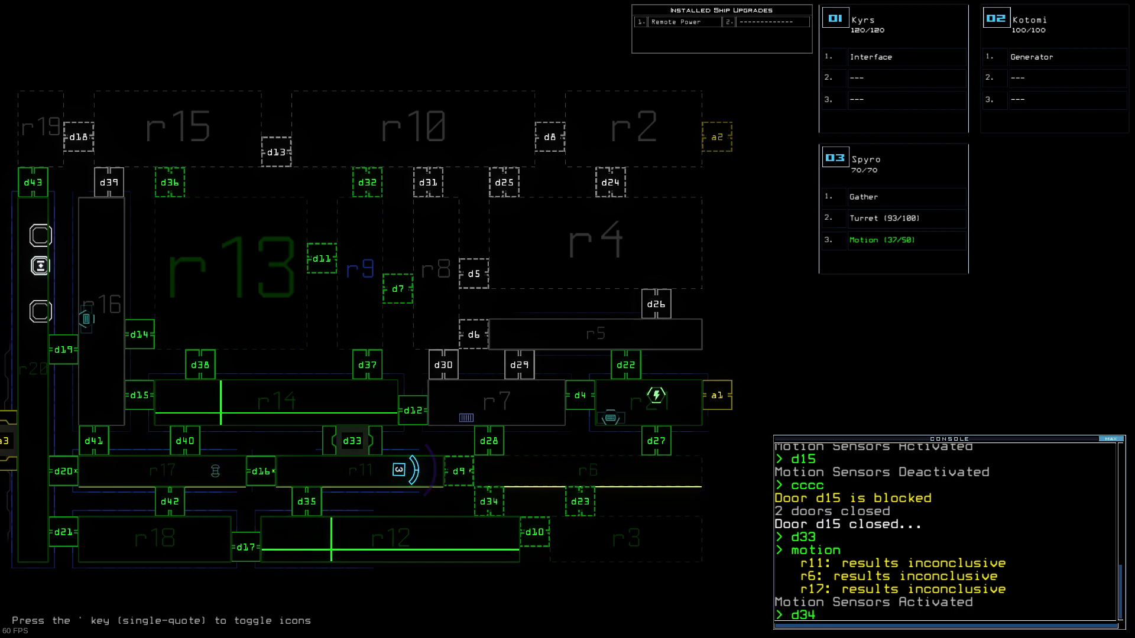
key(Return)
text(me)
key(Return)
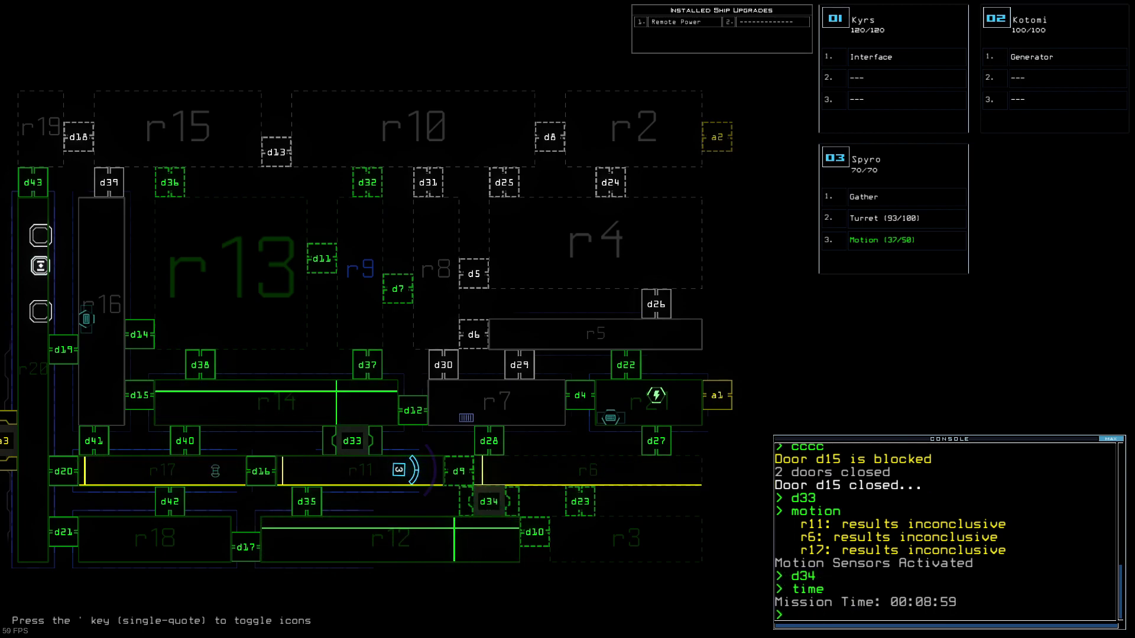
text(cccc)
key(Return)
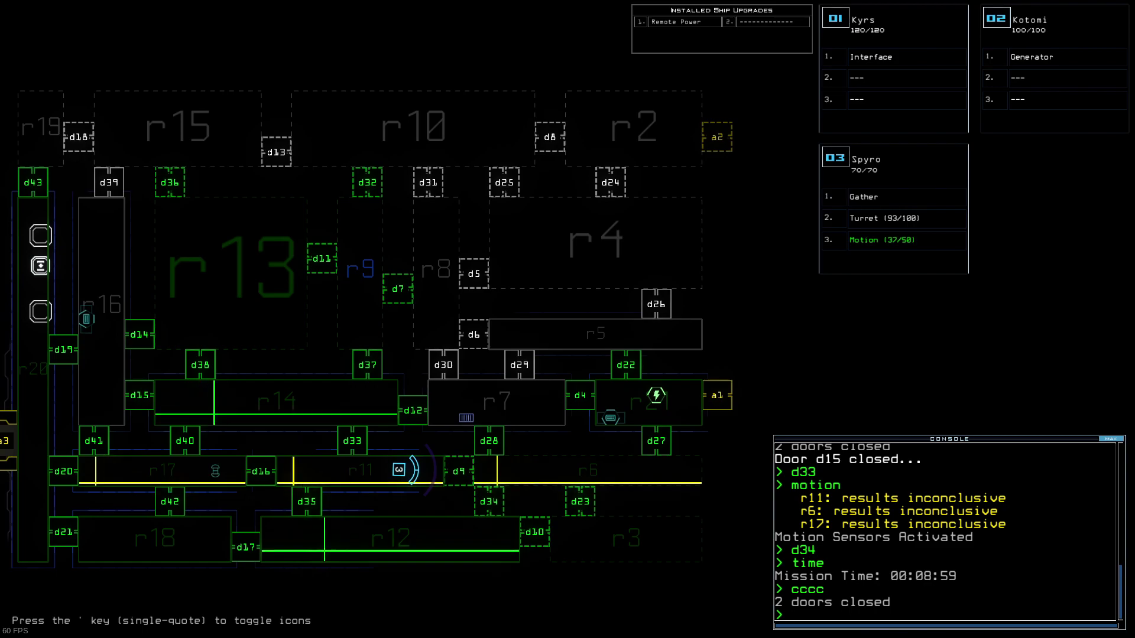
text(d2)
Toggle door d34 again, check the time, open door d33, then close all doors
key(Return)
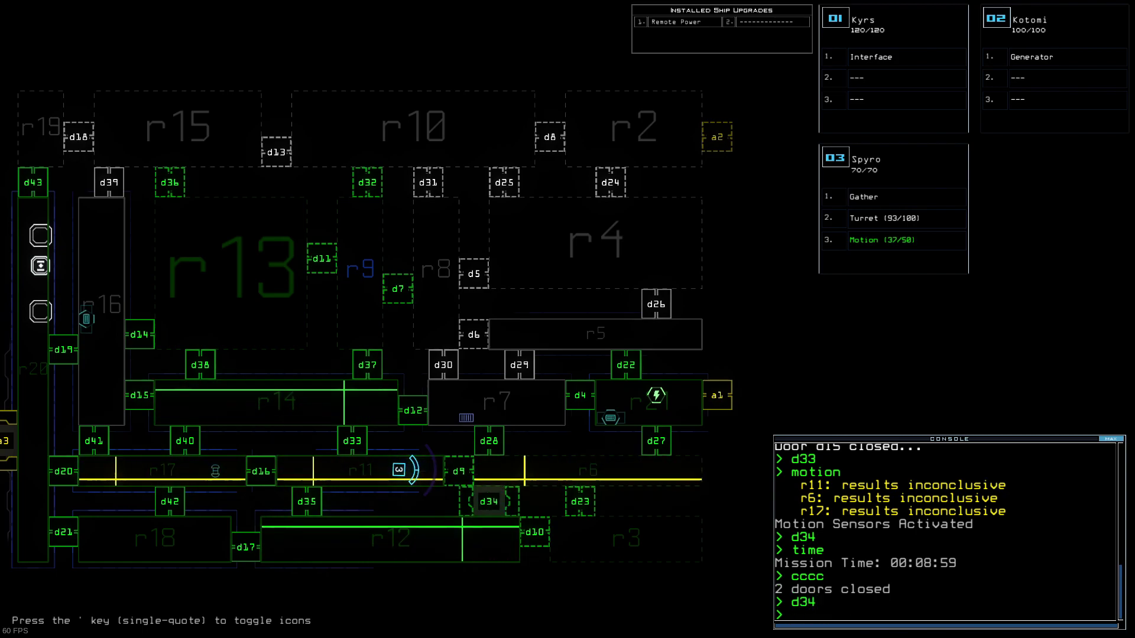
text(me)
key(Return)
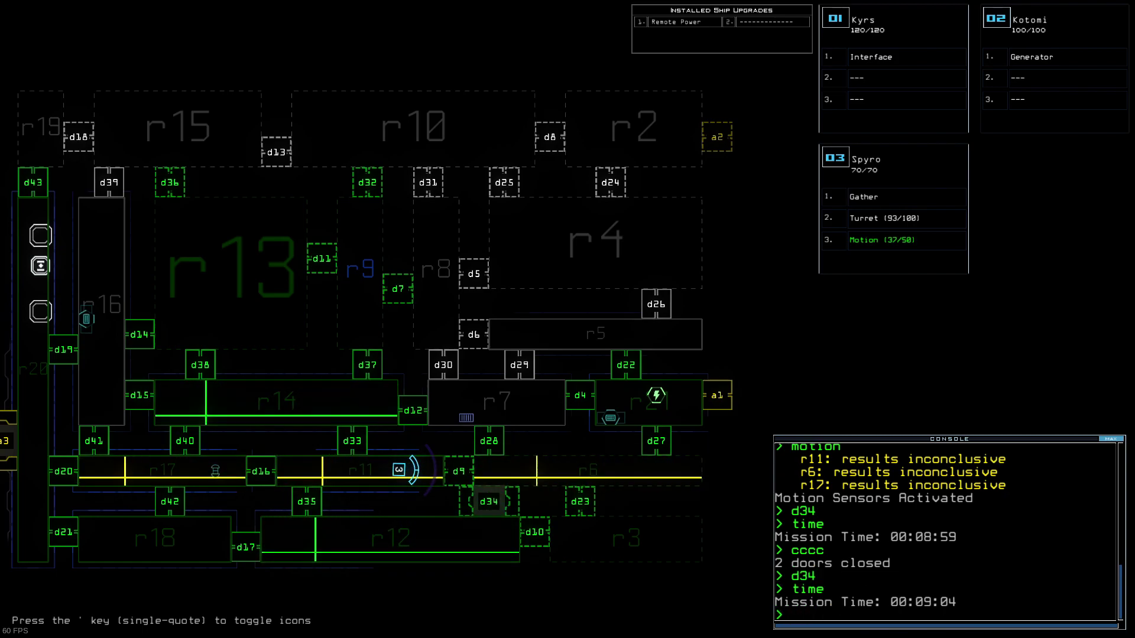
text(d33)
key(Return)
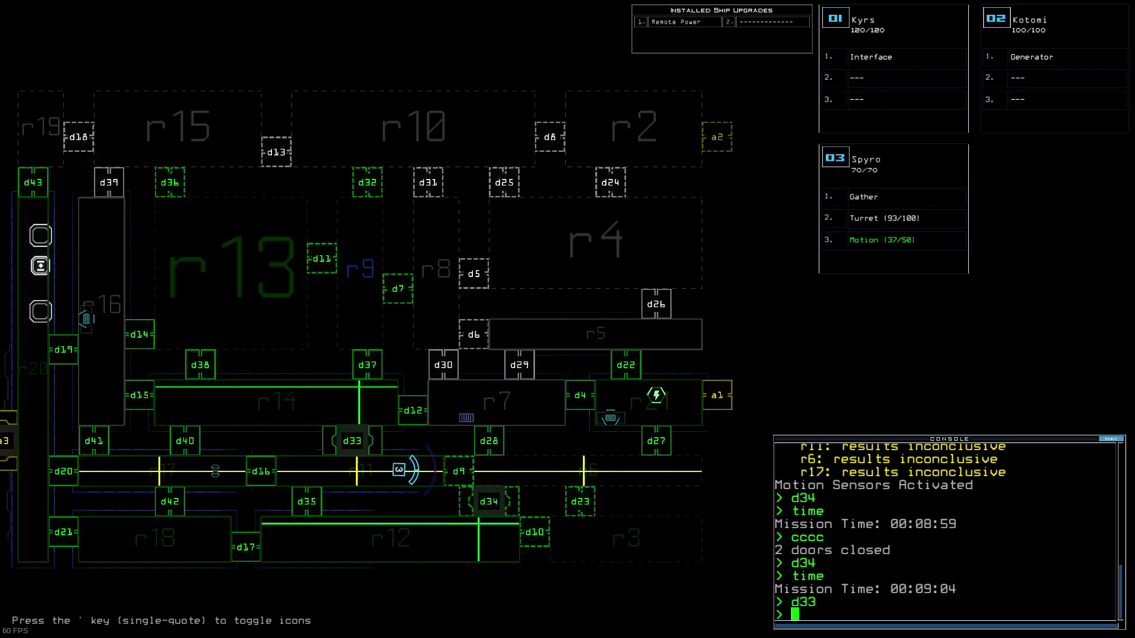
text(ccc)
key(Return)
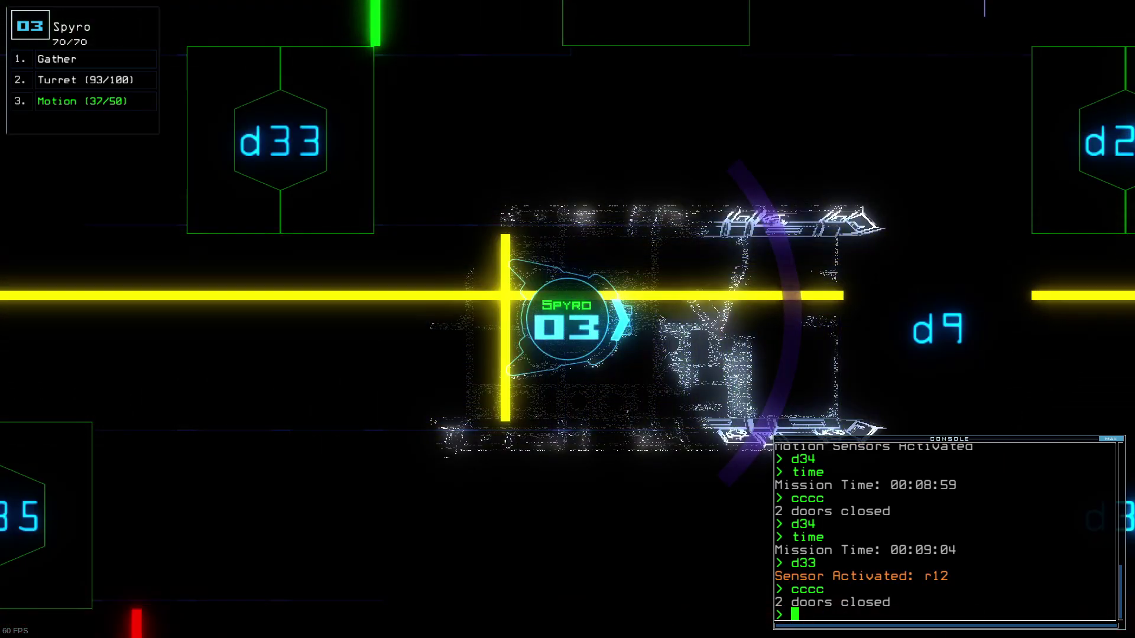
text(time)
Toggle door d33 again and close the open doors near the drones
key(Return)
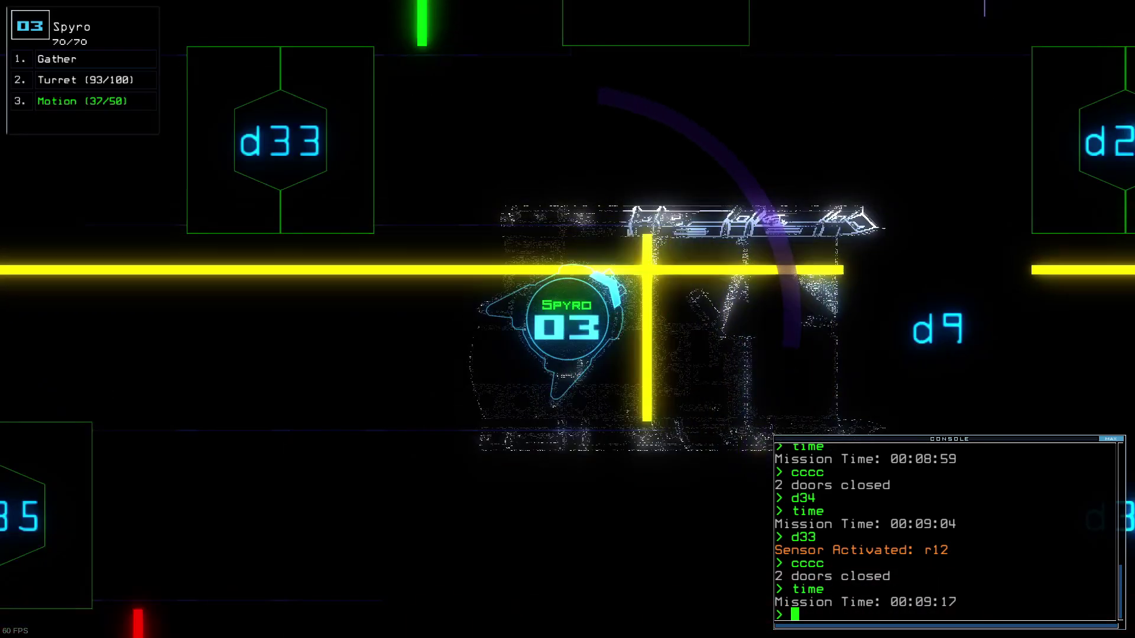
text(f r7)
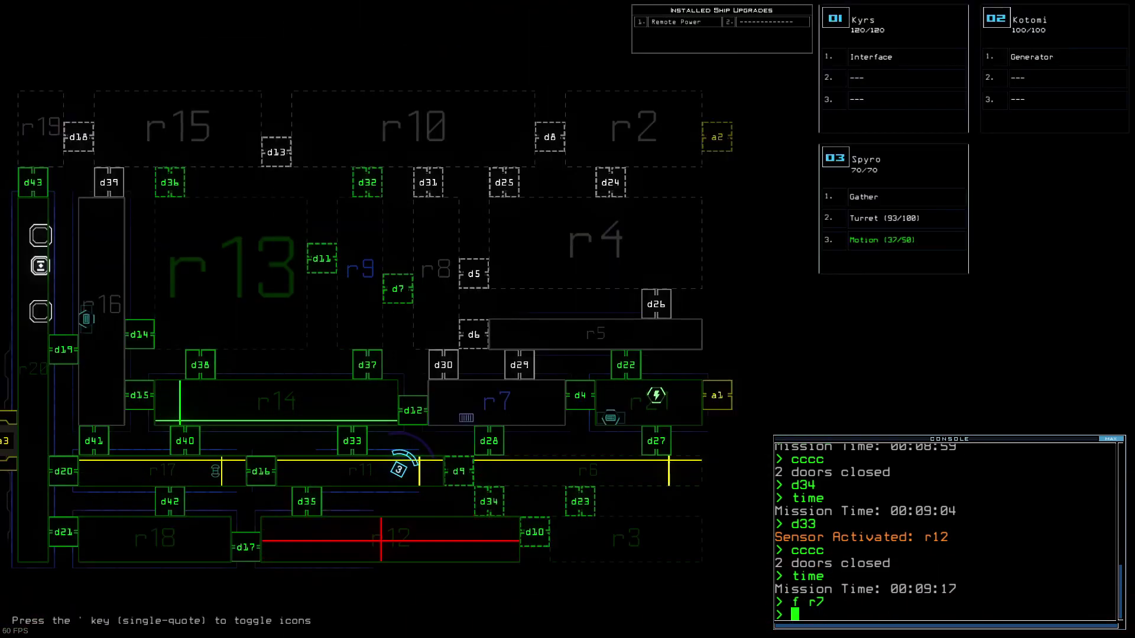
key(Return)
text(d33)
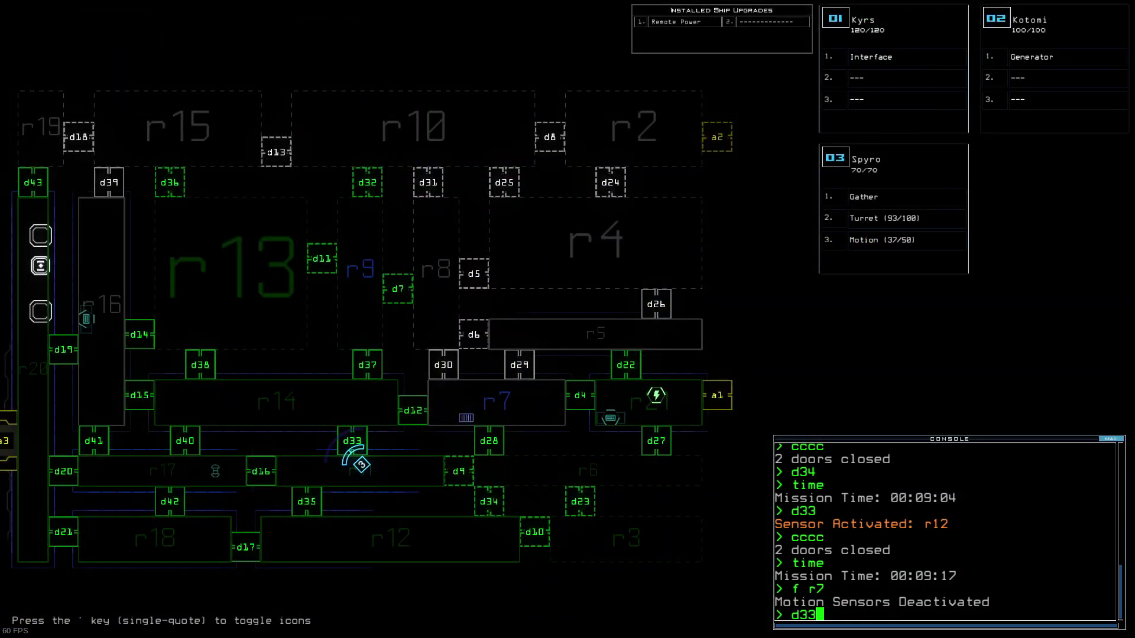
key(Return)
text(f r)
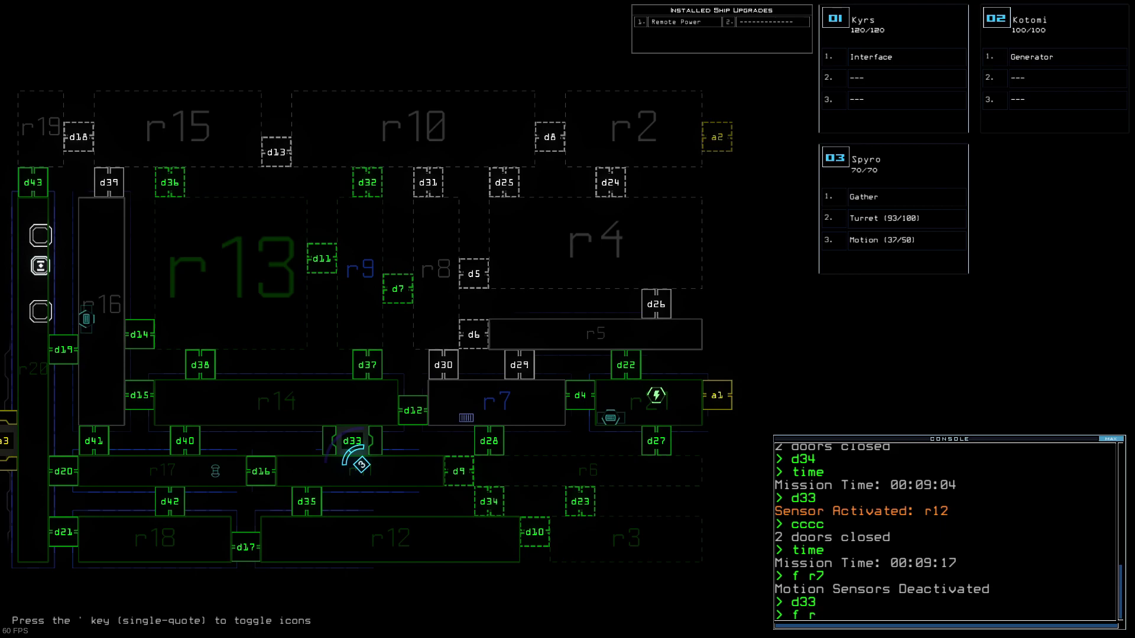
text(12)
key(Return)
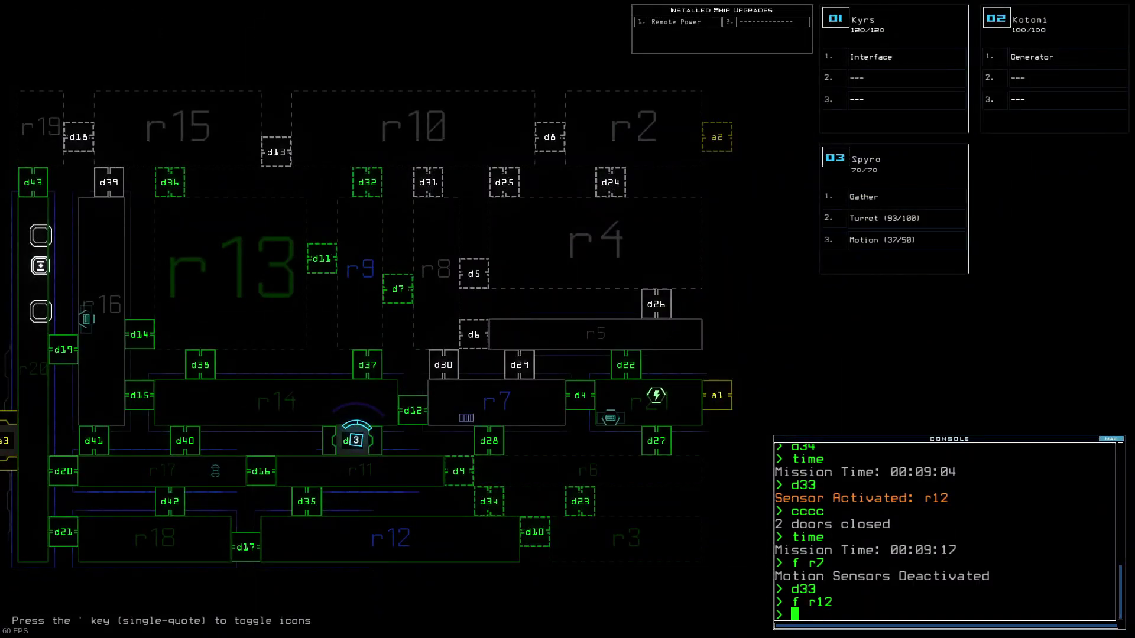
text(time)
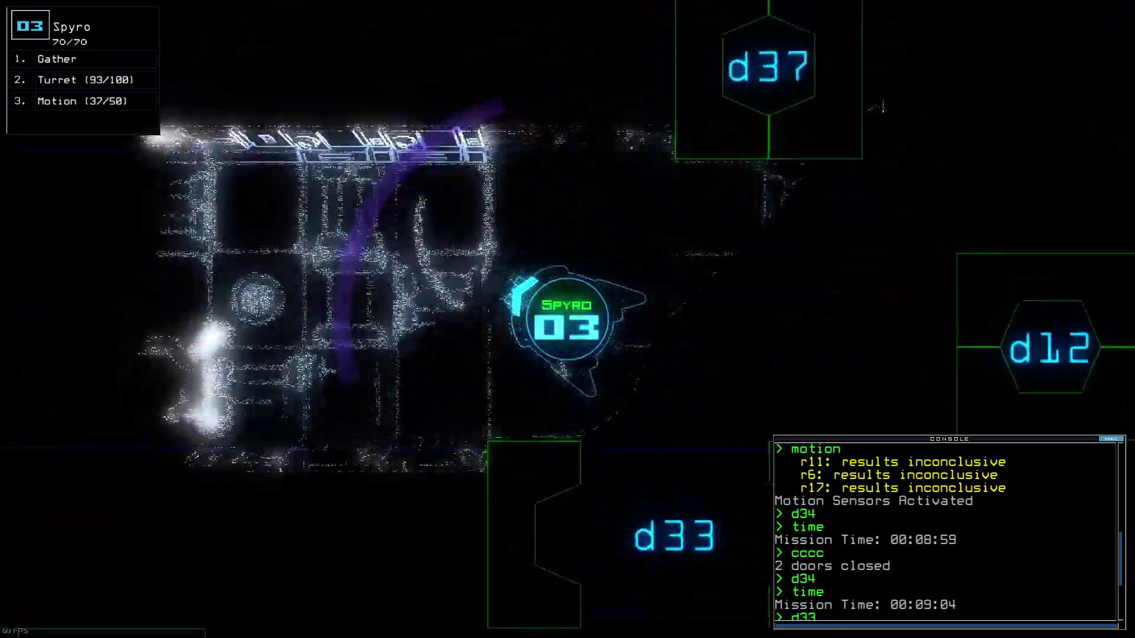
key(Return)
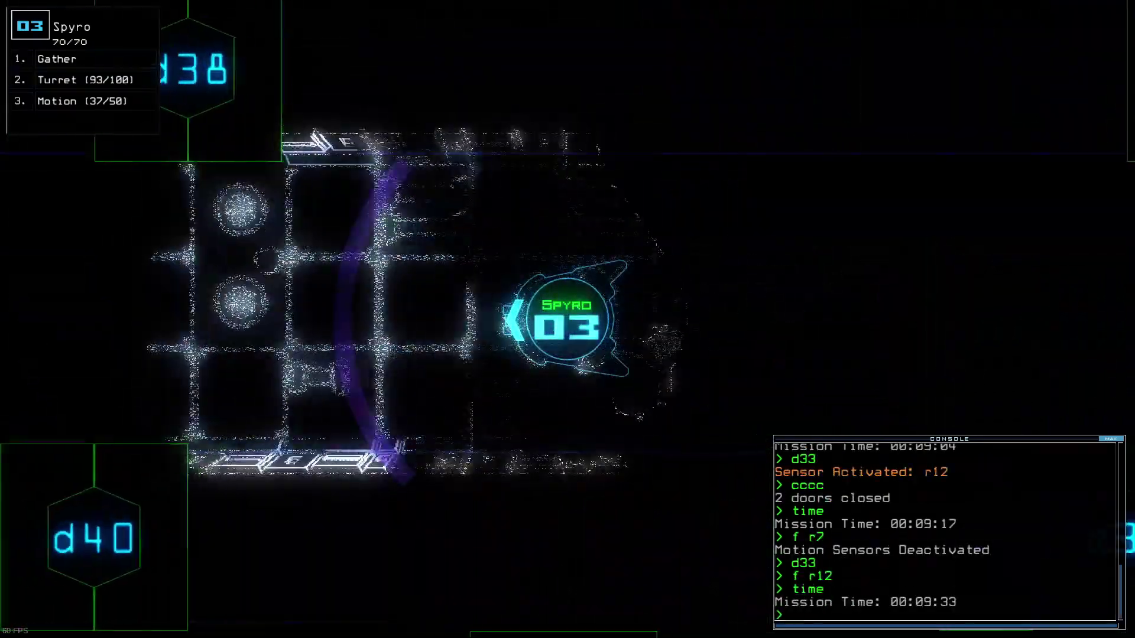
text(cccc)
key(Return)
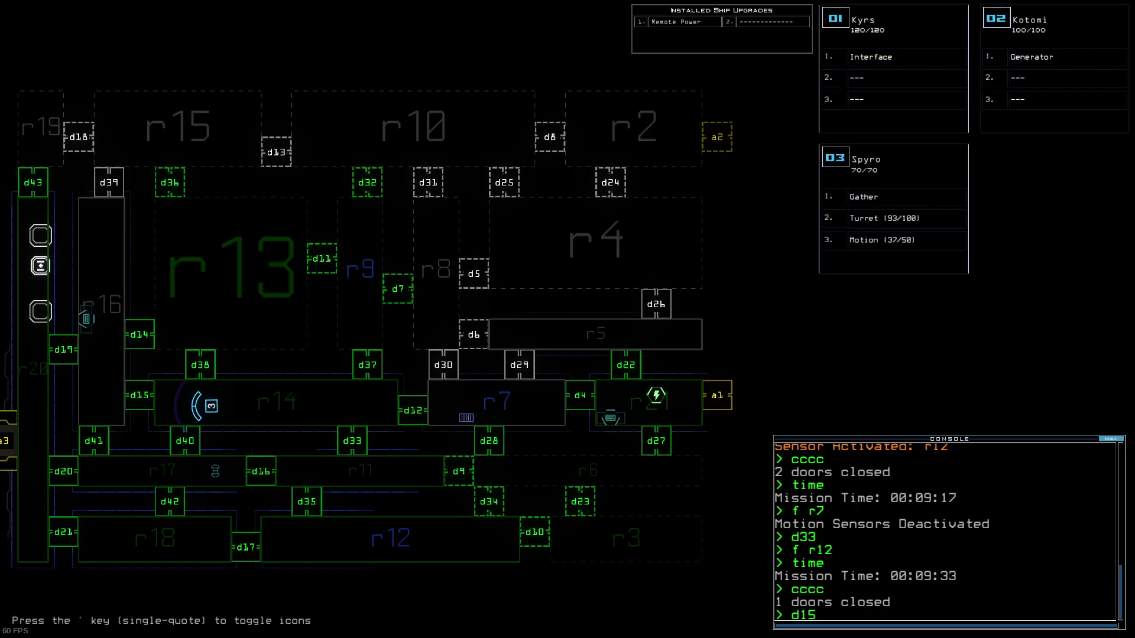
Open door d15, then close it behind Spyro and glance at the ship map
key(Return)
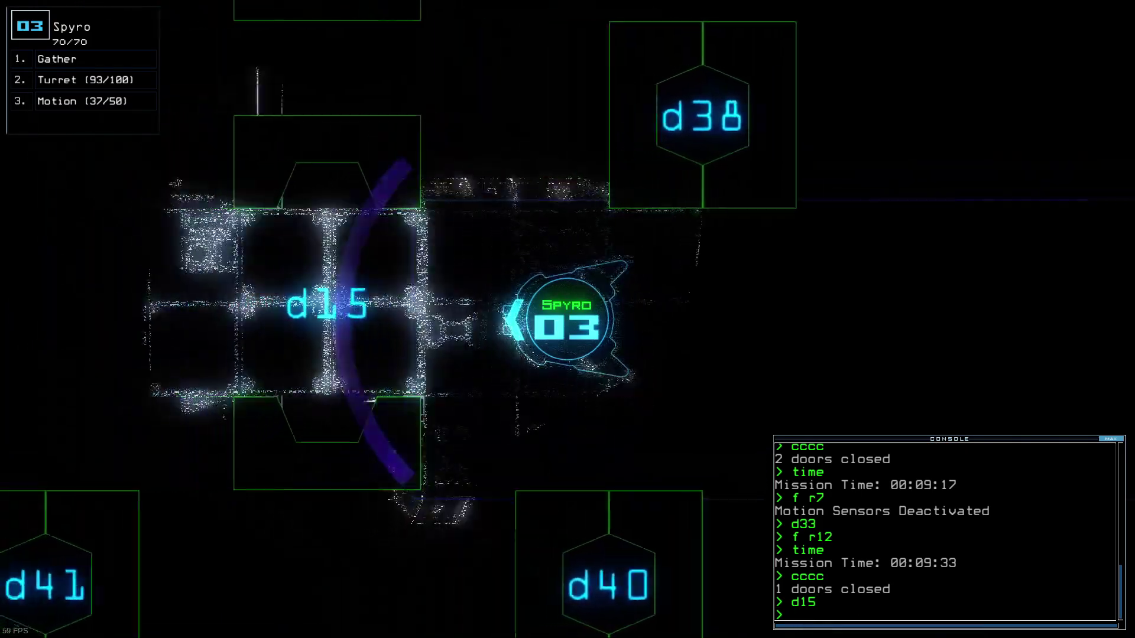
text(cccc)
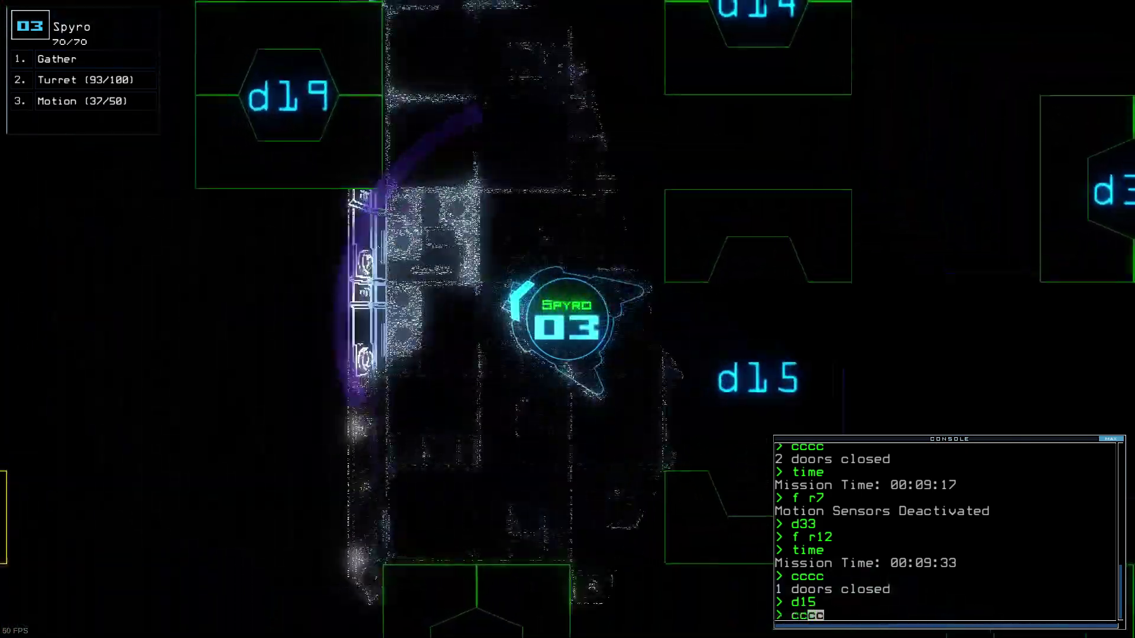
key(Return)
text(time)
key(Return)
key(space)
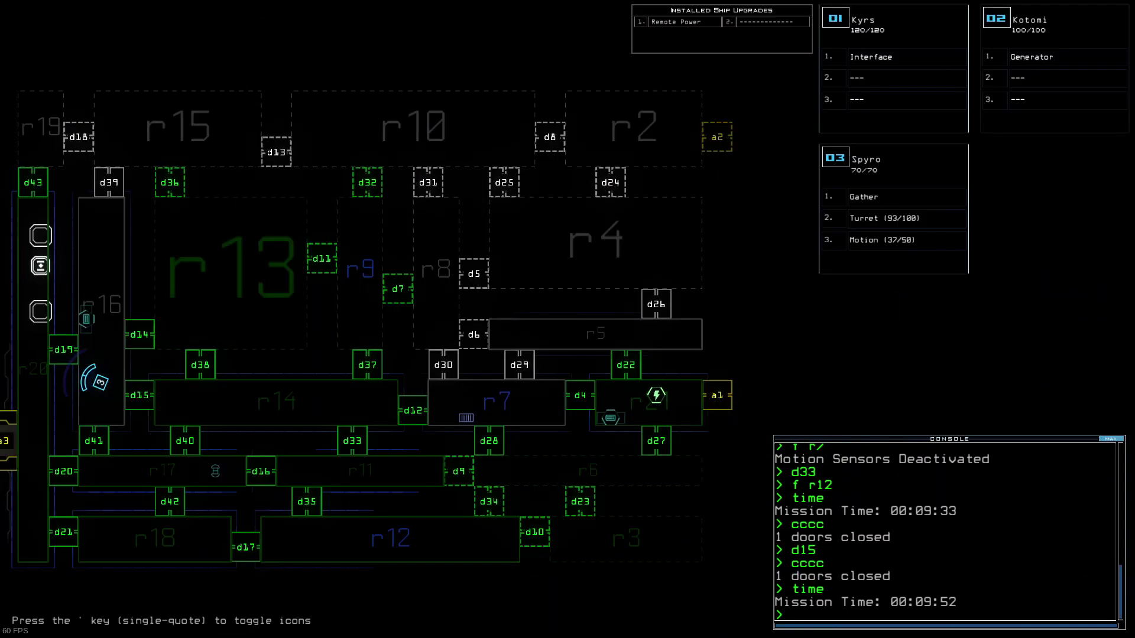
key(space)
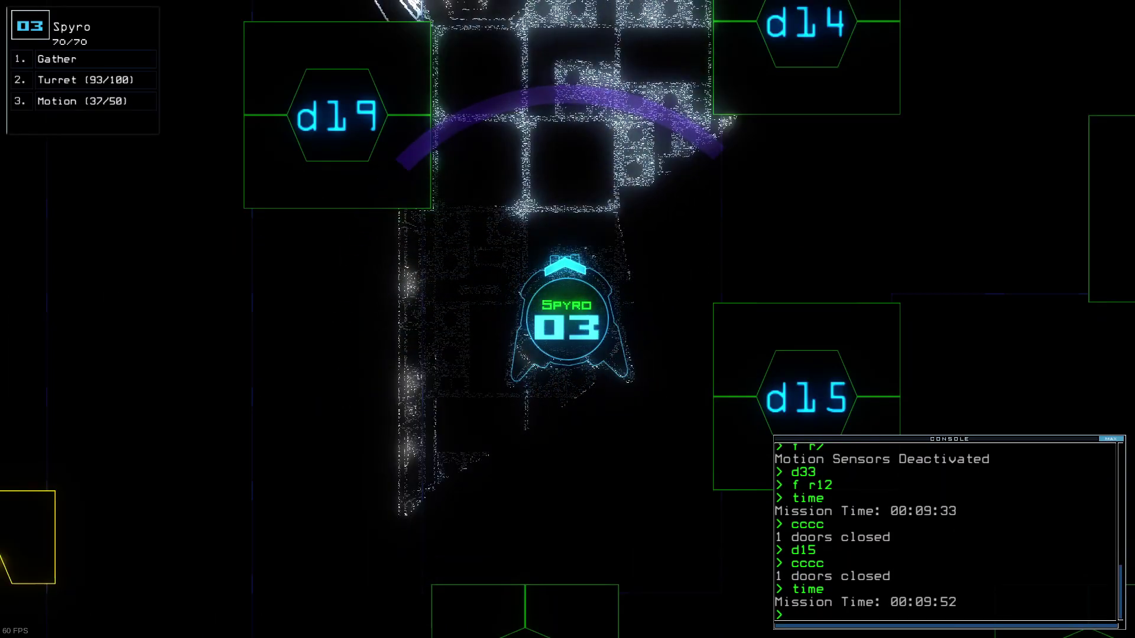
text(time)
Drive Spyro along the corridor beside r16 while checking the mission time
key(Return)
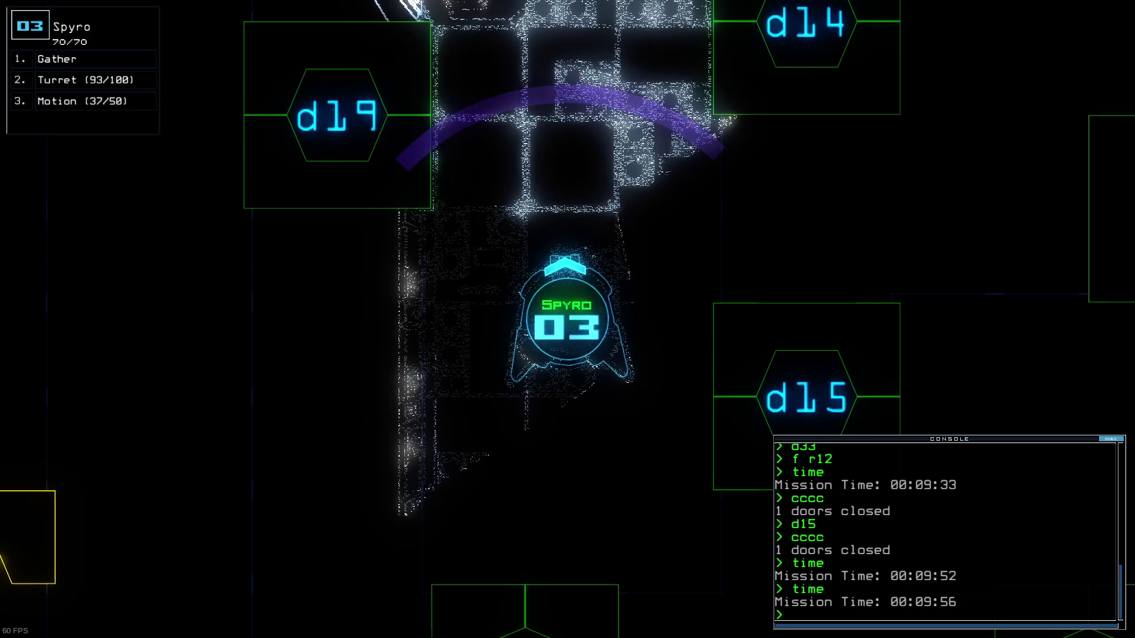
text(e)
key(Return)
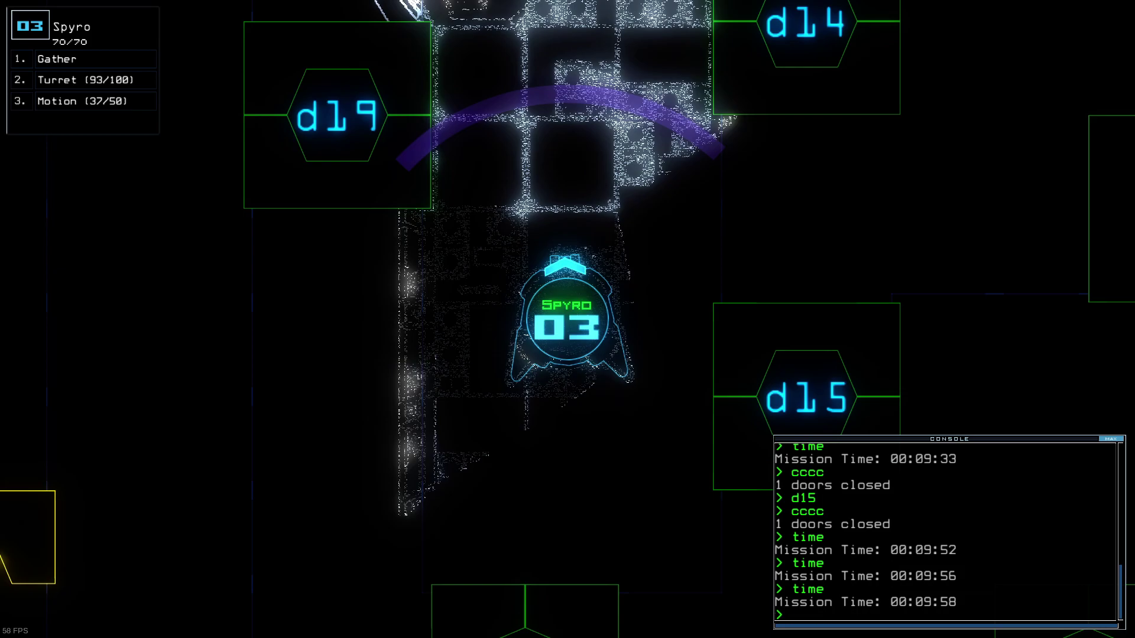
text(time)
key(Return)
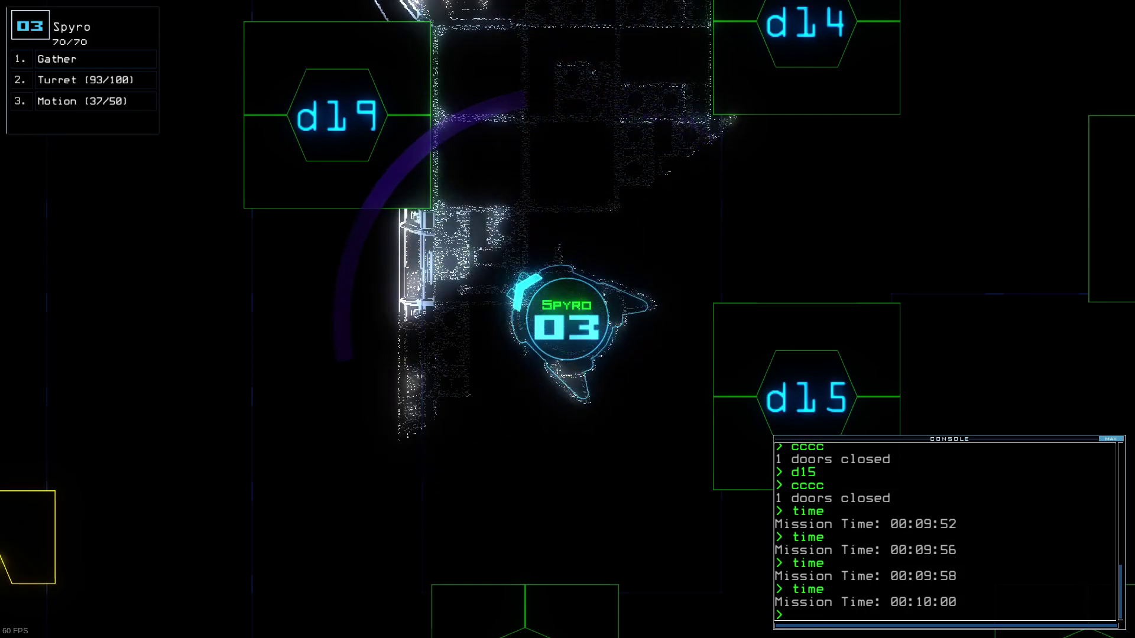
key(Down)
key(Up)
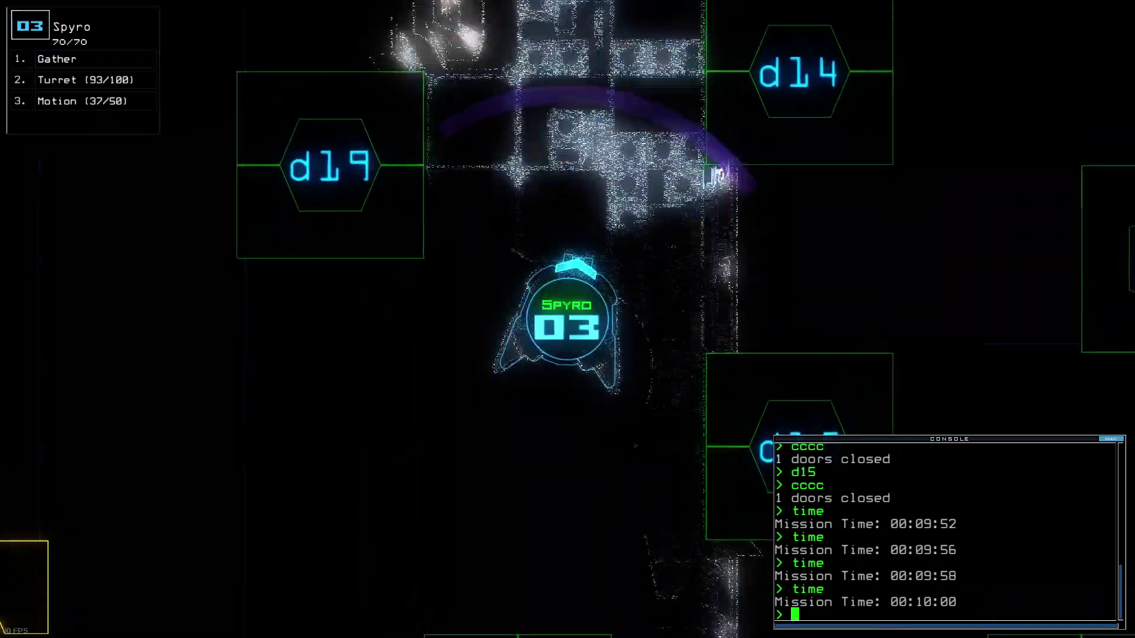
key(Up)
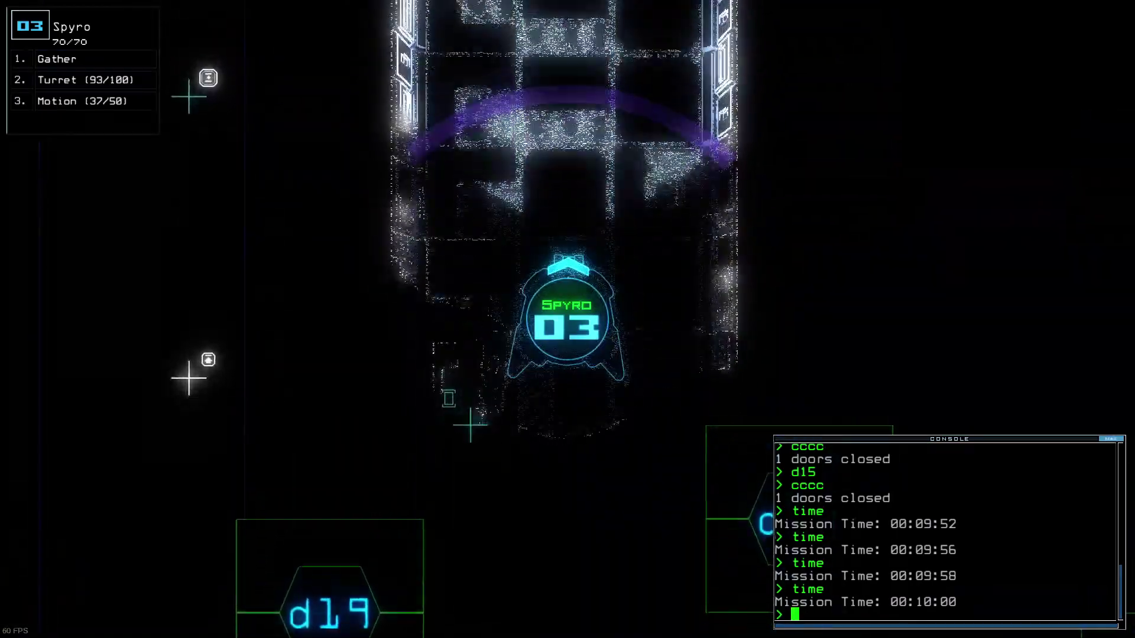
key(Up)
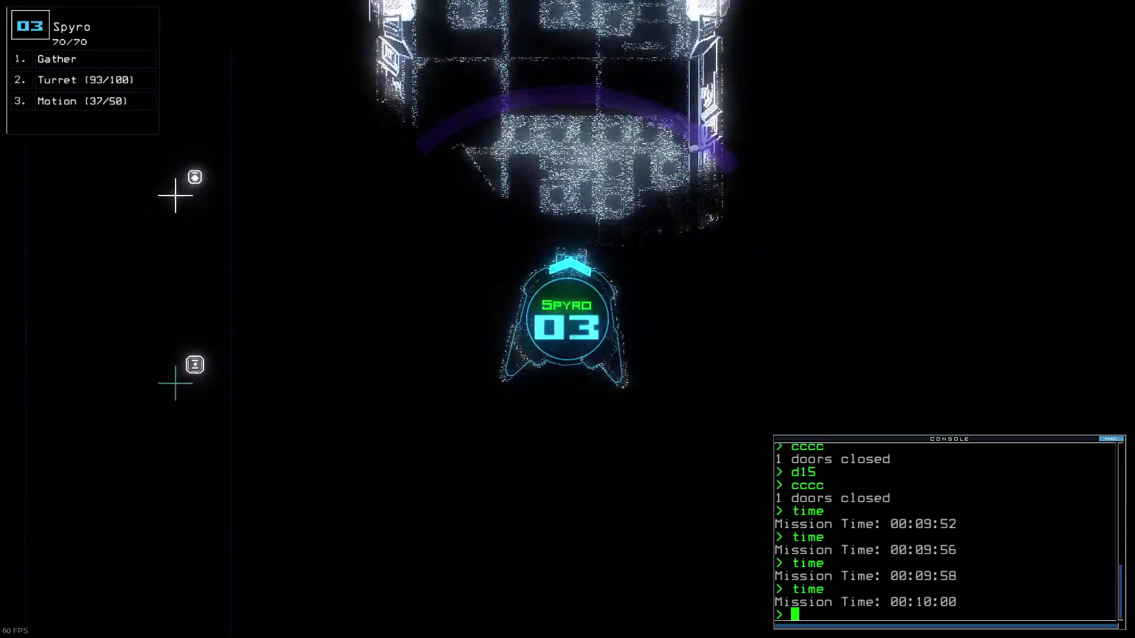
key(space)
text(motion)
Activate motion sensors, open door d38, and check the mission clock (11:21)
key(Return)
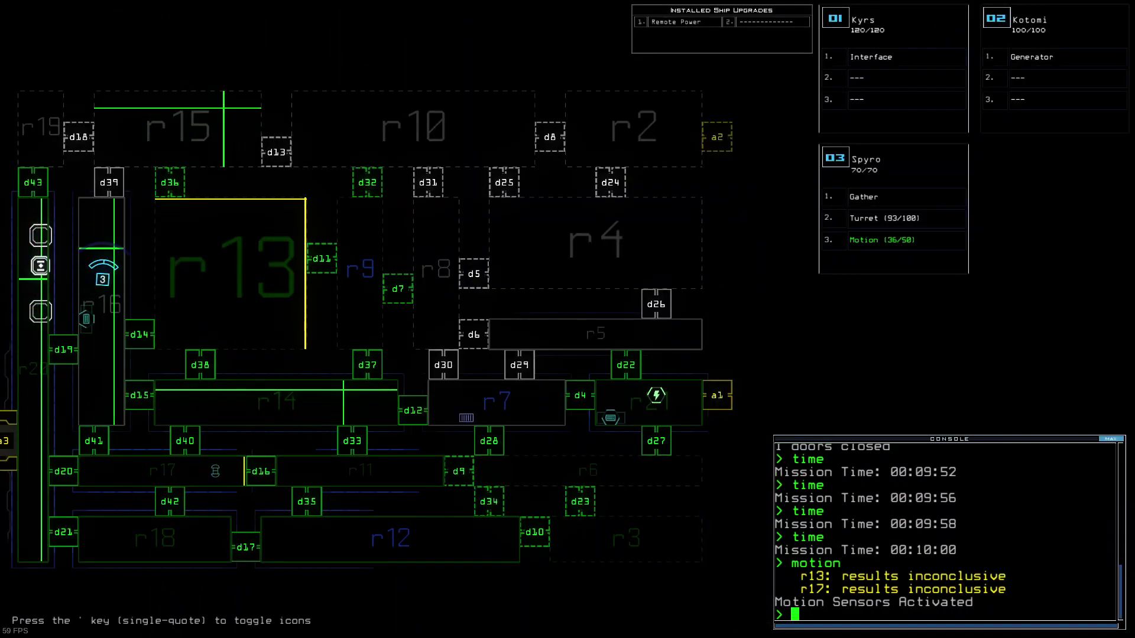
text(d38)
key(Return)
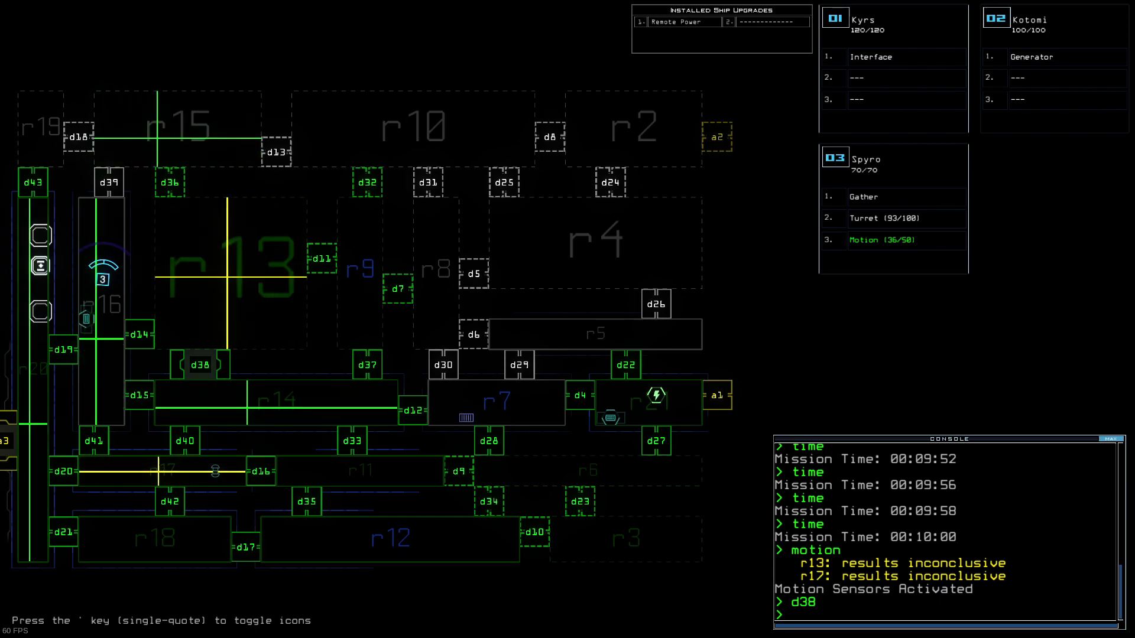
text(me)
key(Return)
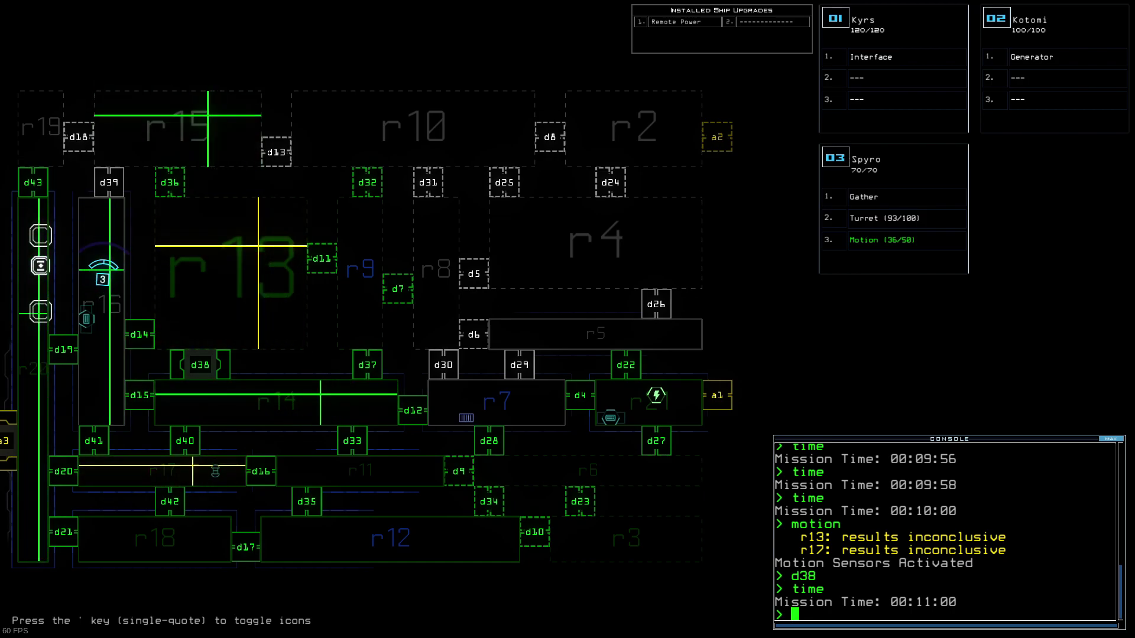
scroll(1103, 571, up, 5)
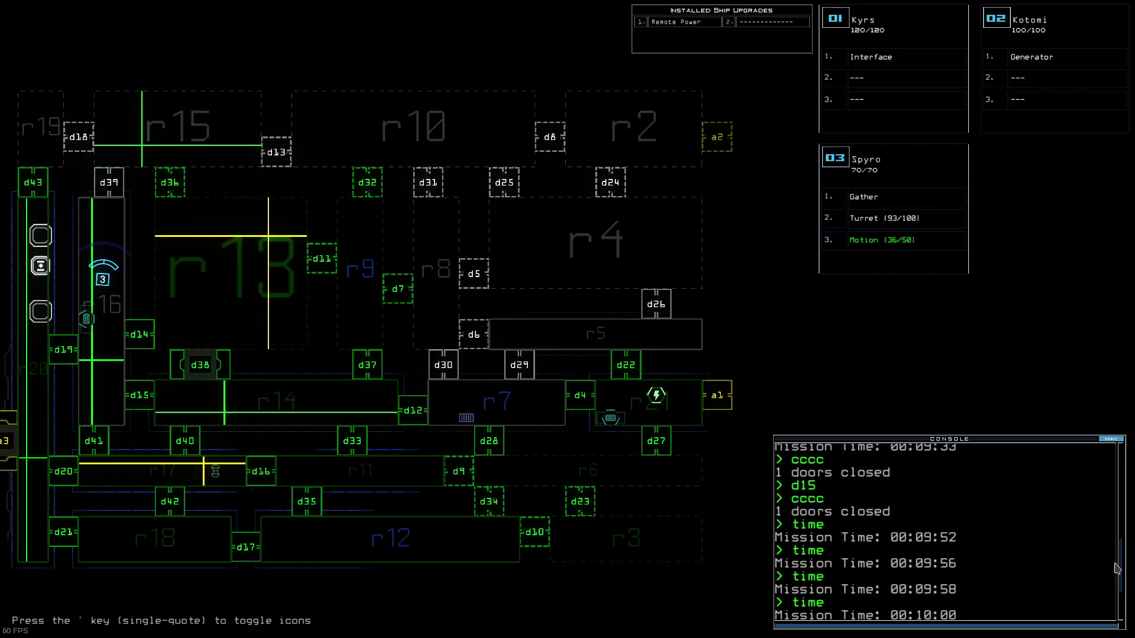
scroll(1106, 545, up, 3)
scroll(1102, 523, up, 3)
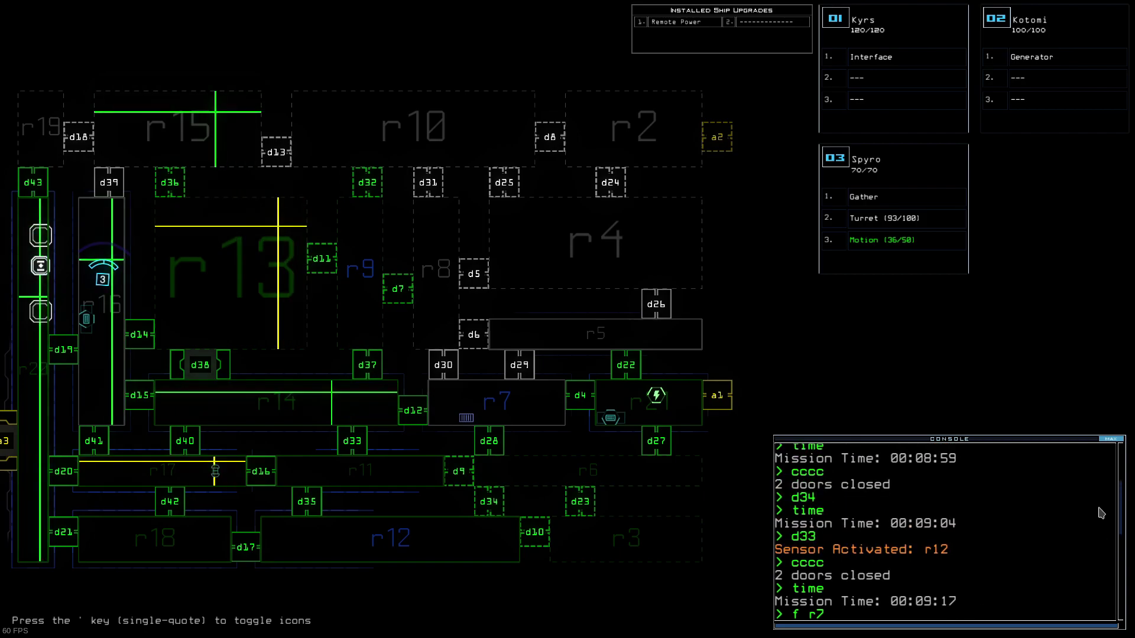
scroll(1100, 514, down, 3)
scroll(1108, 558, down, 3)
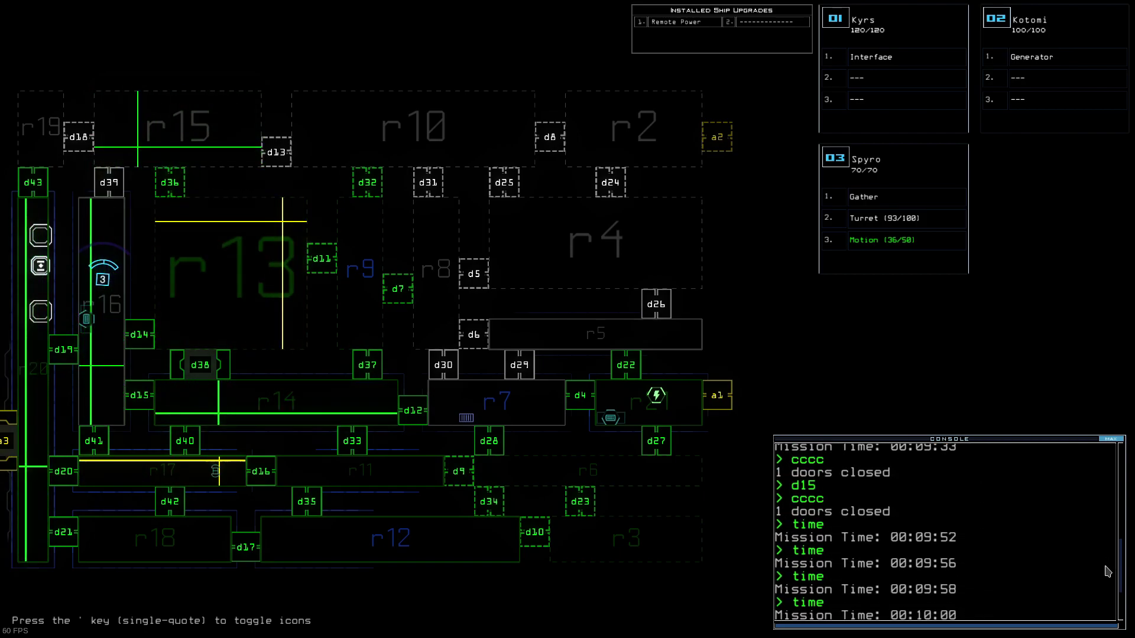
scroll(1115, 590, down, 3)
scroll(1115, 590, up, 3)
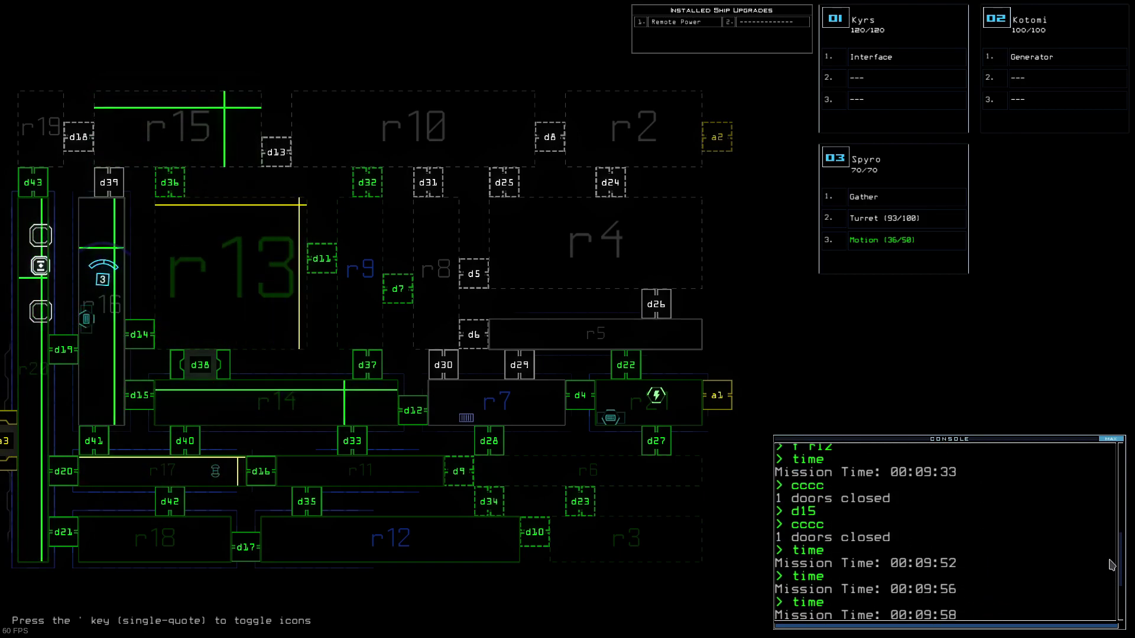
scroll(1114, 592, down, 4)
scroll(1112, 594, down, 1)
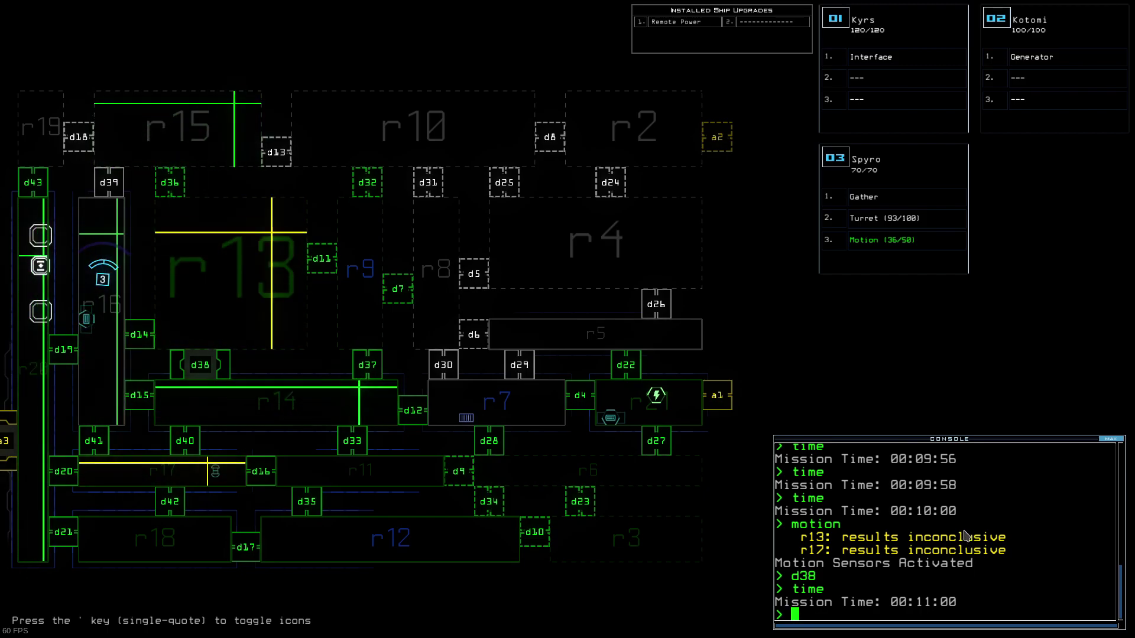
text(time)
key(Return)
Close the open door, then open door d14 and drive Spyro into the room
key(space)
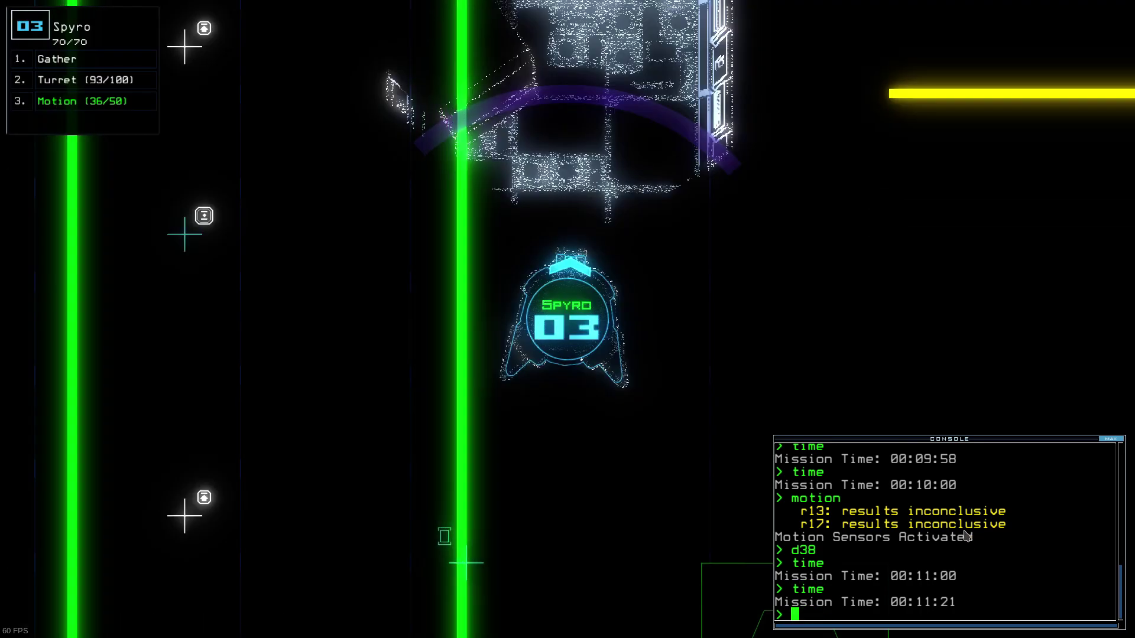
text(cccc)
key(Return)
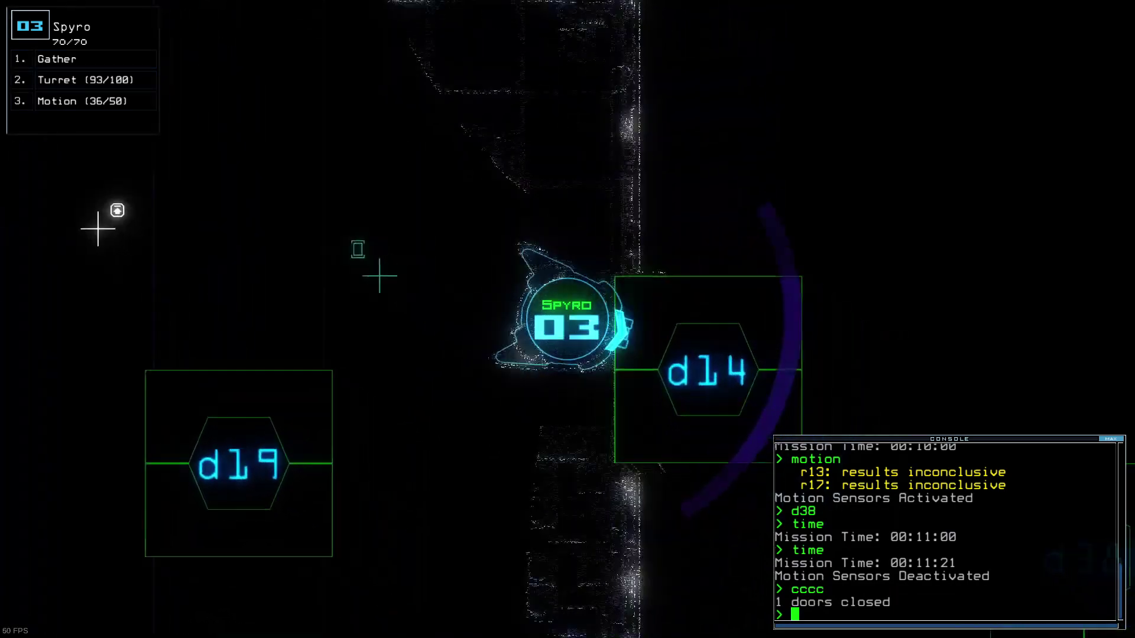
text(d14)
key(grave)
key(grave)
key(Return)
key(Page_Up)
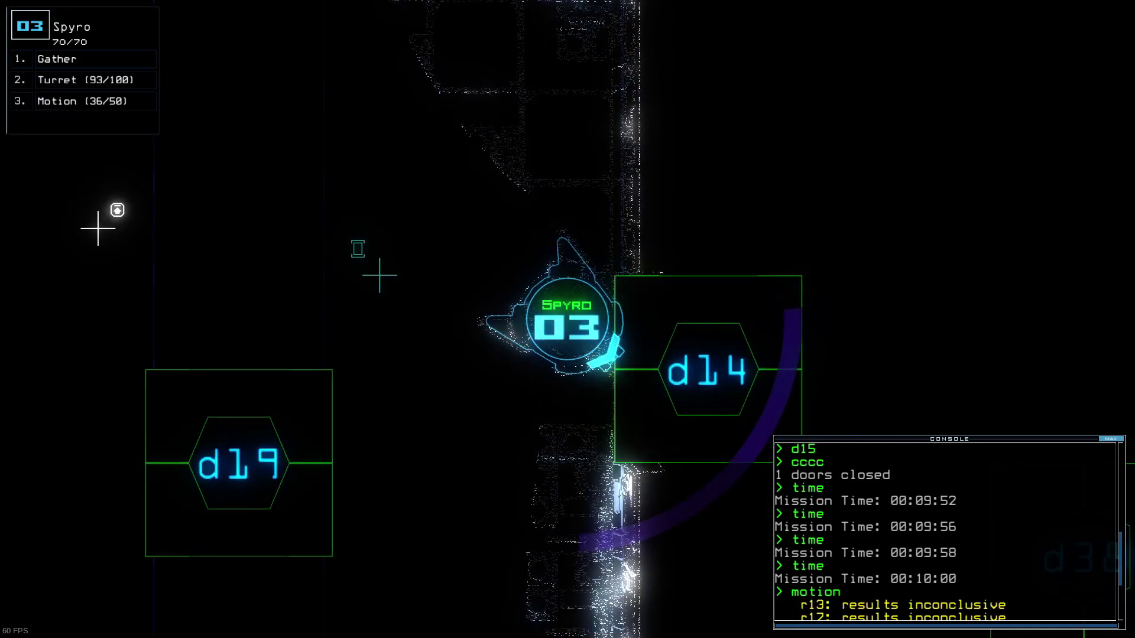
key(grave)
key(grave)
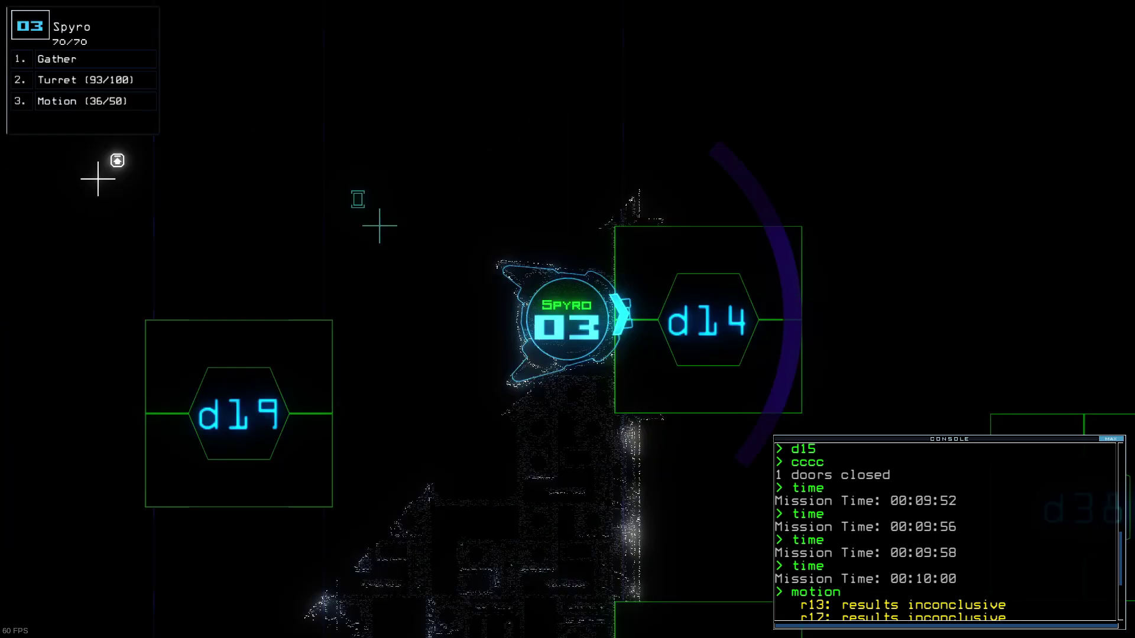
key(Right)
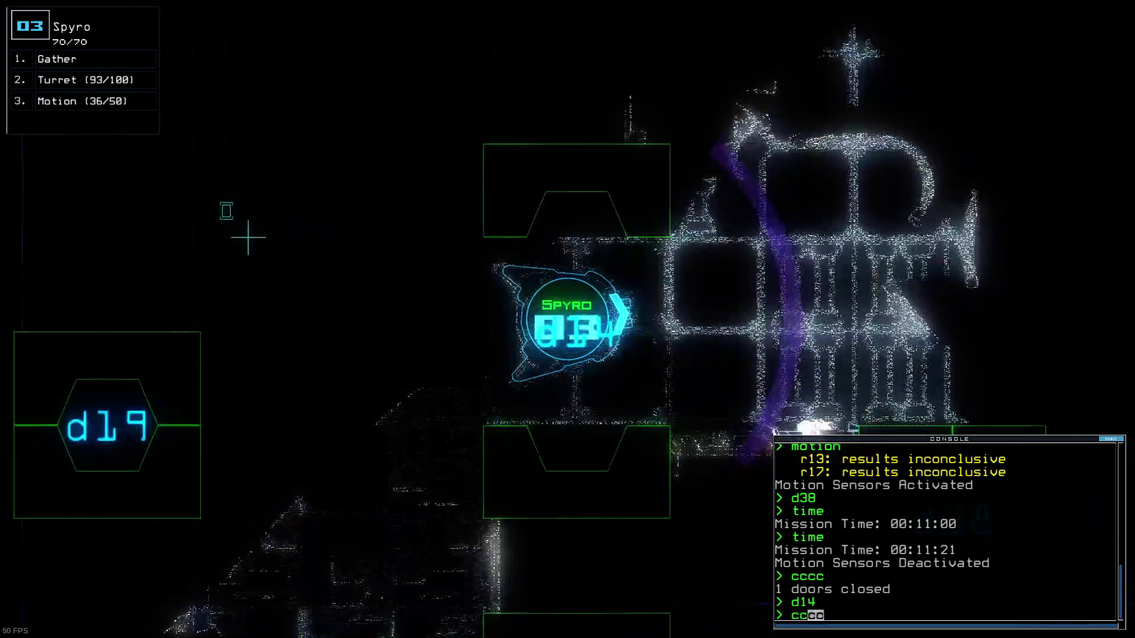
text(cc)
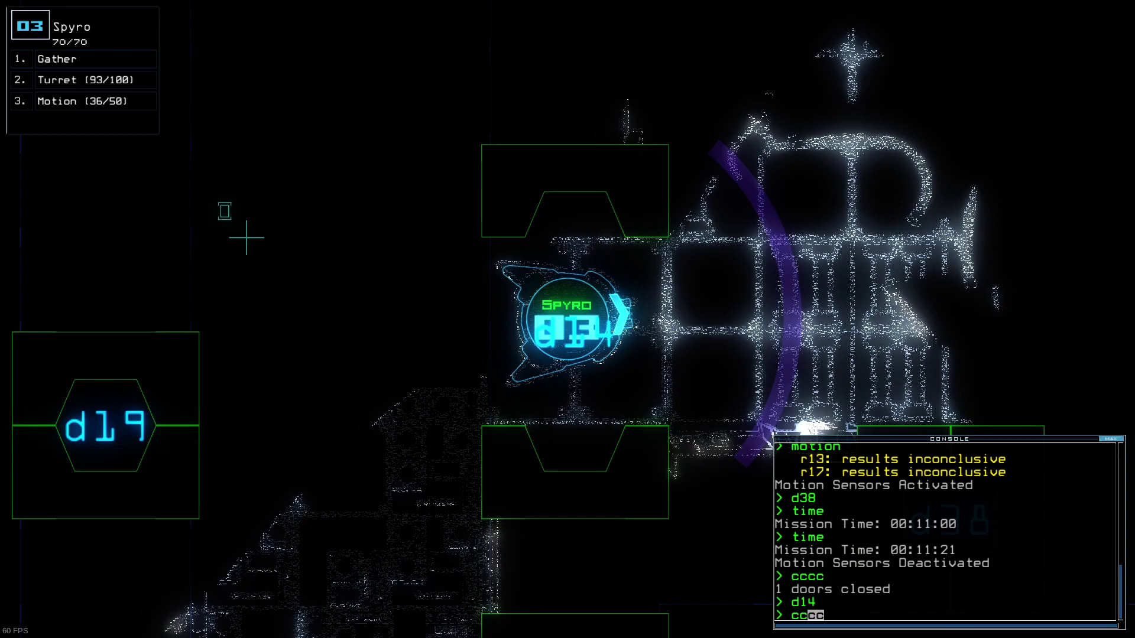
text(ime)
Survey the new room with Spyro, check the time (11:49), and run a motion scan
key(Return)
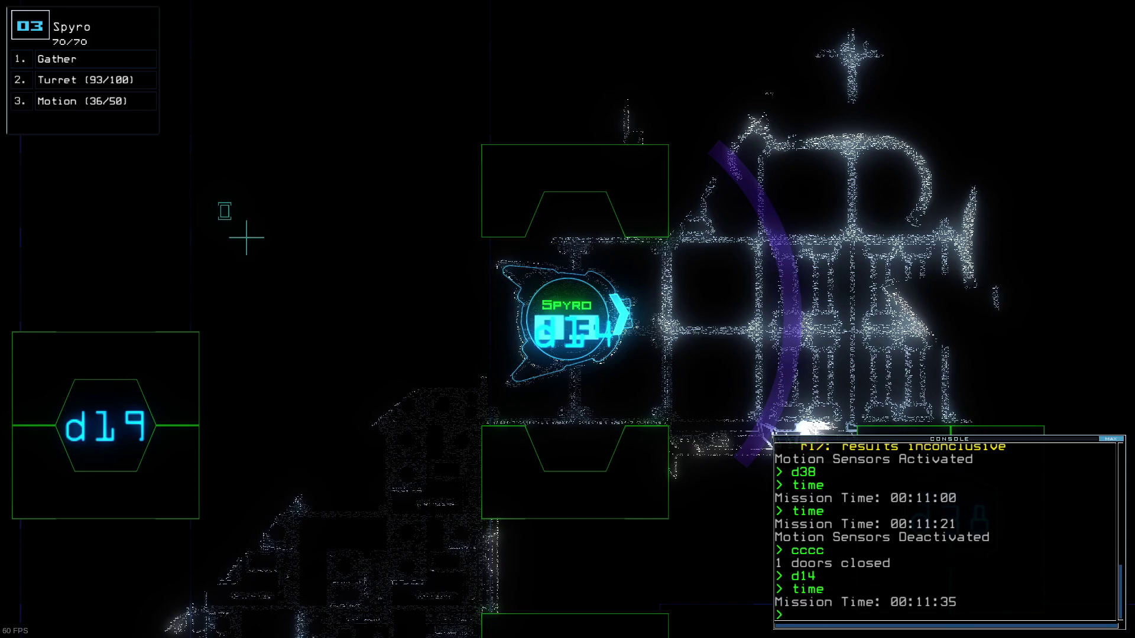
key(space)
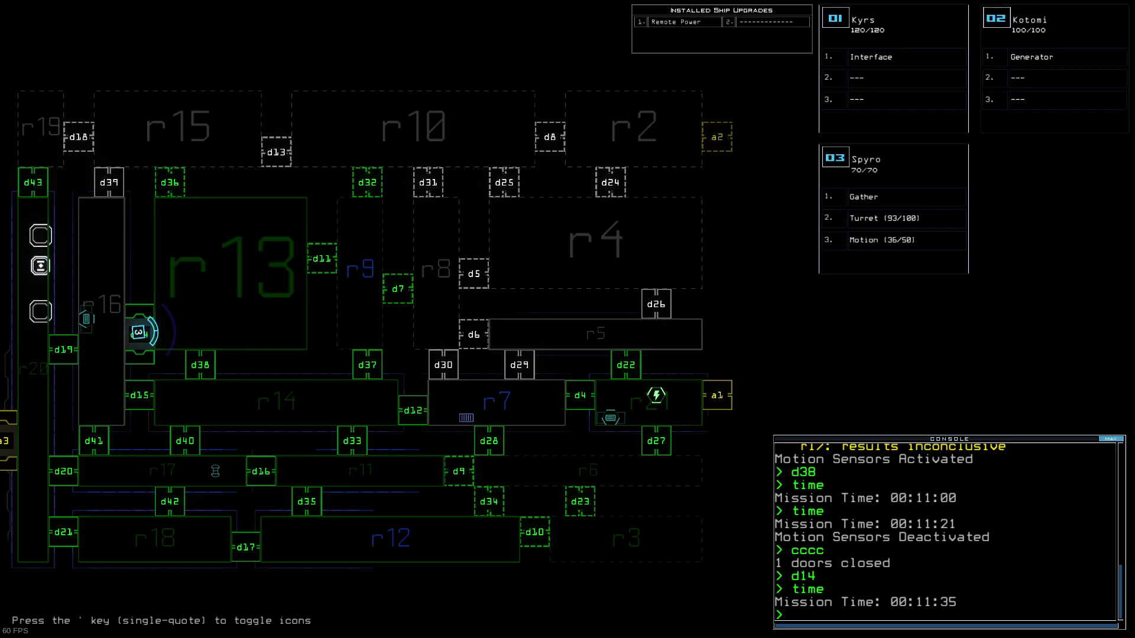
key(space)
key(Left)
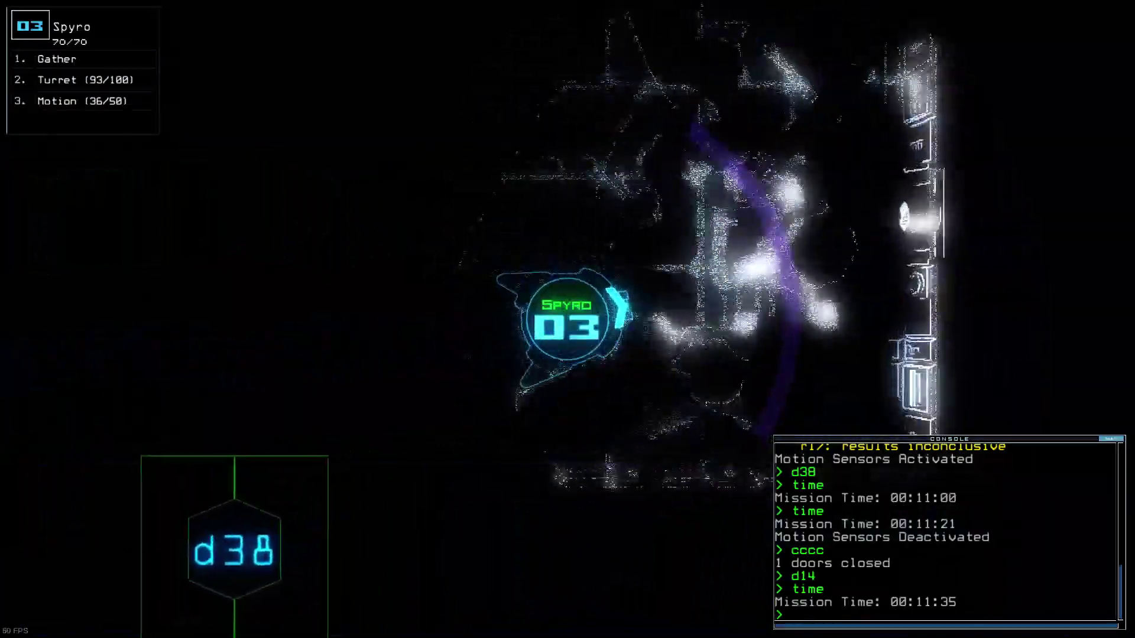
key(Up)
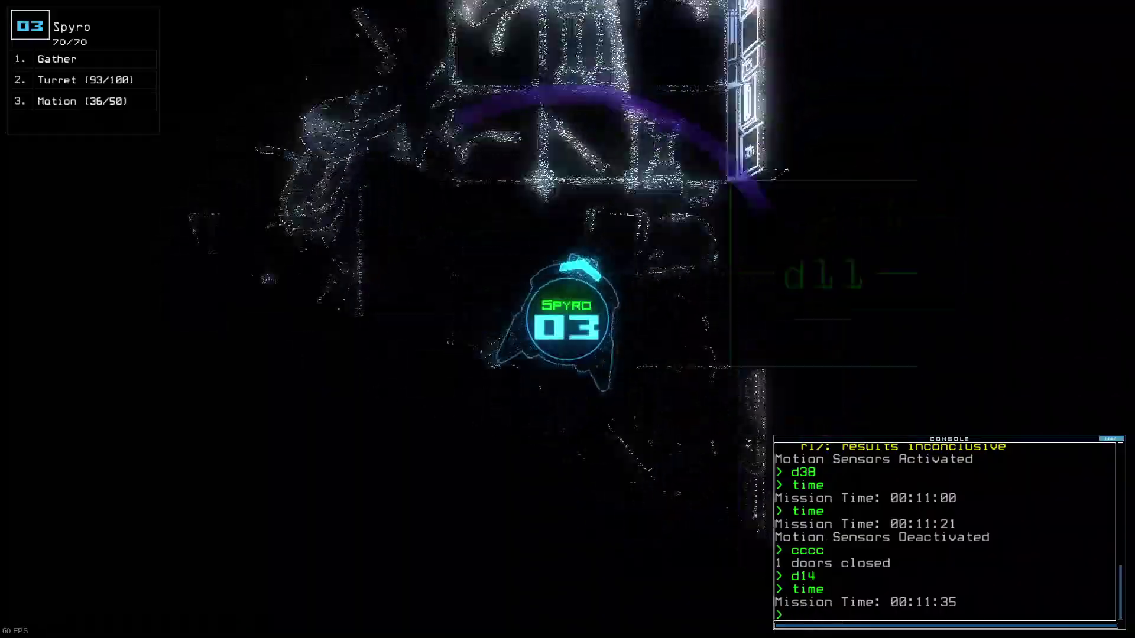
key(Left)
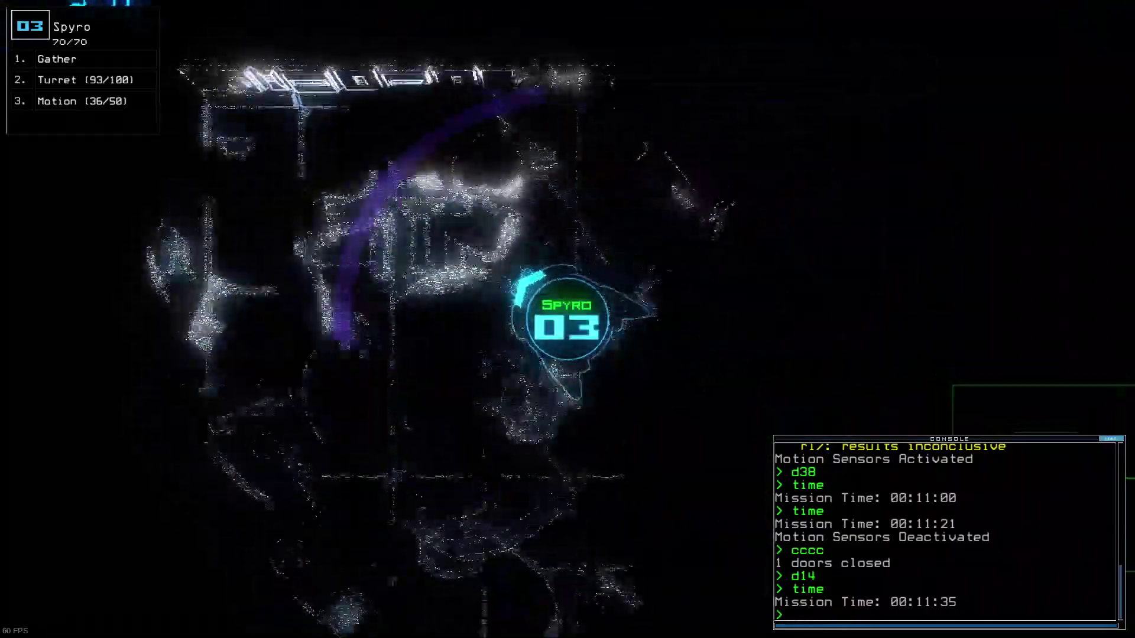
key(Down)
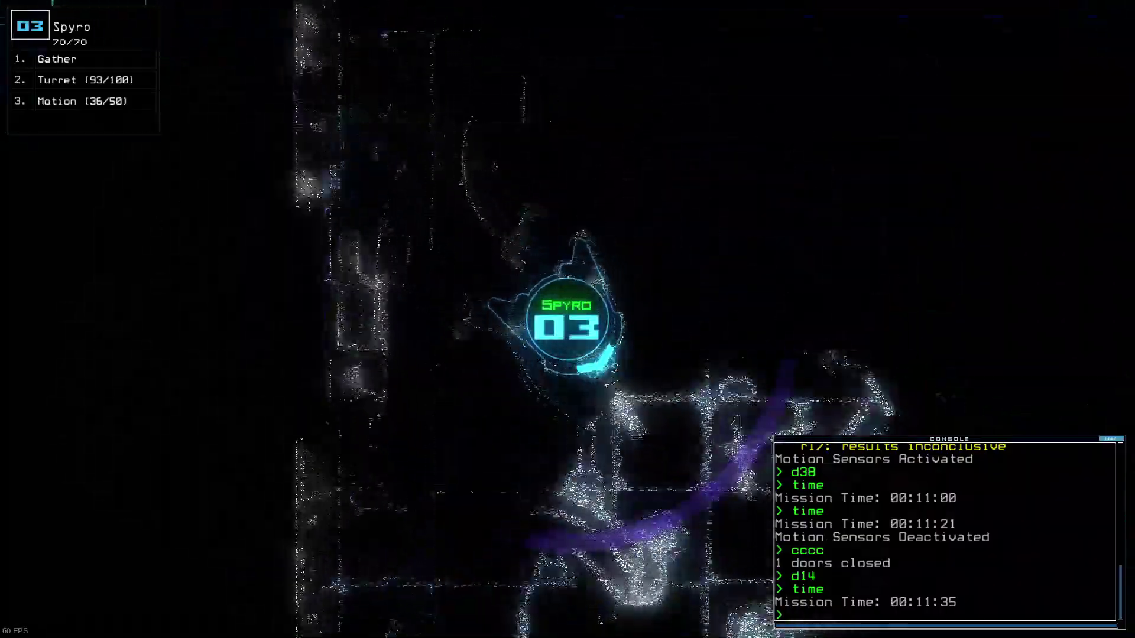
text(time)
key(Return)
key(Up)
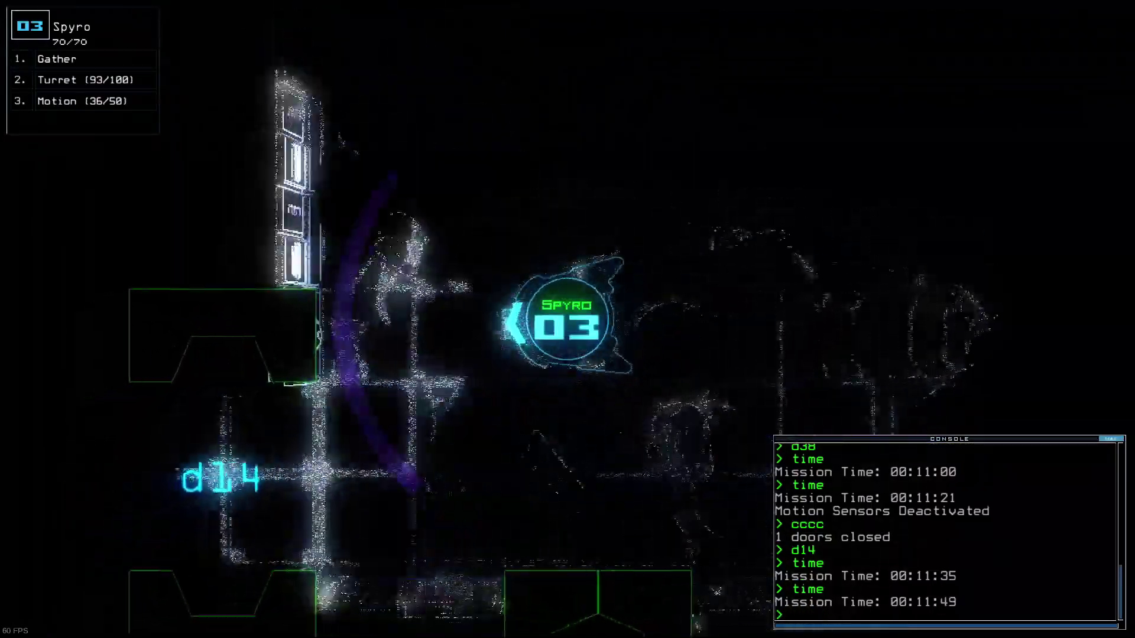
text(mo)
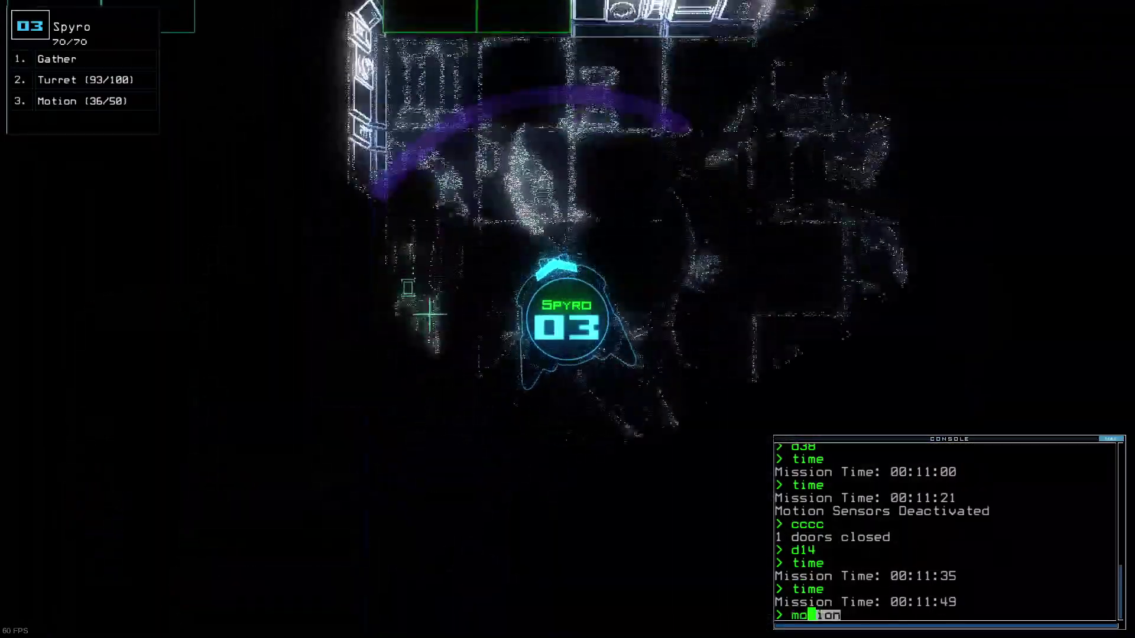
text(tion)
key(Return)
text(d36)
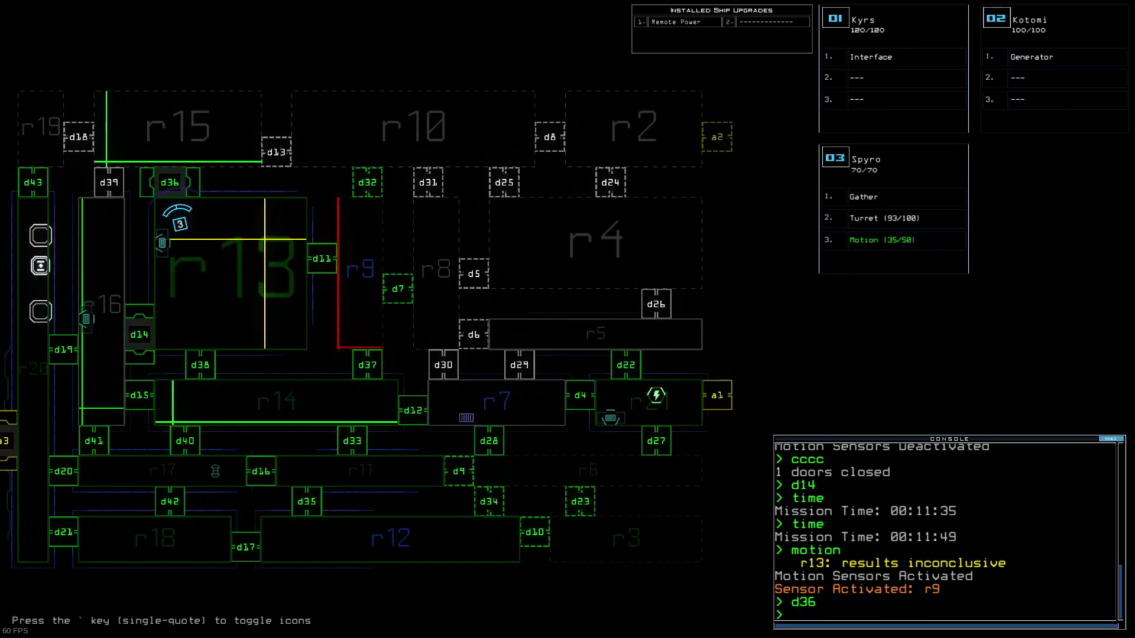
text(tim)
Open door d36, move Spyro past it, and check the mission clock twice (00:12:01)
key(Return)
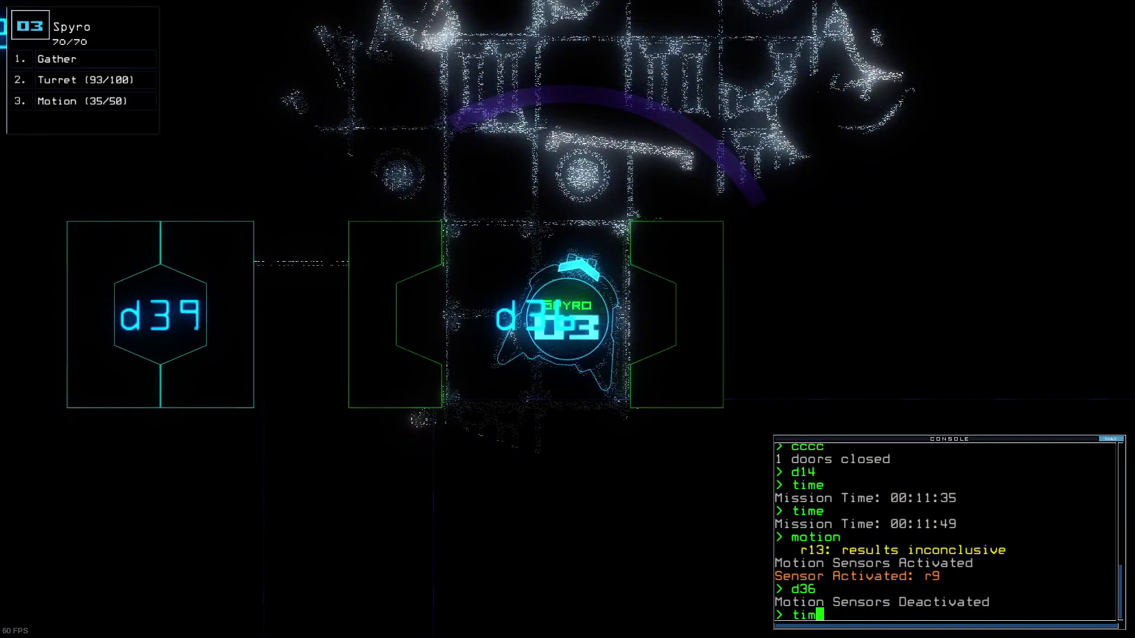
text(e)
key(Return)
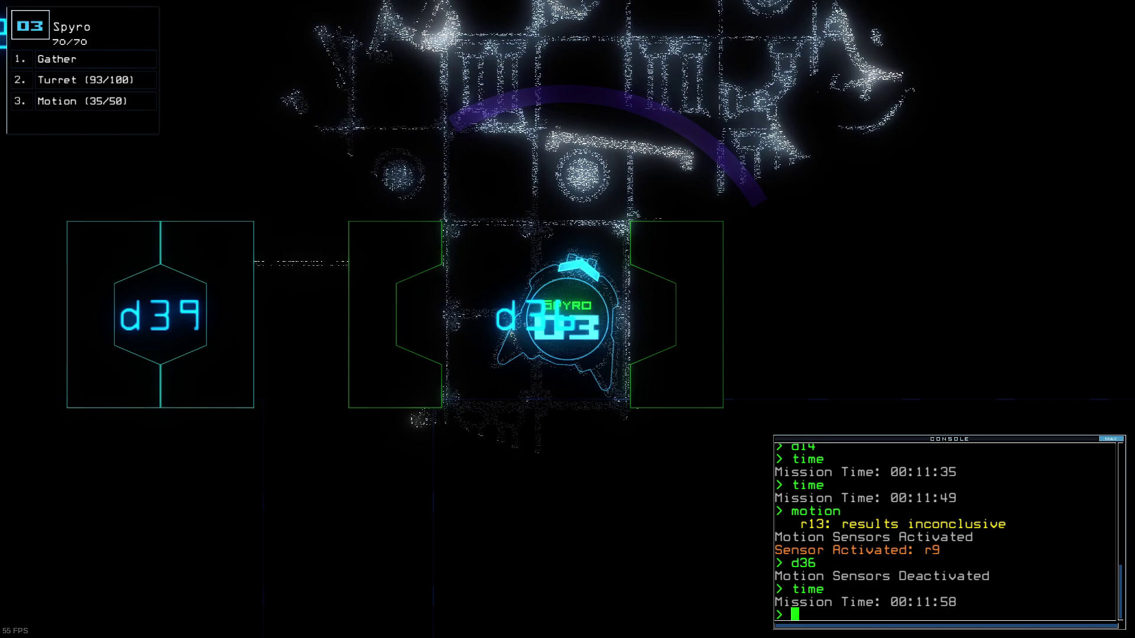
text(time)
key(Return)
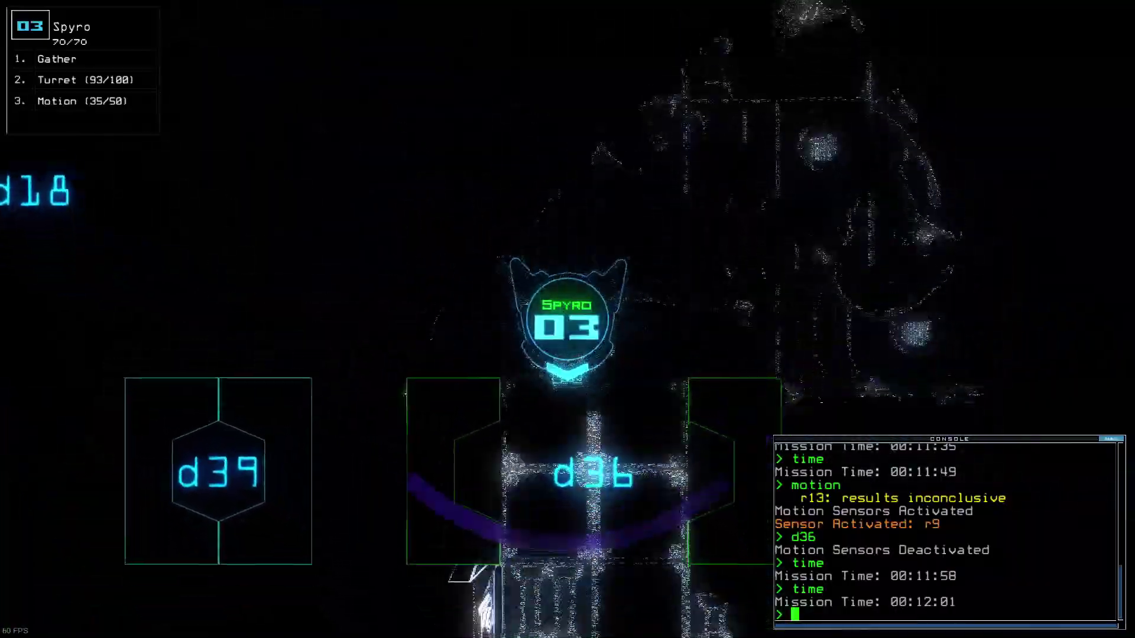
text(cccc)
Close the doors around Spyro and drive it up to door d11
key(Return)
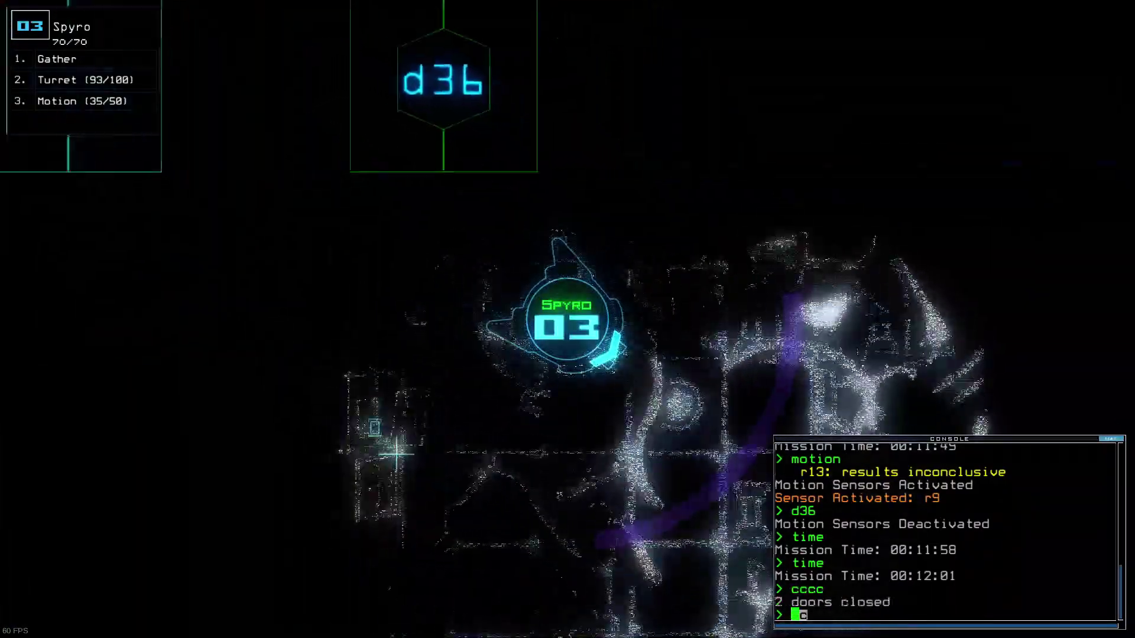
key(space)
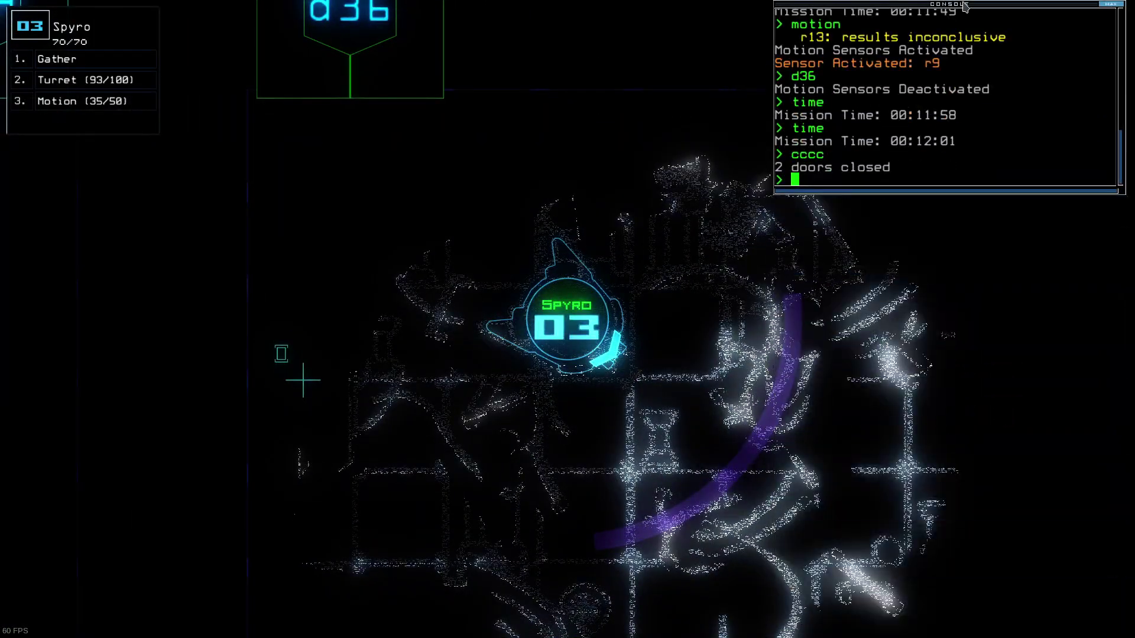
key(space)
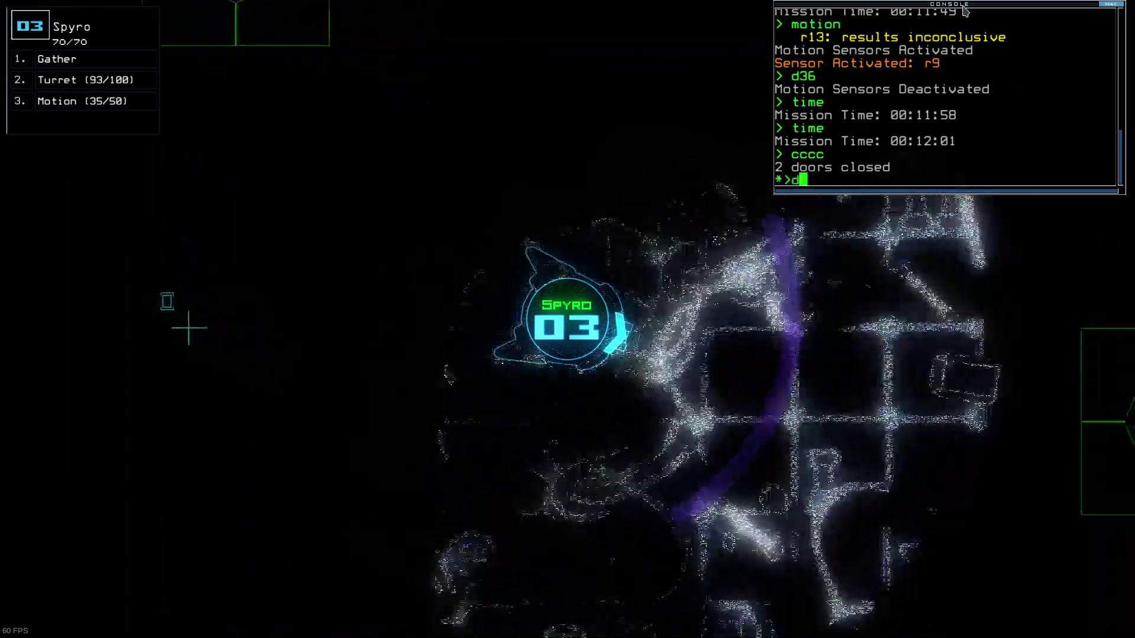
text(d11)
key(Right)
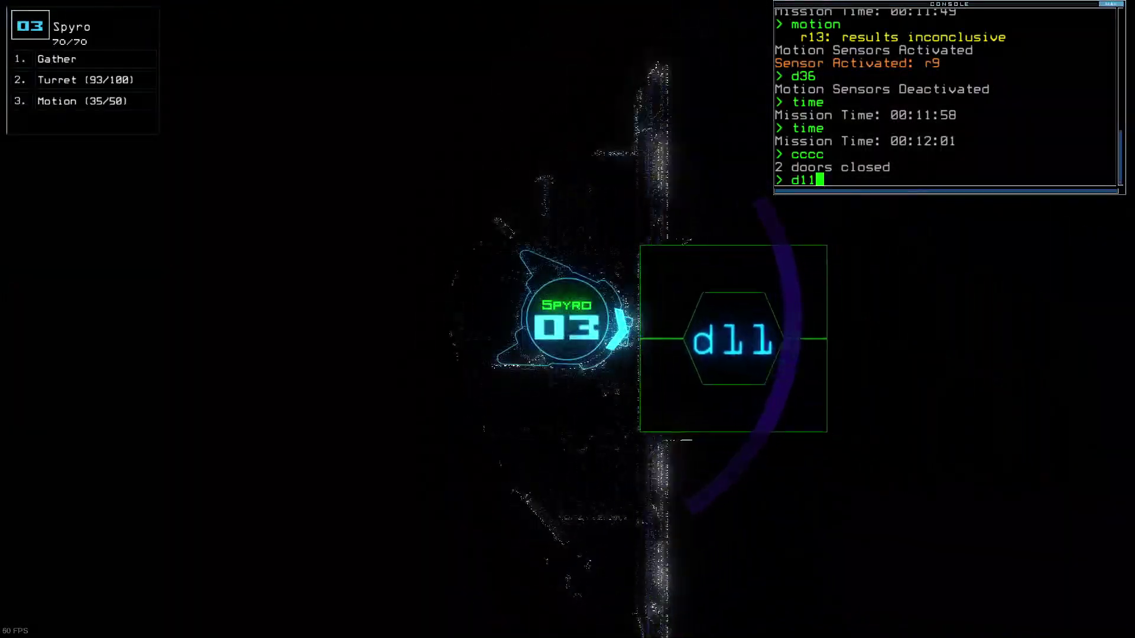
key(space)
key(space)
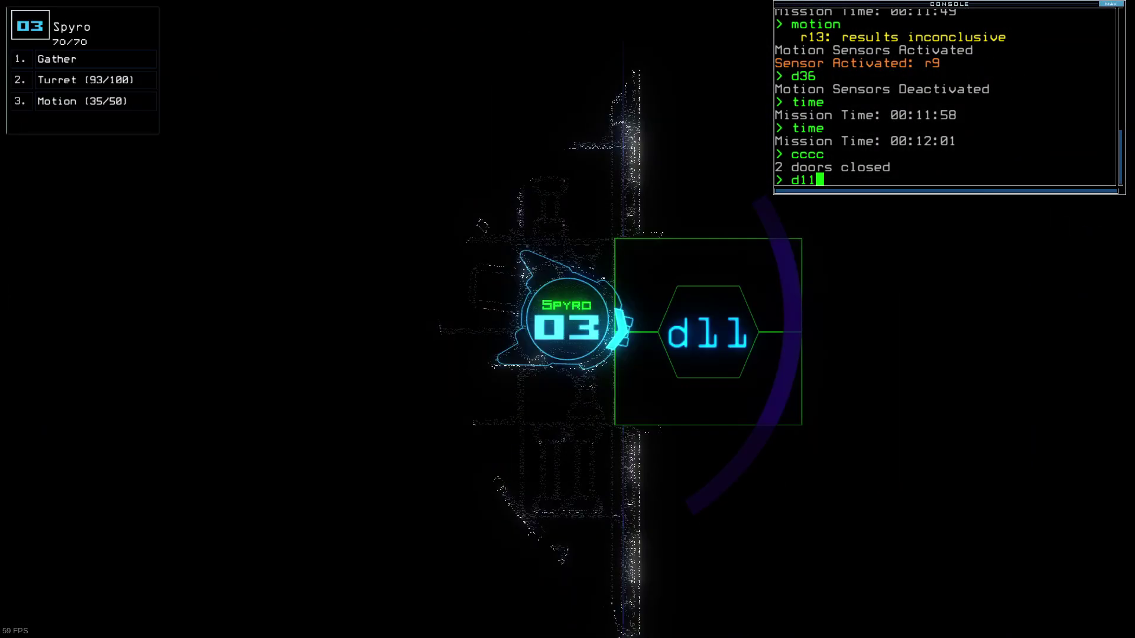
text(e)
Check the mission clock and turn Spyro's view toward door d14
key(Return)
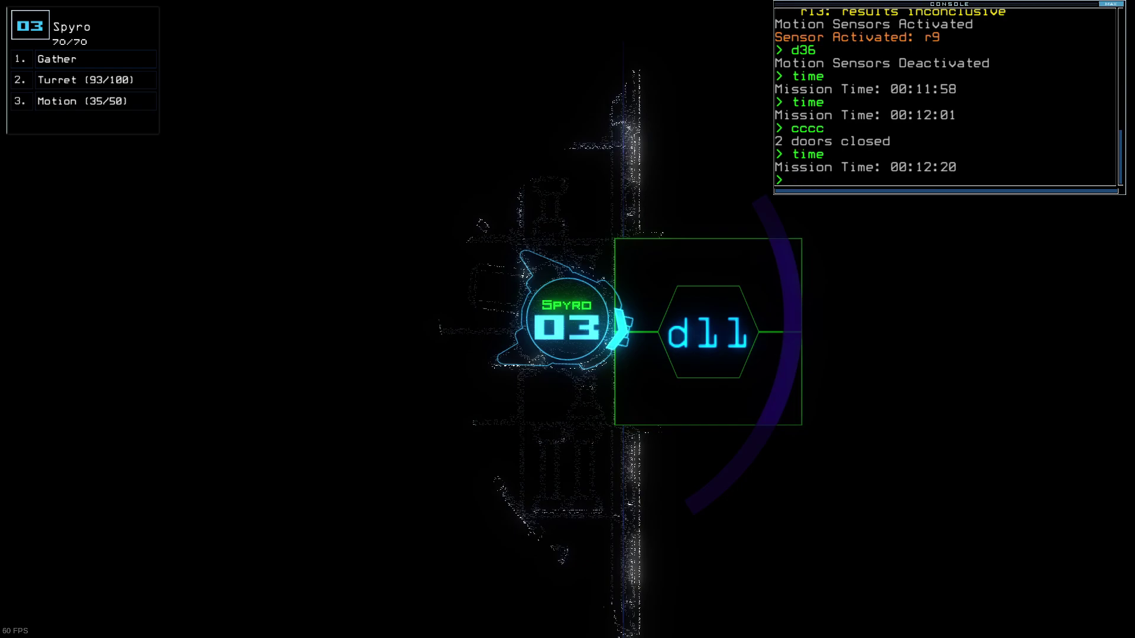
key(space)
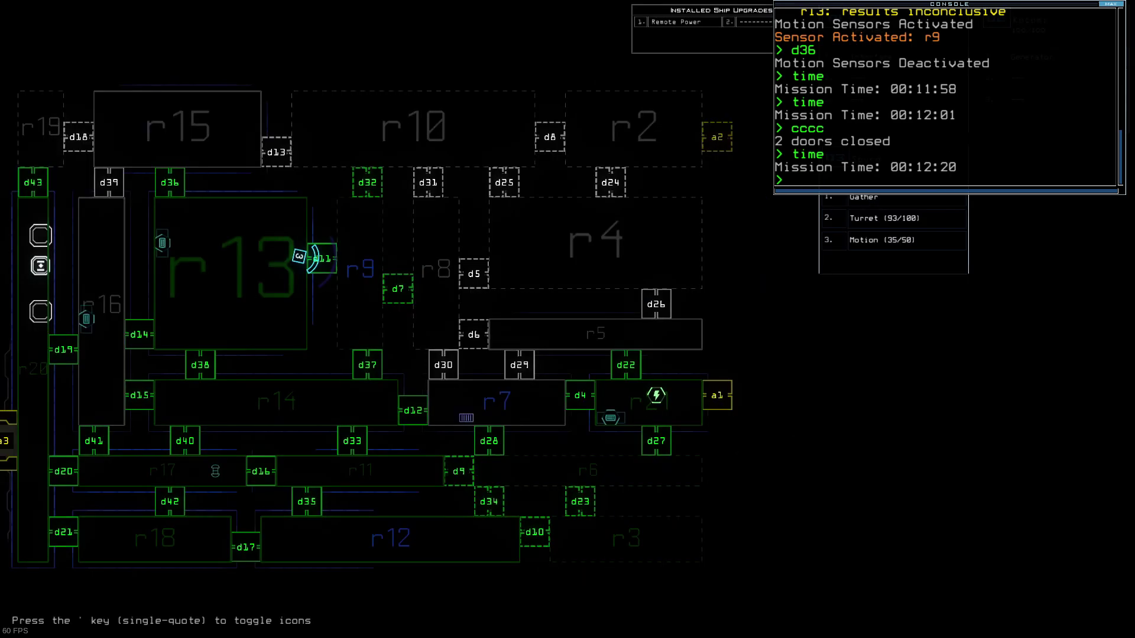
key(space)
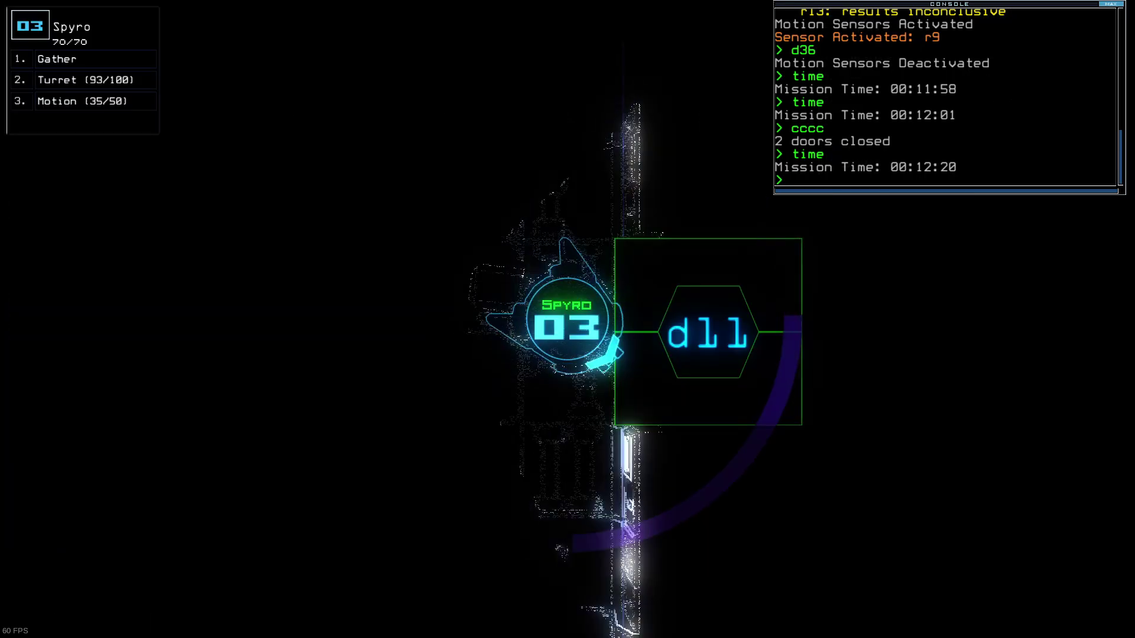
drag(399, 355, 488, 355)
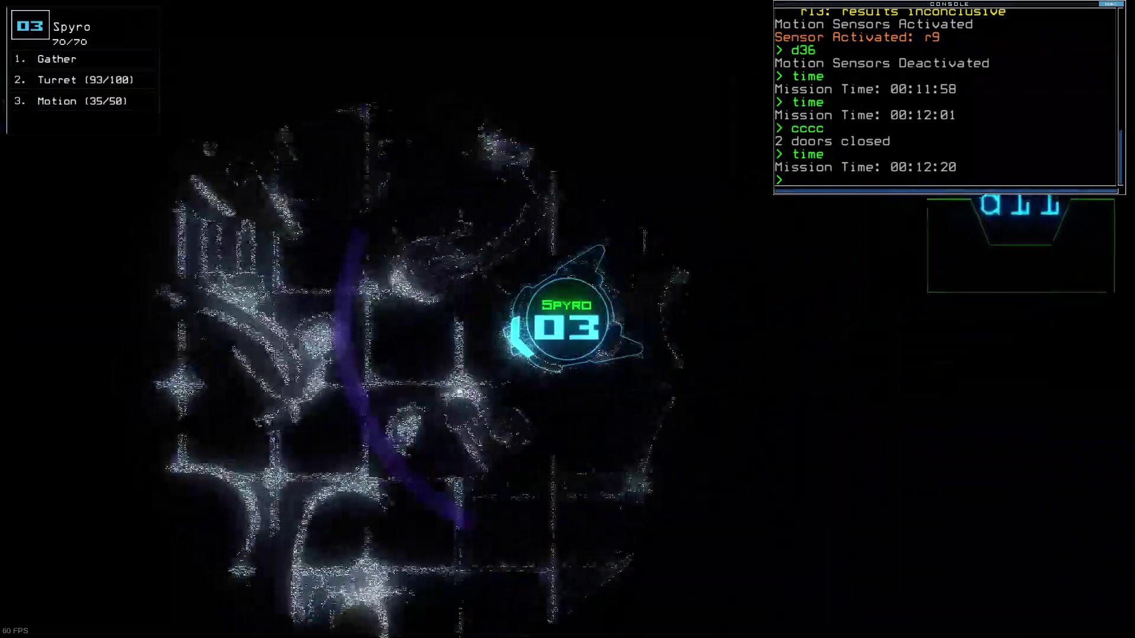
text(d14)
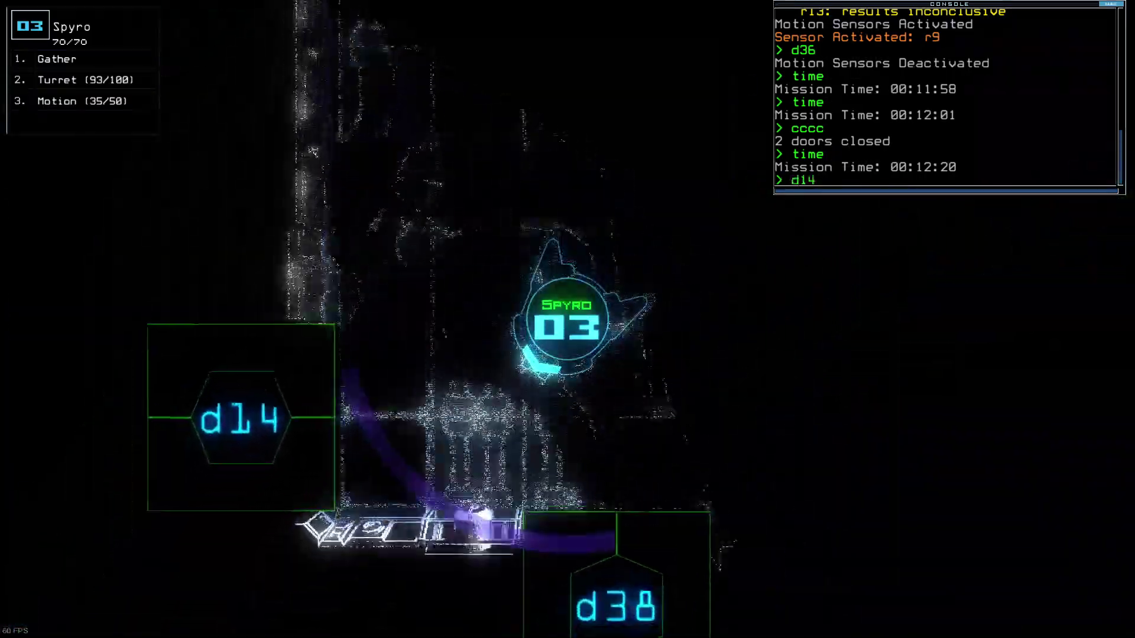
key(space)
Open doors d14 and d19
key(Return)
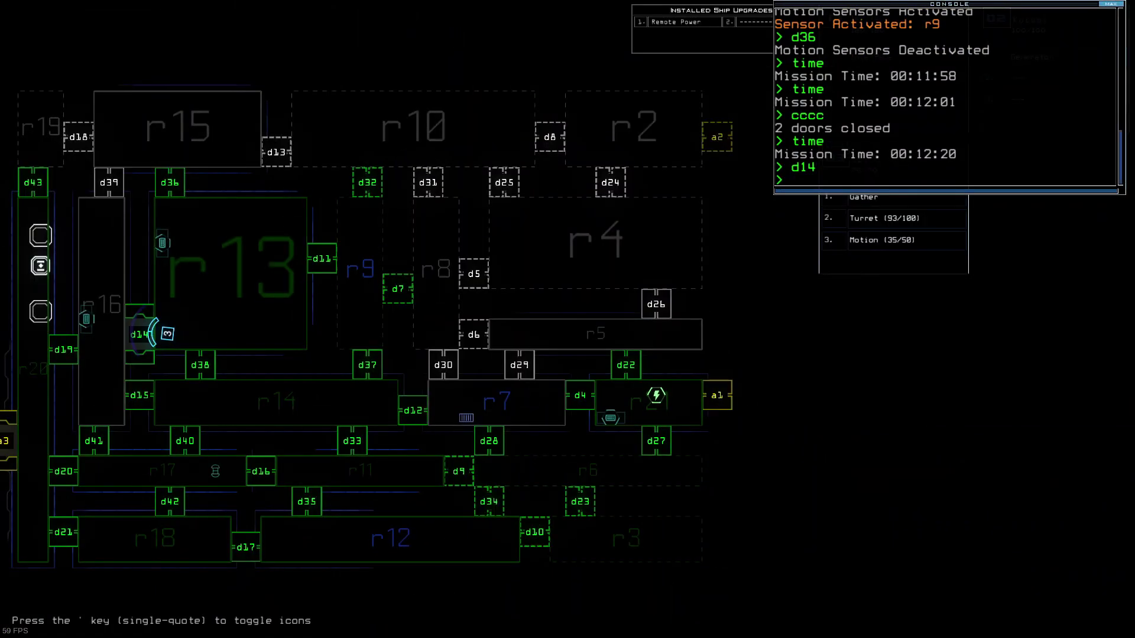
text(9)
key(Return)
key(space)
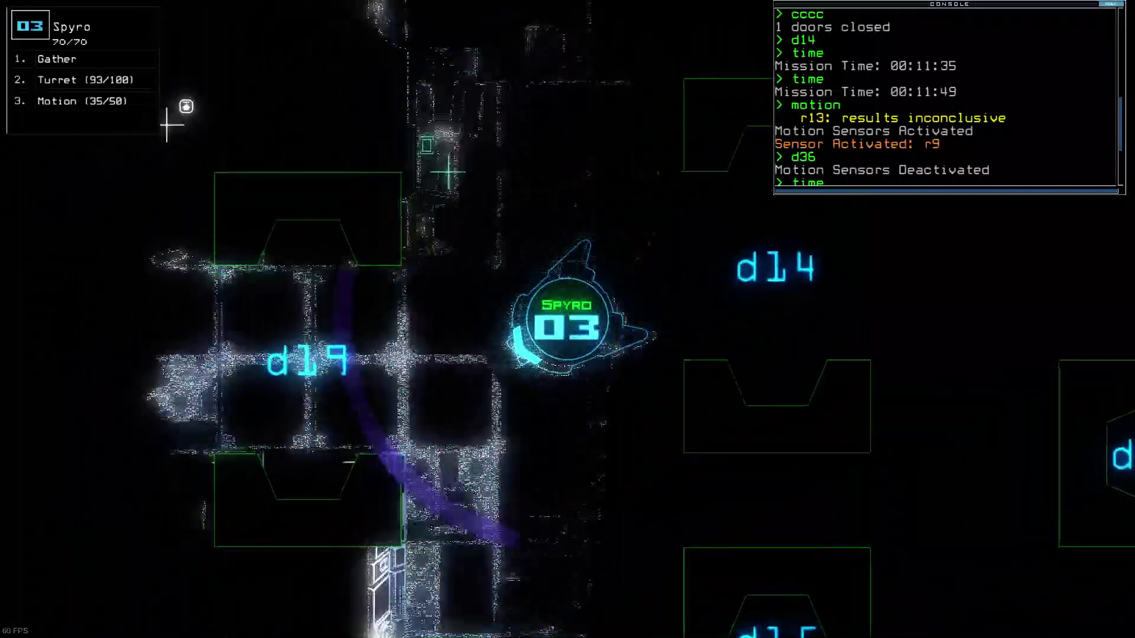
key(space)
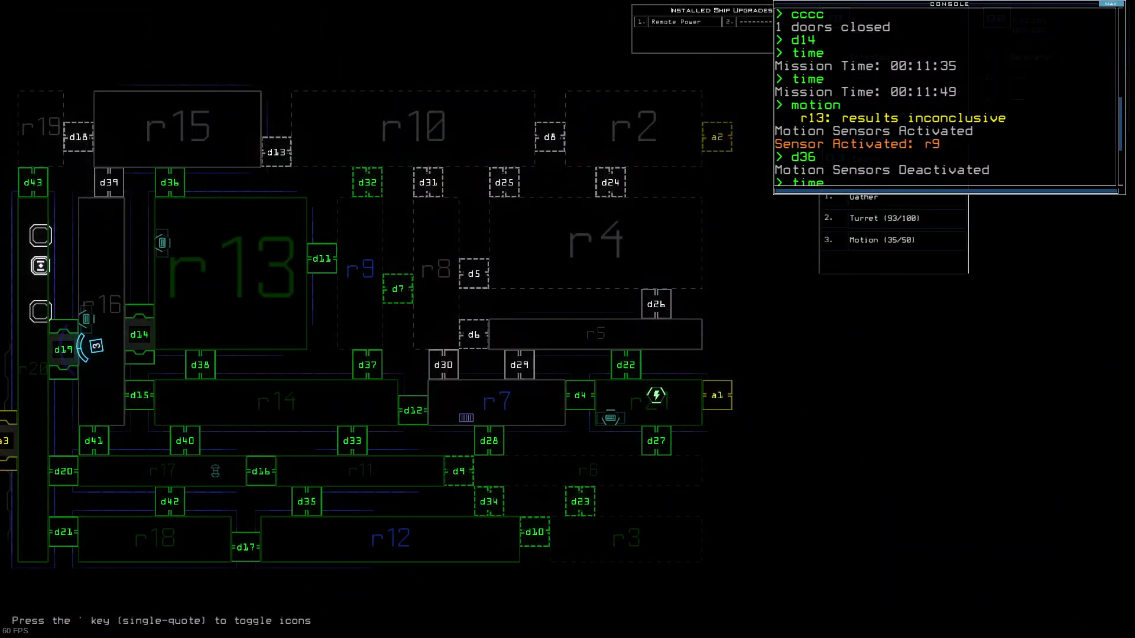
text(mo)
Scan for motion, open door d15, check the clock, and discard the pending d43 command
key(Return)
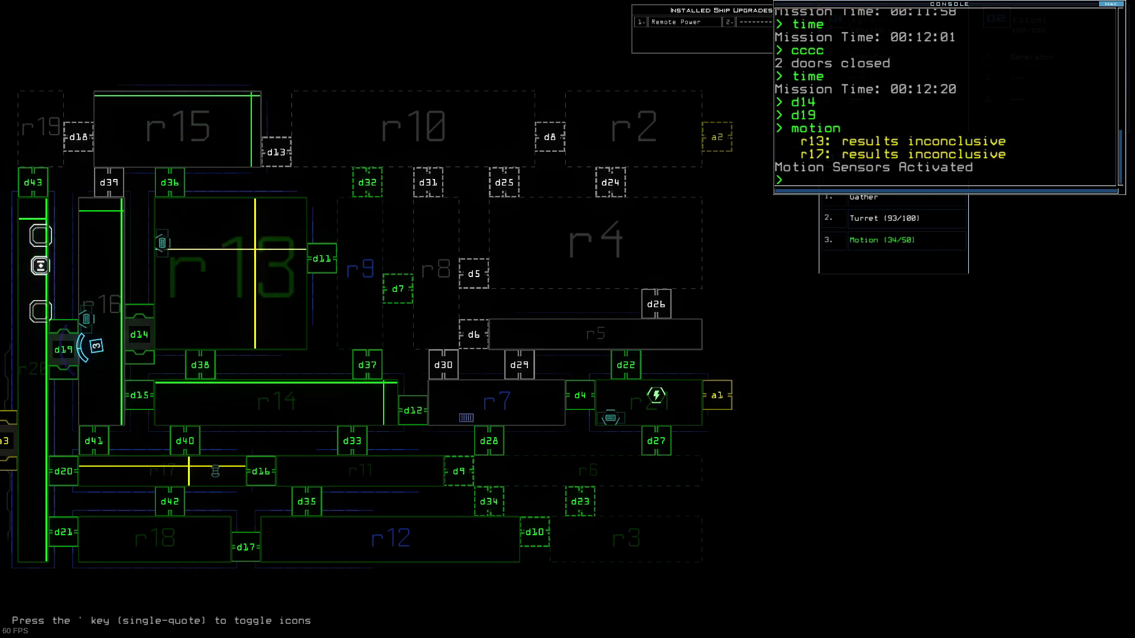
text(d15)
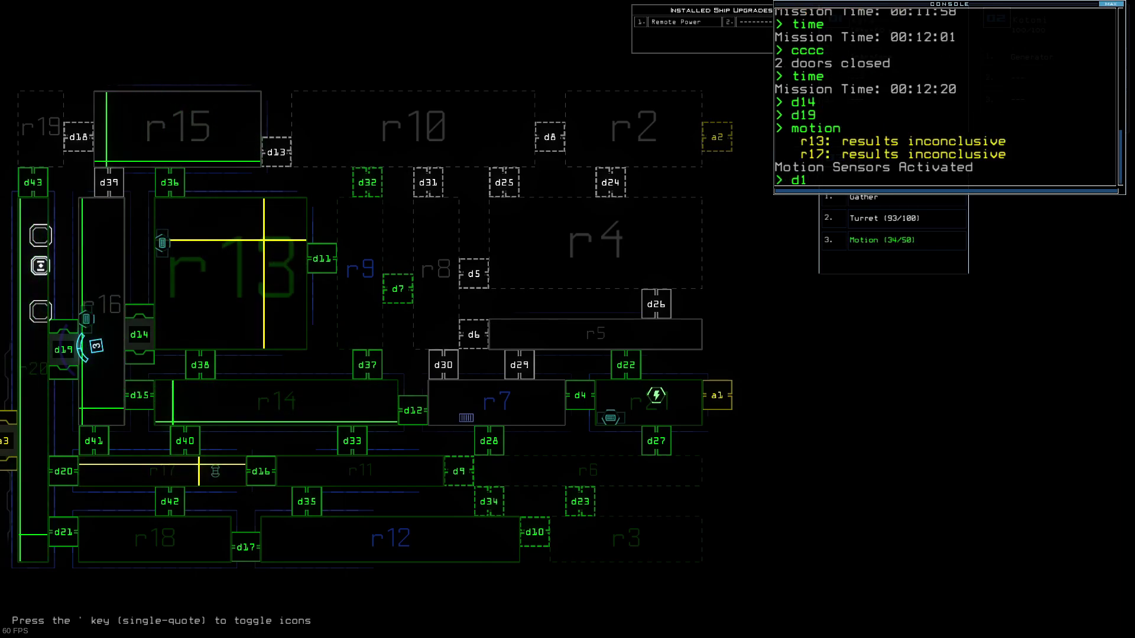
key(Return)
key(space)
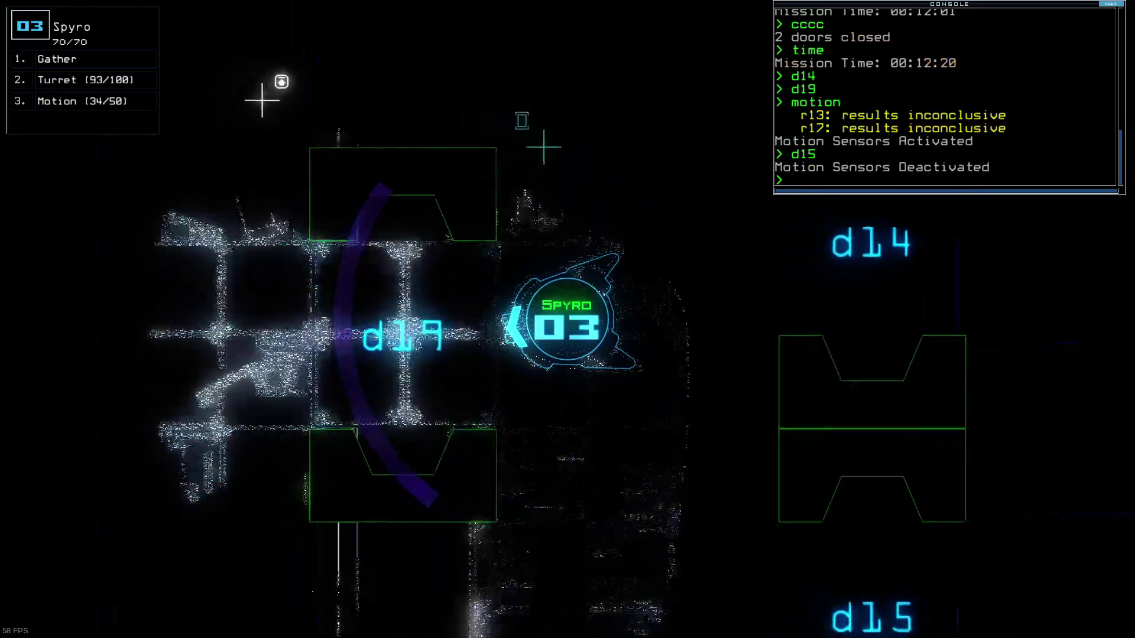
text(time)
key(Return)
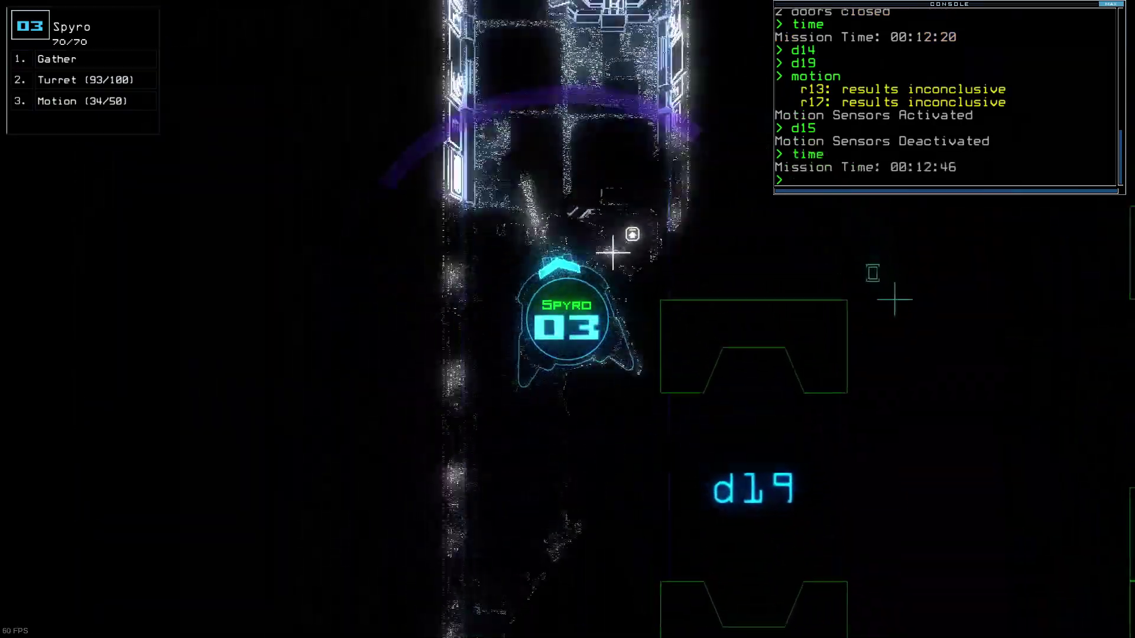
text(d43)
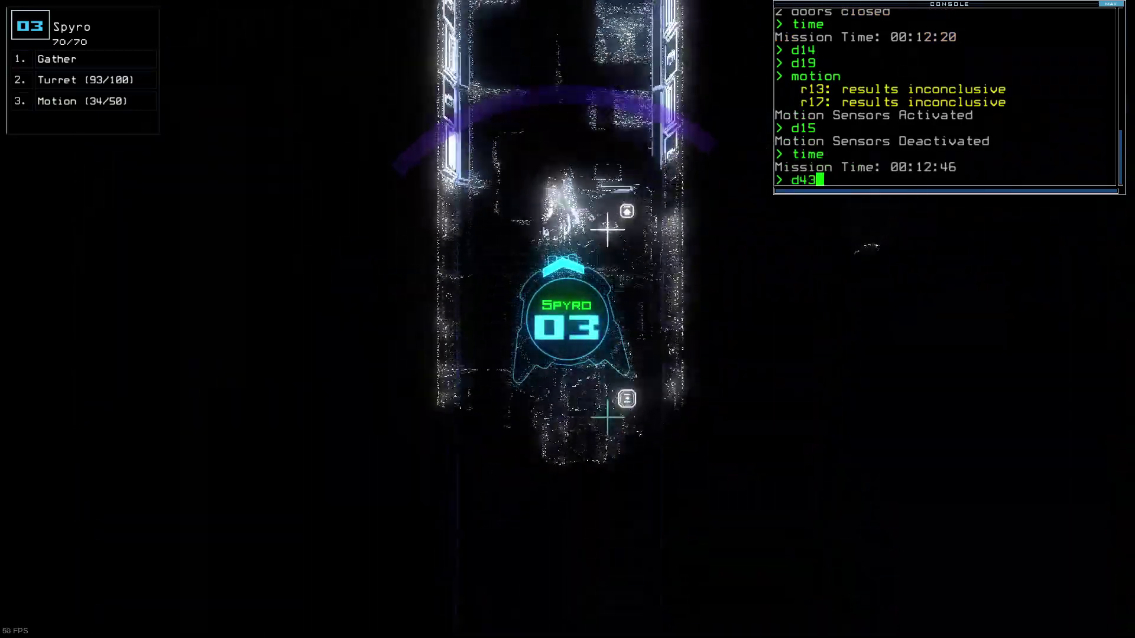
key(space)
key(space)
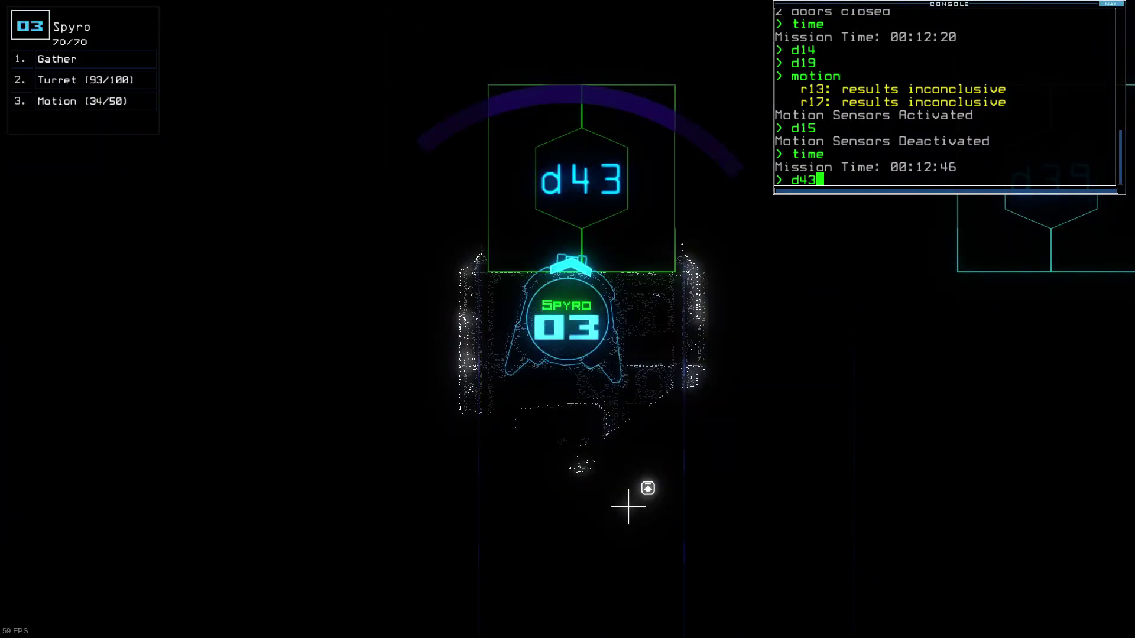
key(Return)
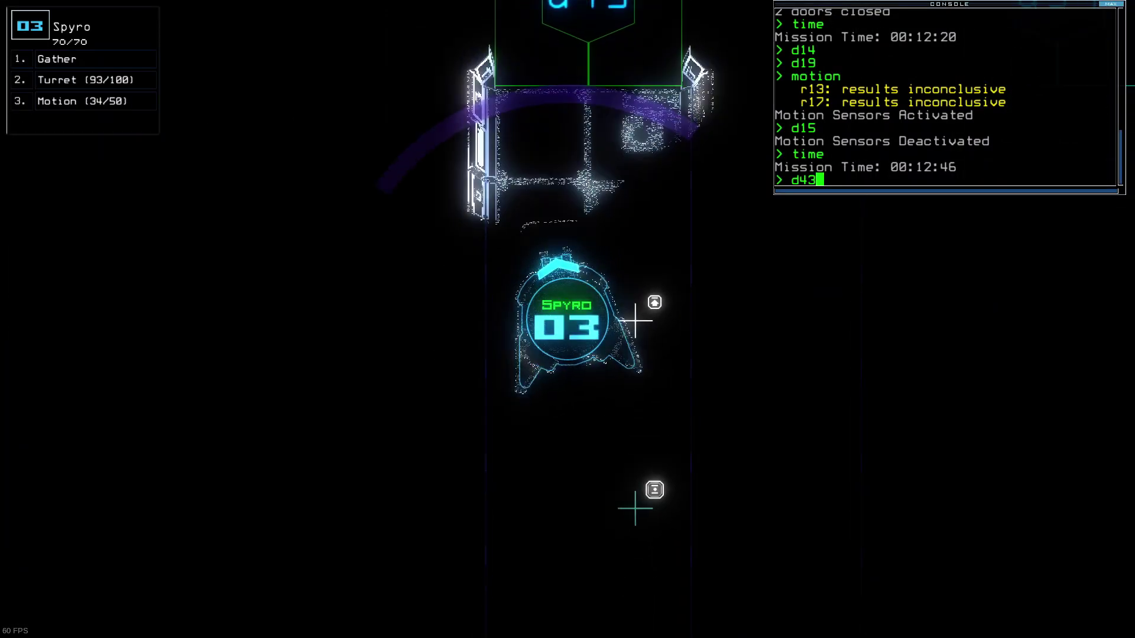
text(d19)
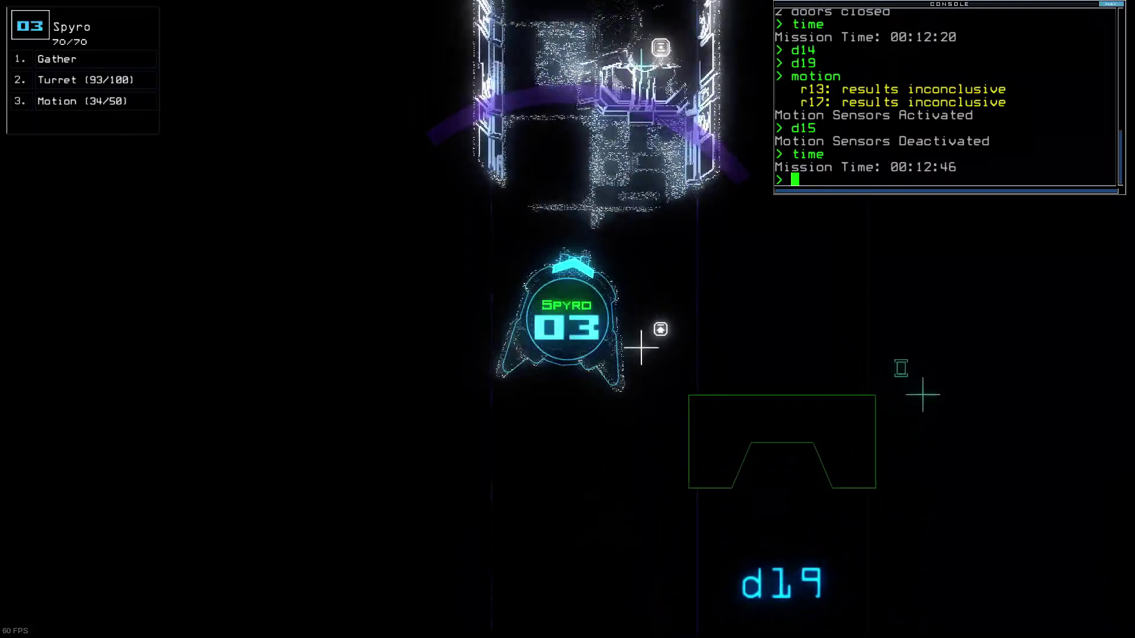
Run a motion scan and drive Spyro forward through the room
key(space)
text(motion)
key(Return)
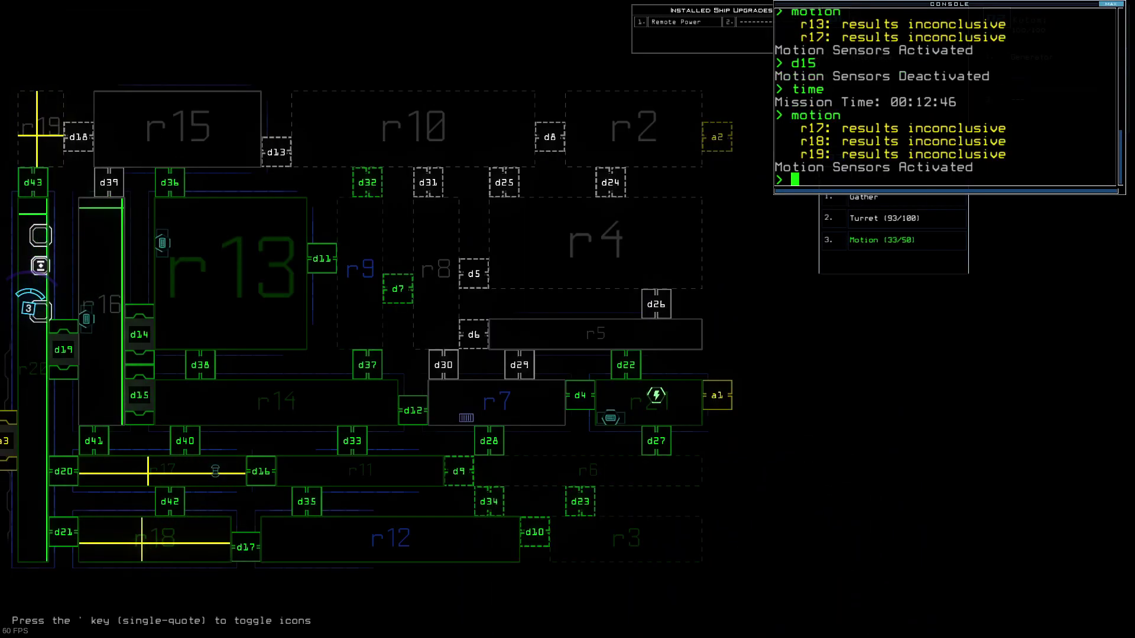
key(space)
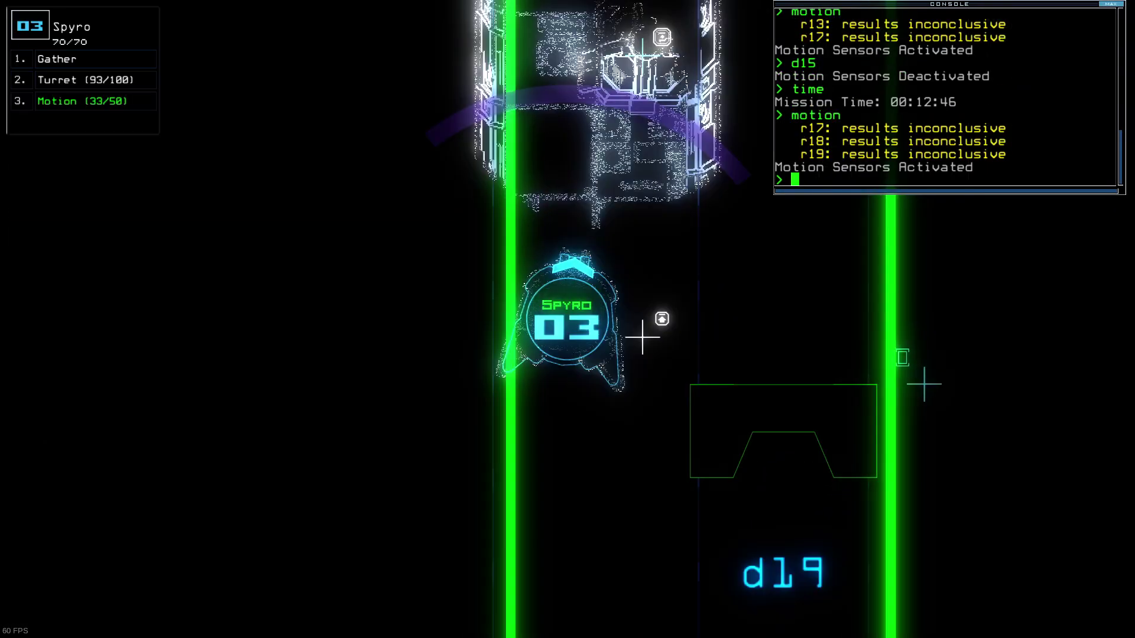
key(Up)
key(Up)
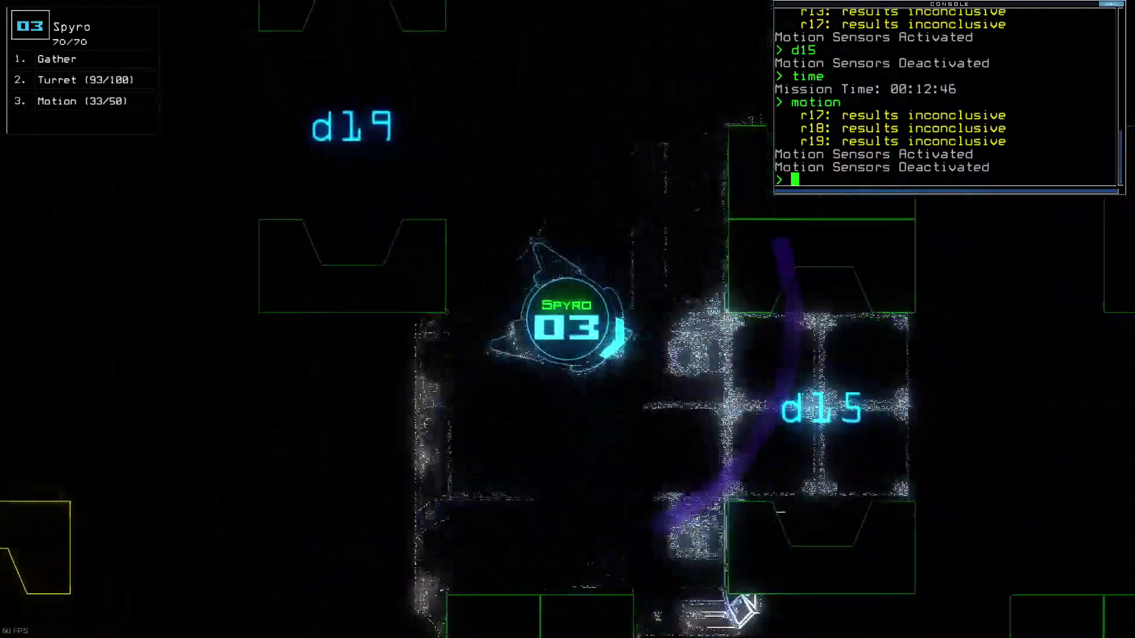
text(time)
key(Return)
key(Right)
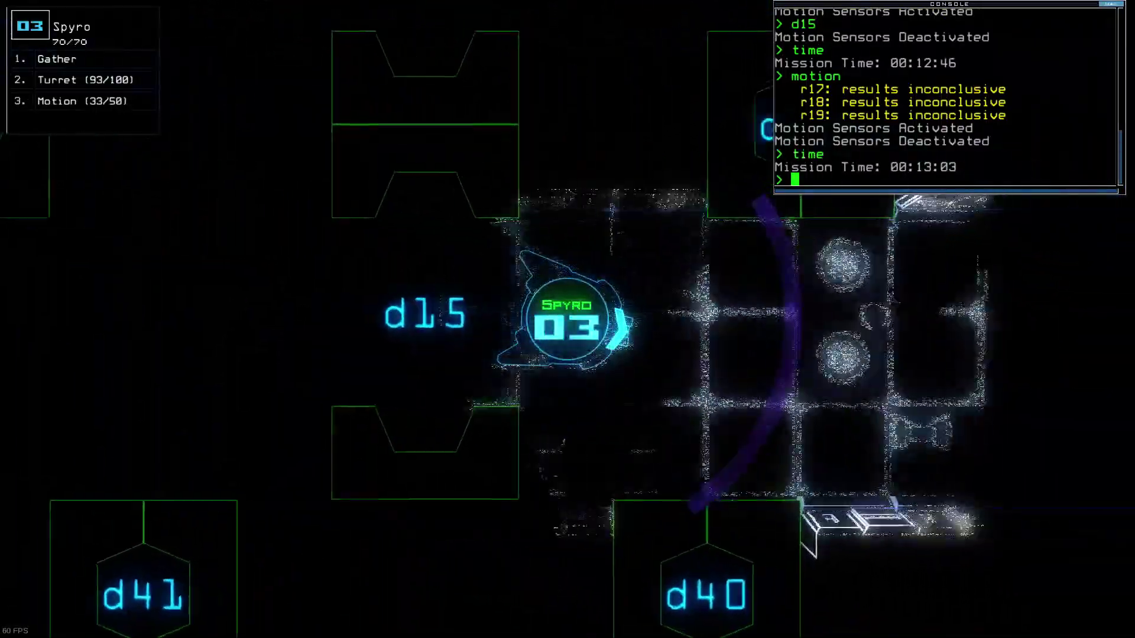
Close nearby doors, rescan for motion, and close all doors to room r1
key(space)
text(cccc)
key(Return)
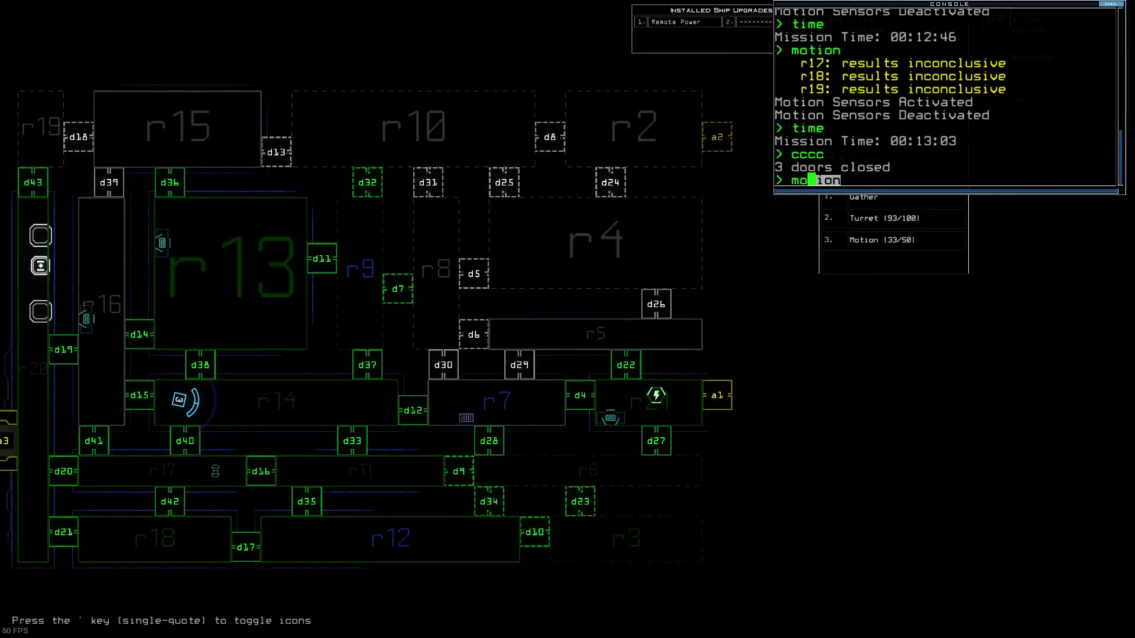
key(Return)
key(Return)
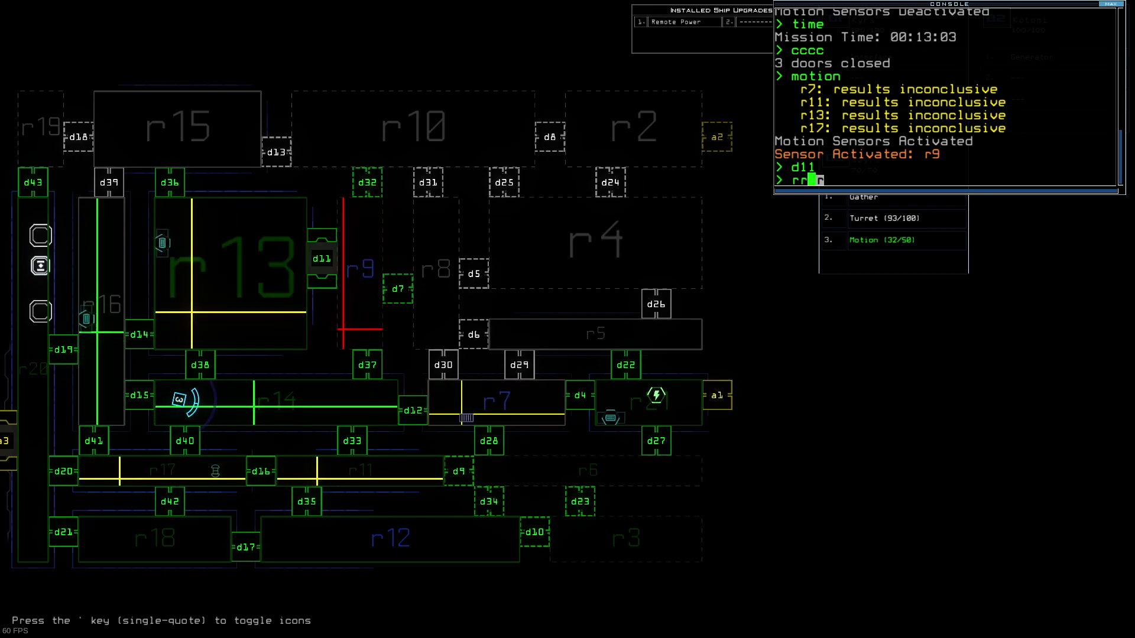
text(rr)
key(Return)
text(d43)
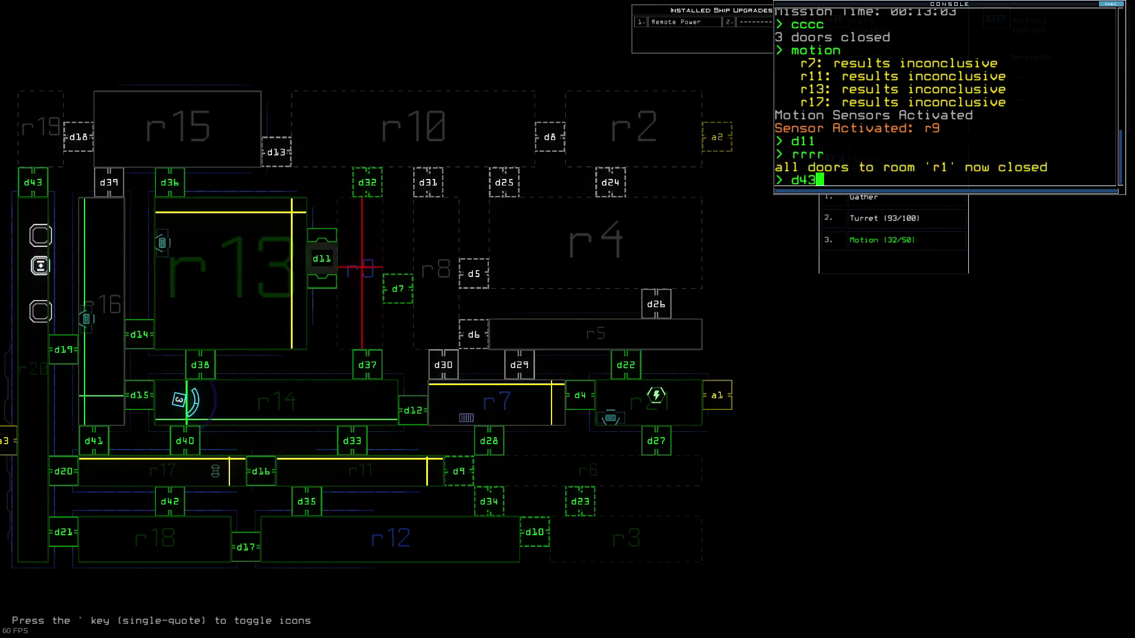
Open doors d43 and d19, check the time, close d11 again, and toggle d19
key(Return)
text(d1)
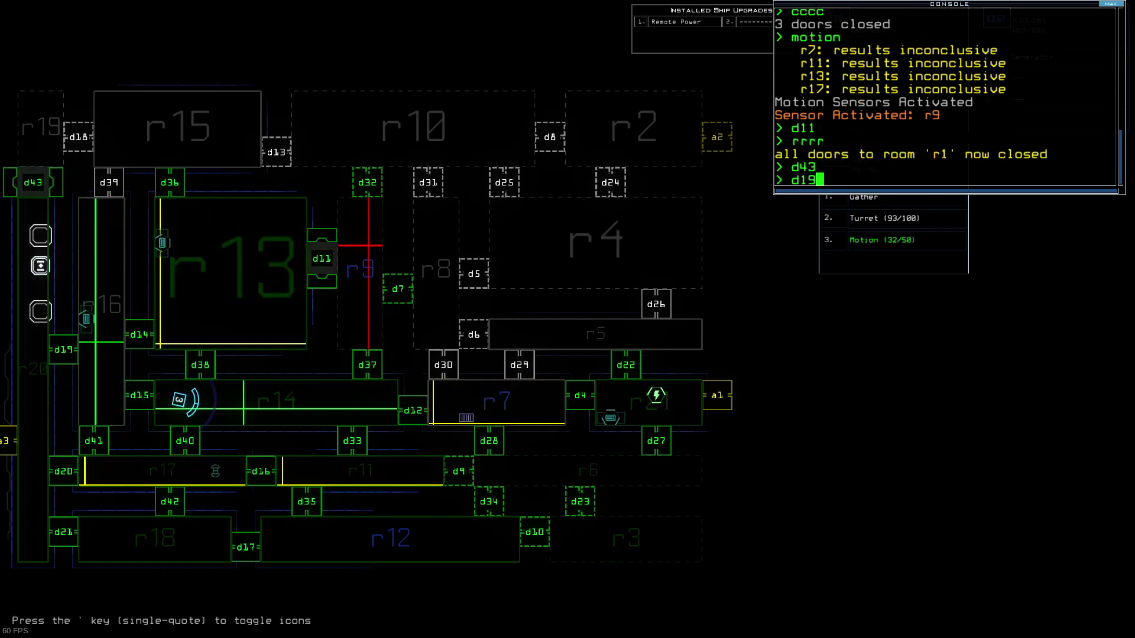
text(9)
key(Return)
text(me)
key(Return)
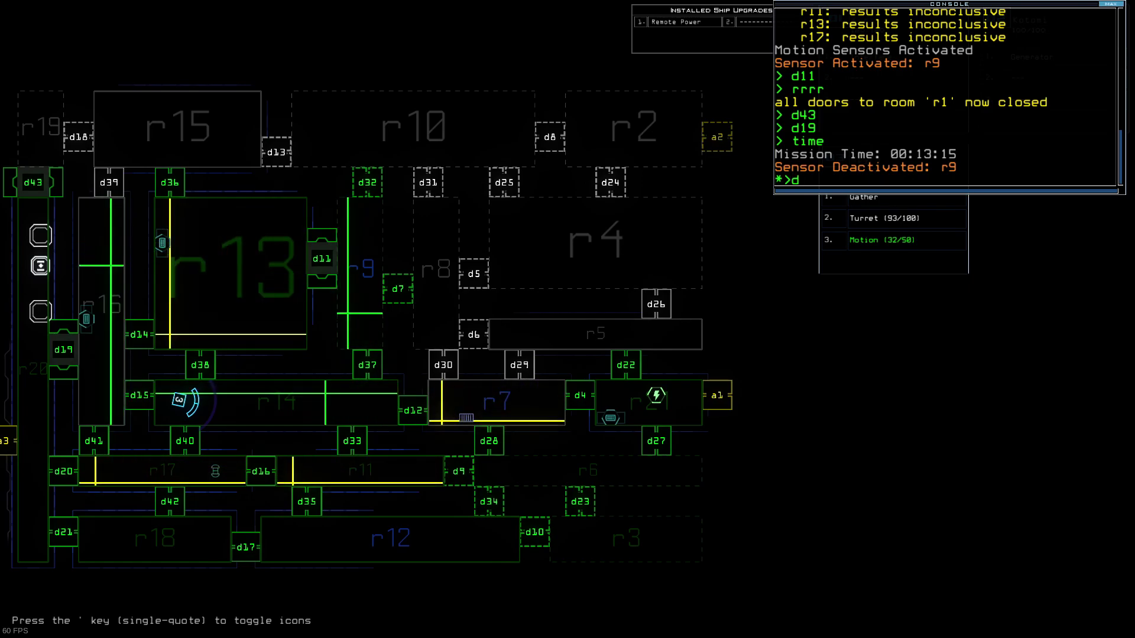
text(11)
key(Return)
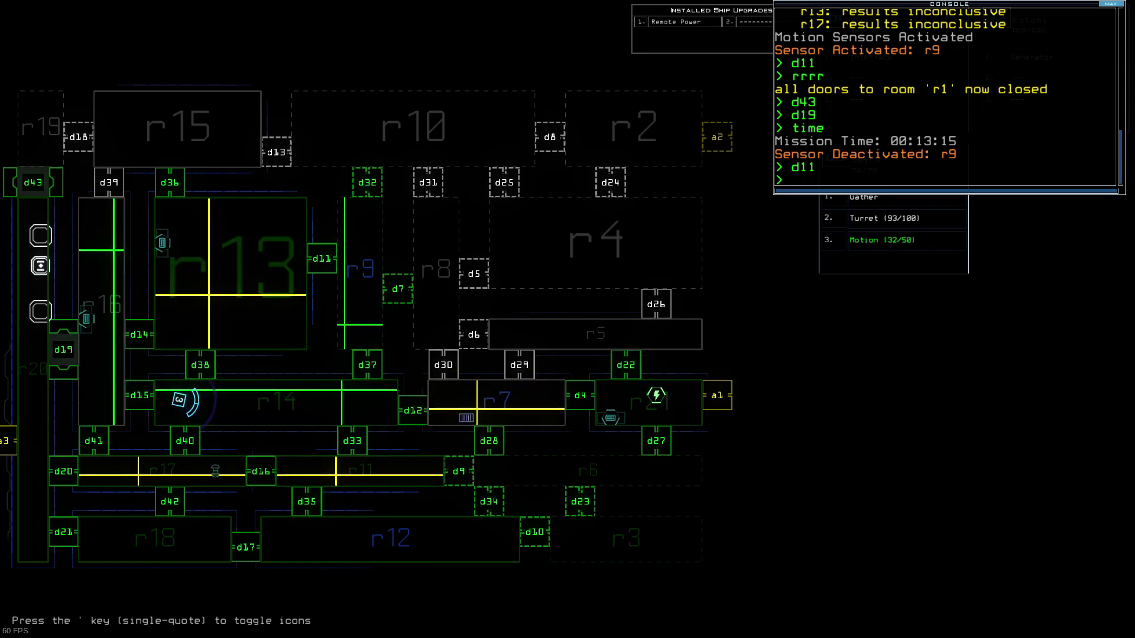
key(Return)
text(d19)
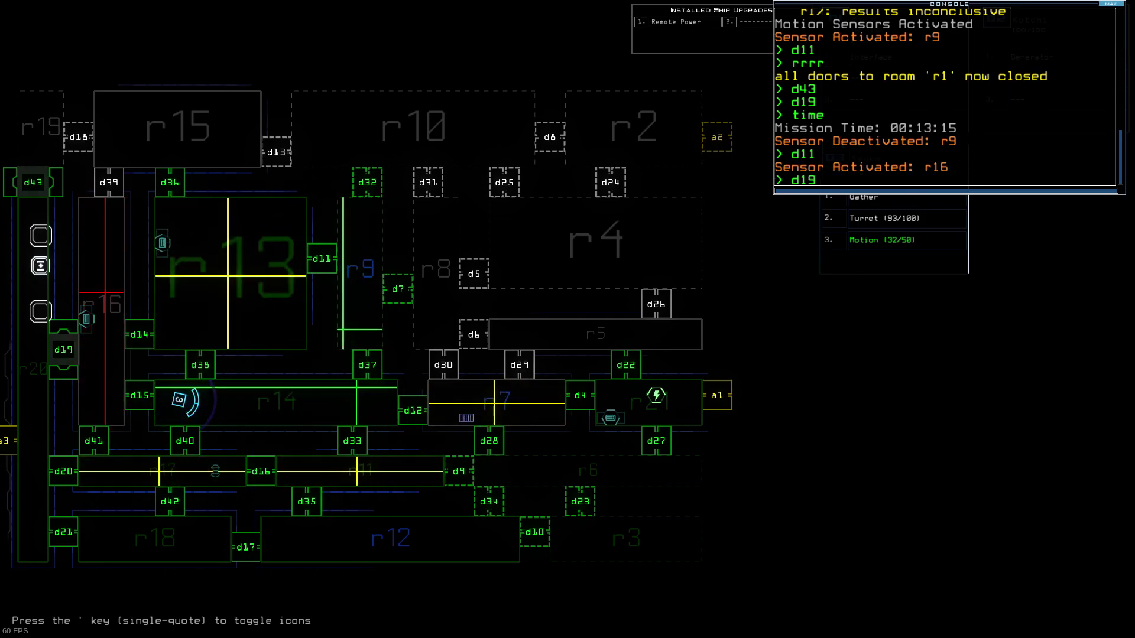
Close door d19, open d14, and close the remaining open doors, checking the time
key(Return)
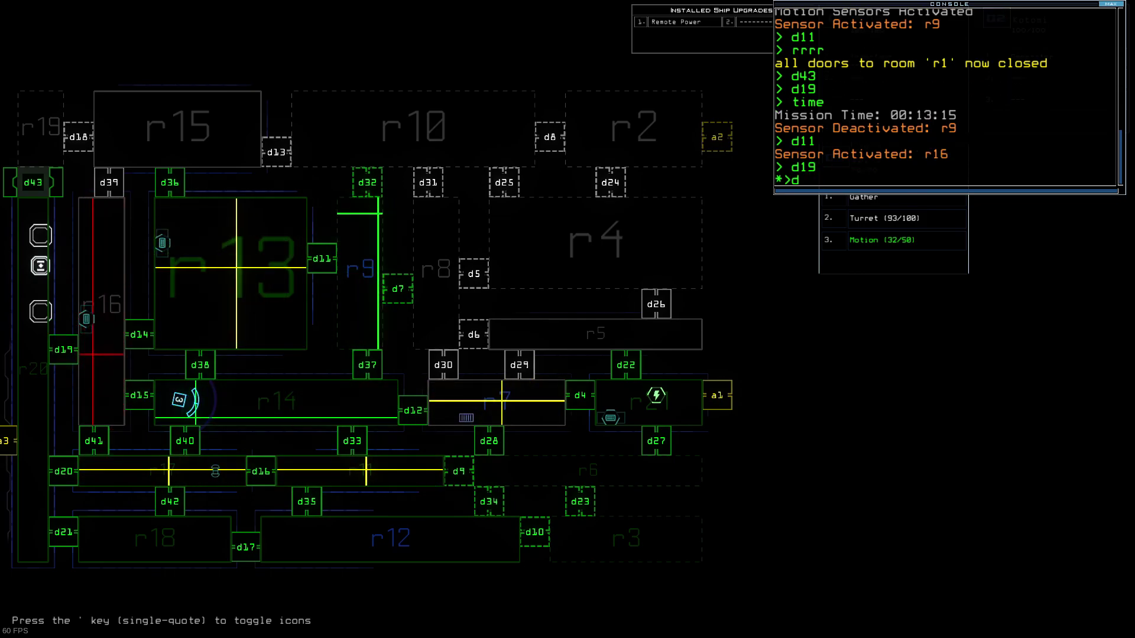
text(14)
key(Return)
text(me)
key(Return)
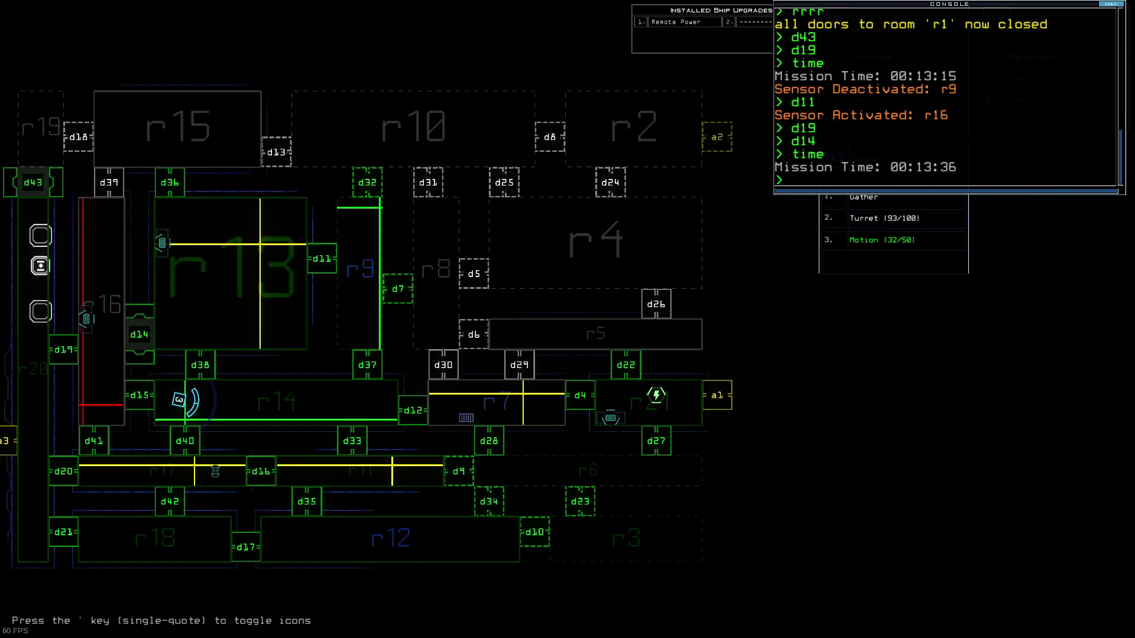
key(Tab)
key(Tab)
text(cccc)
key(Return)
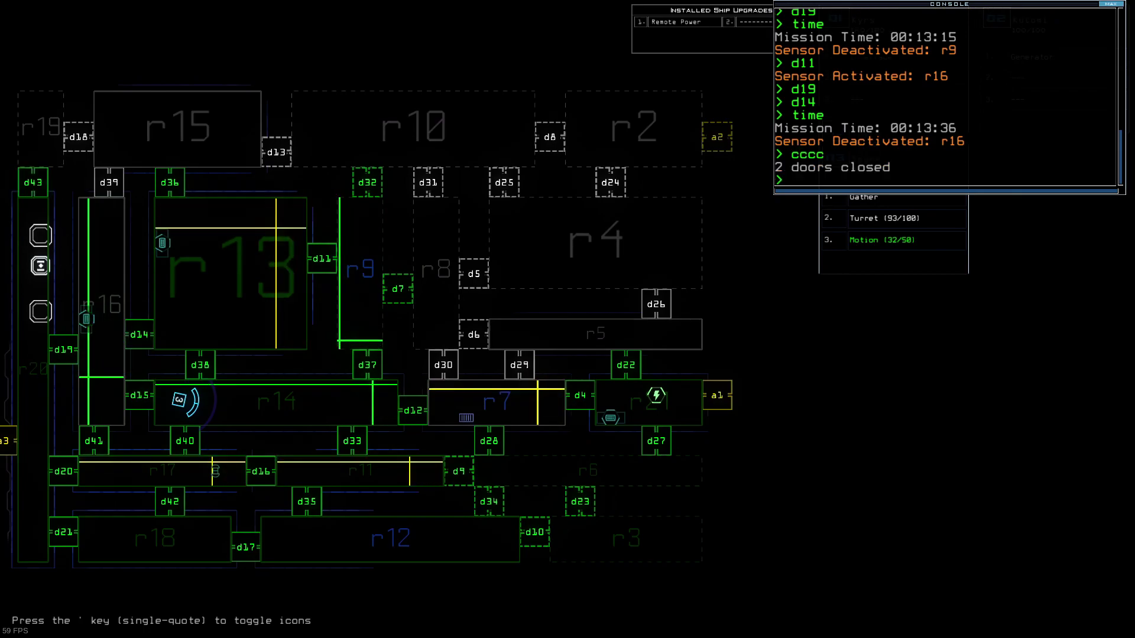
key(Return)
text(f r)
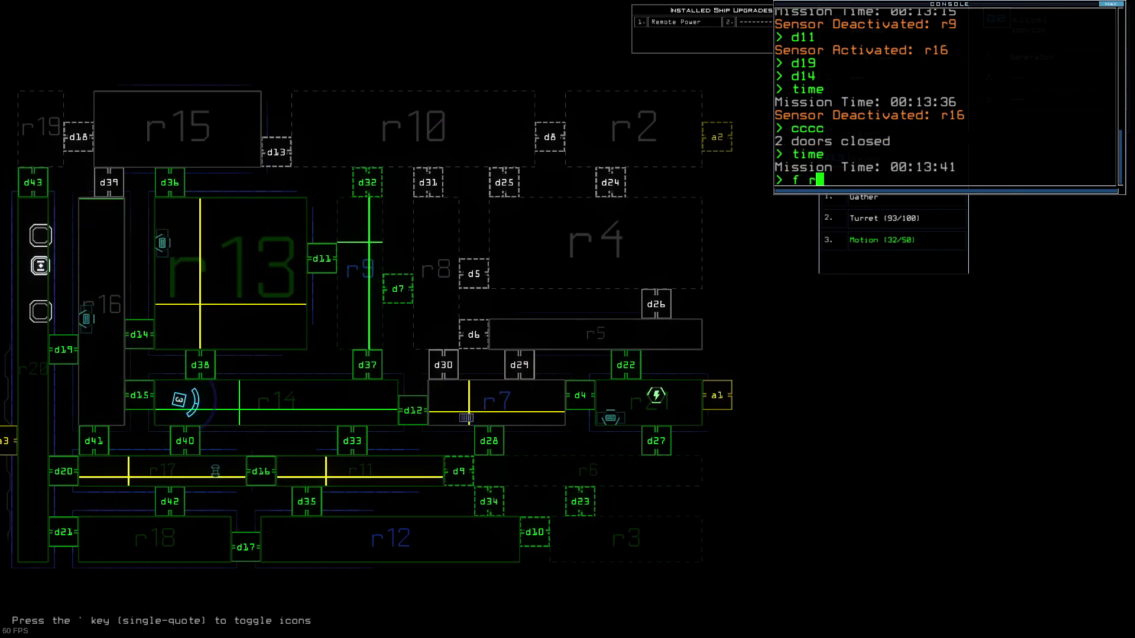
text(13)
Flag rooms r13 and r9, then drive Spyro to door d37 and open it
key(Return)
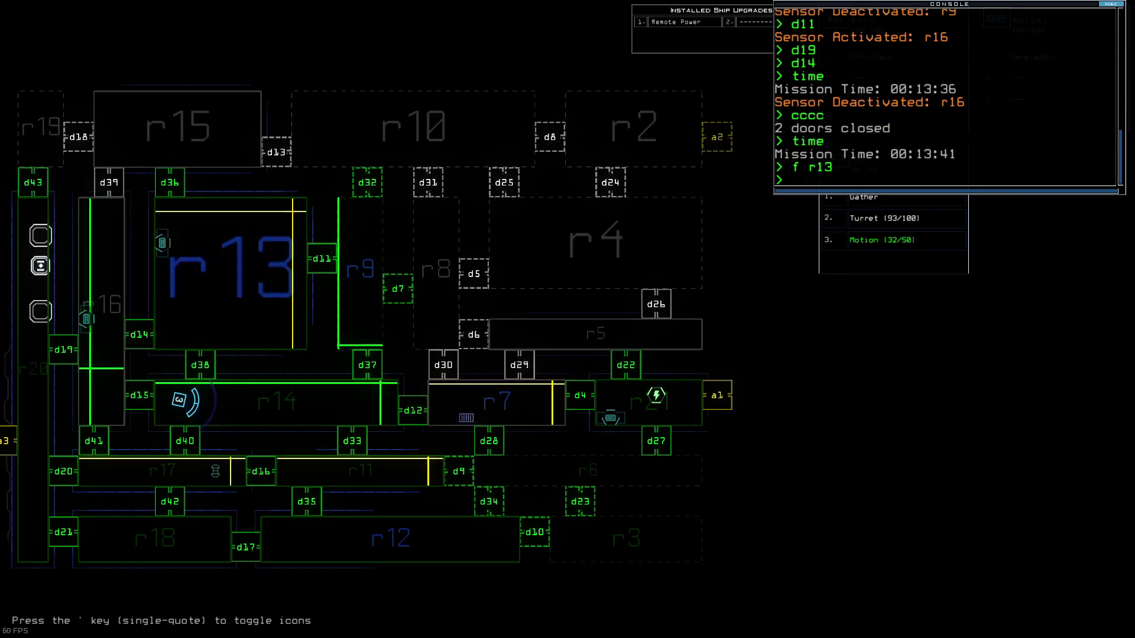
text(9)
key(Return)
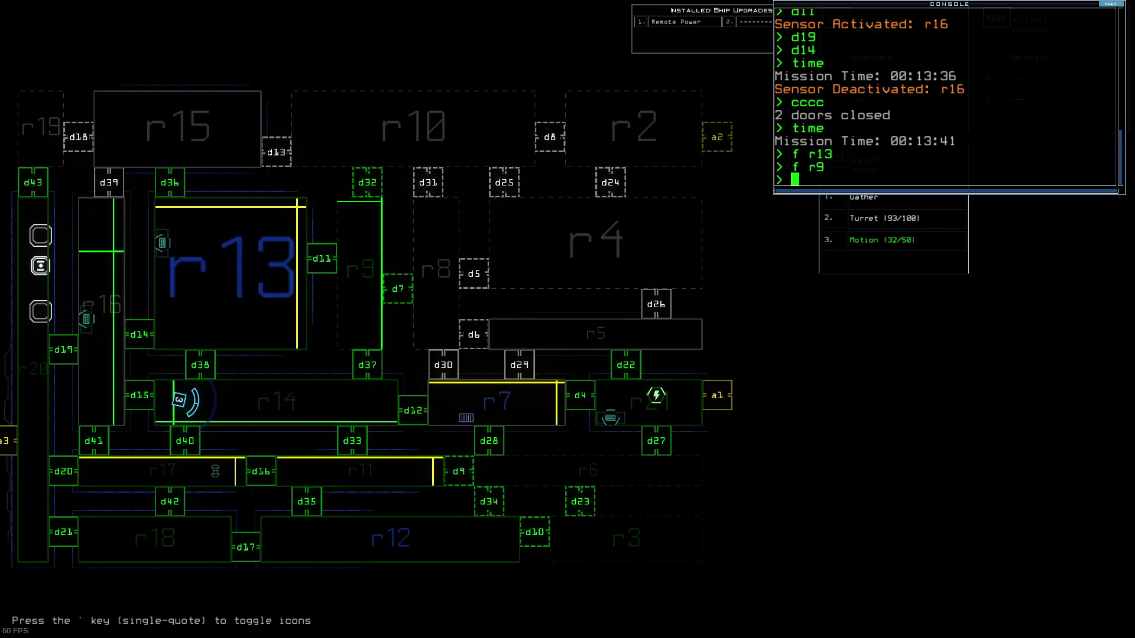
key(space)
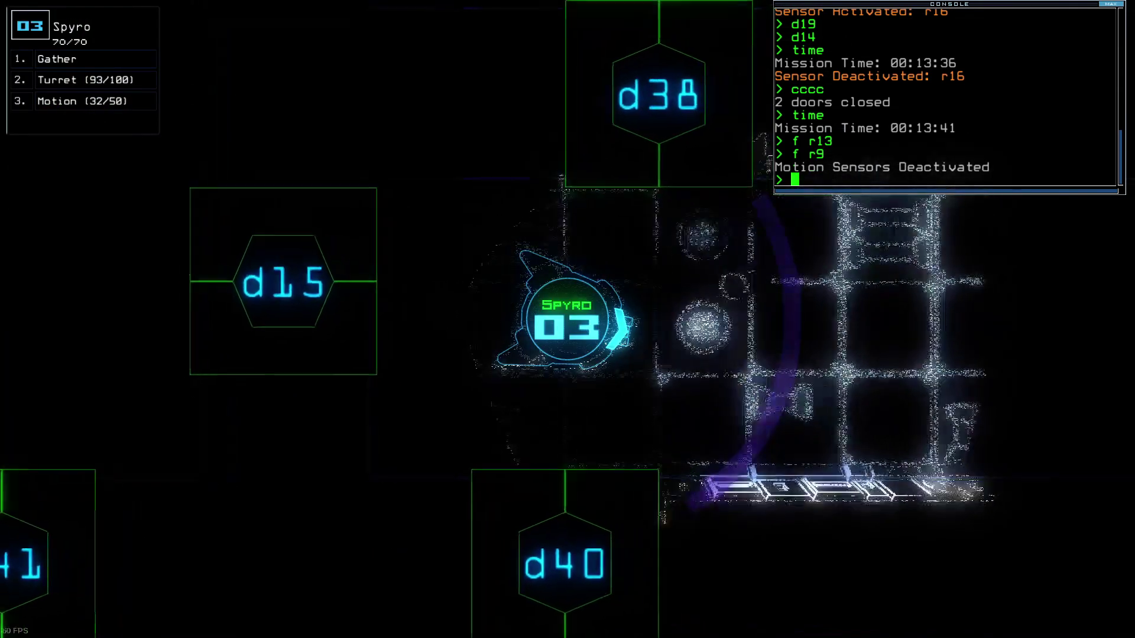
text(d37)
key(Right)
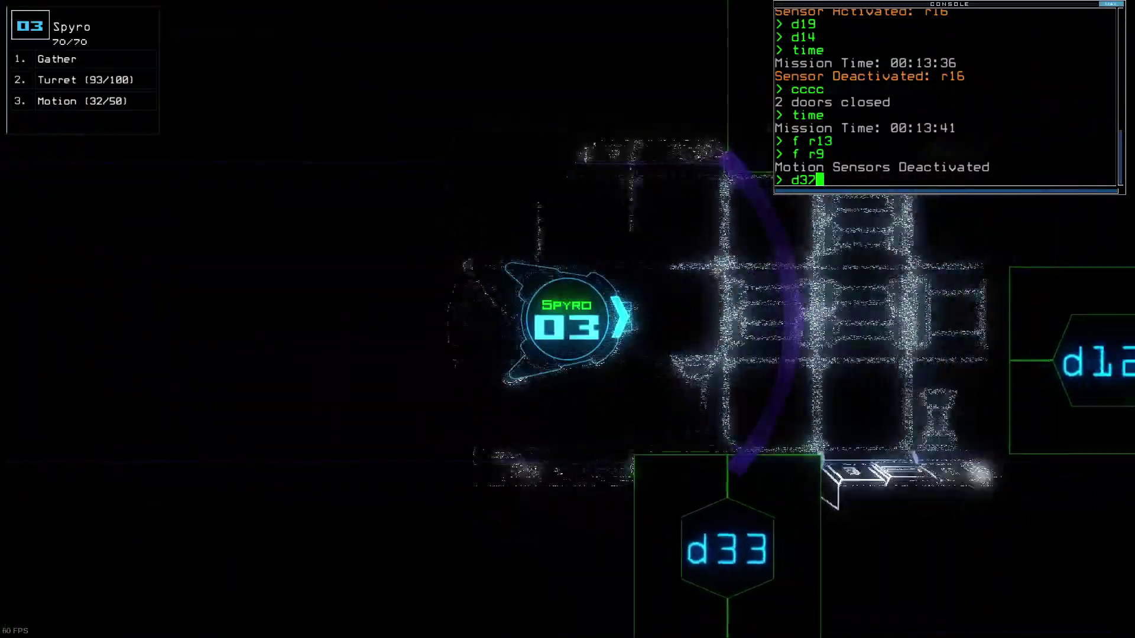
key(space)
key(space)
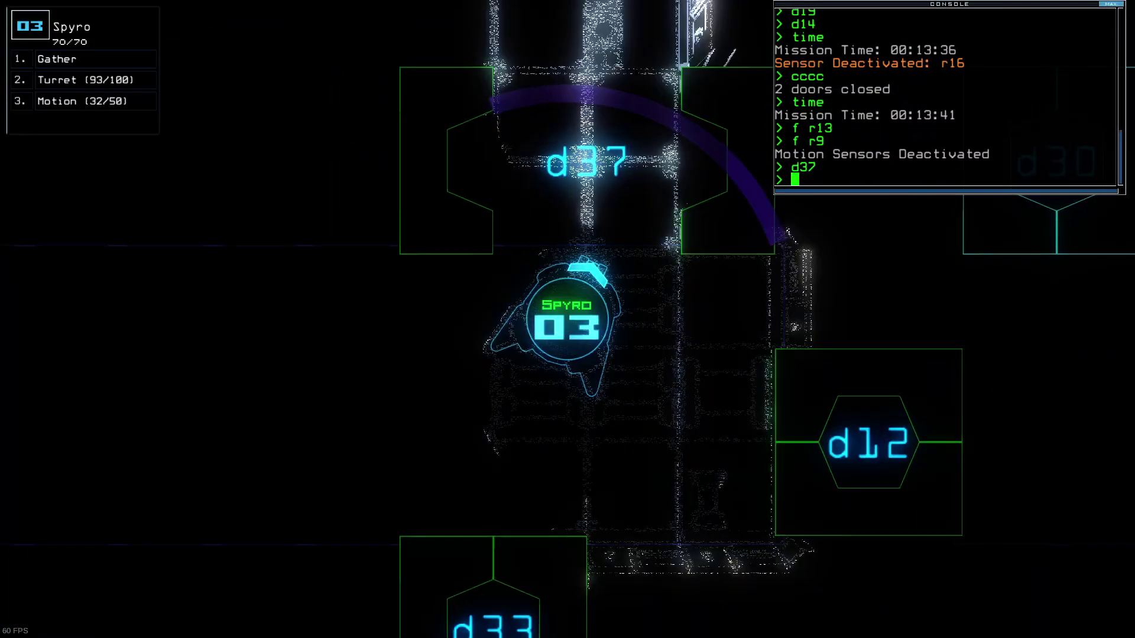
key(Return)
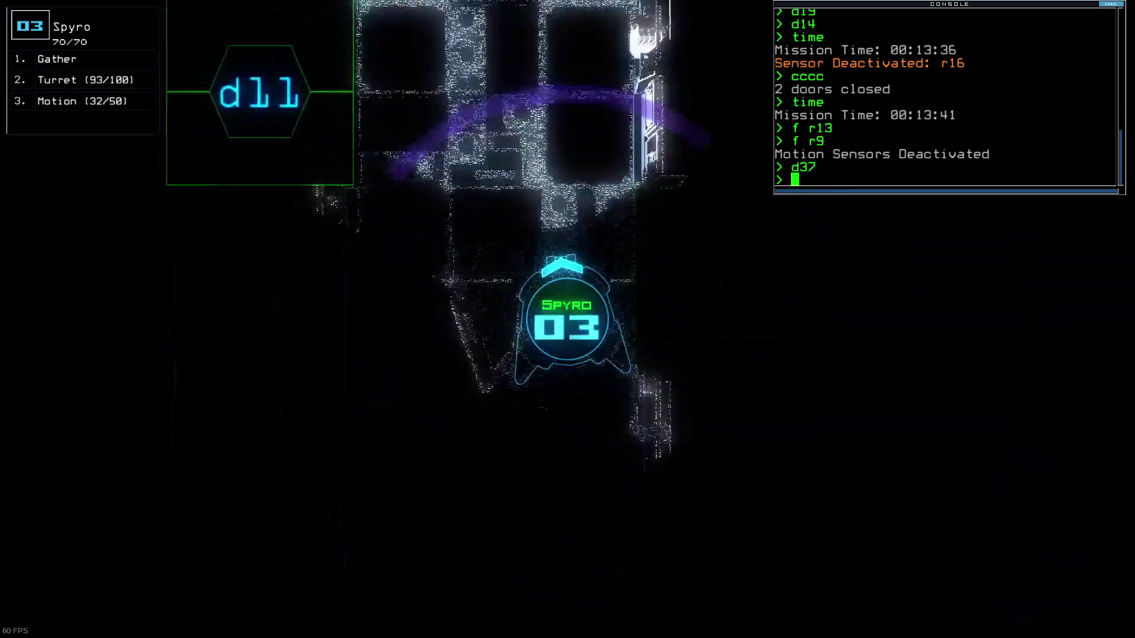
text(s)
View the swap screen for Deathwind, close it without swapping, and check the time
key(Return)
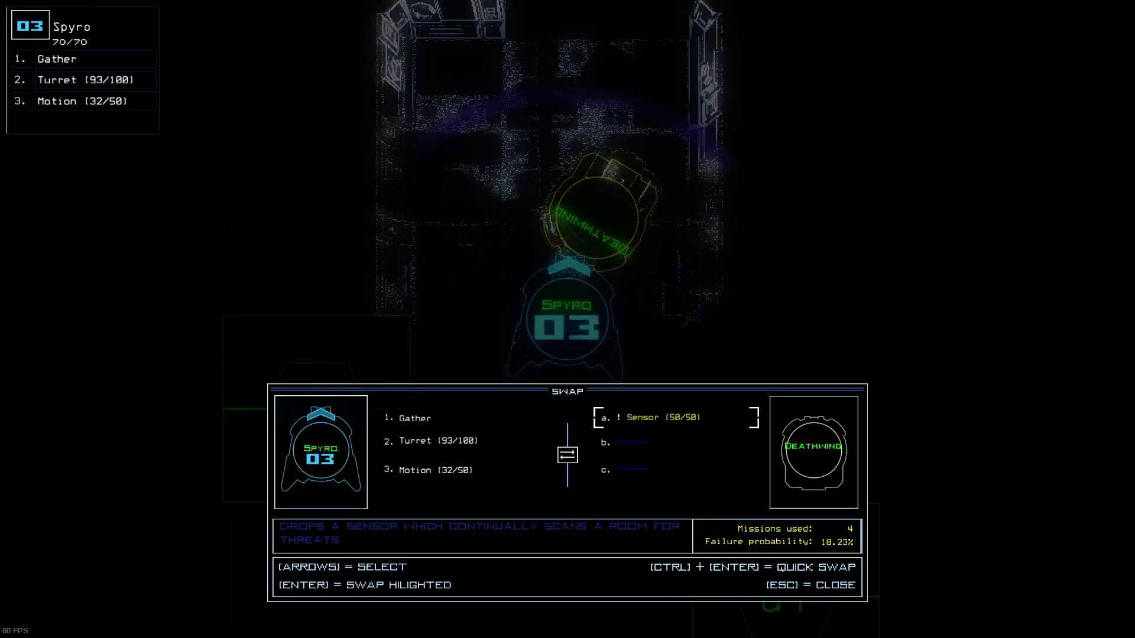
key(Escape)
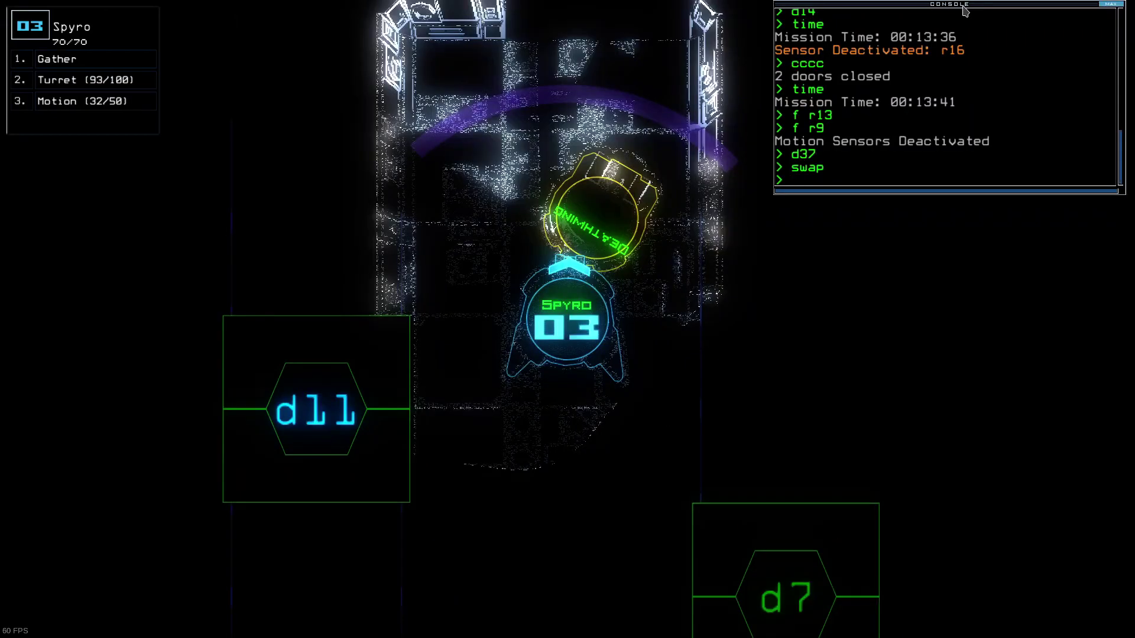
text(time)
key(Return)
key(Tab)
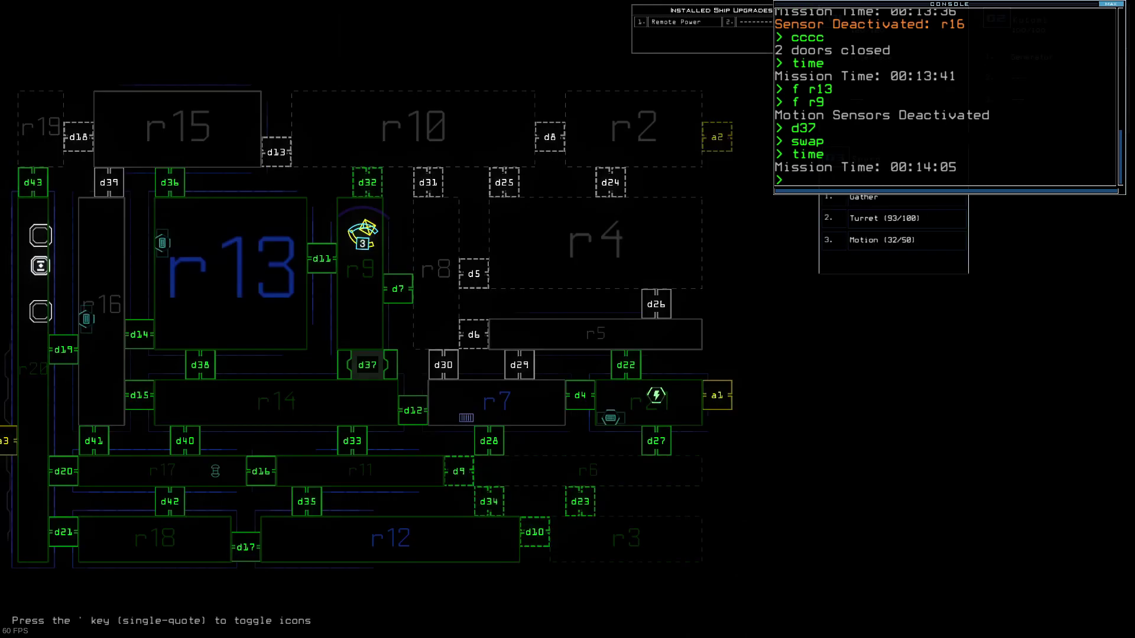
key(Tab)
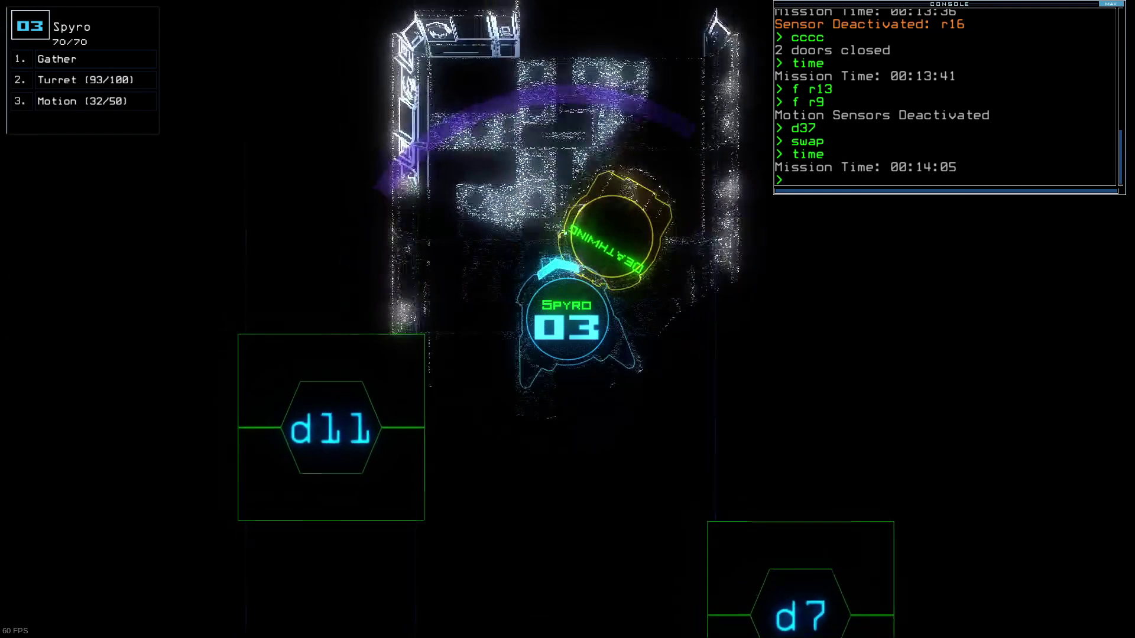
key(Tab)
text(motion)
Run a motion scan (r8, r13 inconclusive) and open door d32 into r10
key(Return)
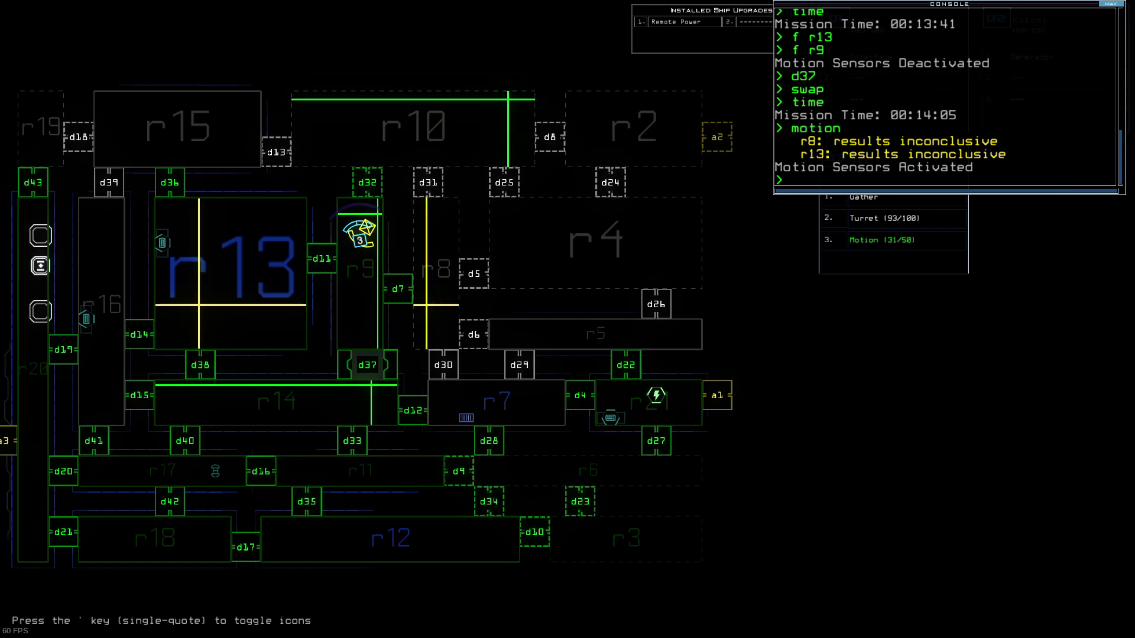
key(Return)
key(Tab)
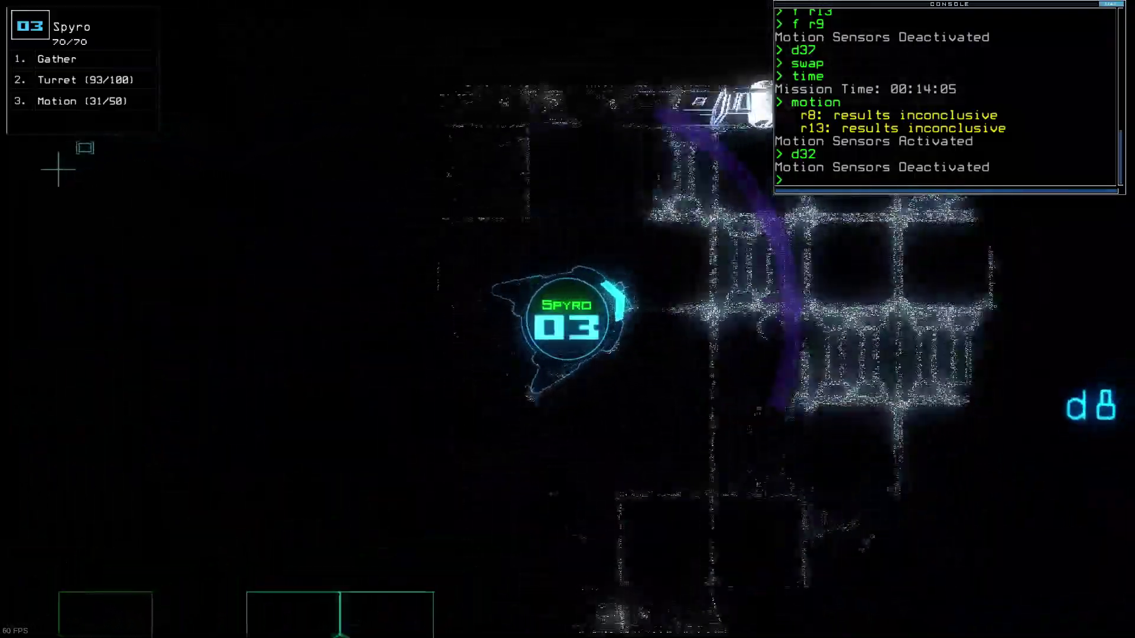
Rescan for motion (r8 inconclusive), check the time, and bring Spyro back to door d7
key(space)
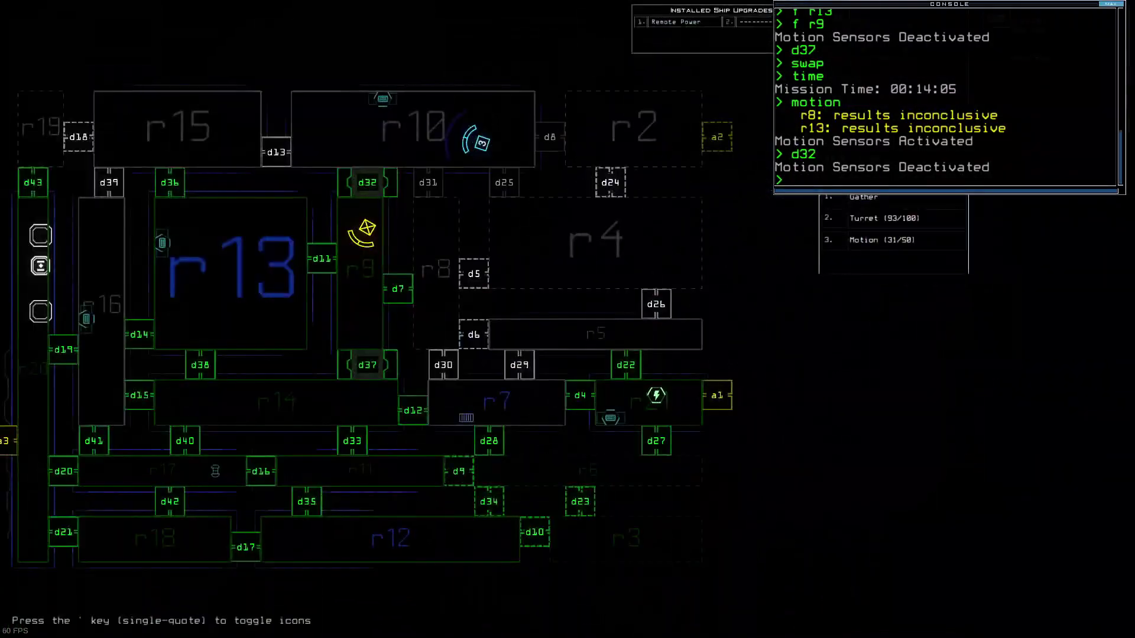
text(motion)
key(Return)
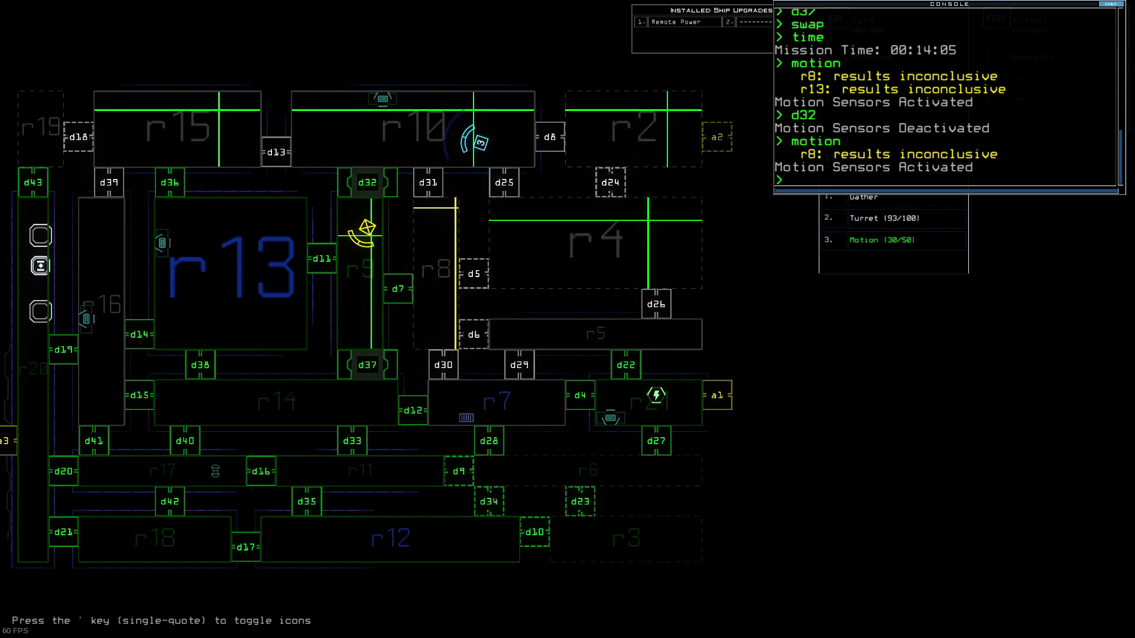
key(Tab)
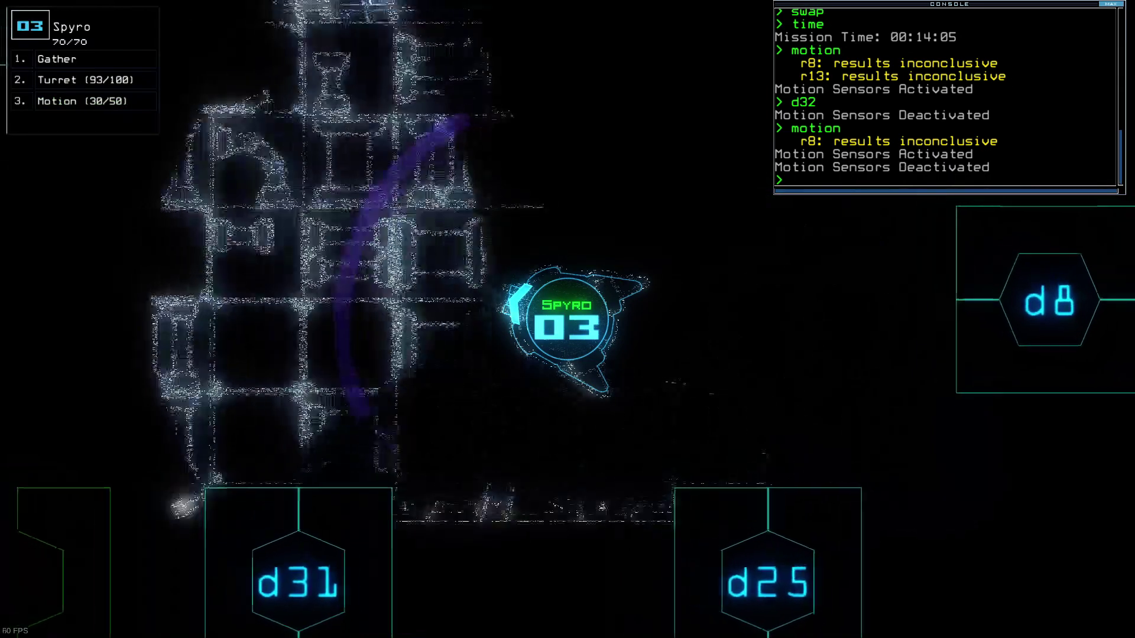
text(time)
key(Return)
text(d)
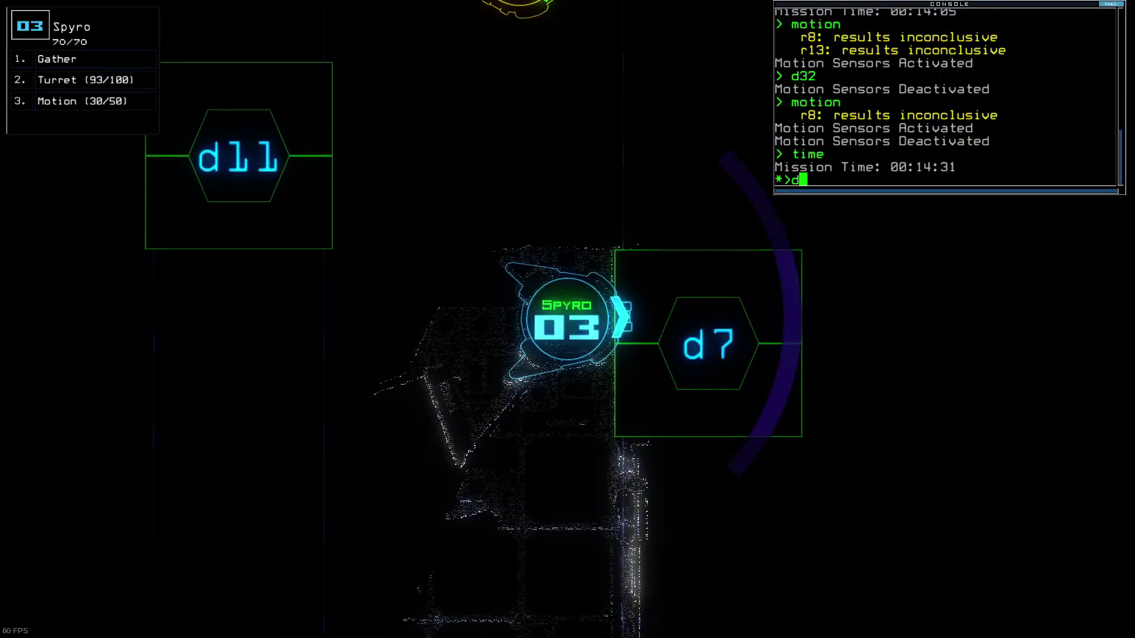
text(7)
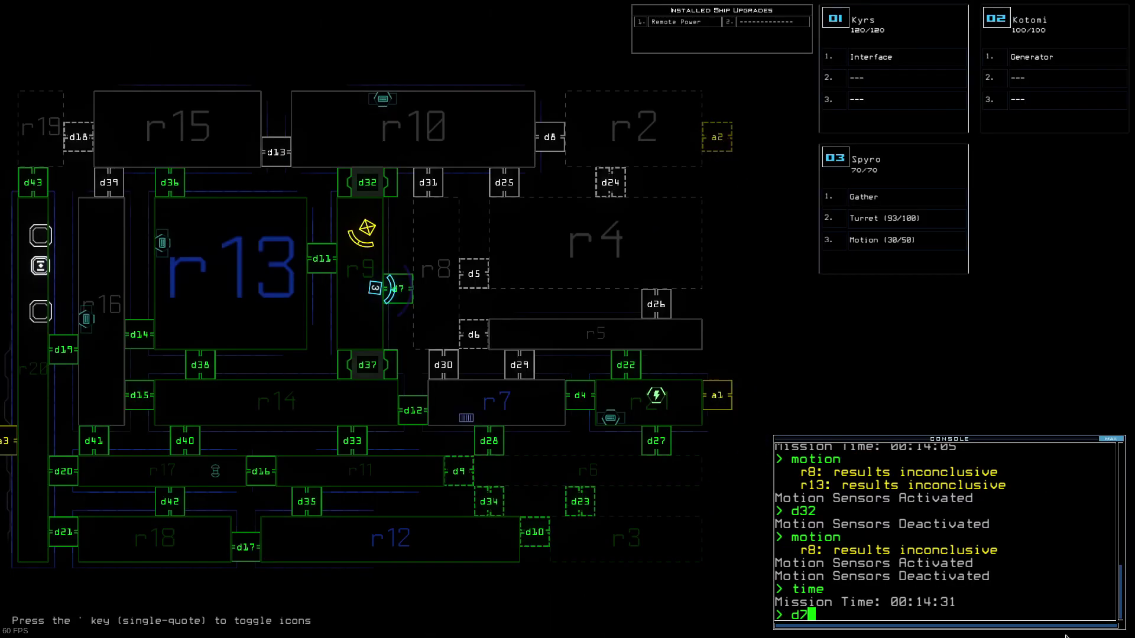
Open door d7 and check the mission time while surveying the ship map
key(Return)
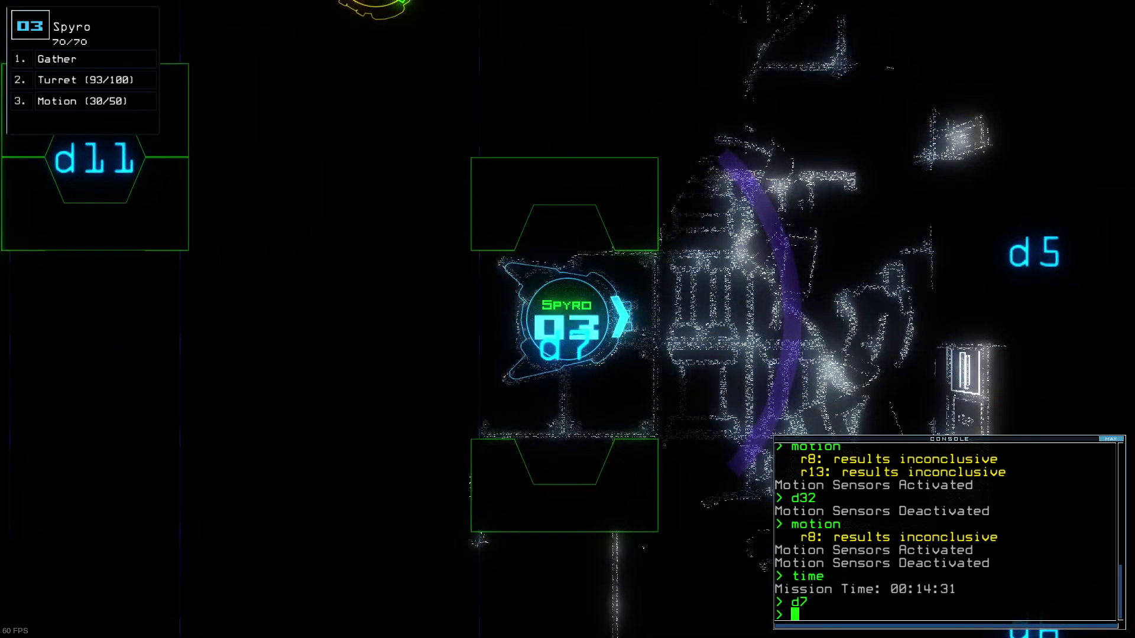
key(space)
key(space)
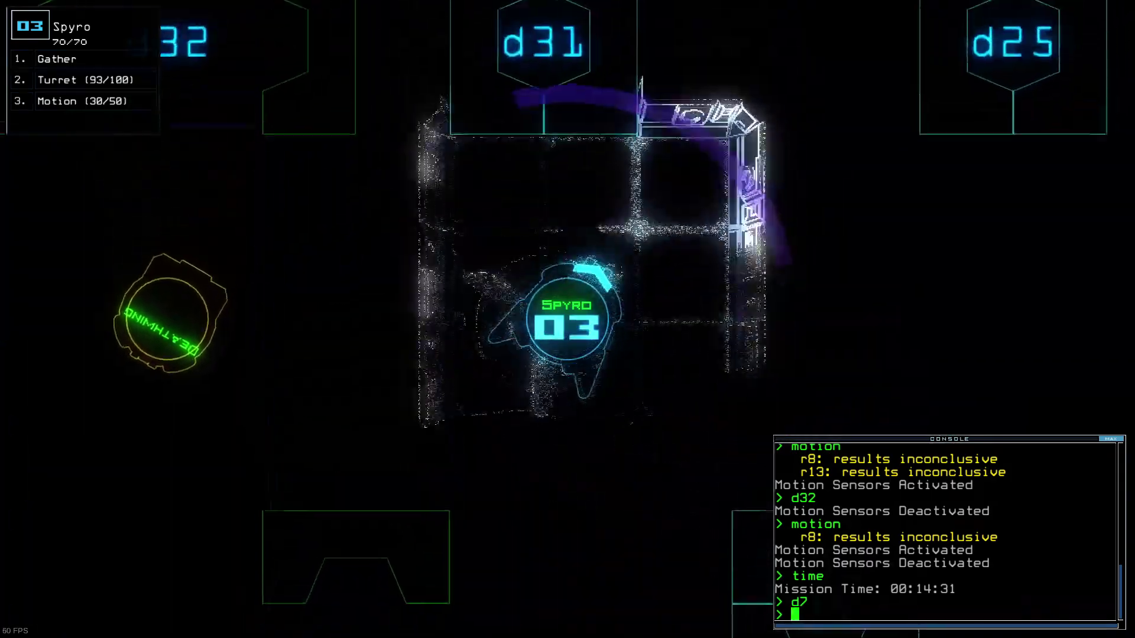
text(time)
key(Return)
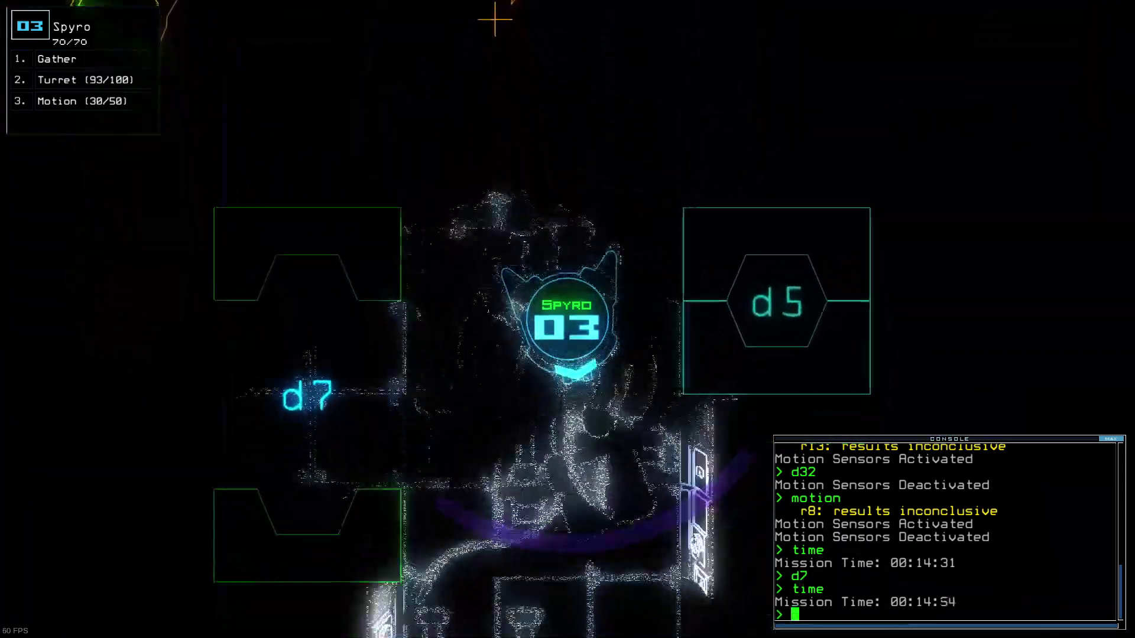
key(space)
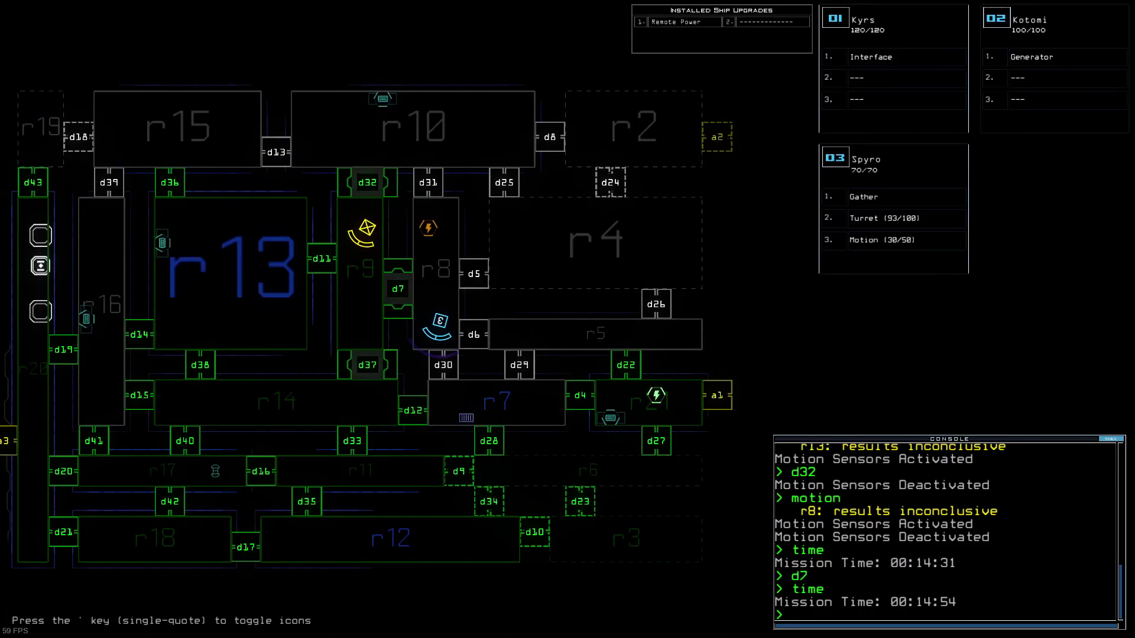
key(space)
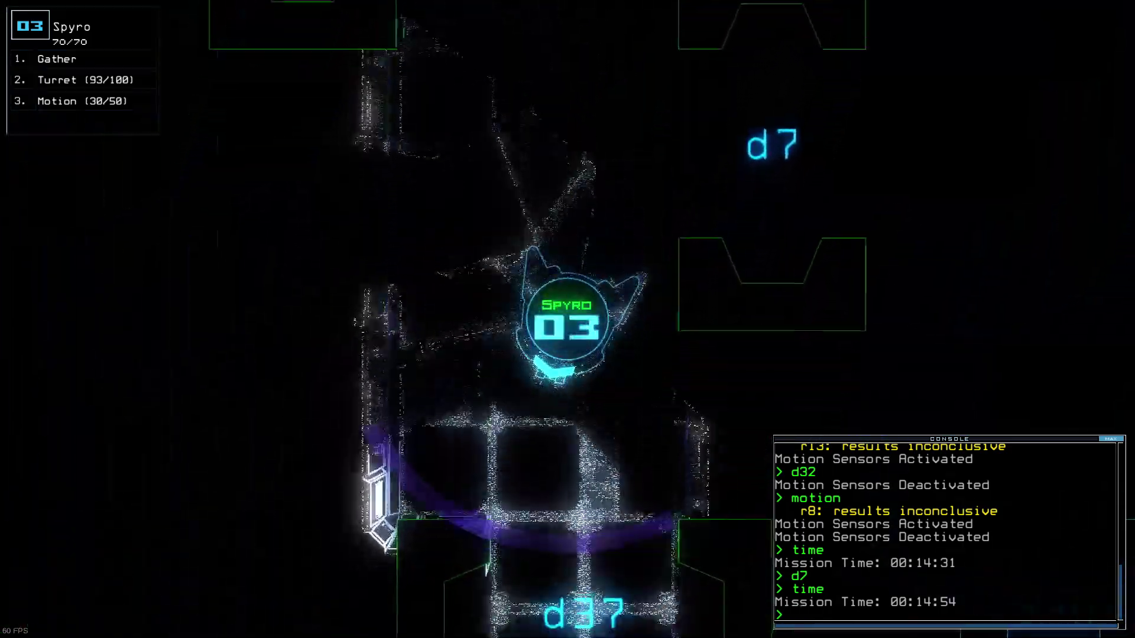
key(space)
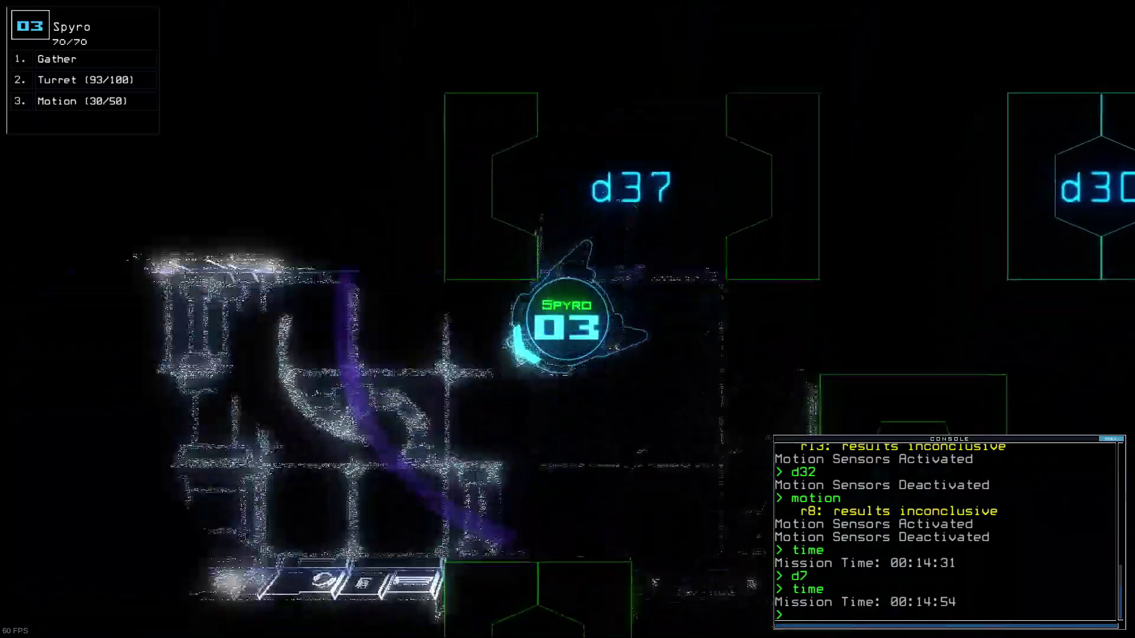
key(space)
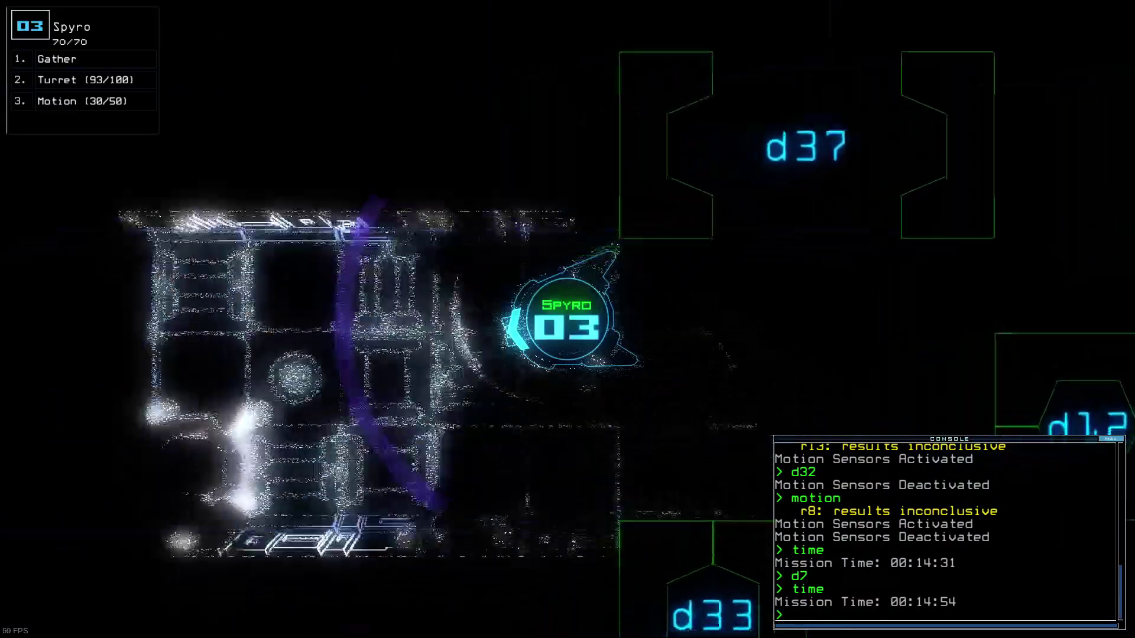
text(d15)
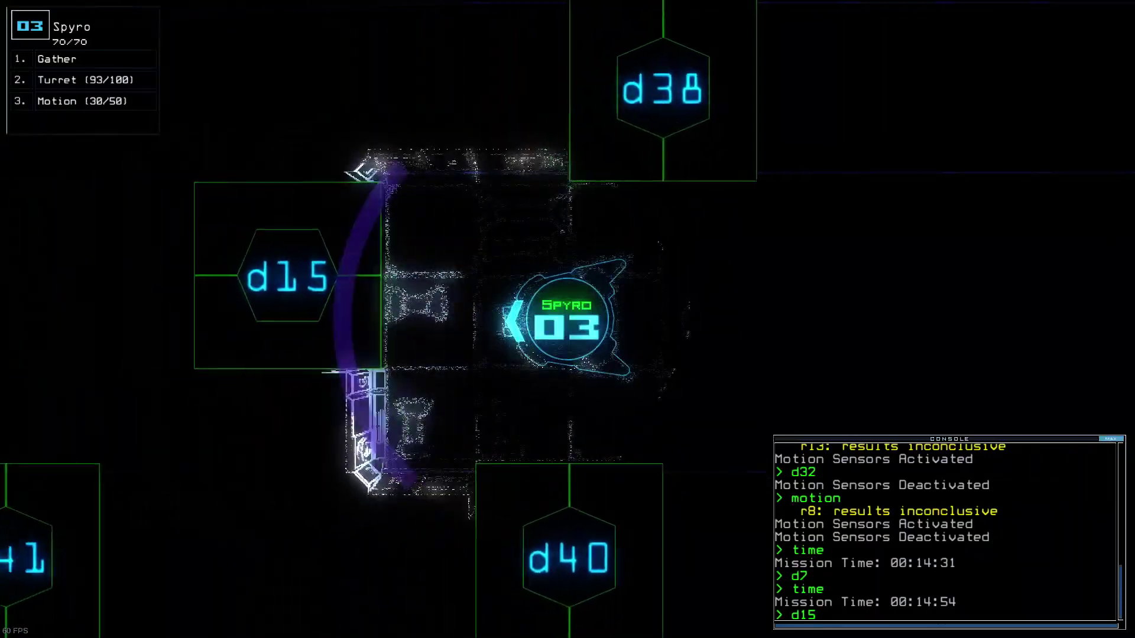
Open door d15, drive Spyro through it, and scan for motion
key(space)
key(space)
key(Return)
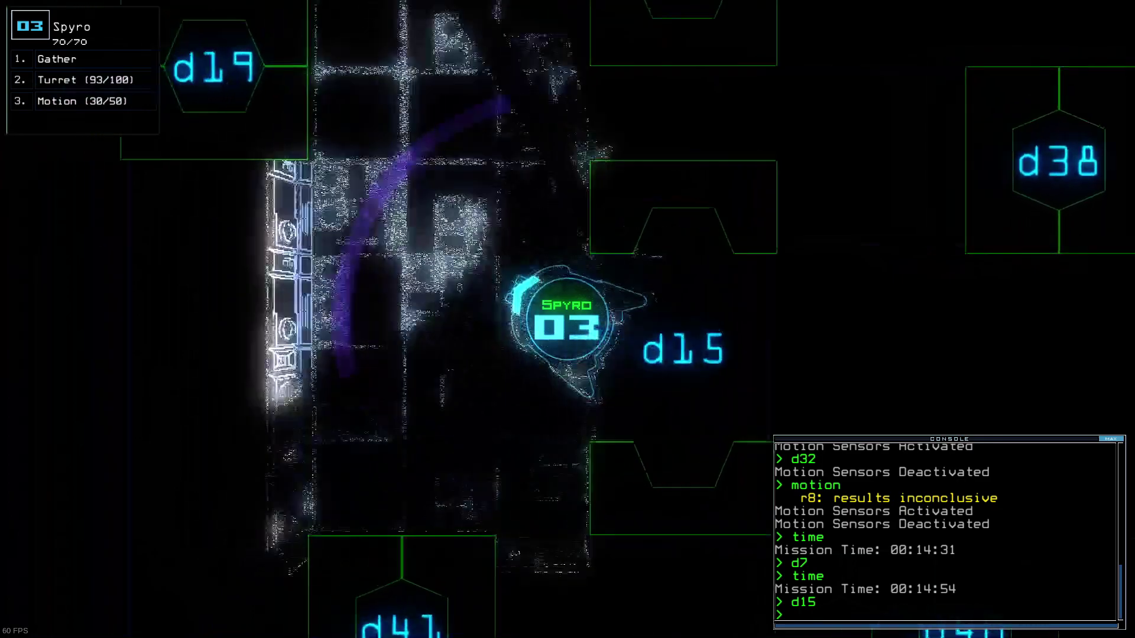
text(m)
key(Return)
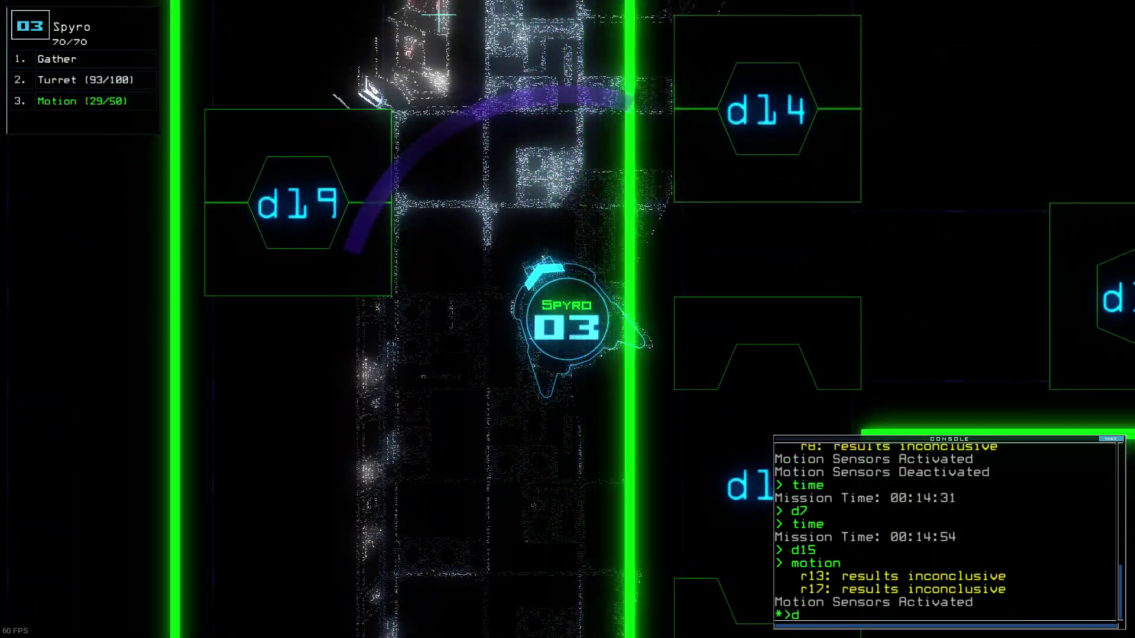
text(d19)
Open door d19, drive Spyro to door d43, open it, and check the time (15:40)
key(Return)
key(Up)
key(Up)
key(Up)
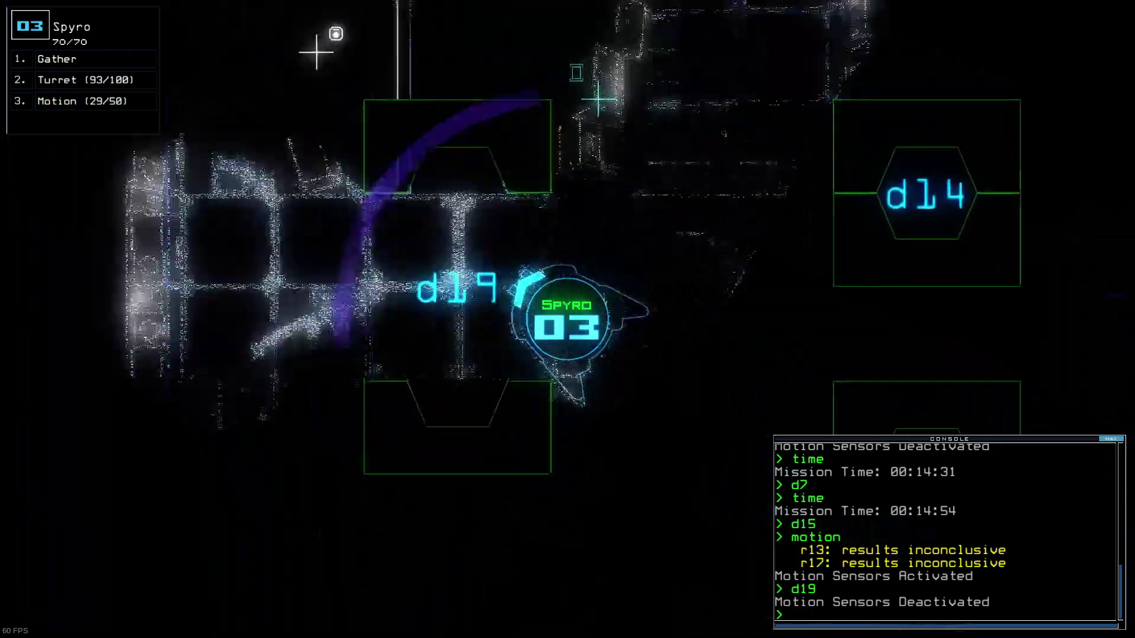
key(Up)
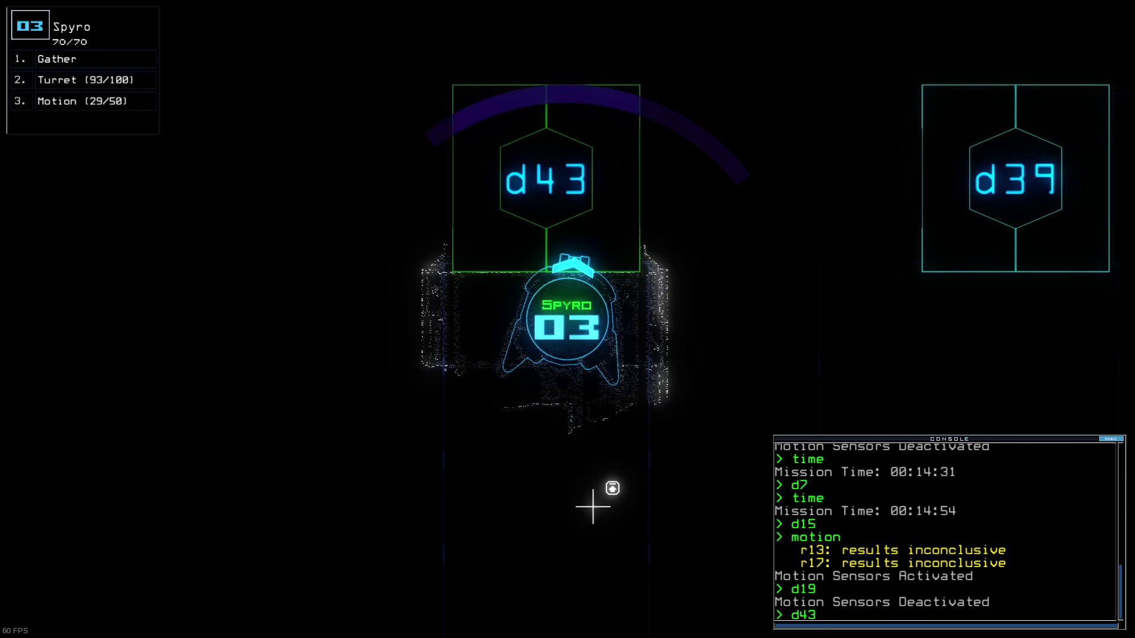
key(space)
key(space)
key(Up)
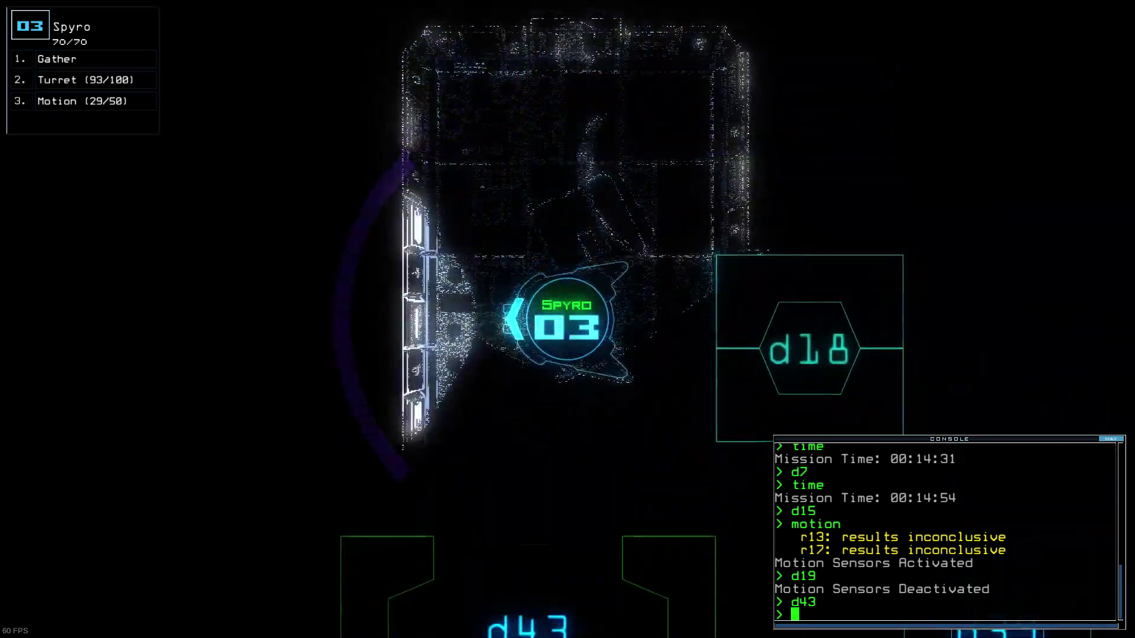
text(time)
key(Return)
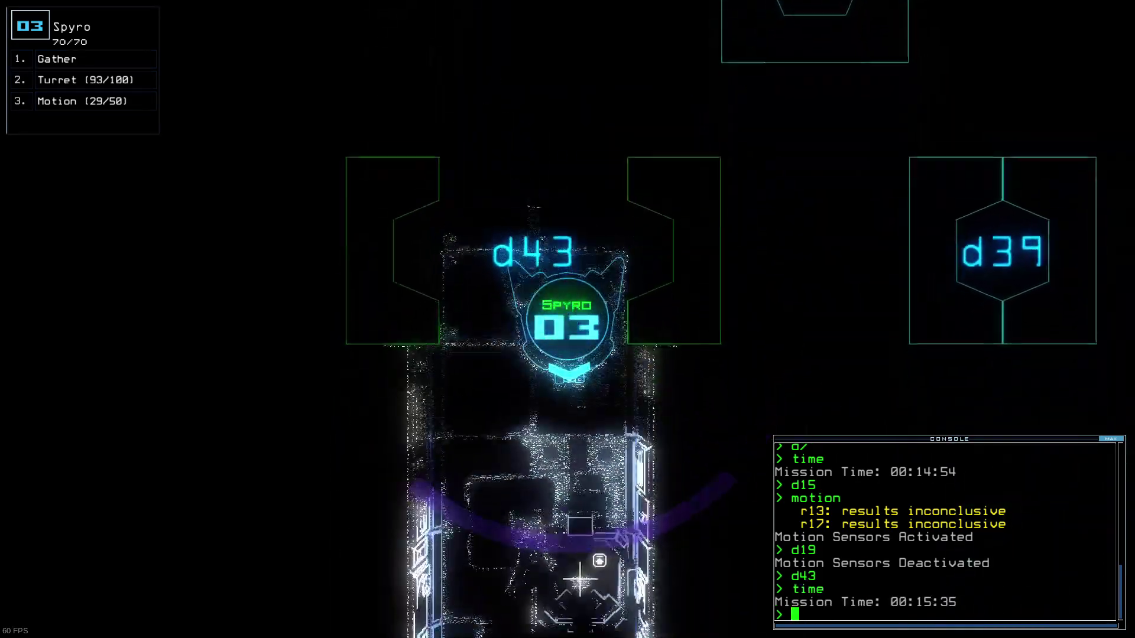
text(d43)
key(Return)
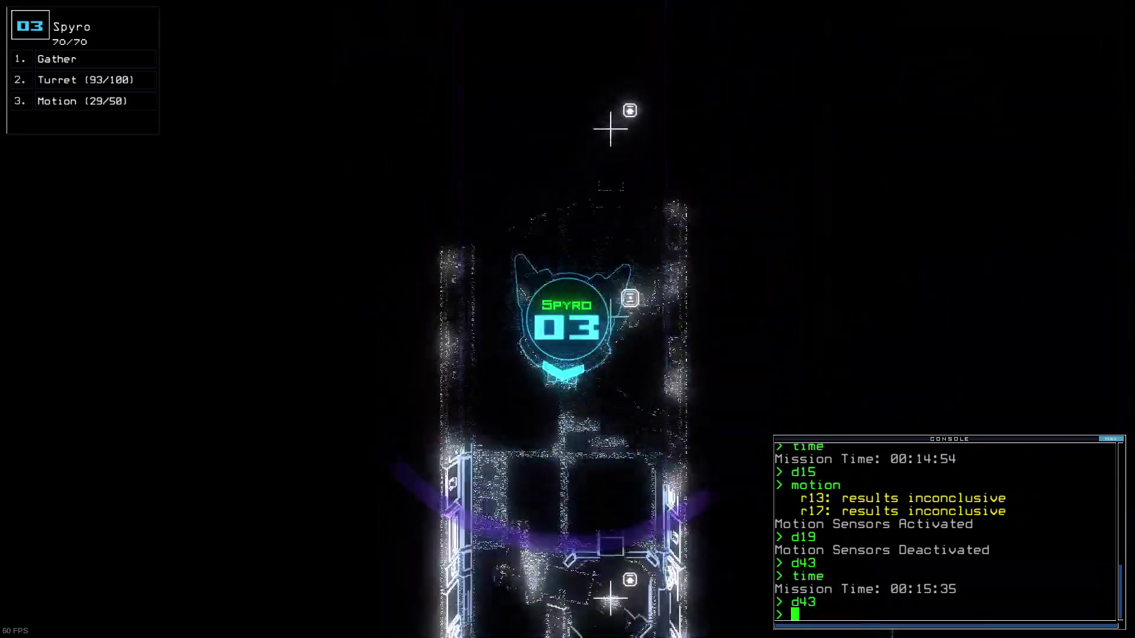
text(time)
key(Return)
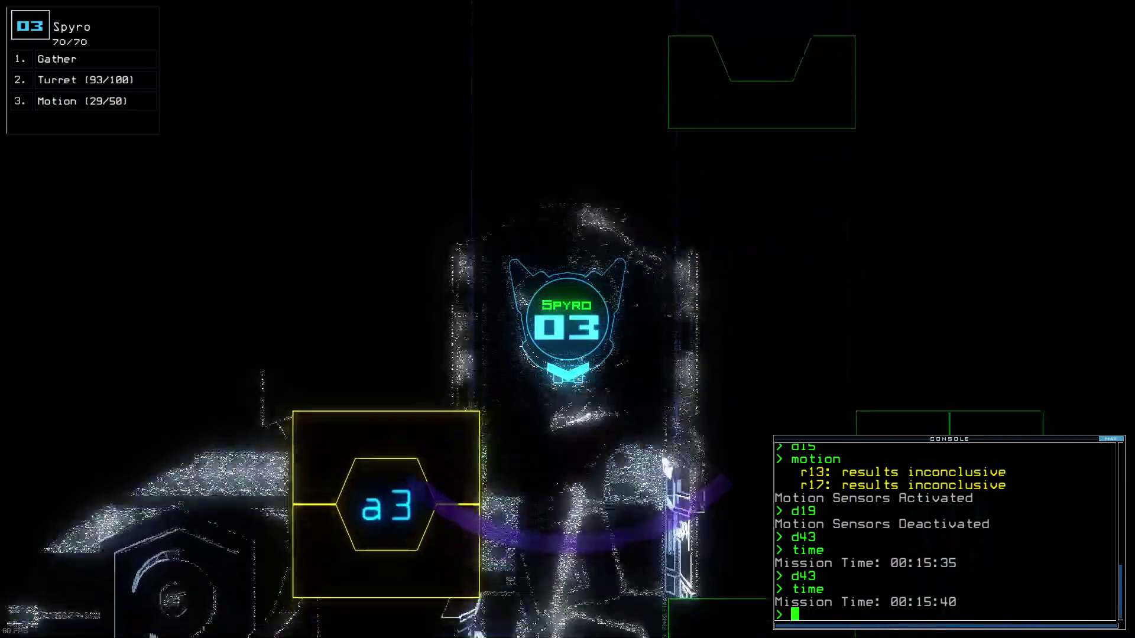
text(oo)
Open all doors to room r1 and cancel the module swap with Kotomi
key(Return)
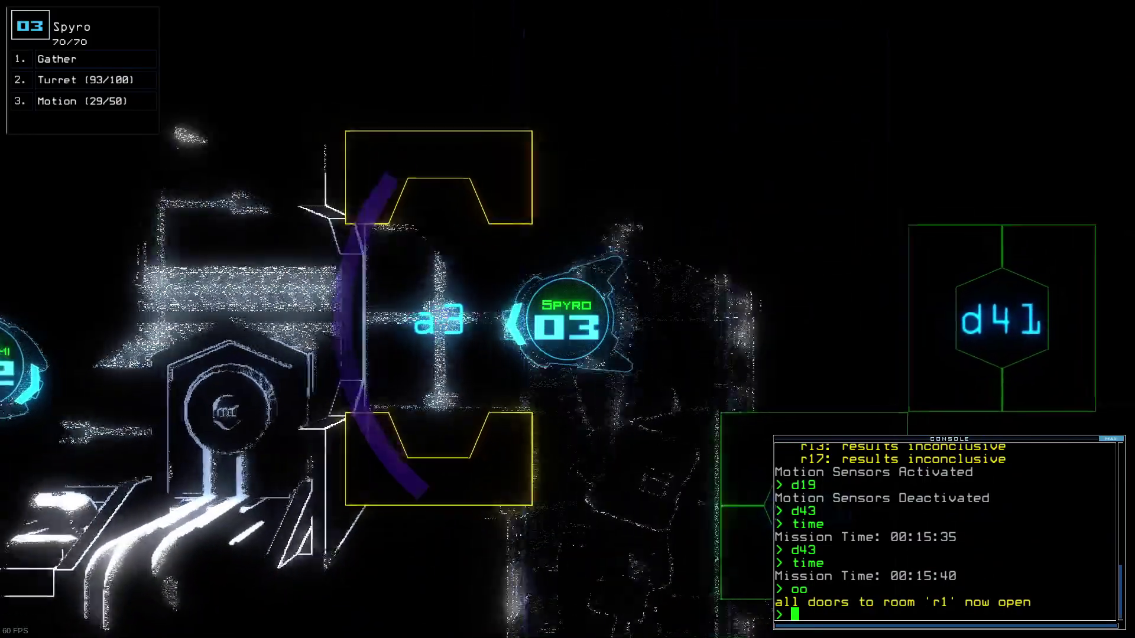
text(swap)
key(Return)
key(Escape)
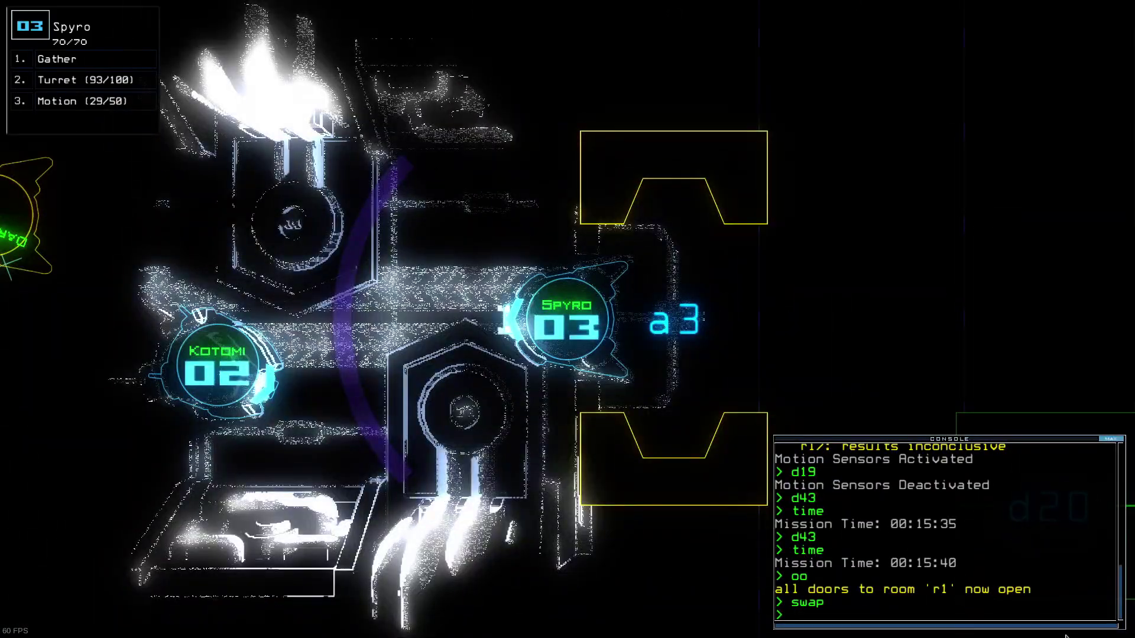
text(argaard)
Swap Spyro's Turret for Dargaard's Tow module and check the time (15:59)
key(Return)
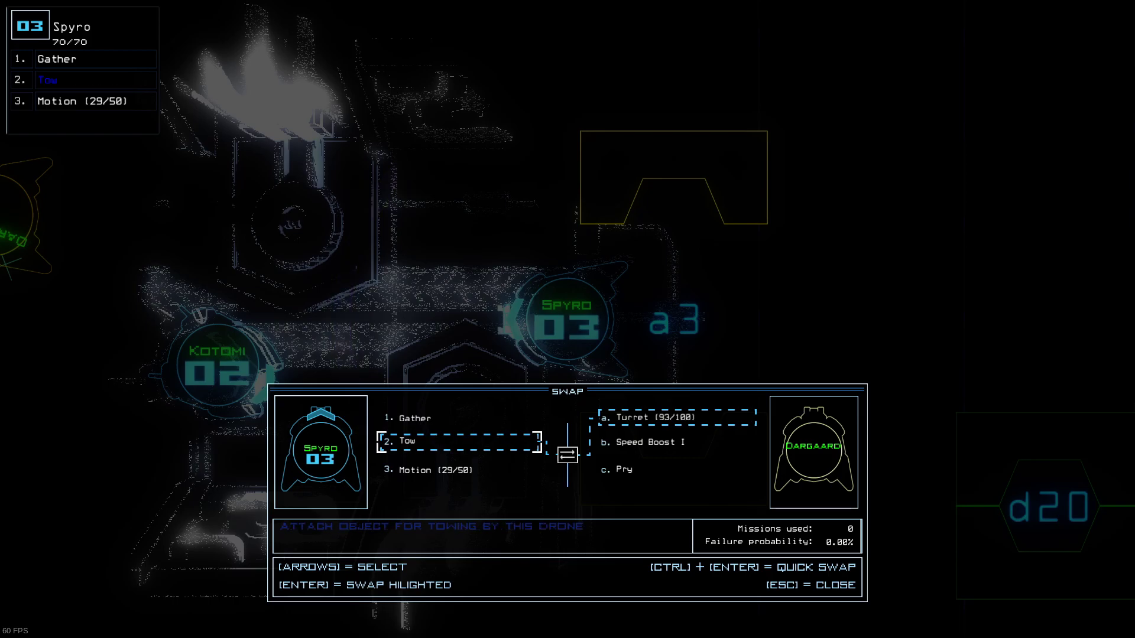
key(Escape)
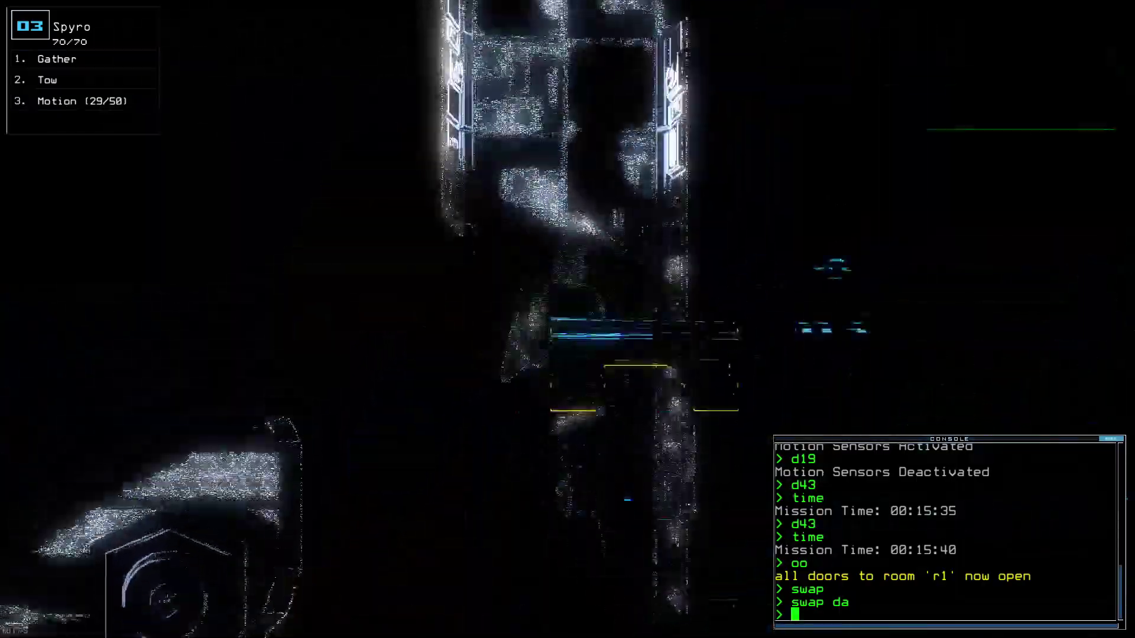
text(time)
key(Return)
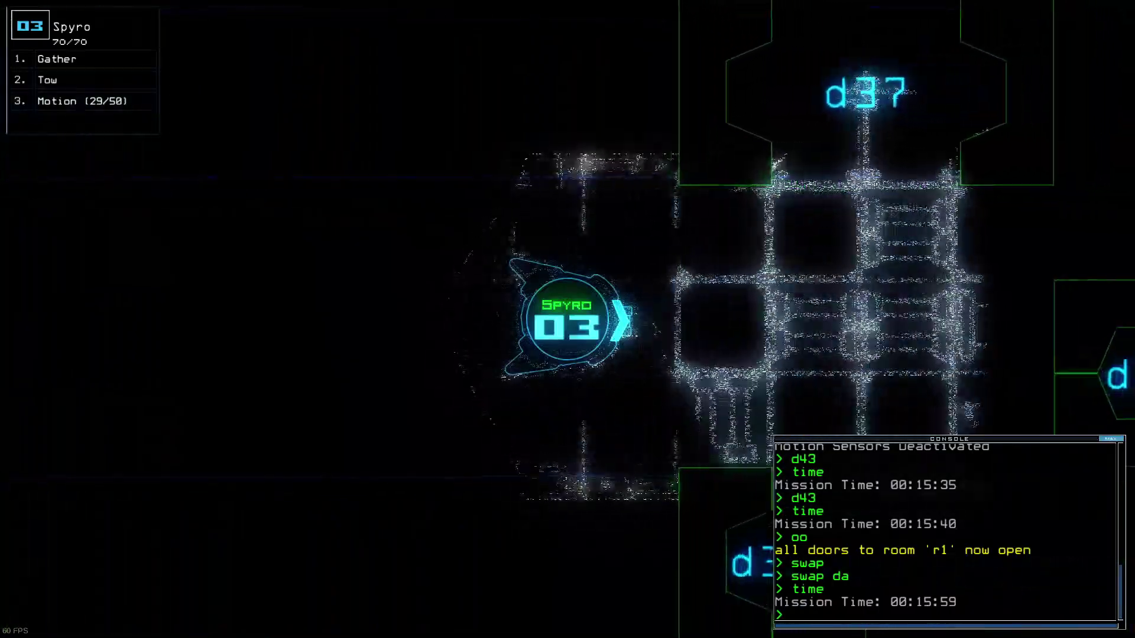
text(tow)
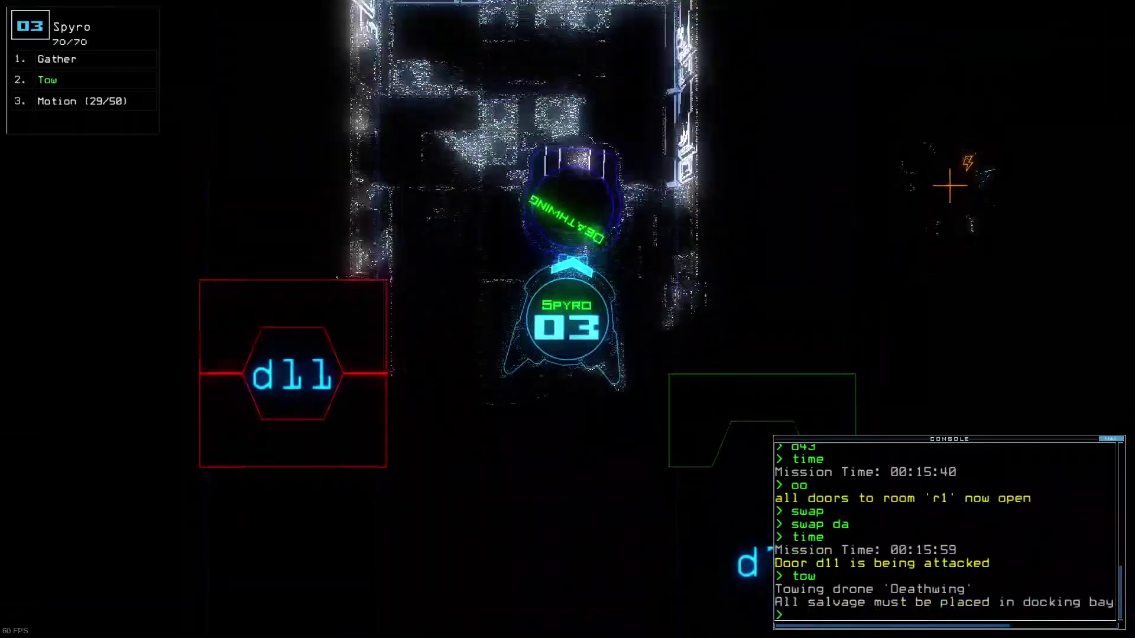
Tow Deathwing through door d37 into airlock a3 and check the time (16:32)
key(space)
text(d36)
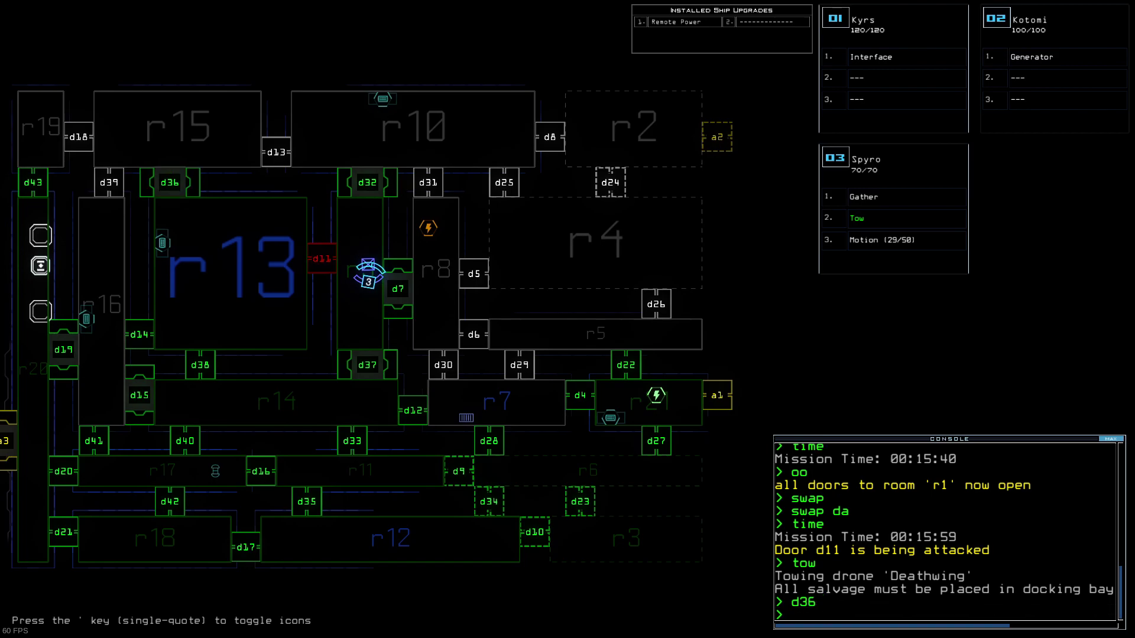
key(space)
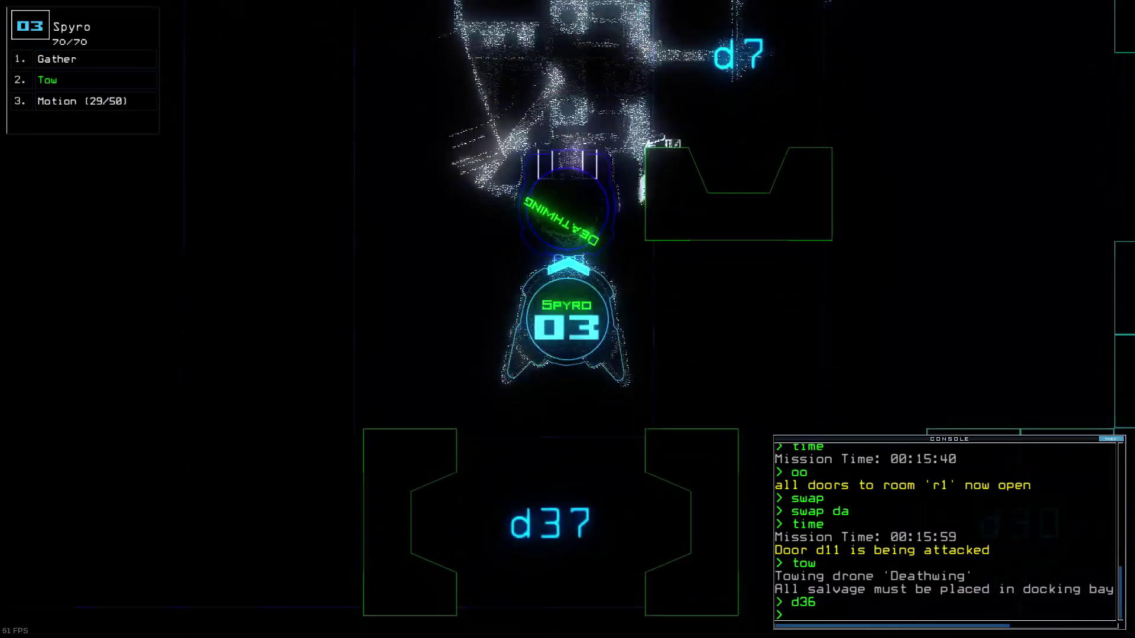
text(d37)
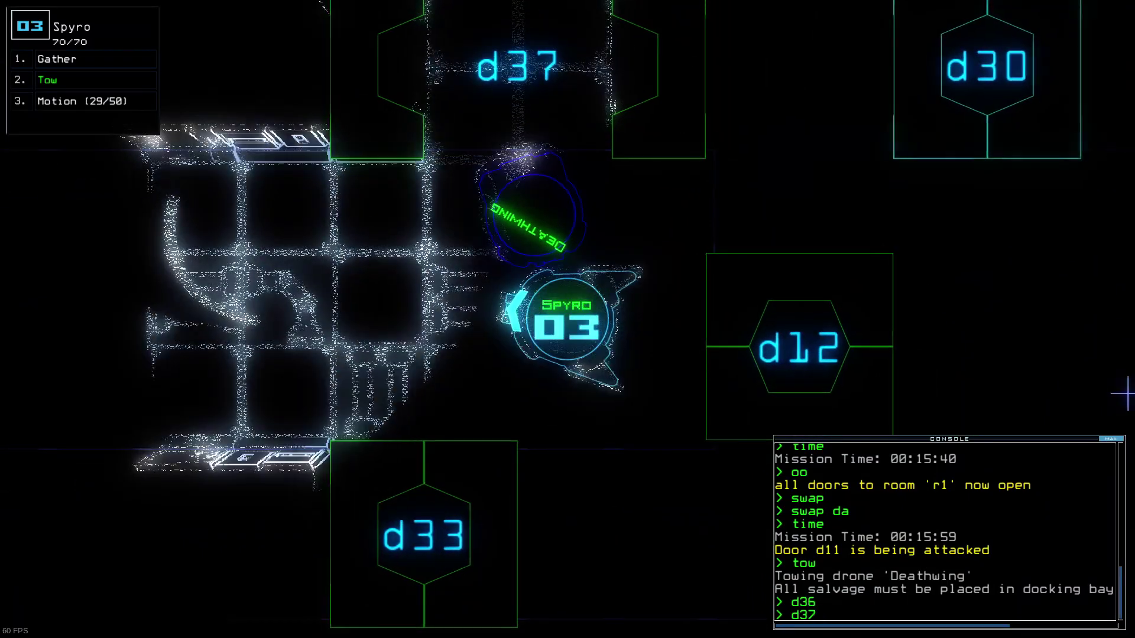
key(Return)
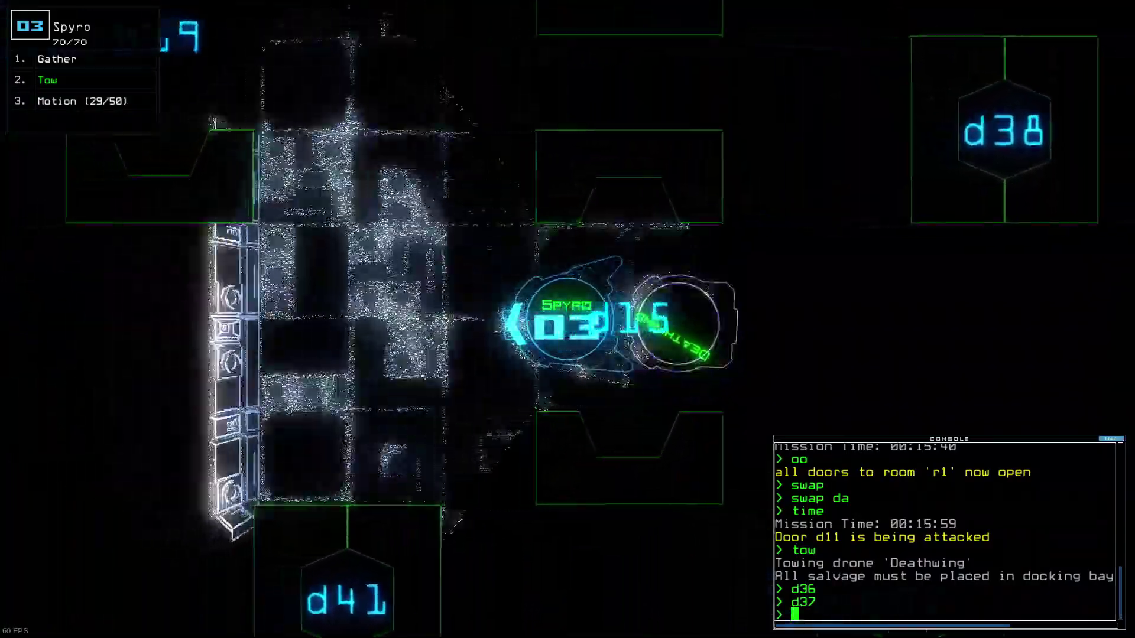
text(time)
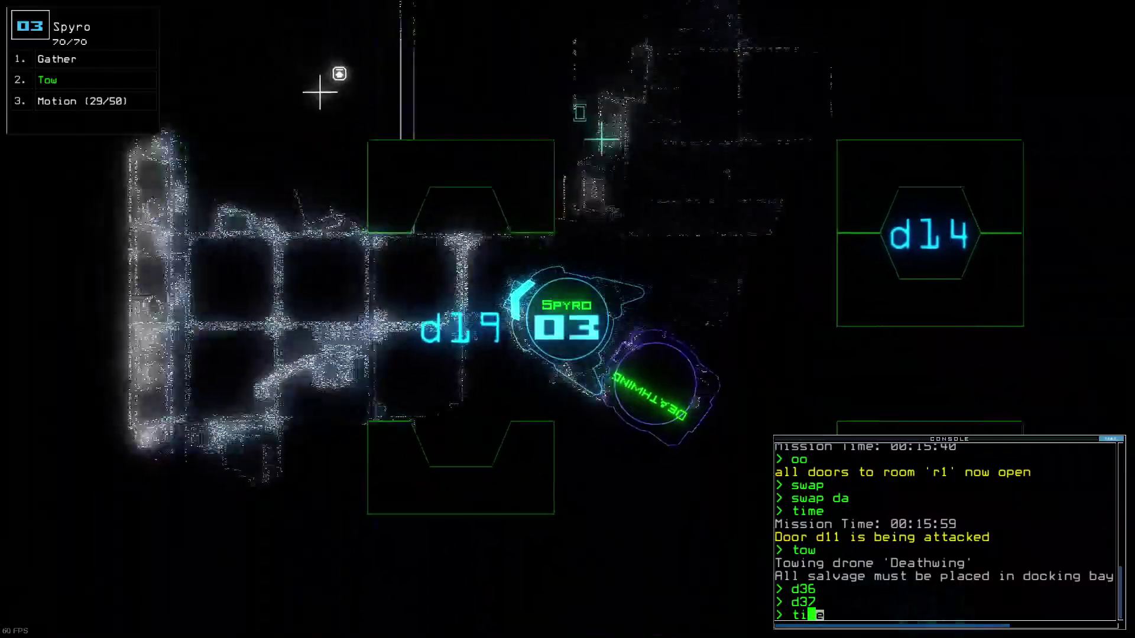
key(Return)
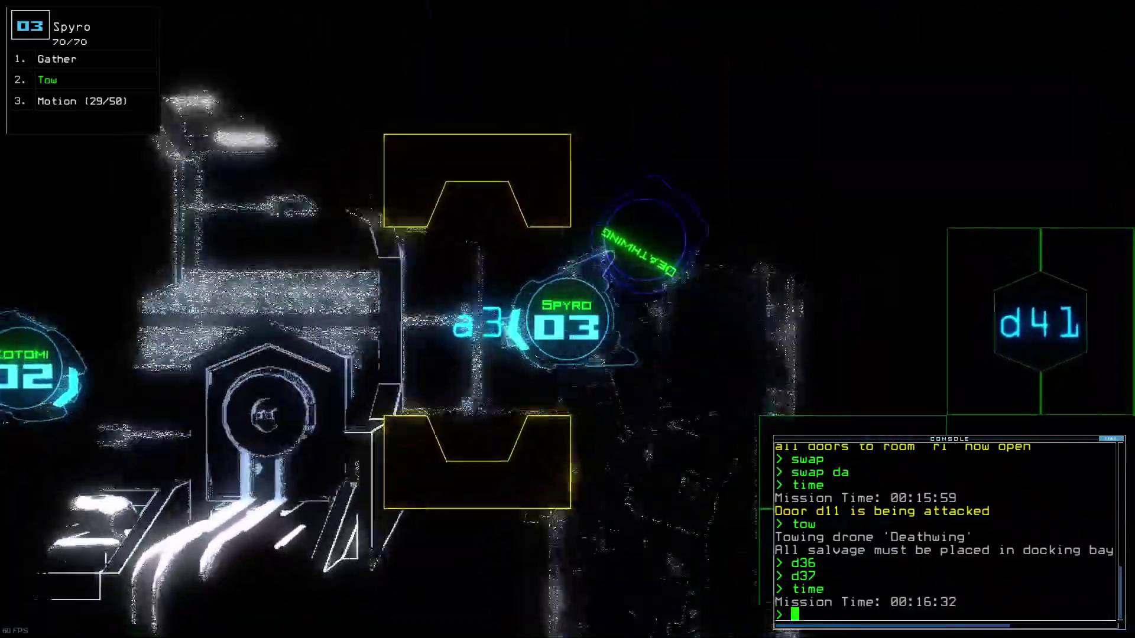
text(to)
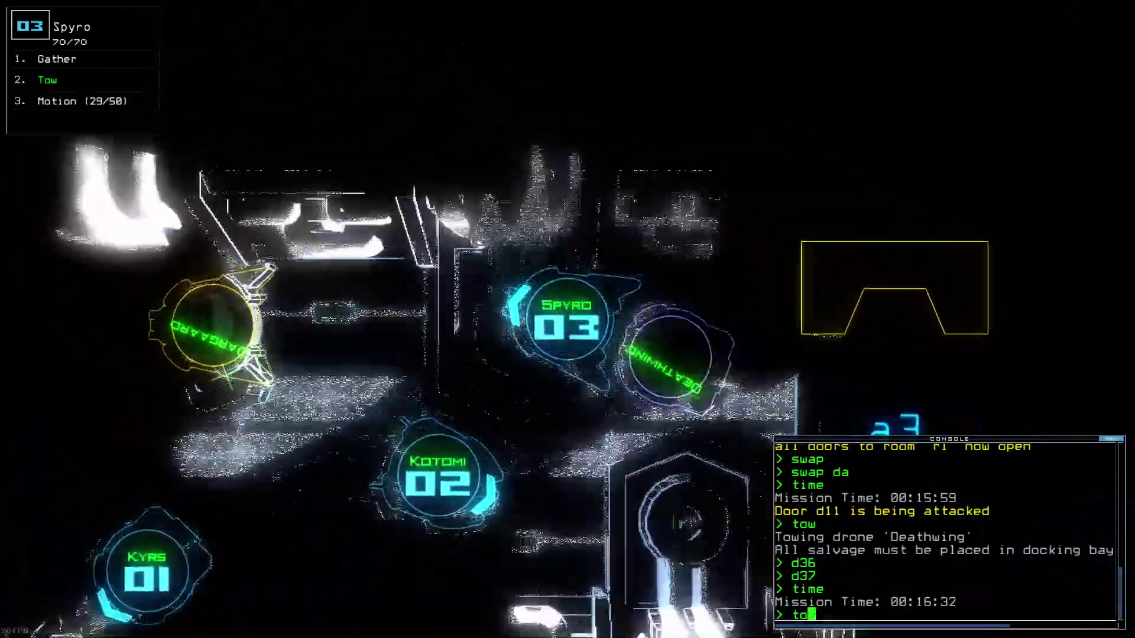
text(w)
Release Deathwing from tow and cancel the swap offered with Kotomi
key(Return)
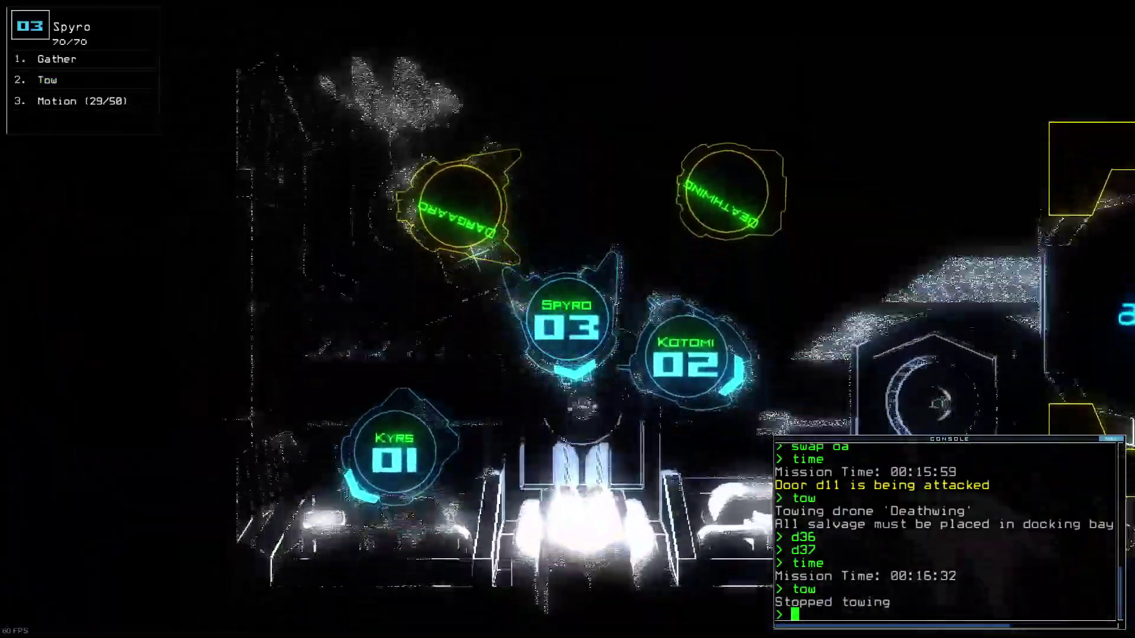
text(swap)
key(Return)
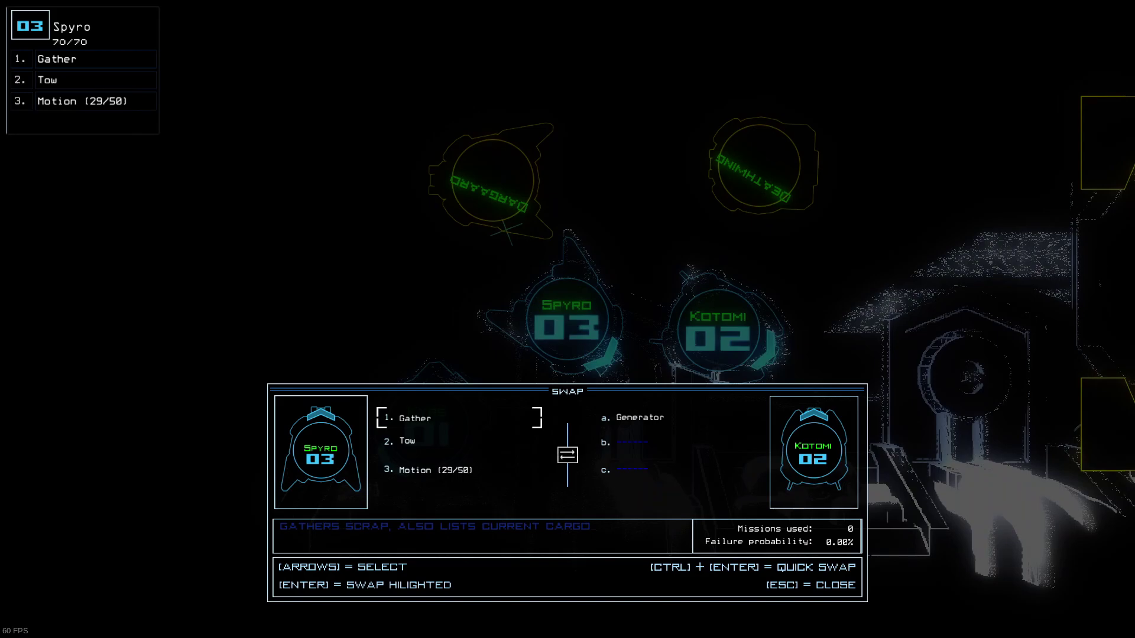
key(Escape)
text(swap)
Swap the Tow module back for Dargaard's Turret and drive Spyro out of airlock a3
key(Return)
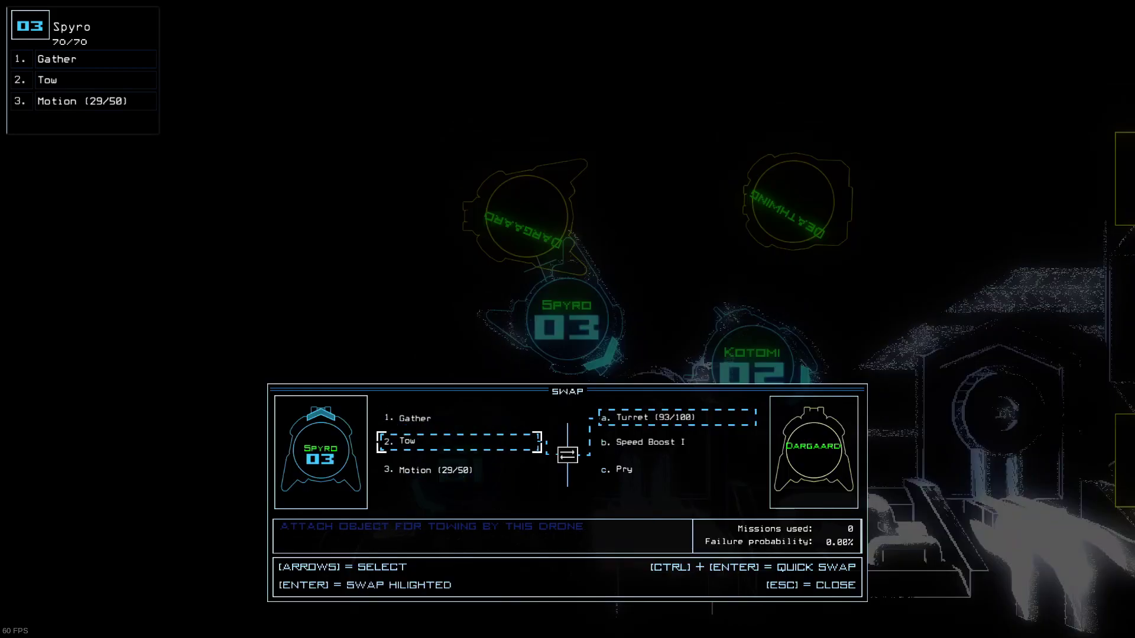
key(Escape)
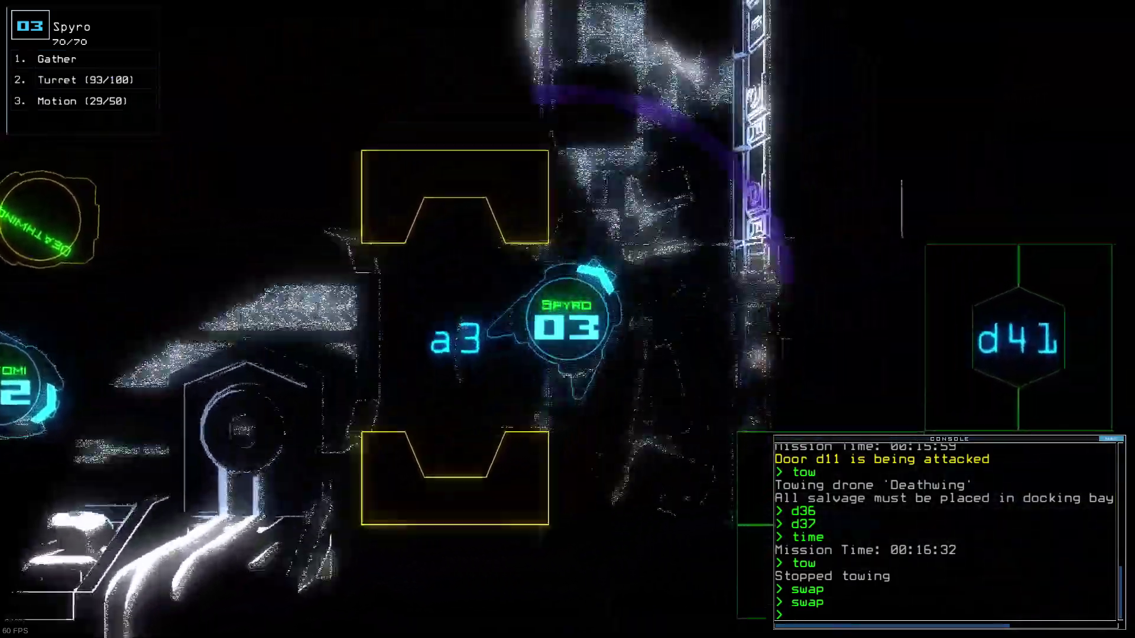
key(Up)
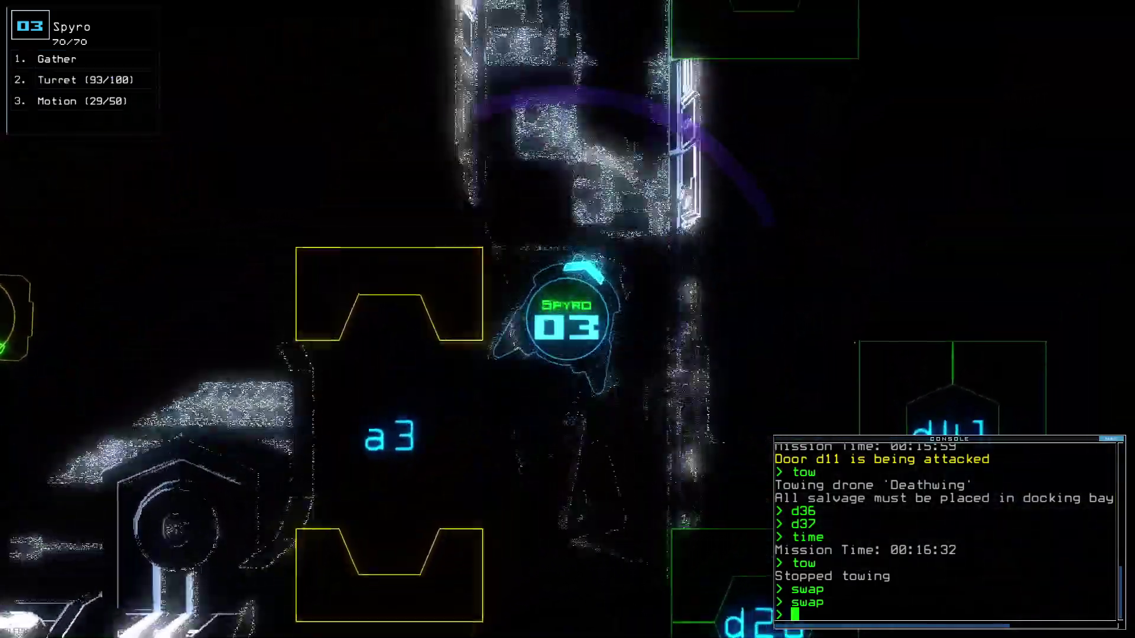
key(space)
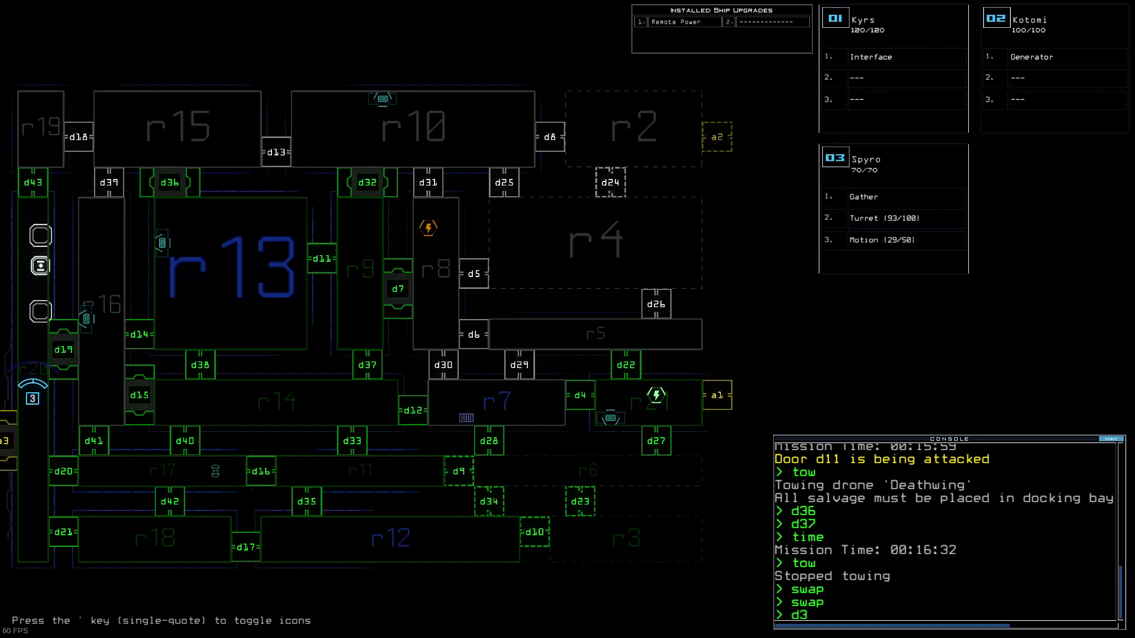
Drive Spyro along the corridor and through the room, checking the ship map between moves
key(space)
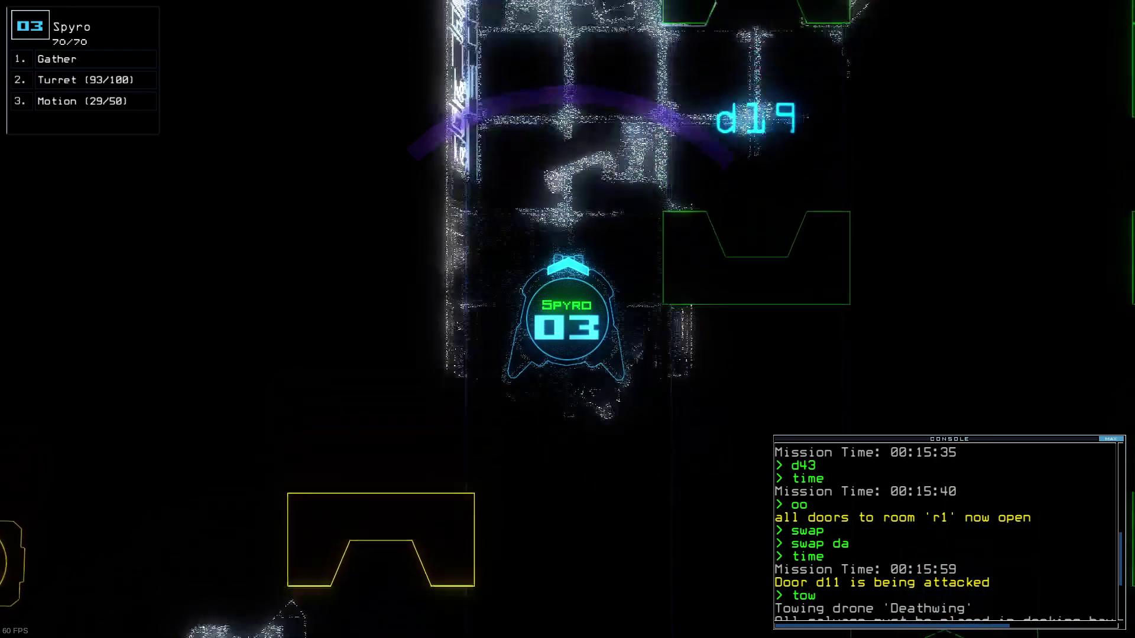
key(Up)
key(Up)
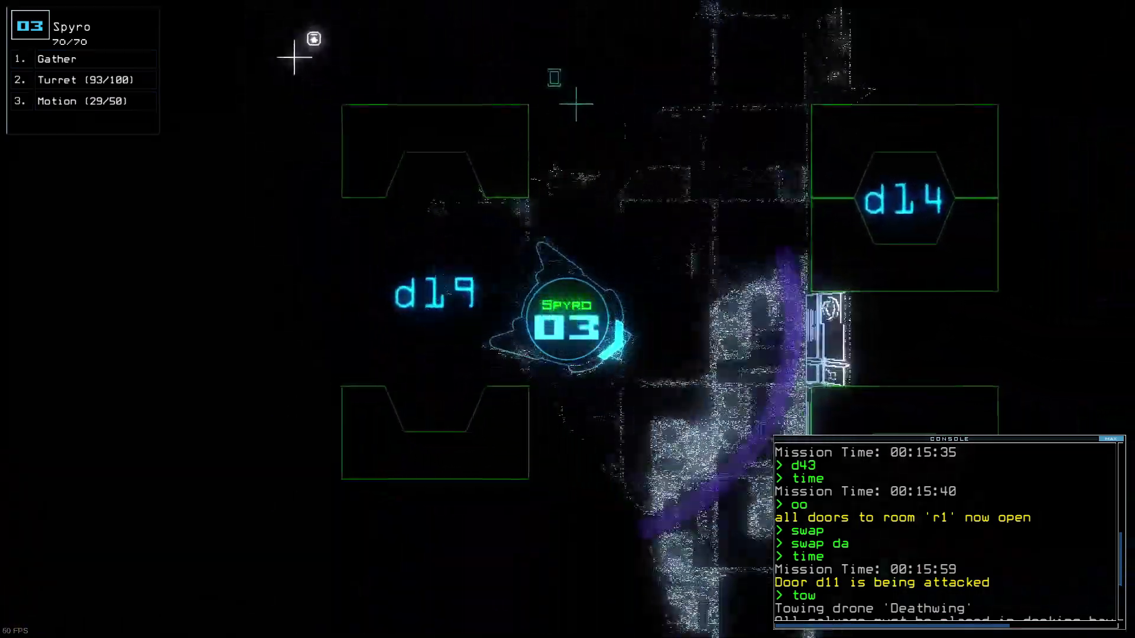
key(Up)
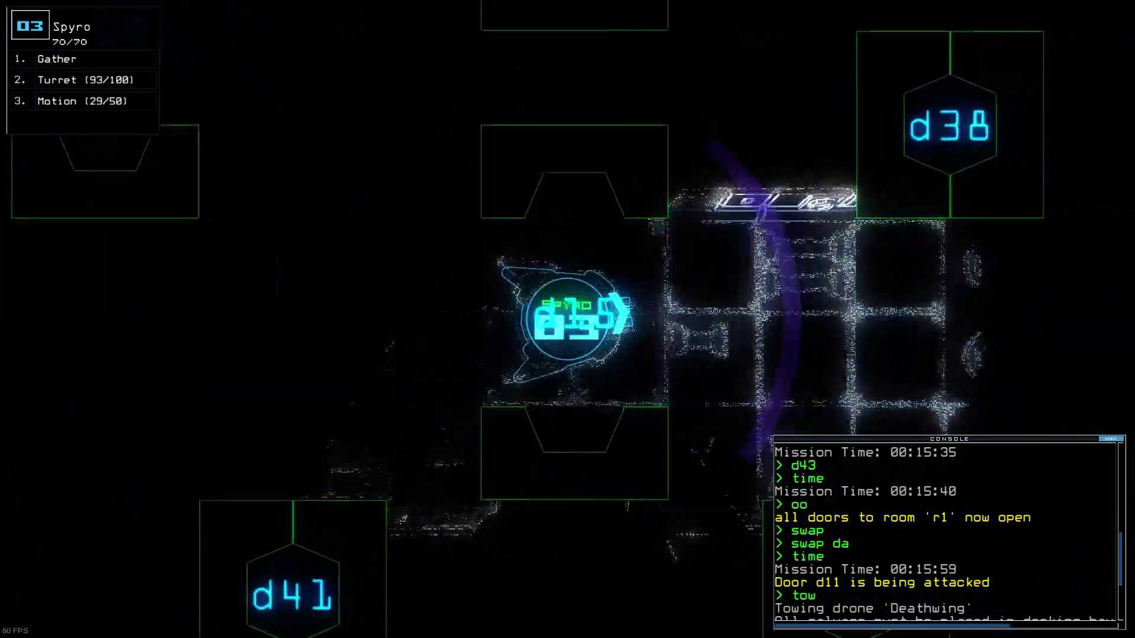
key(space)
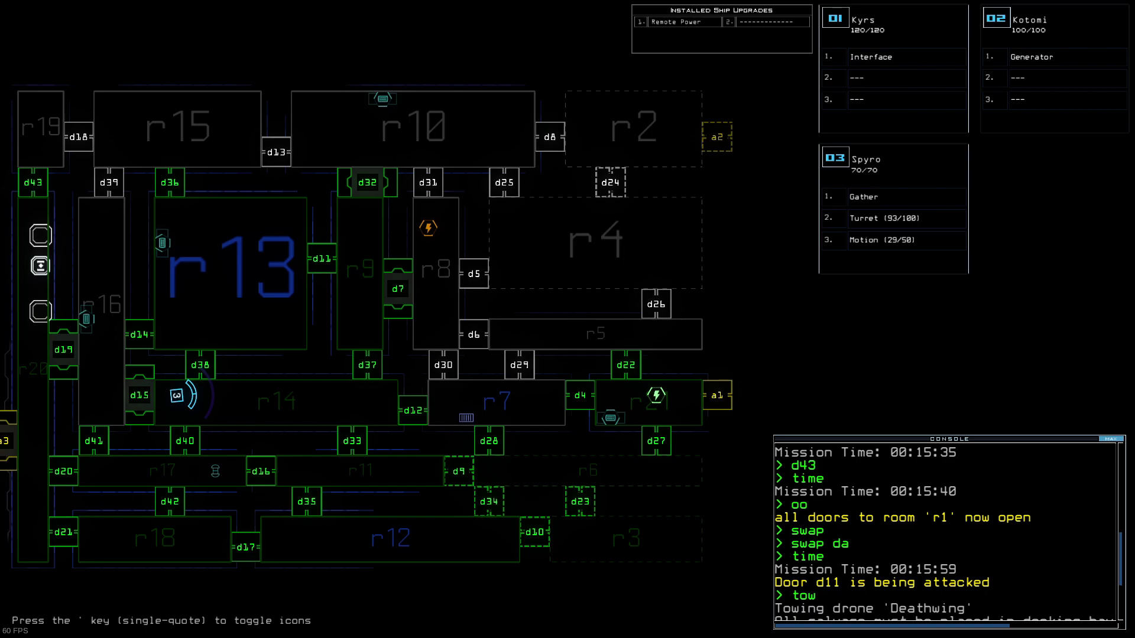
key(space)
key(Up)
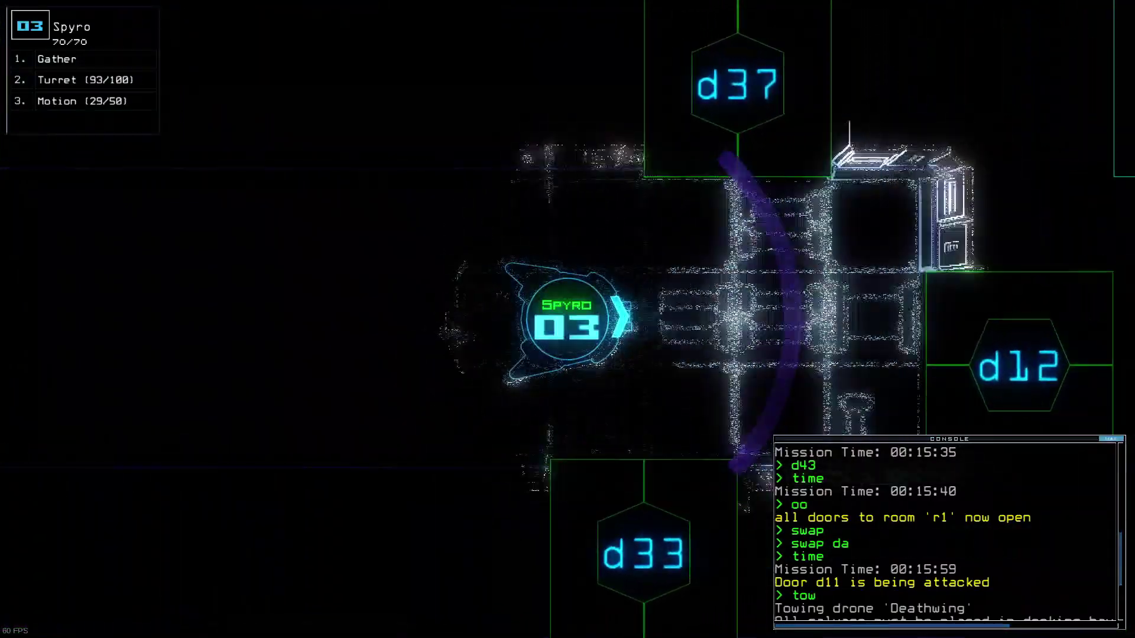
key(space)
Open doors d36 and d37 and drive Spyro through d37 toward door d7
key(space)
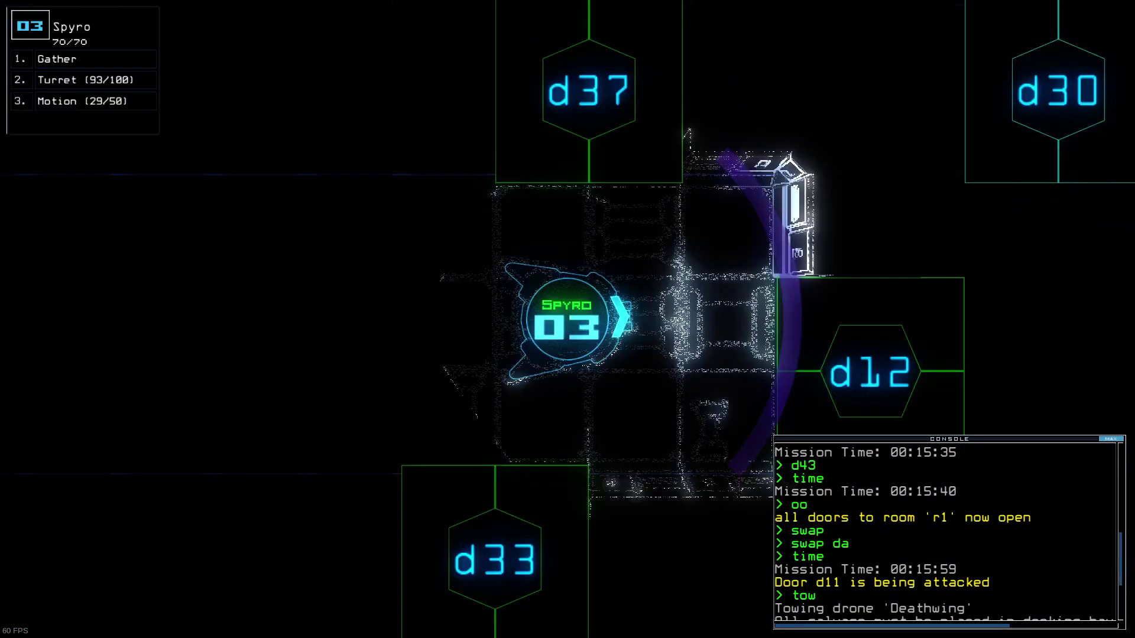
text(d3)
key(space)
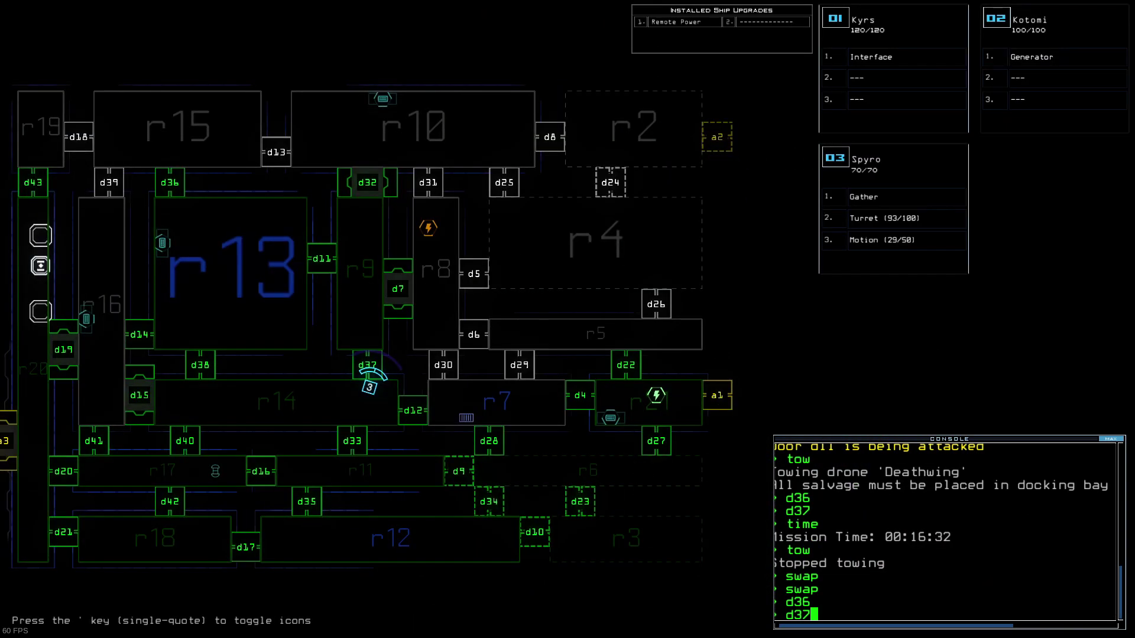
key(space)
key(Up)
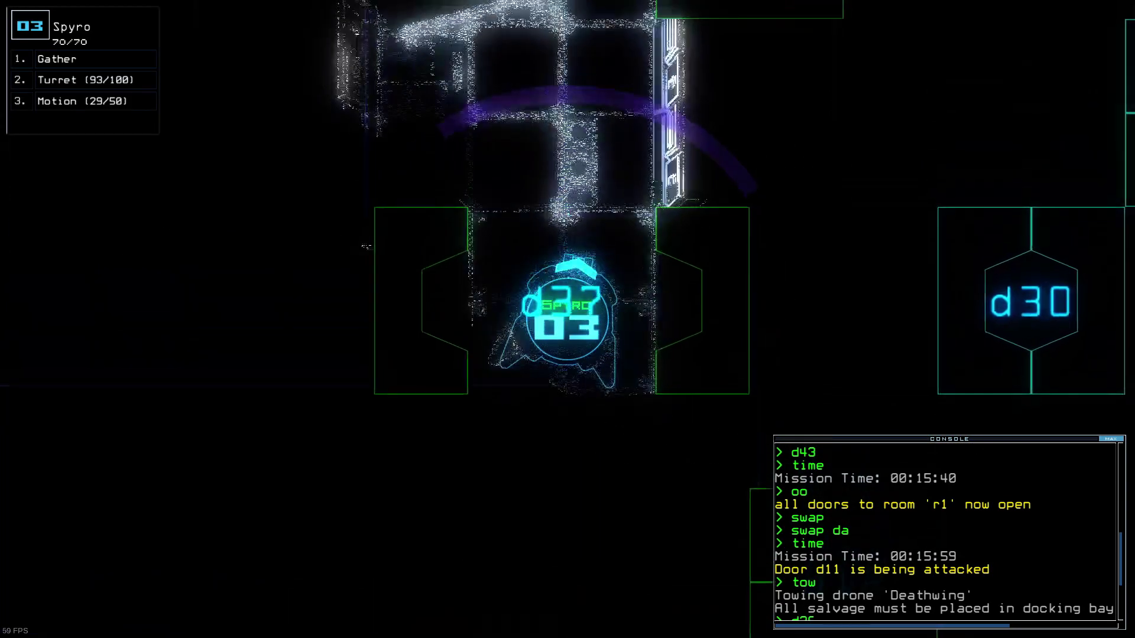
key(Up)
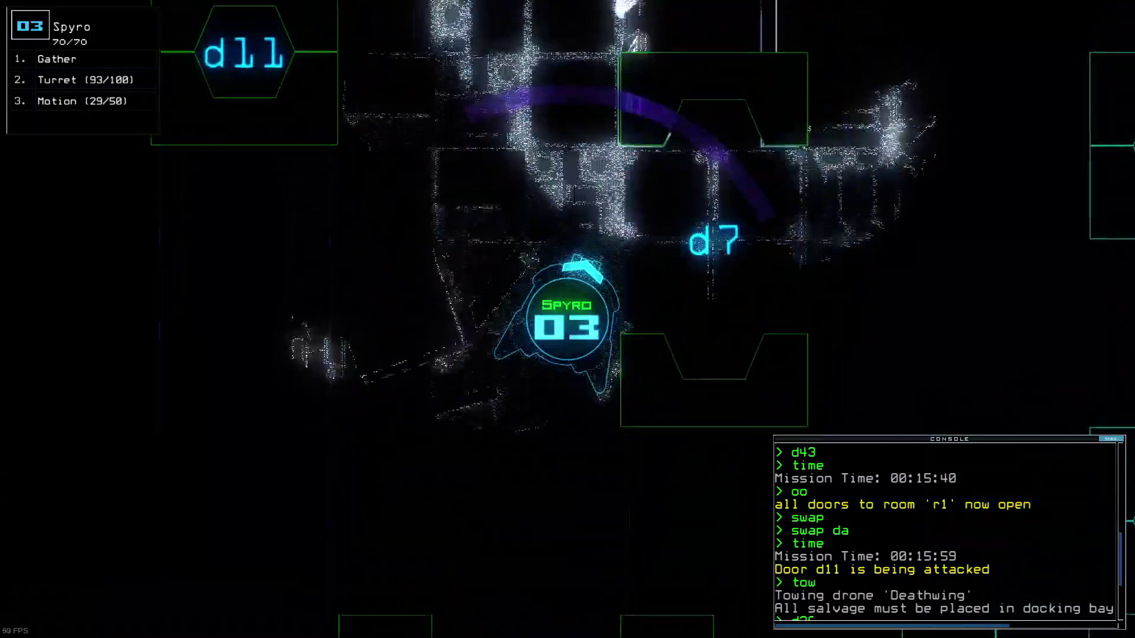
key(Right)
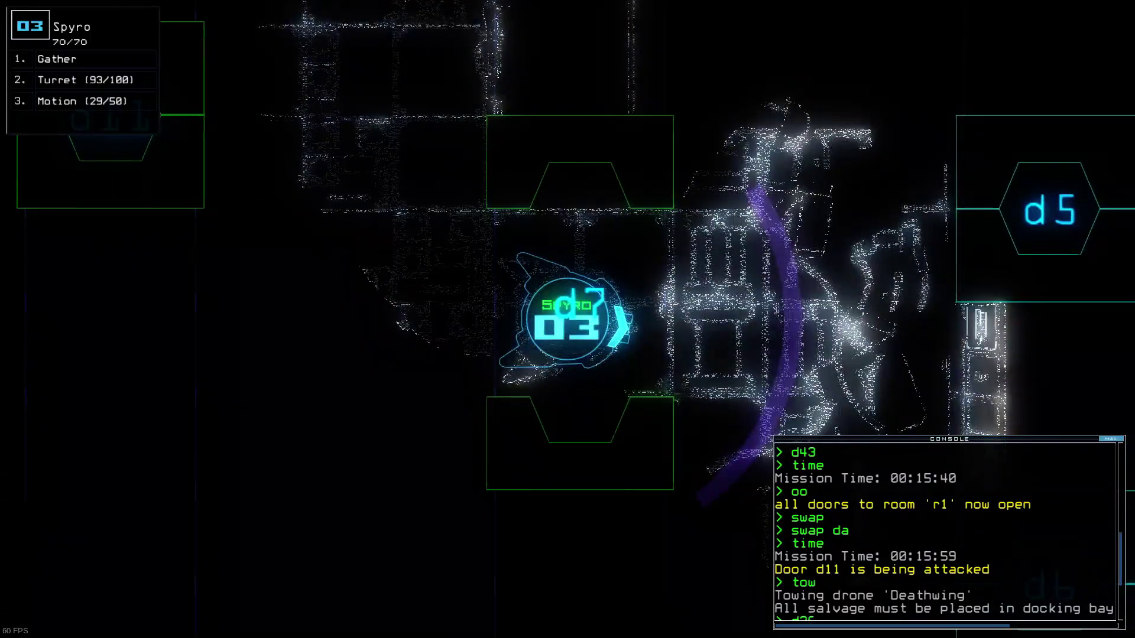
key(space)
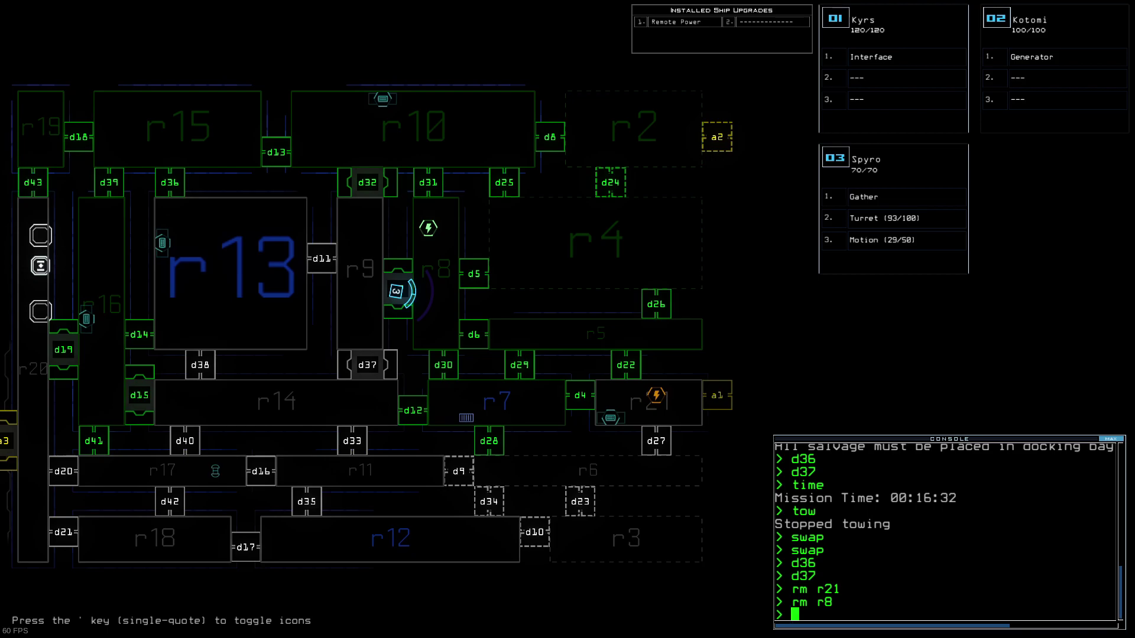
text(3)
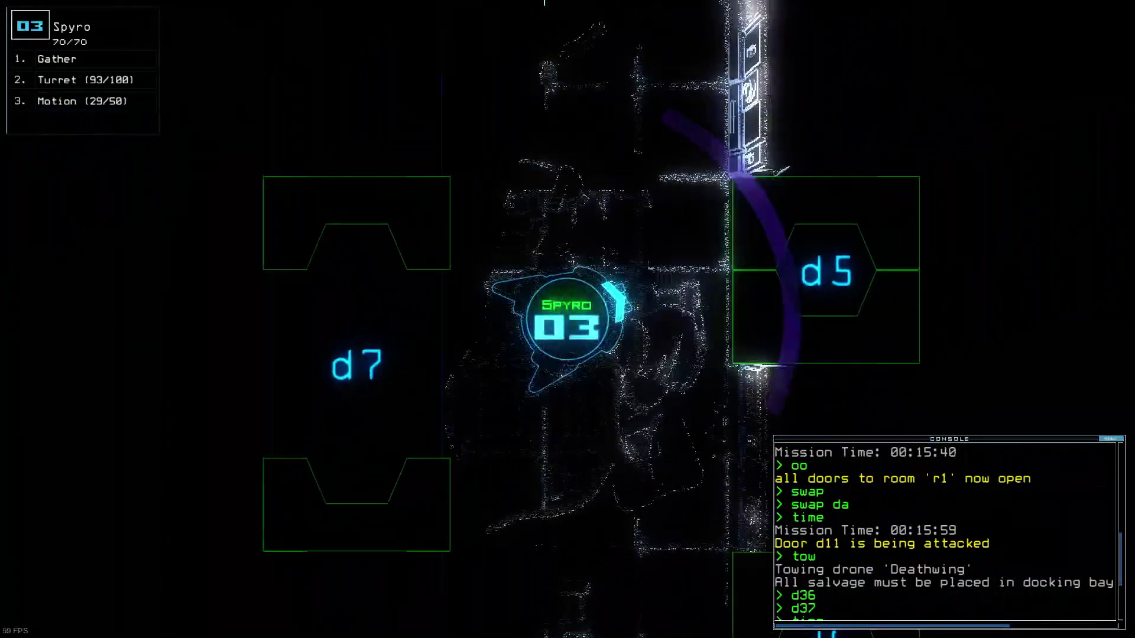
text(motion)
Run a motion scan, open door d5, and gather the scrap in that room
key(Return)
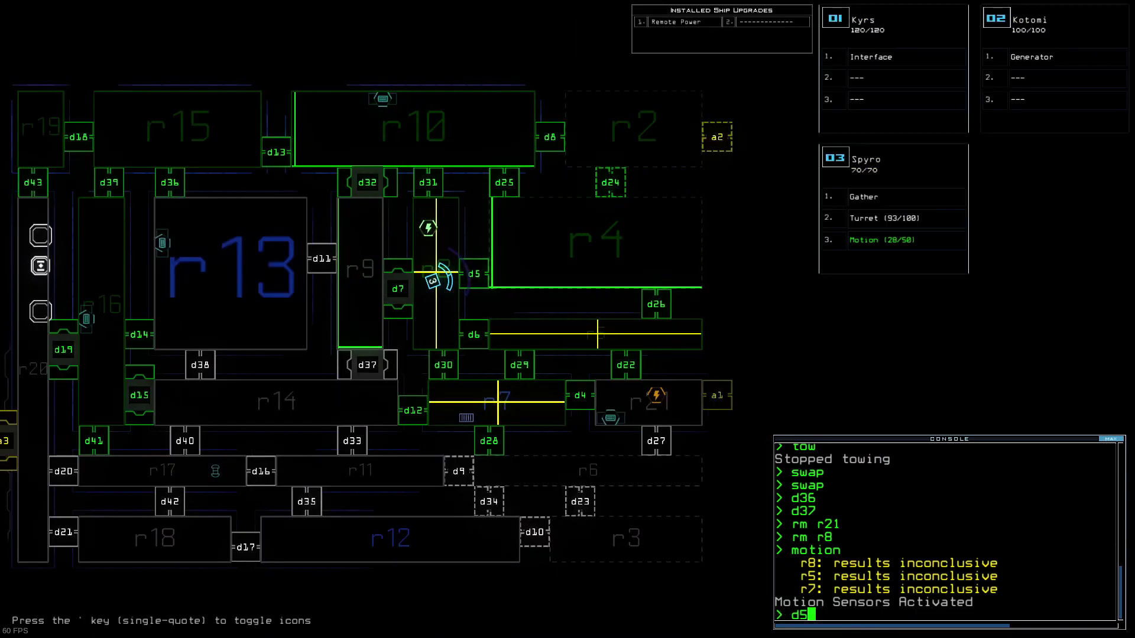
key(3)
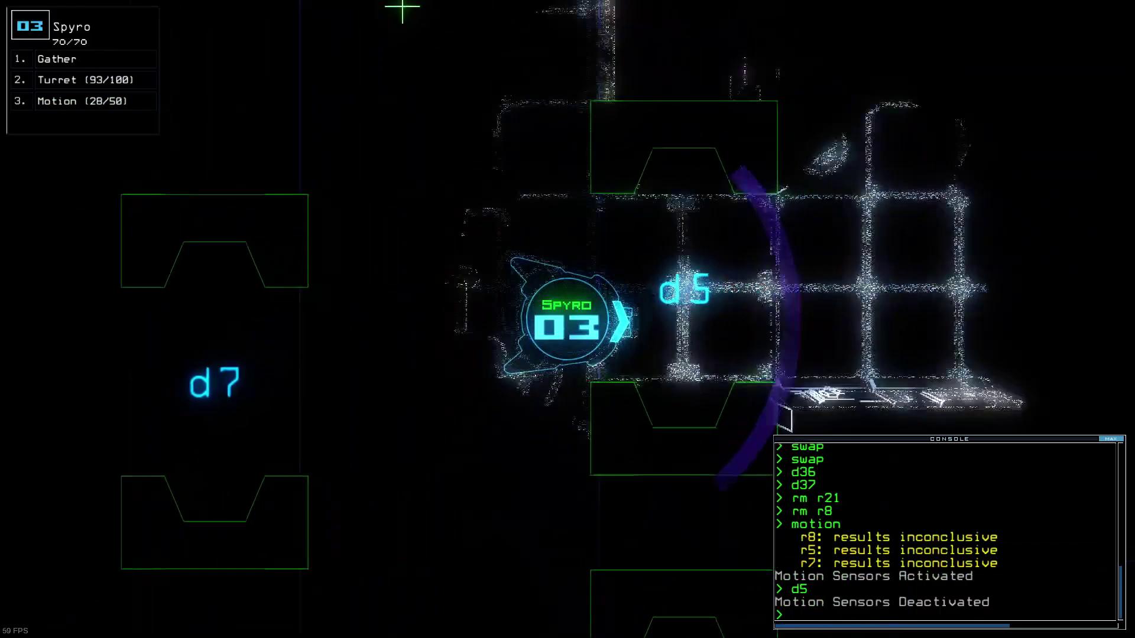
text(g)
key(Return)
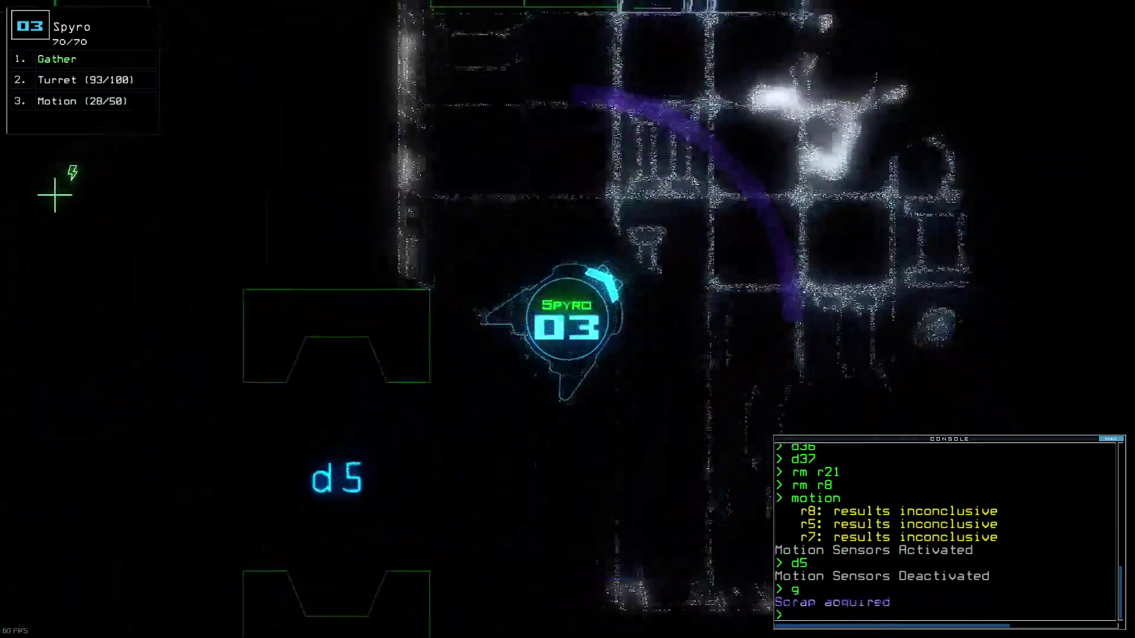
key(Left)
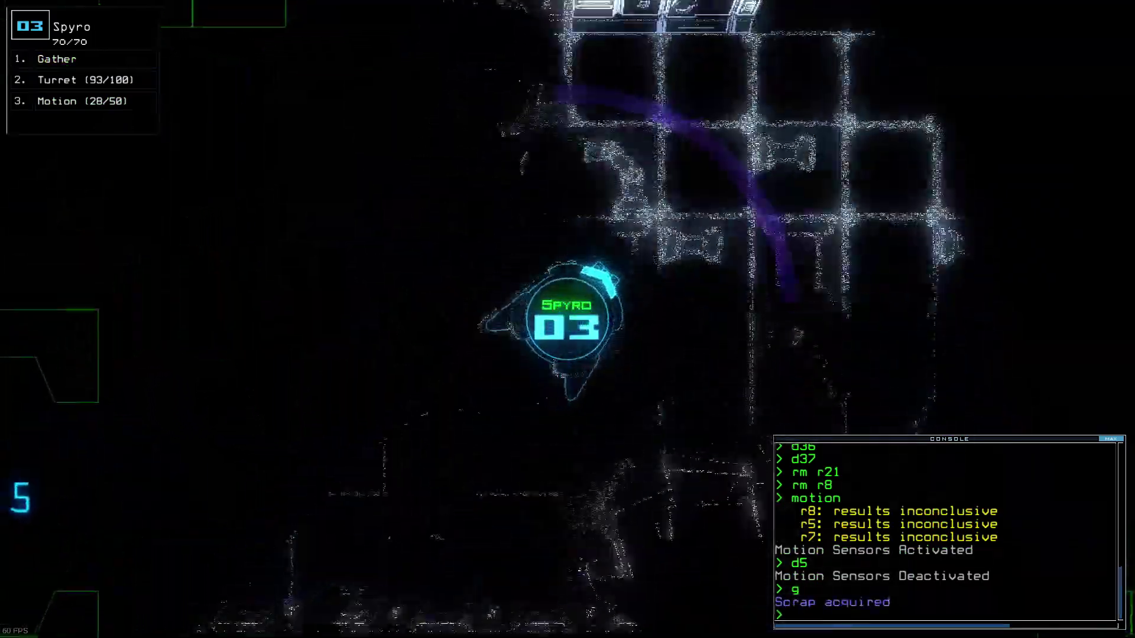
key(Up)
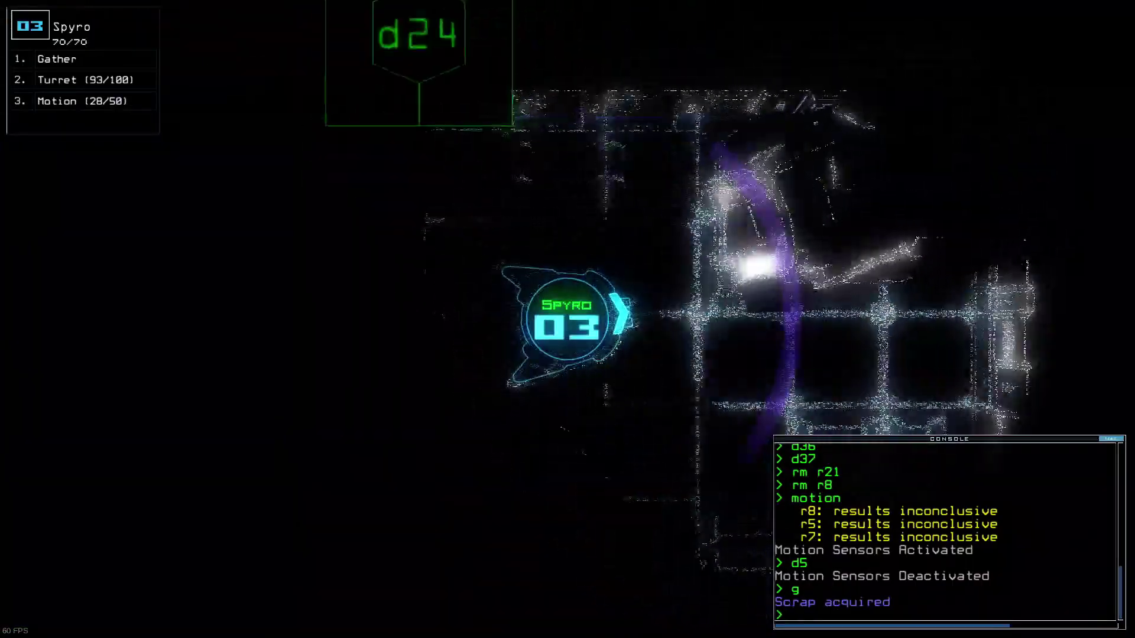
key(Up)
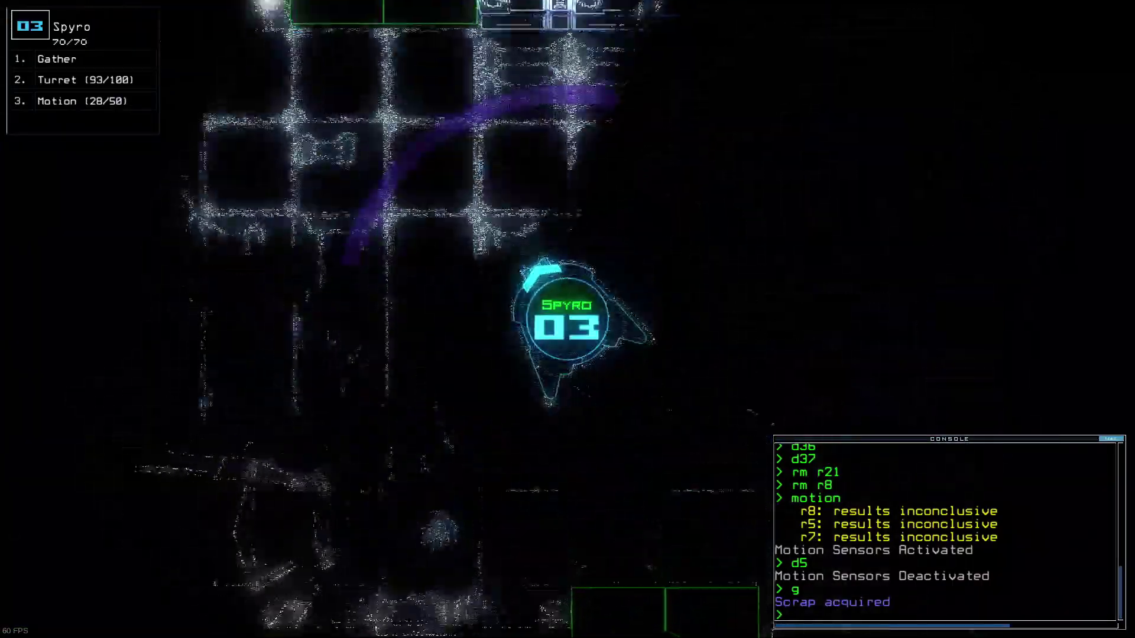
text(d34)
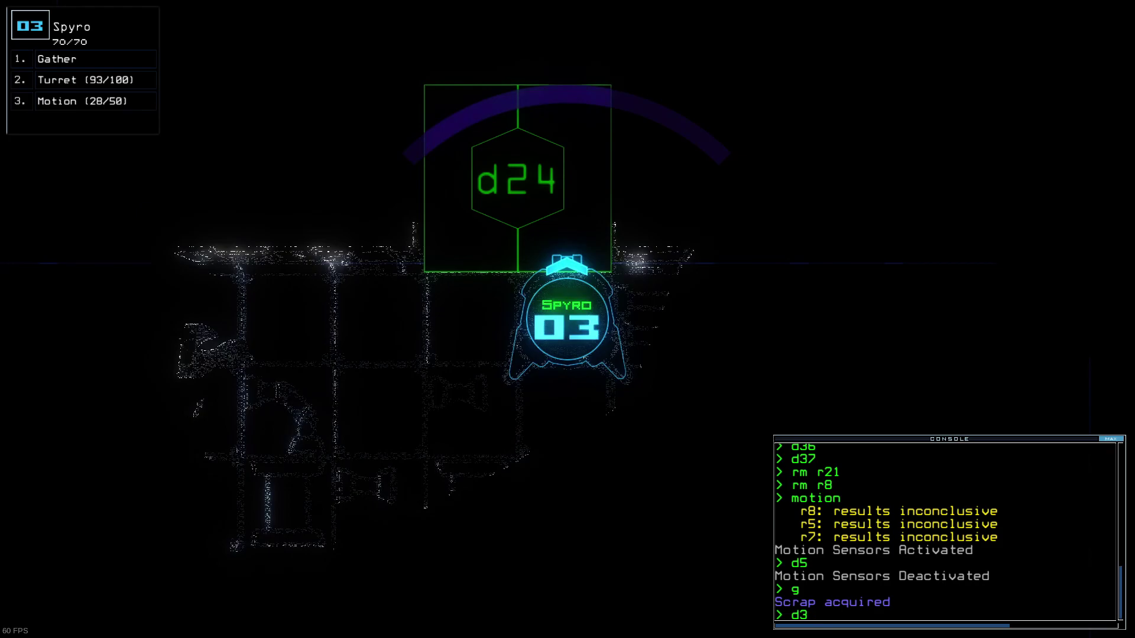
Open door d24 and gather the scrap in the next room
key(BackSpace)
text(24)
key(Tab)
key(Tab)
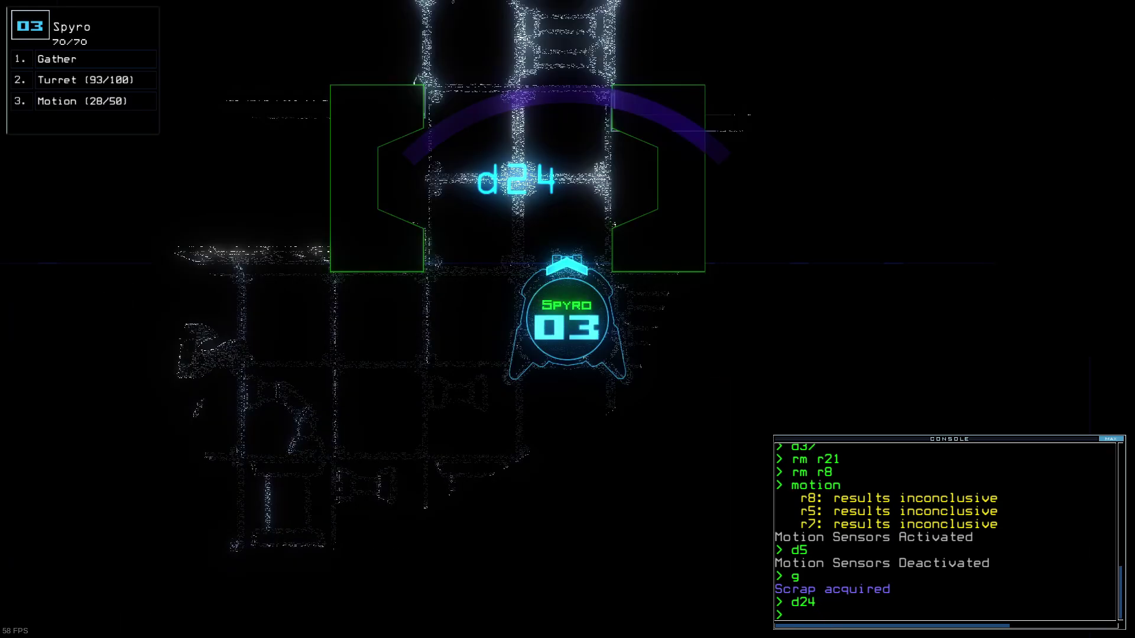
key(Return)
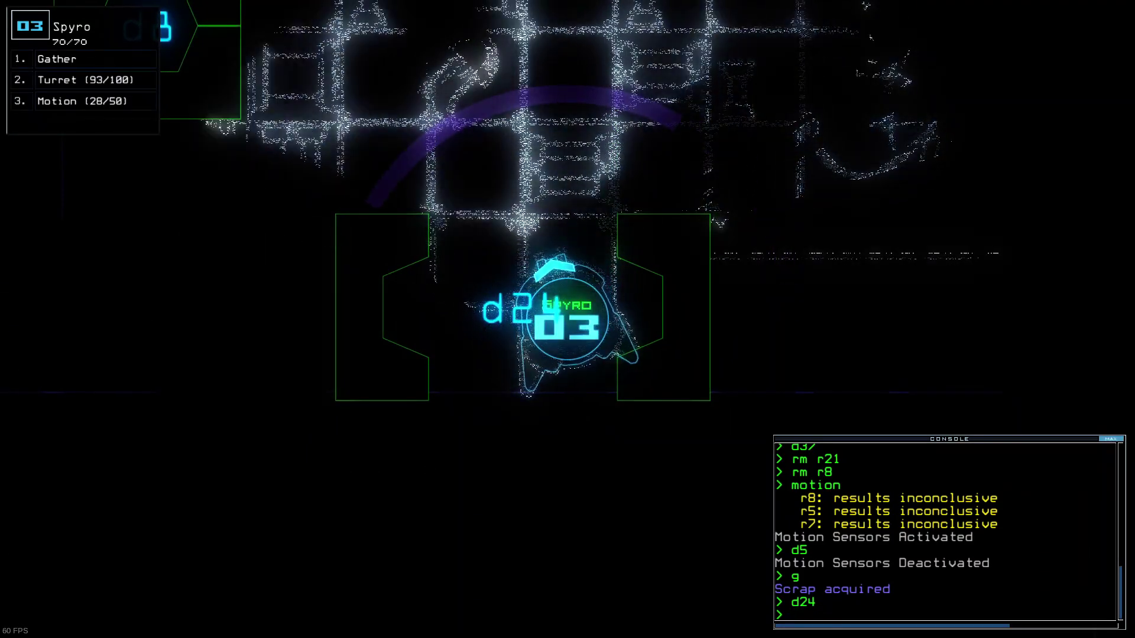
key(Up)
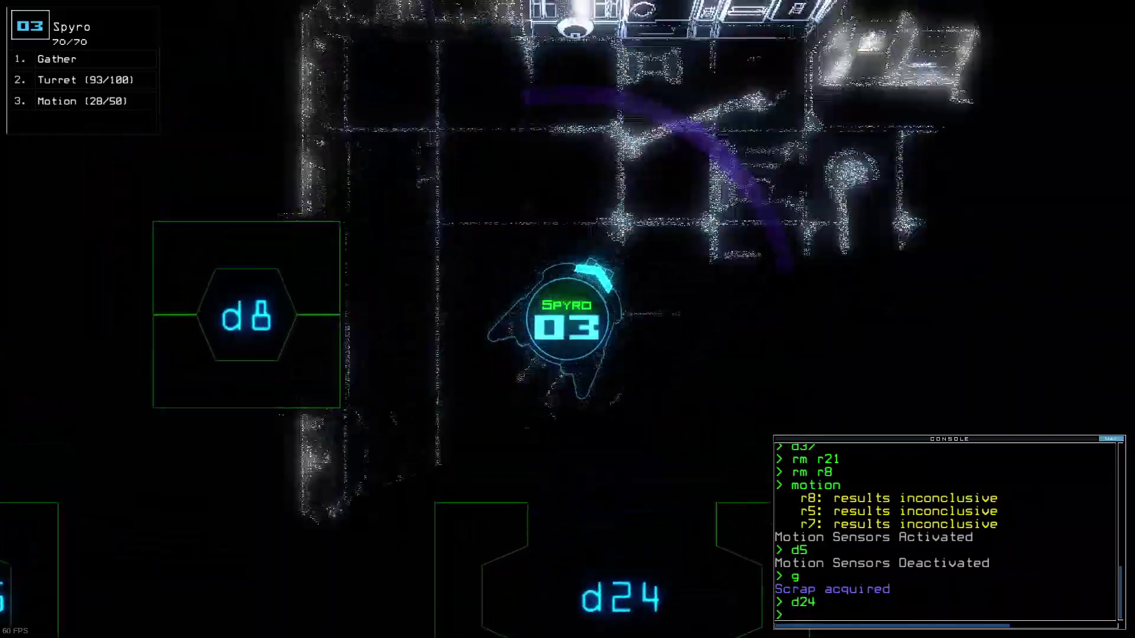
key(Left)
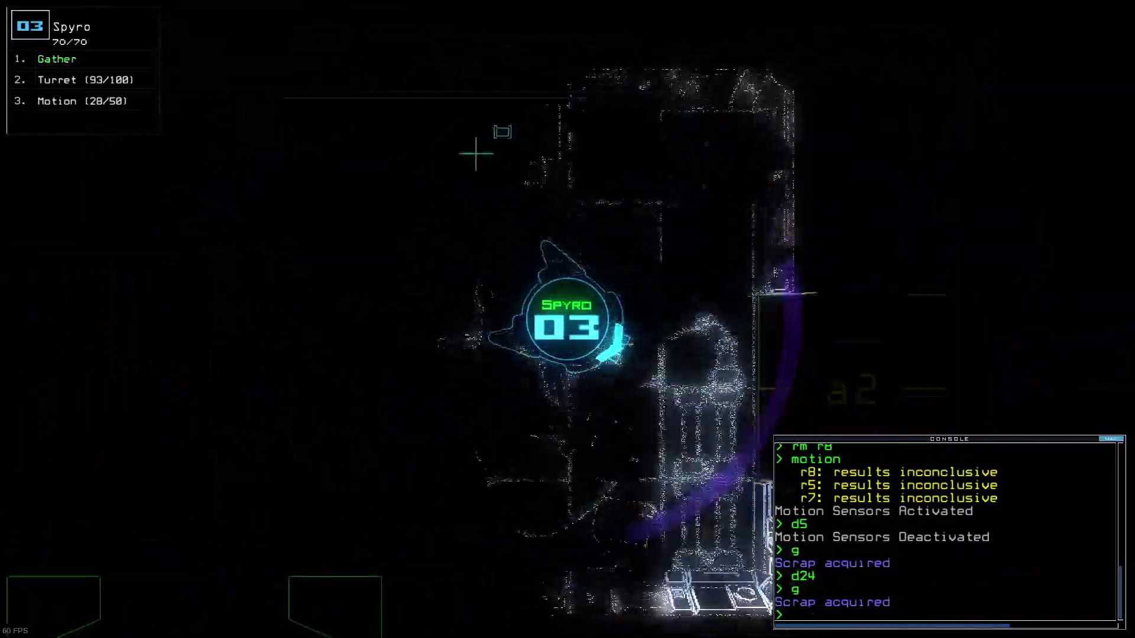
text(g)
key(Return)
key(Right)
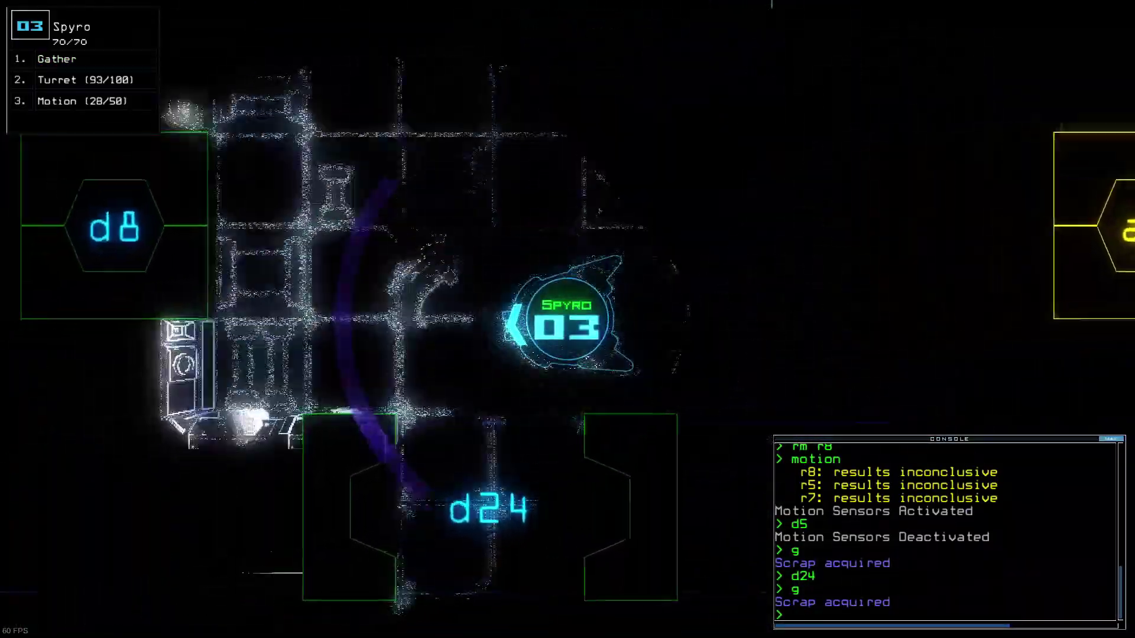
text(time)
Check the mission time and drive Spyro back through d24 toward door d26
key(Return)
key(space)
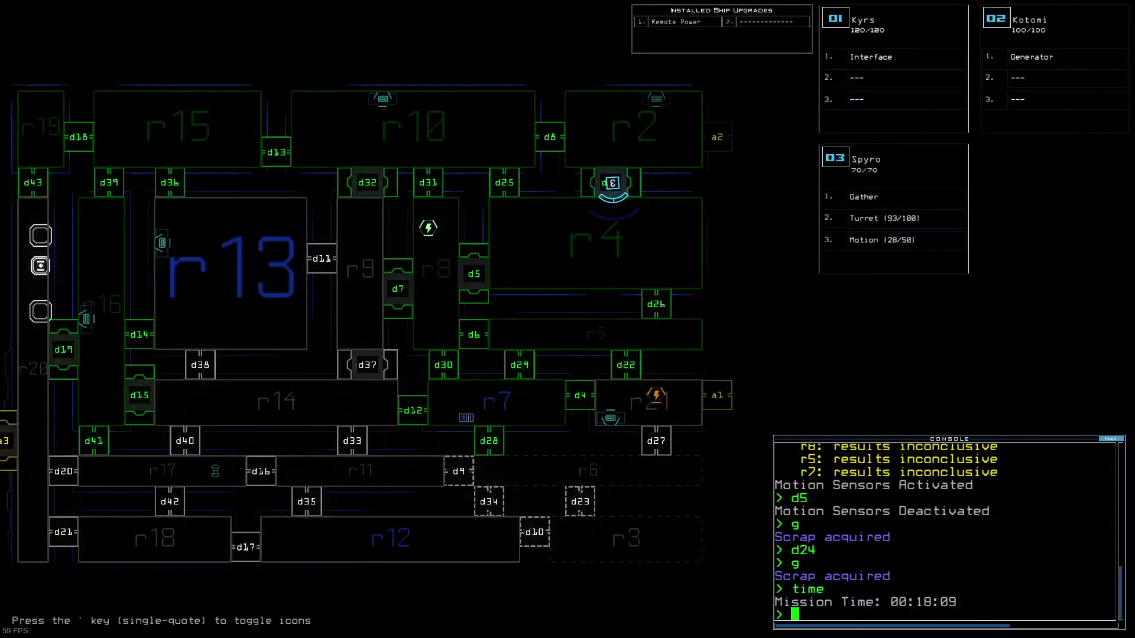
key(space)
key(Up)
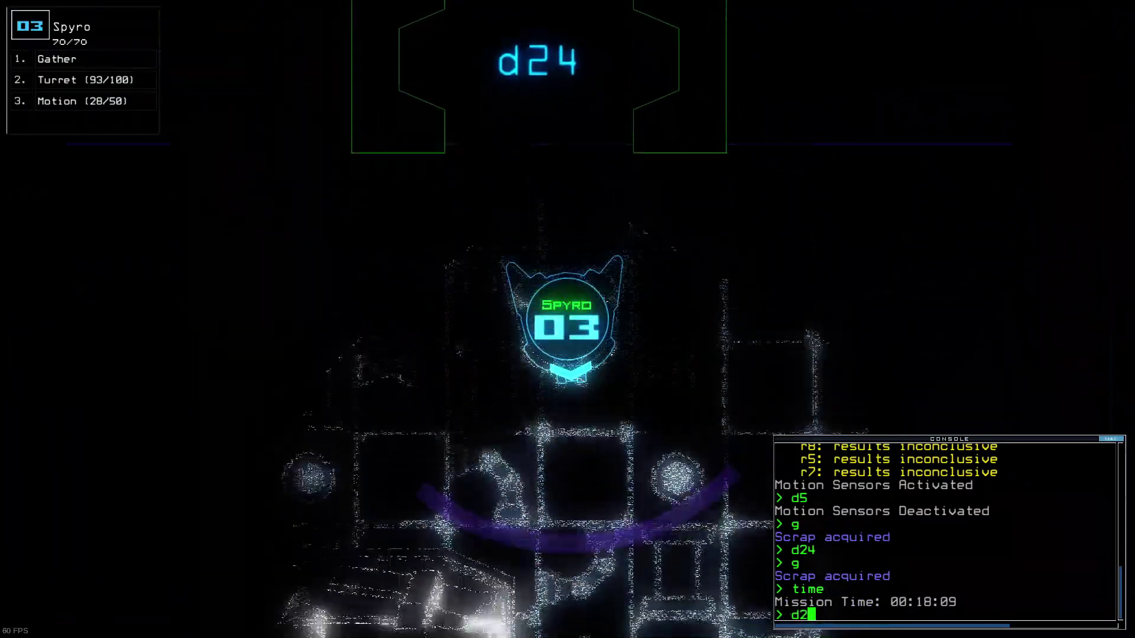
text(d26)
key(Return)
key(Up)
key(space)
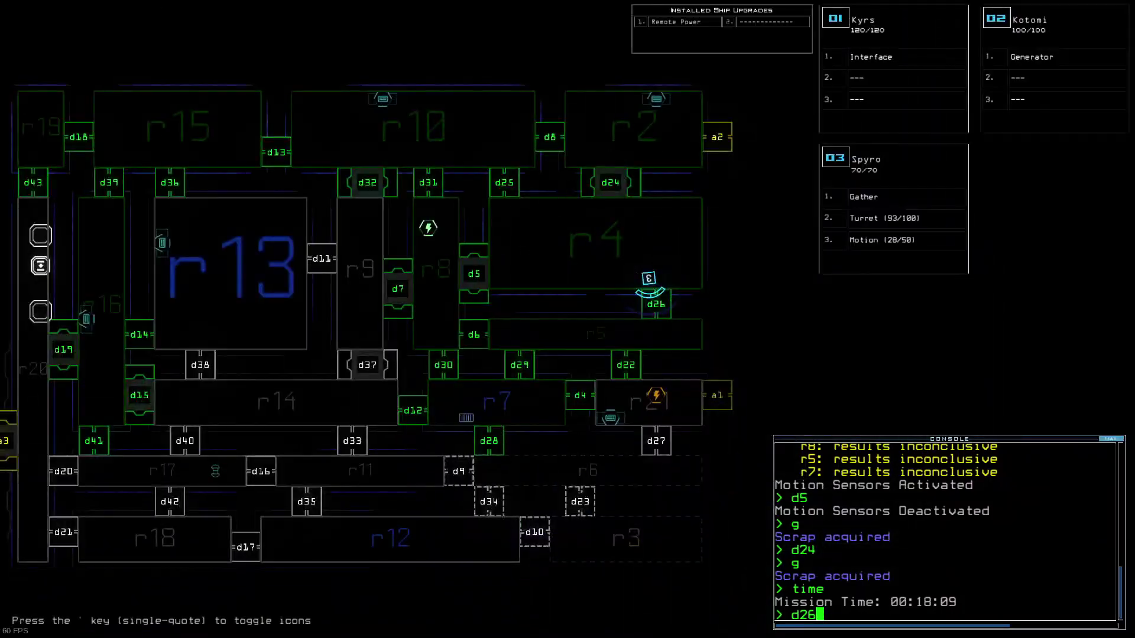
key(space)
Open doors d26 and d22, drive Spyro down to room r21, and close all doors
key(Return)
key(Up)
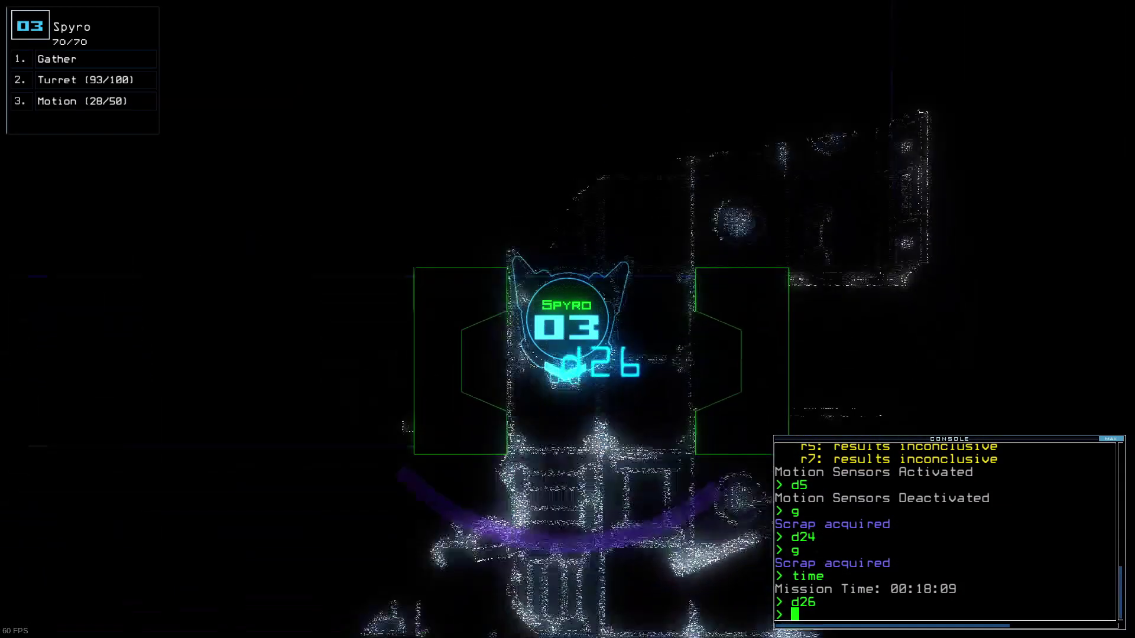
key(Down)
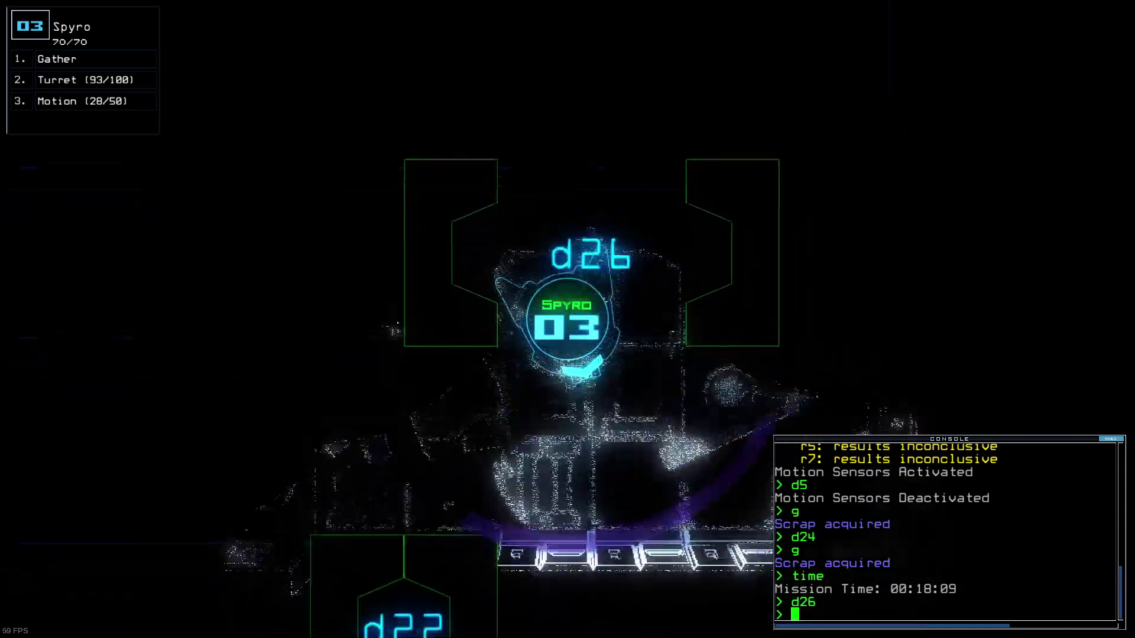
text(d22)
key(space)
key(Return)
key(space)
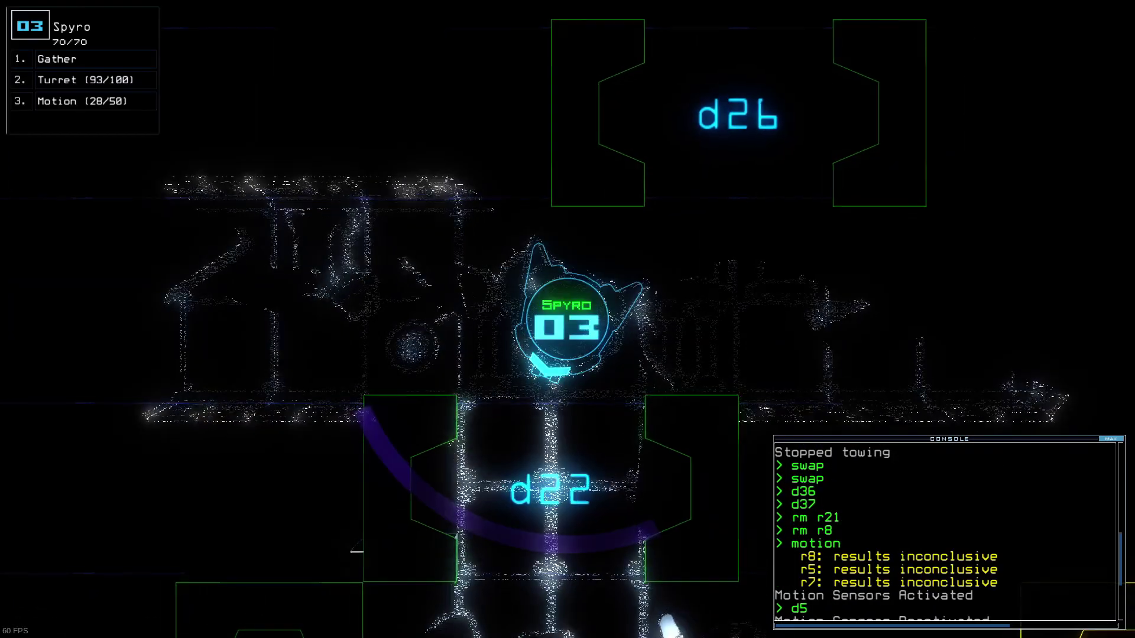
key(Down)
text(cccc)
key(Return)
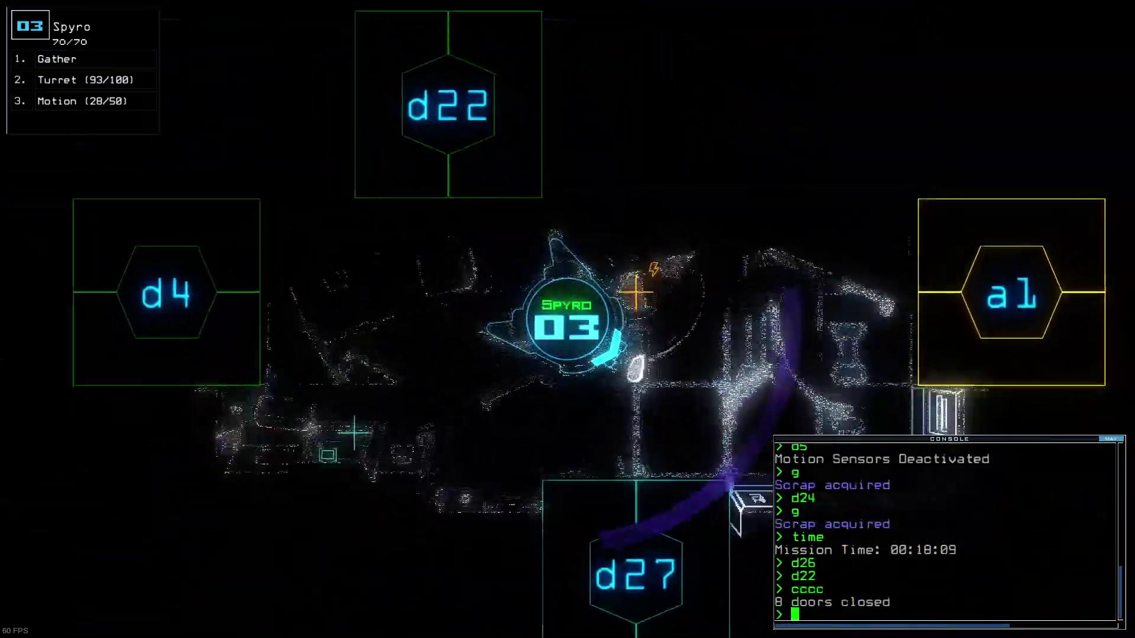
key(space)
text(1)
Start re-docking at airlock a1 and run a motion scan of nearby rooms
key(Return)
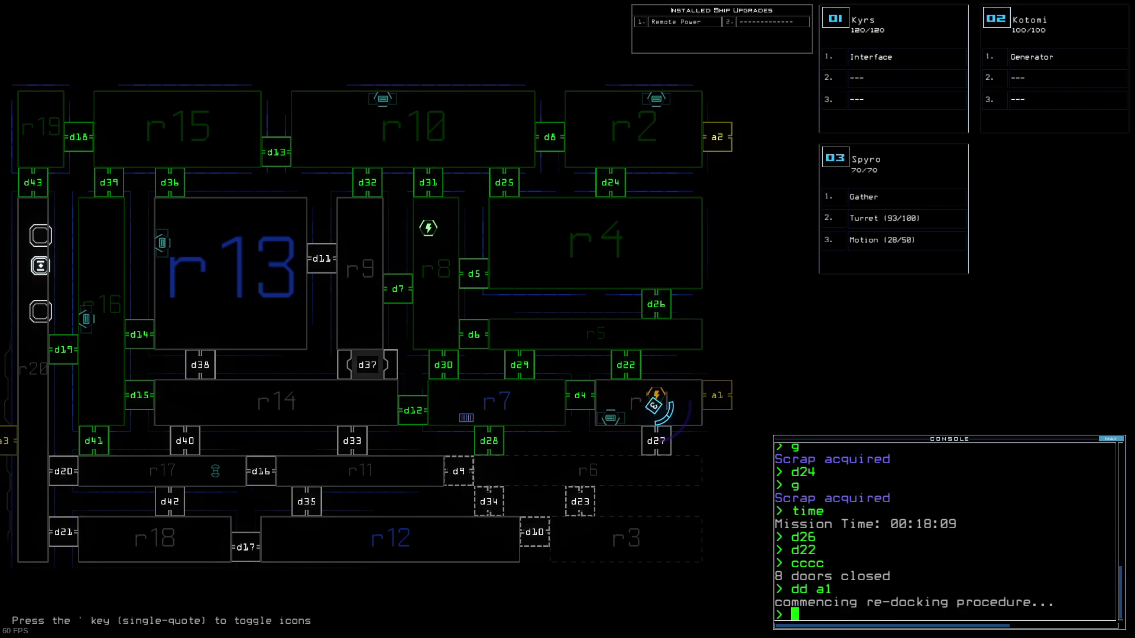
text(tion)
key(Return)
key(space)
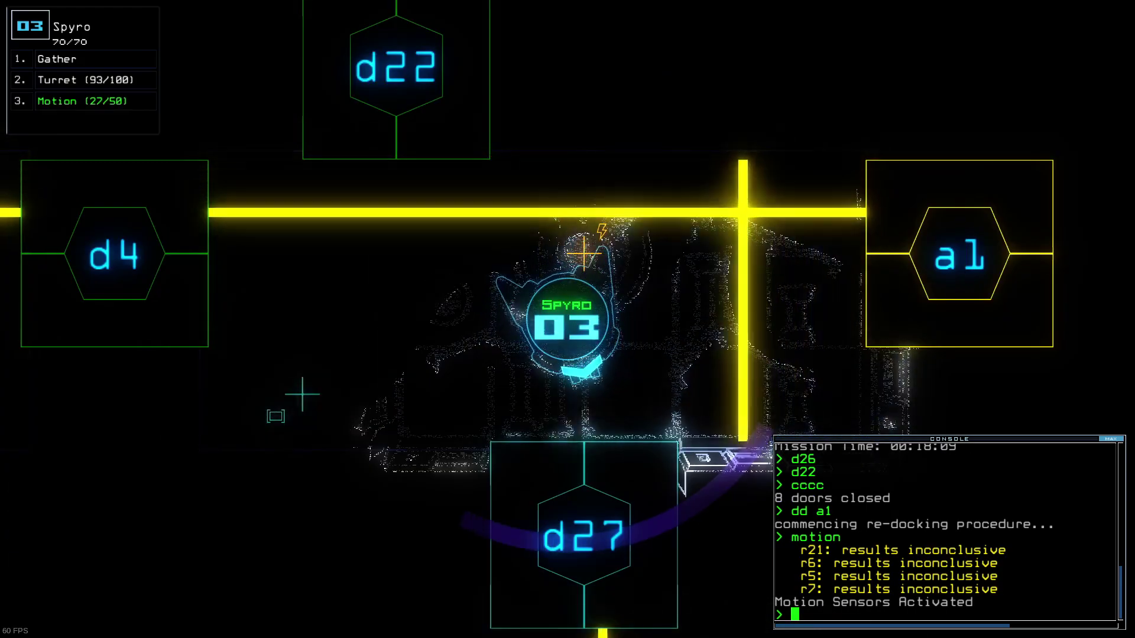
key(space)
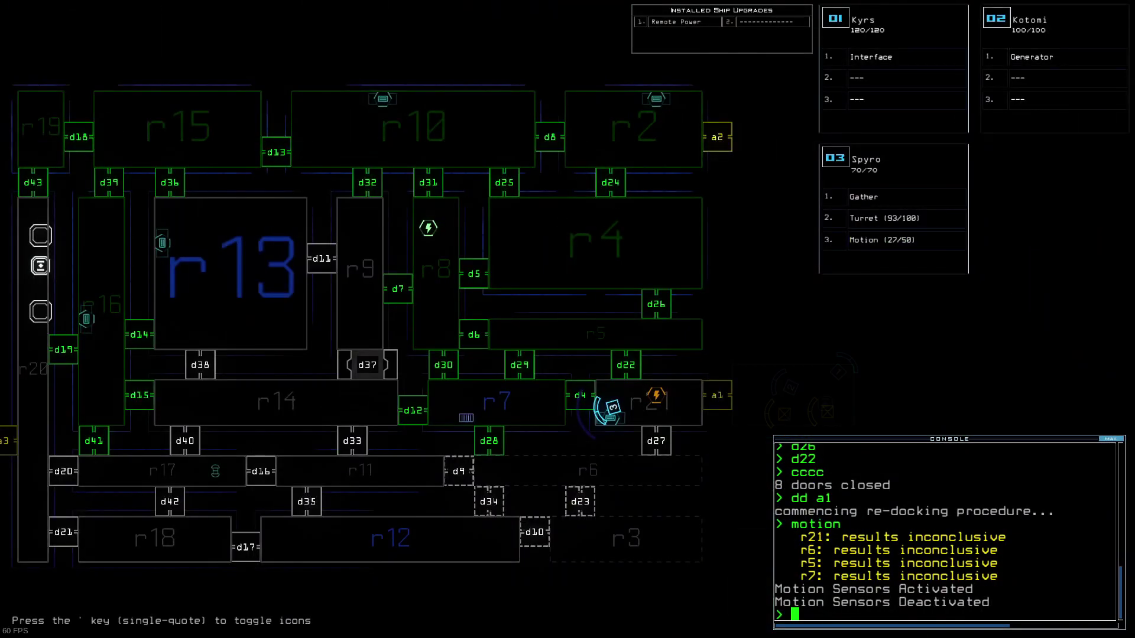
key(space)
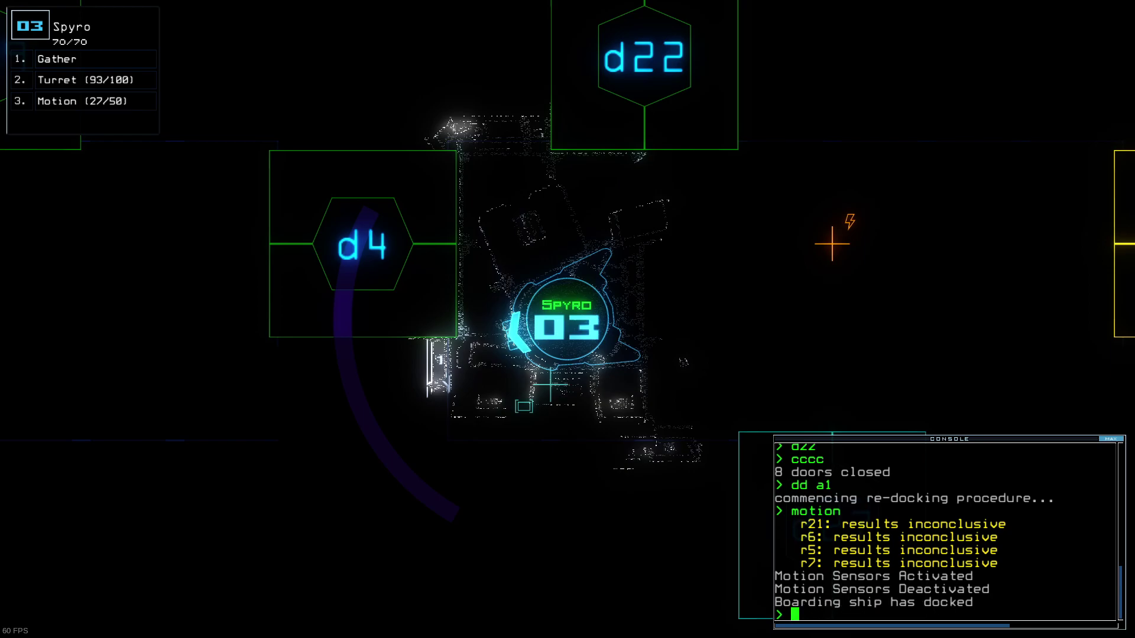
text(rm r)
Cut power to rooms r8 and r21
key(space)
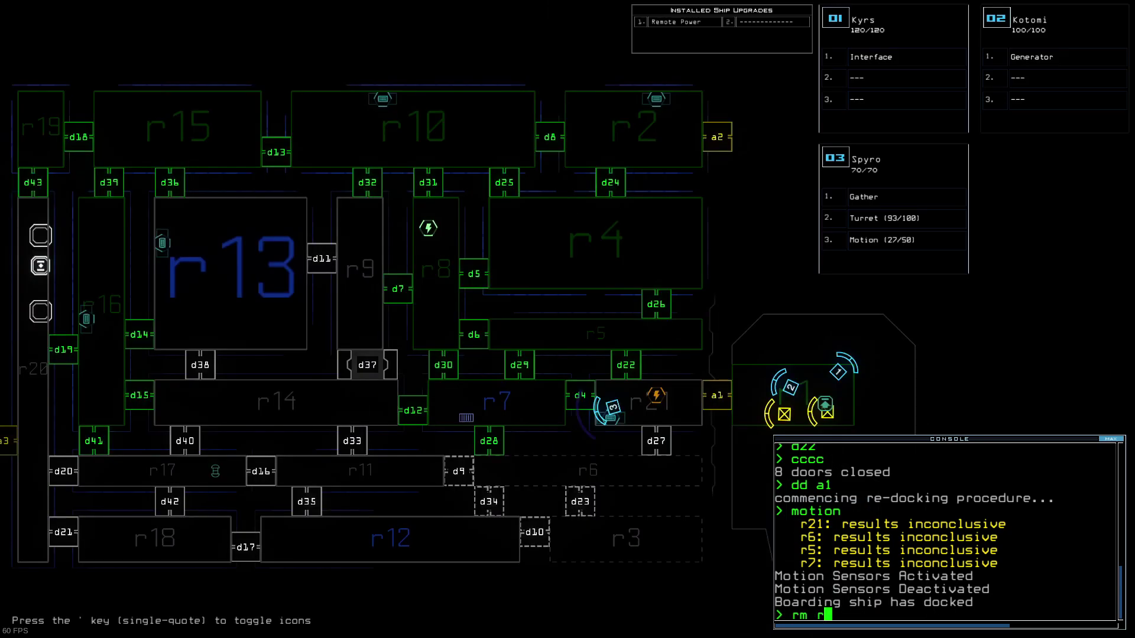
text(8)
key(Return)
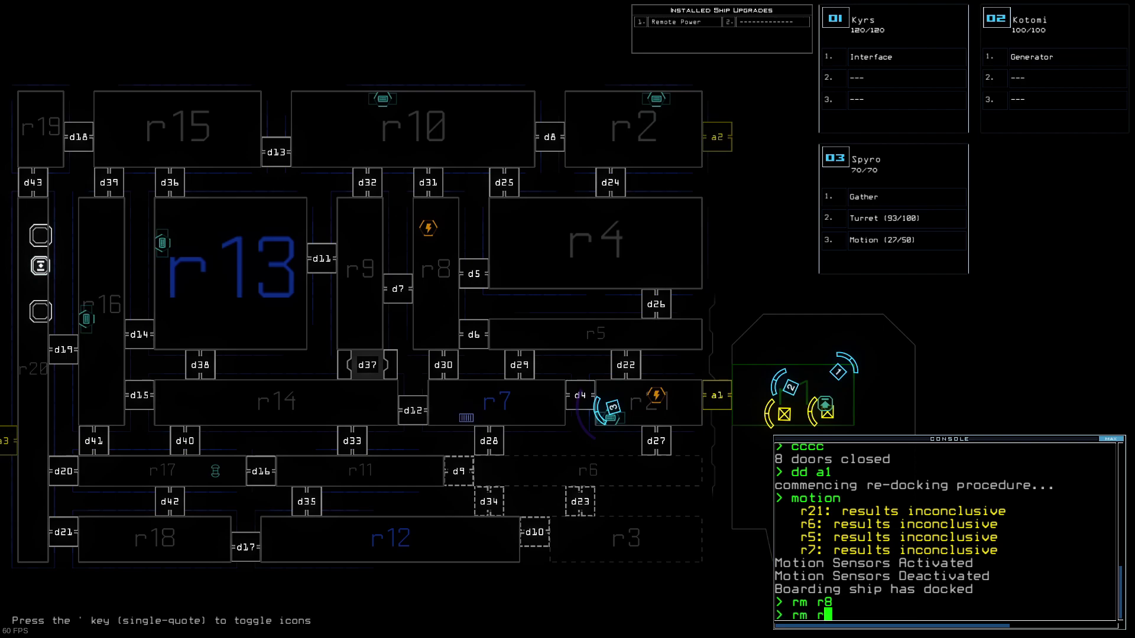
text(21)
key(Return)
Open door d27, drive Spyro through, and gather scrap in the room beyond
key(space)
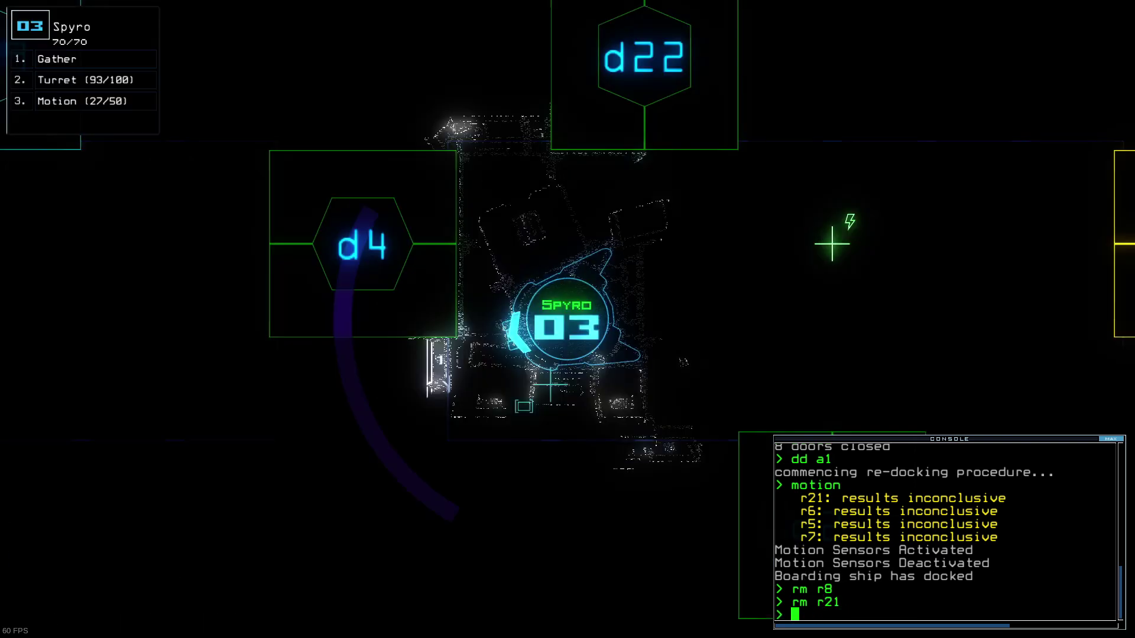
key(Down)
key(Down)
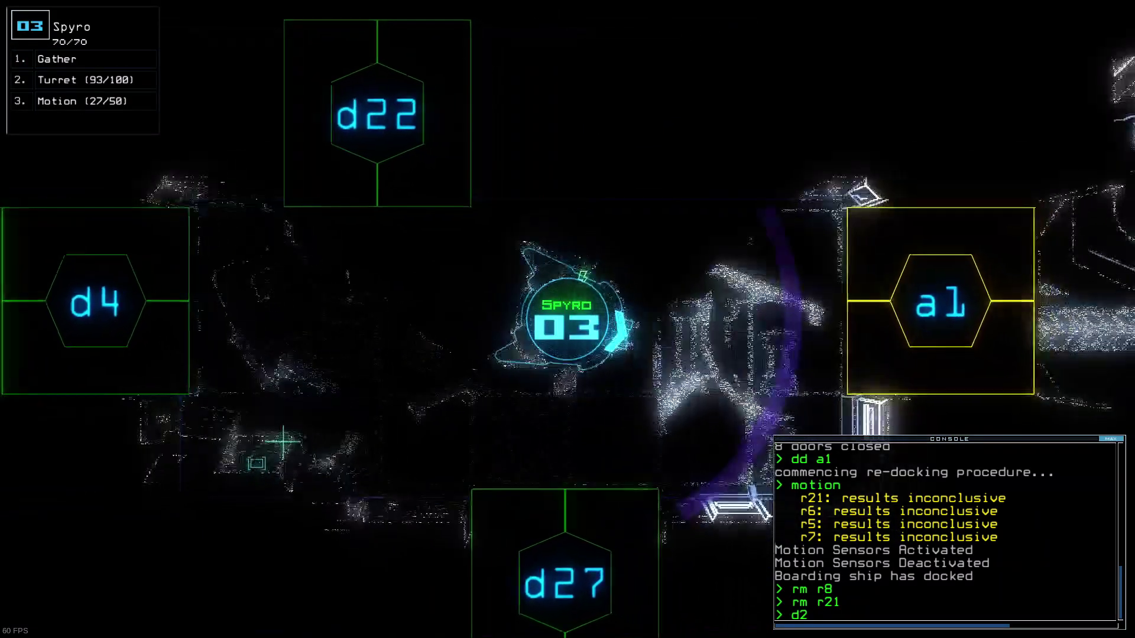
text(d27)
key(space)
key(space)
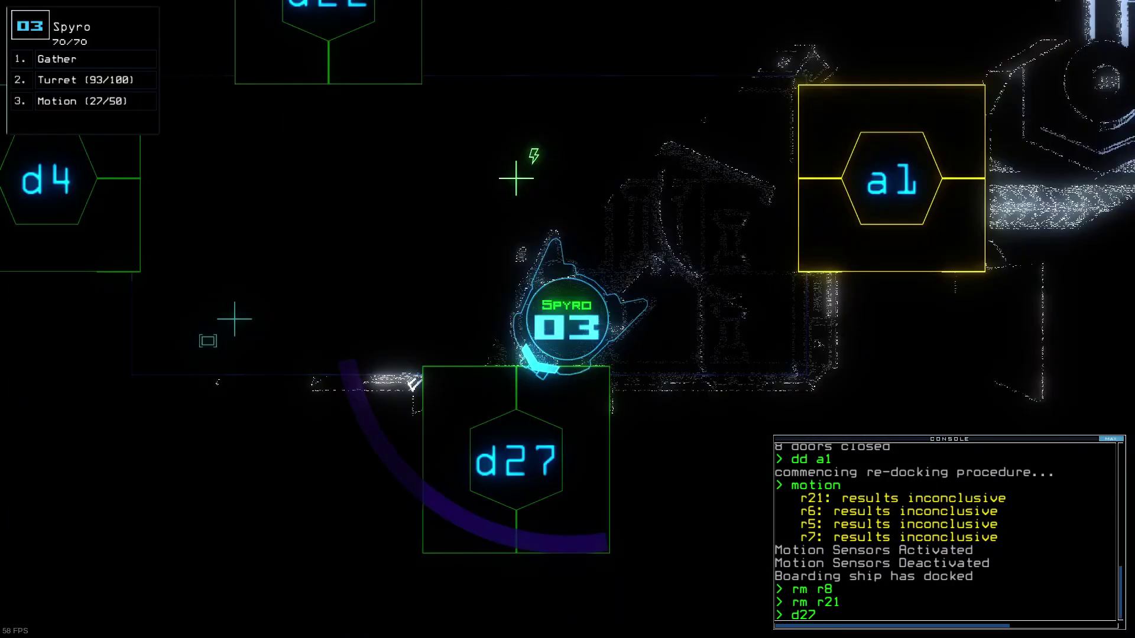
key(Return)
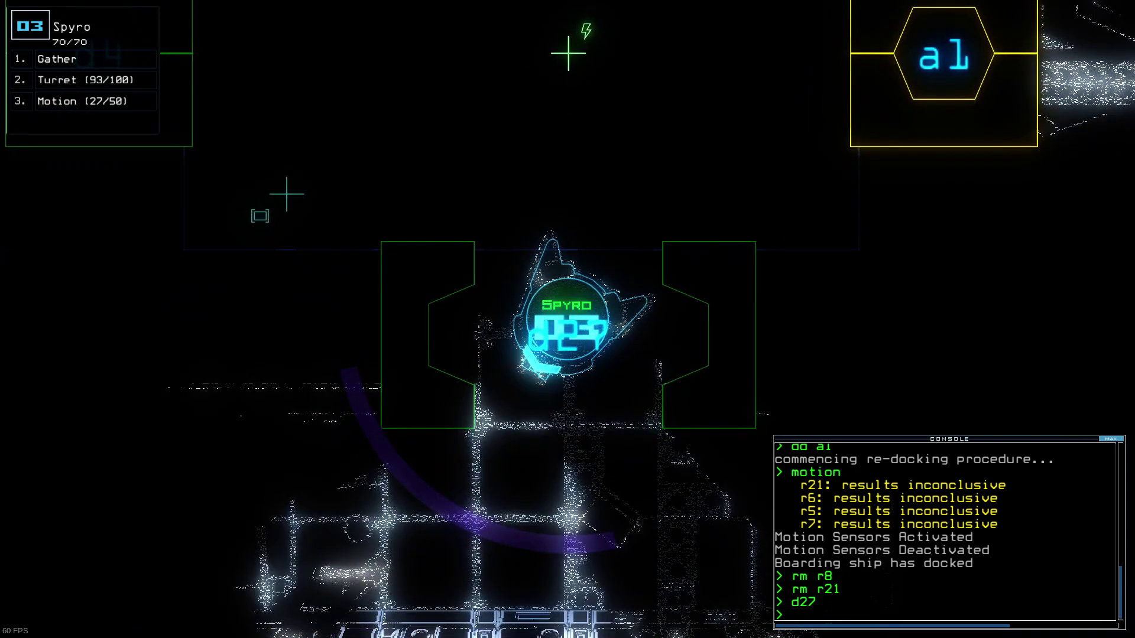
key(space)
key(space)
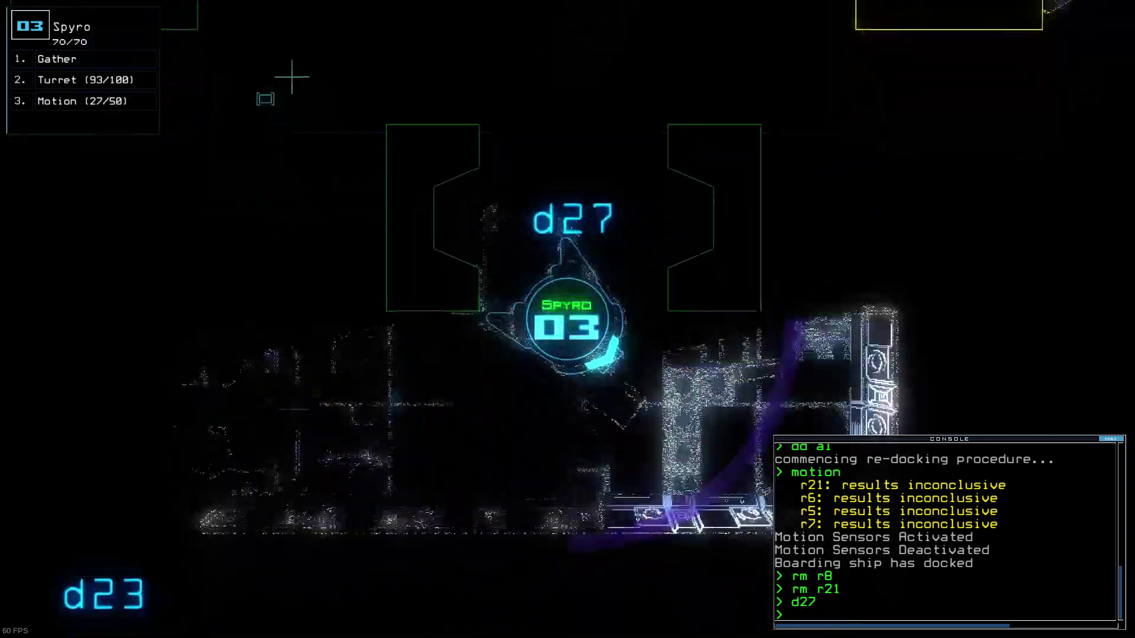
text(g)
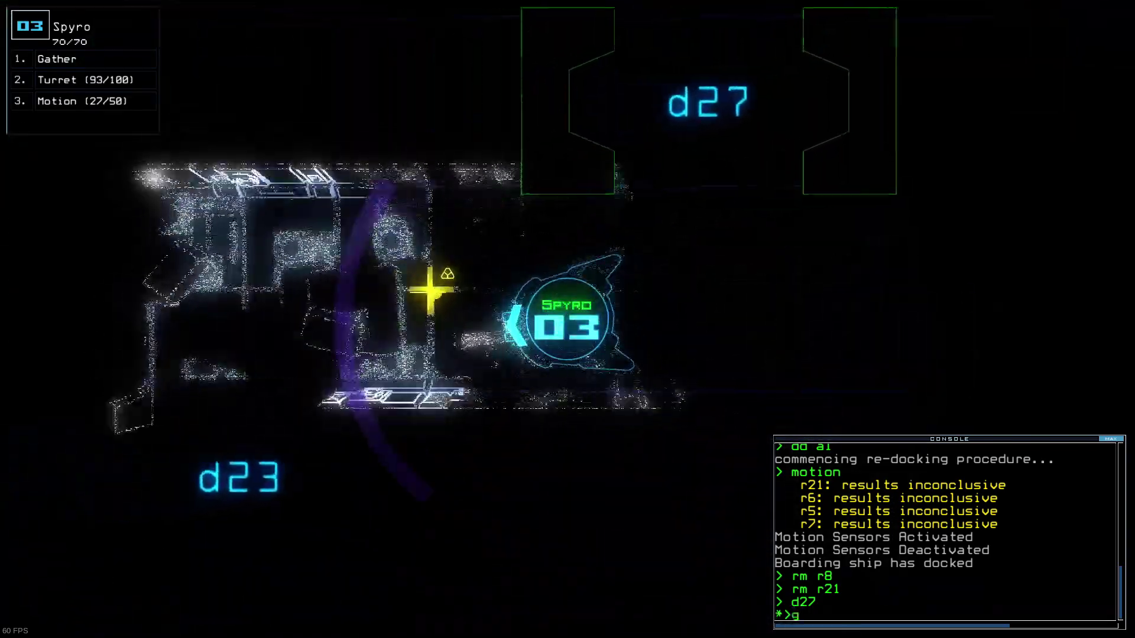
key(Return)
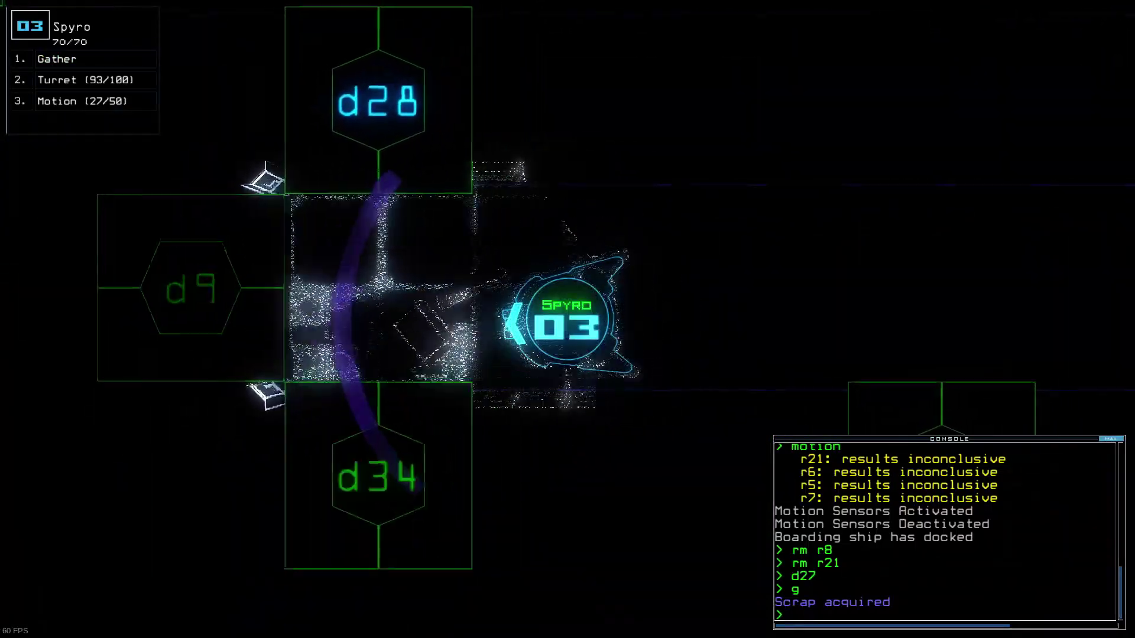
key(space)
text(motion)
Run a motion scan, open door d23, and close the doors behind Spyro
key(Return)
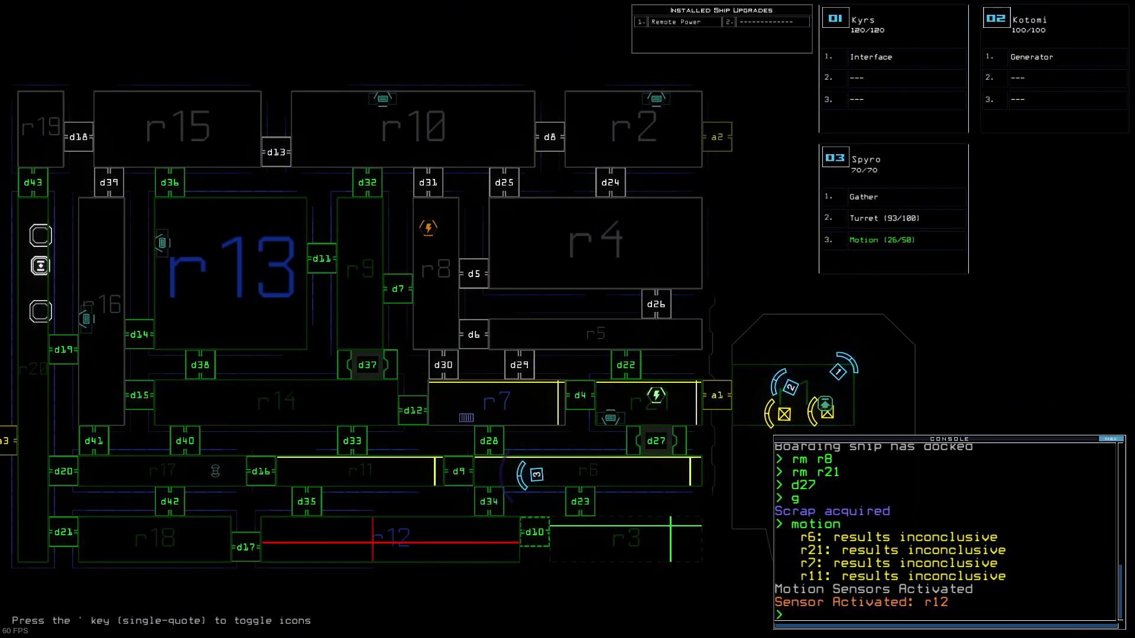
text(d23)
key(Return)
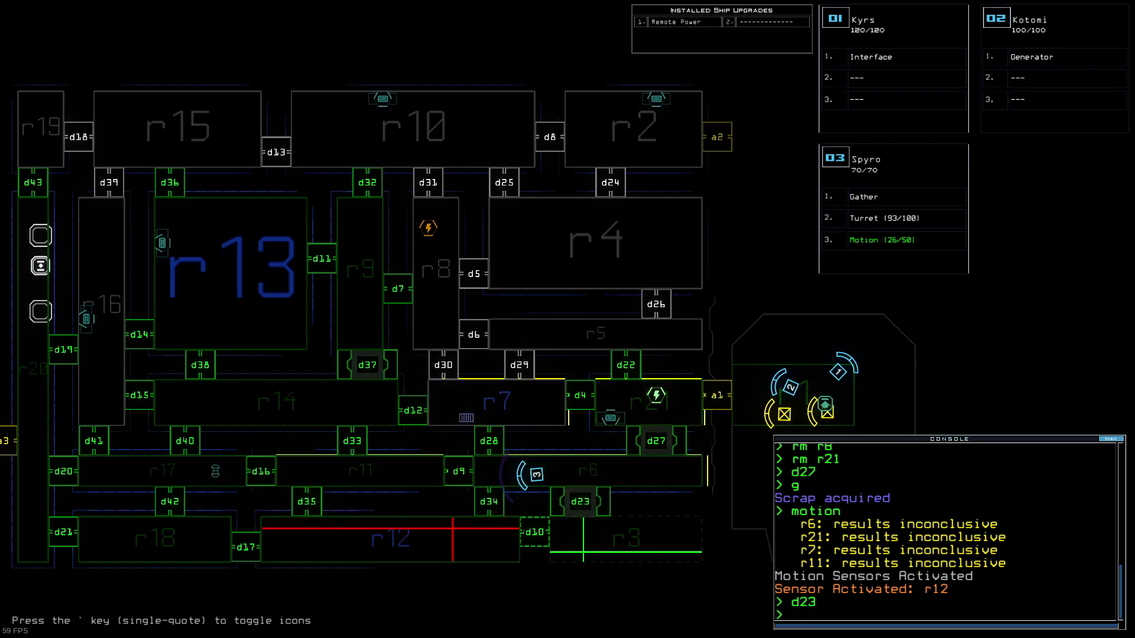
key(space)
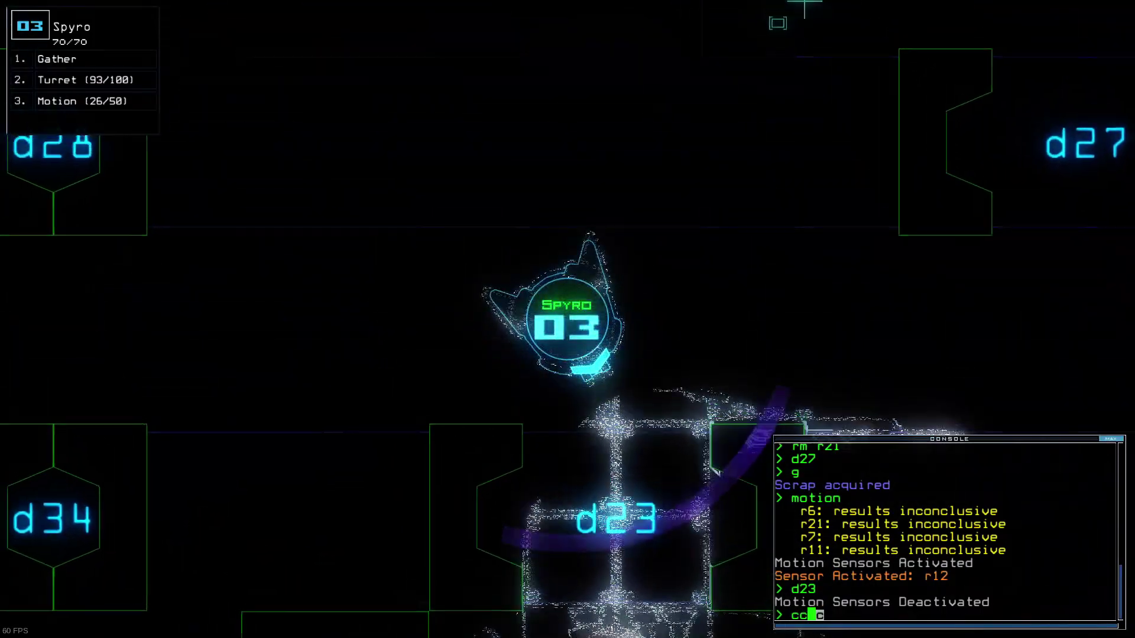
text(cccc)
key(Return)
text(tion)
Run another motion scan, open door d10, close it behind Spyro, and open d34
key(Return)
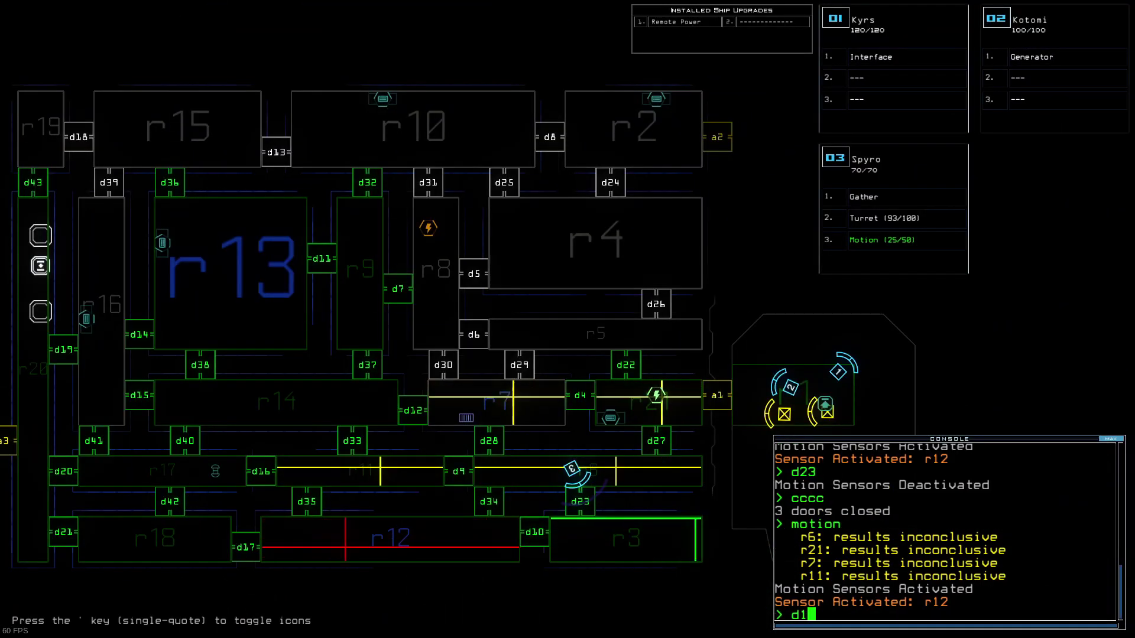
key(Return)
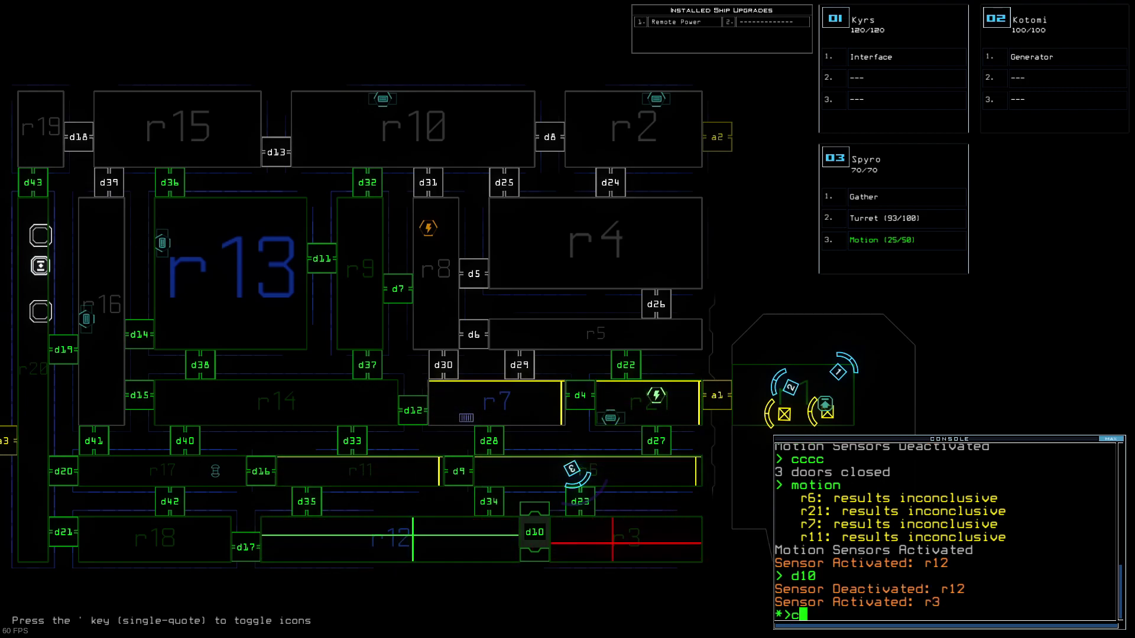
text(ccc)
key(Return)
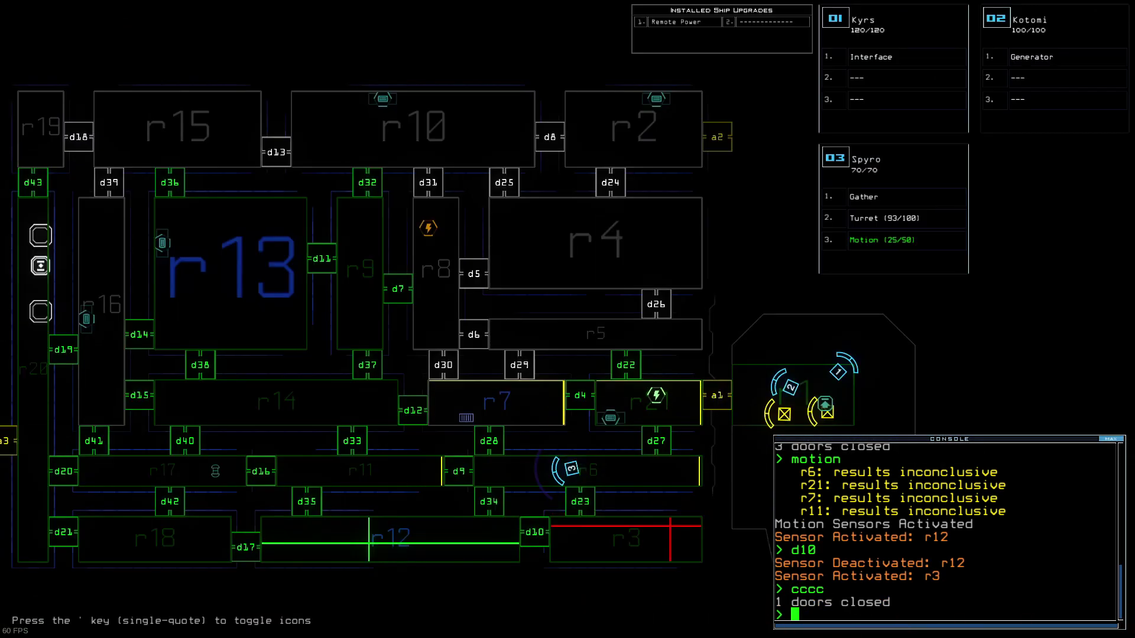
text(d34)
key(Return)
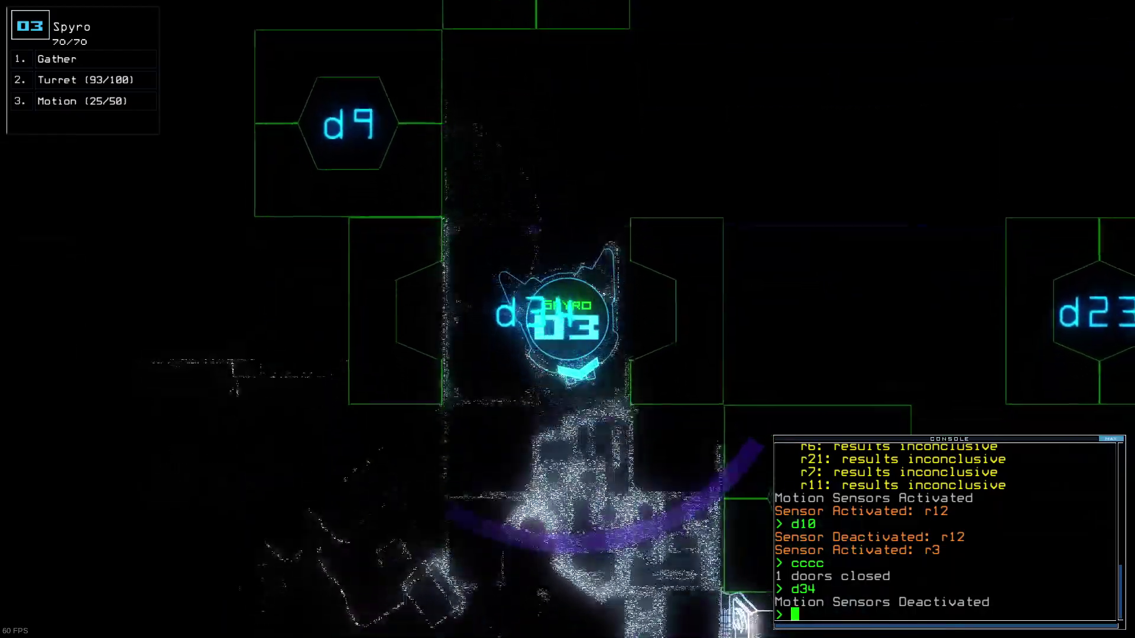
text(g)
Gather two scrap past d34, check the mission time, and close the door behind Spyro
key(Return)
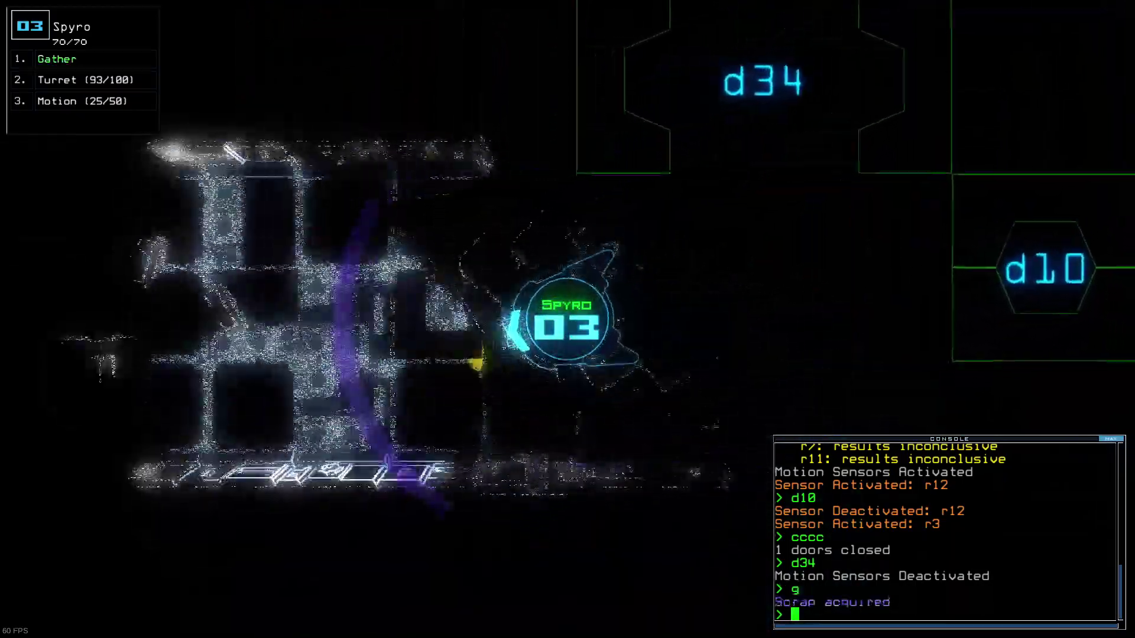
text(g)
key(Return)
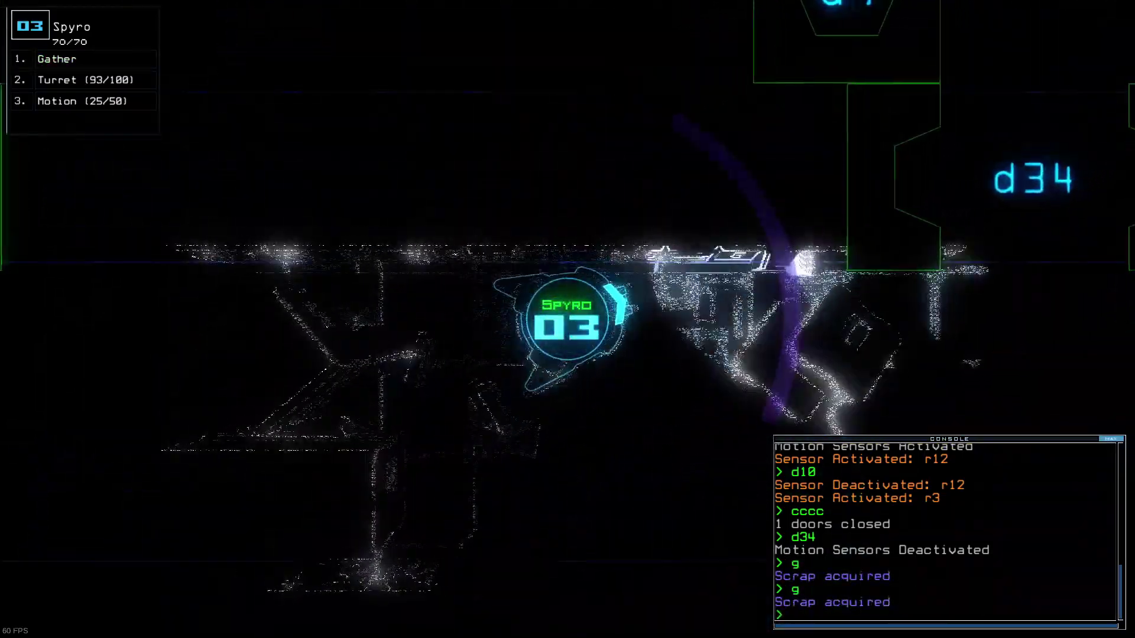
text(time)
key(Return)
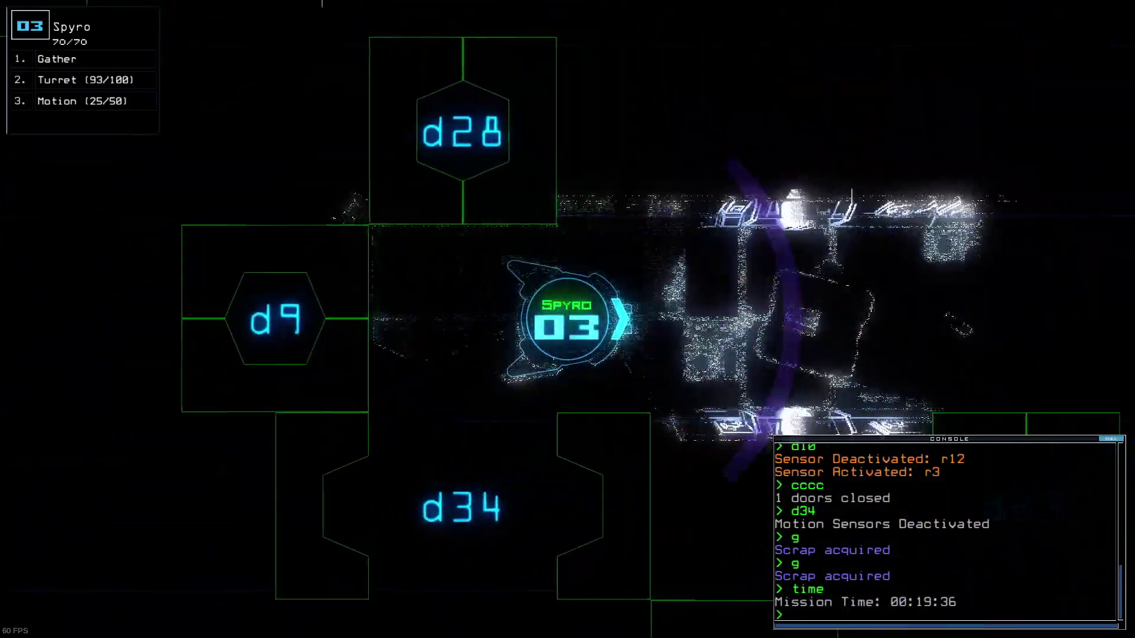
text(cccc)
key(Return)
Drive Spyro back through door d27 into airlock room r1
key(Right)
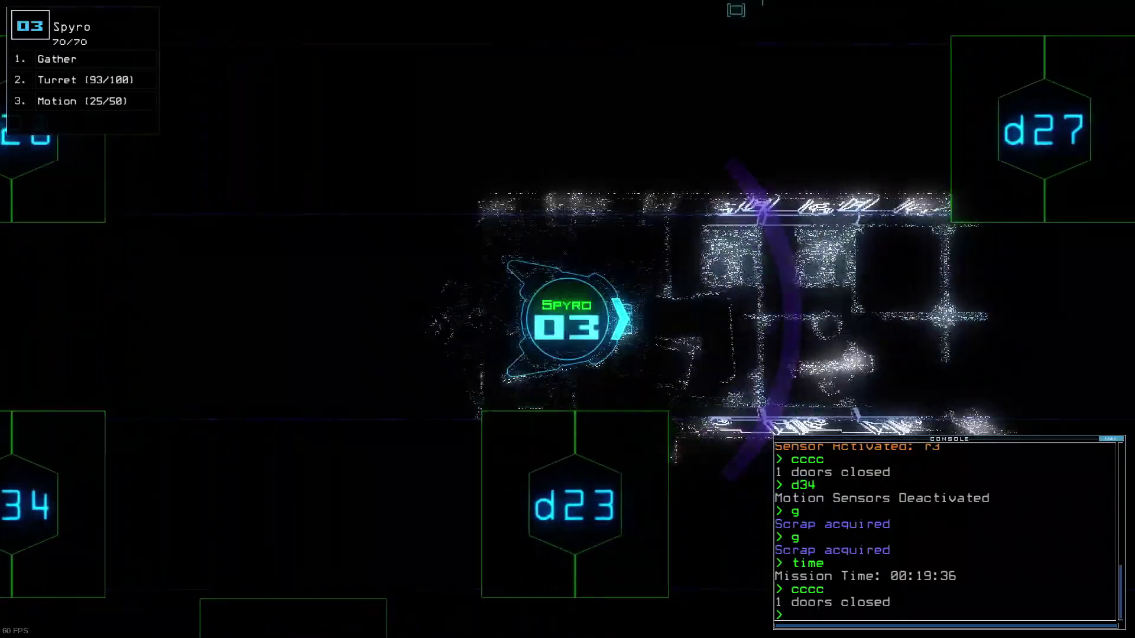
text(d27)
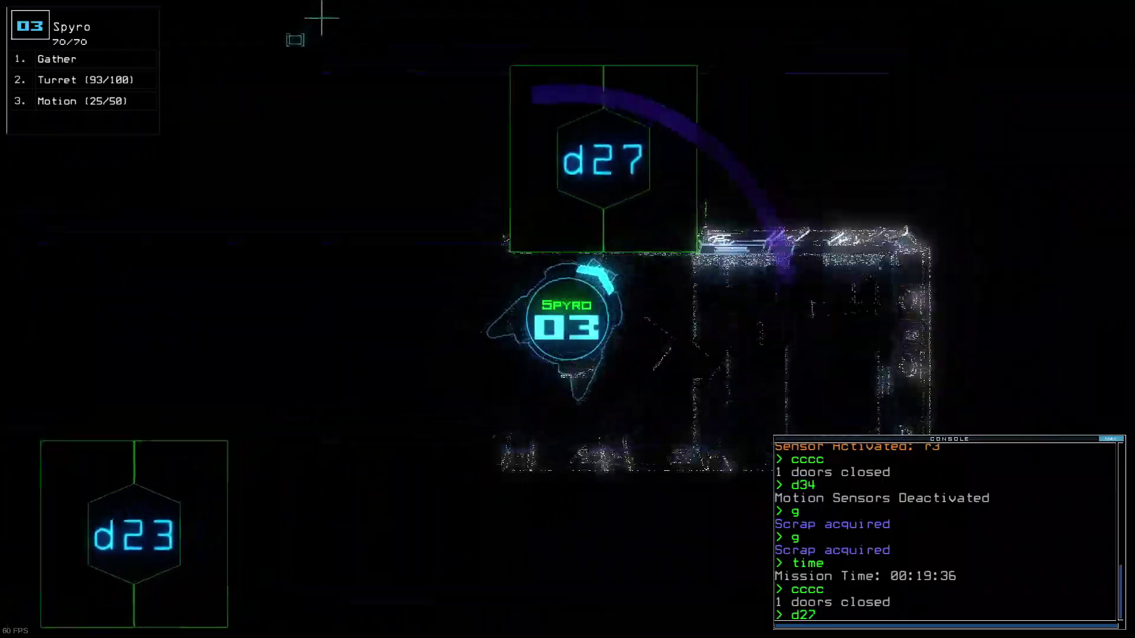
key(Return)
key(3)
key(Up)
key(Up)
key(Up)
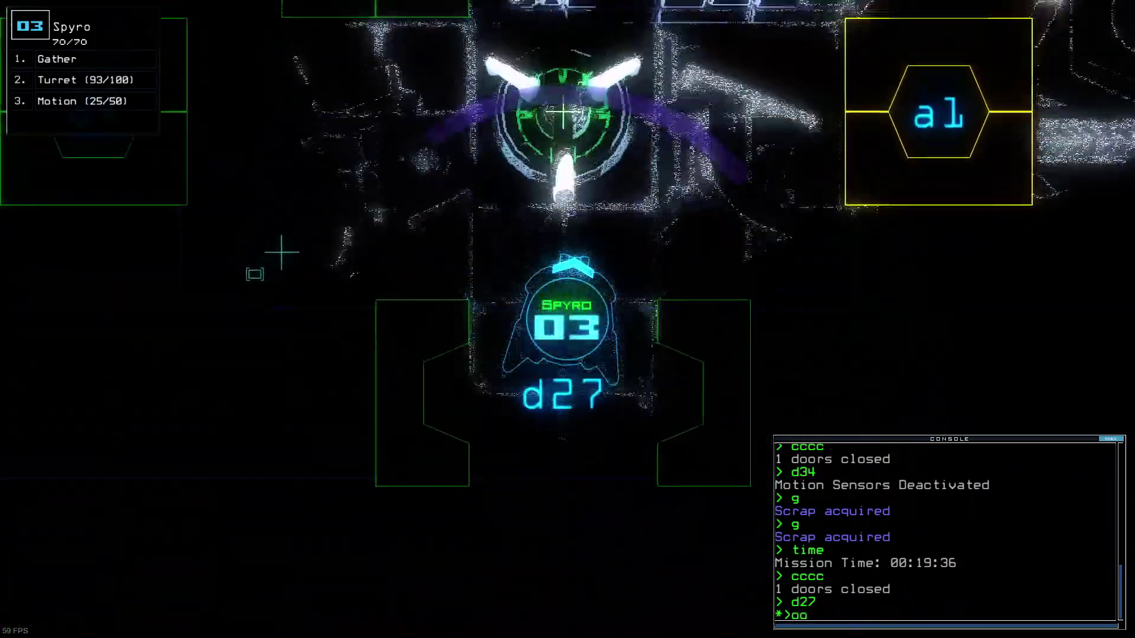
text(oo)
key(Return)
key(Right)
key(Right)
key(Right)
text(cccc)
key(Return)
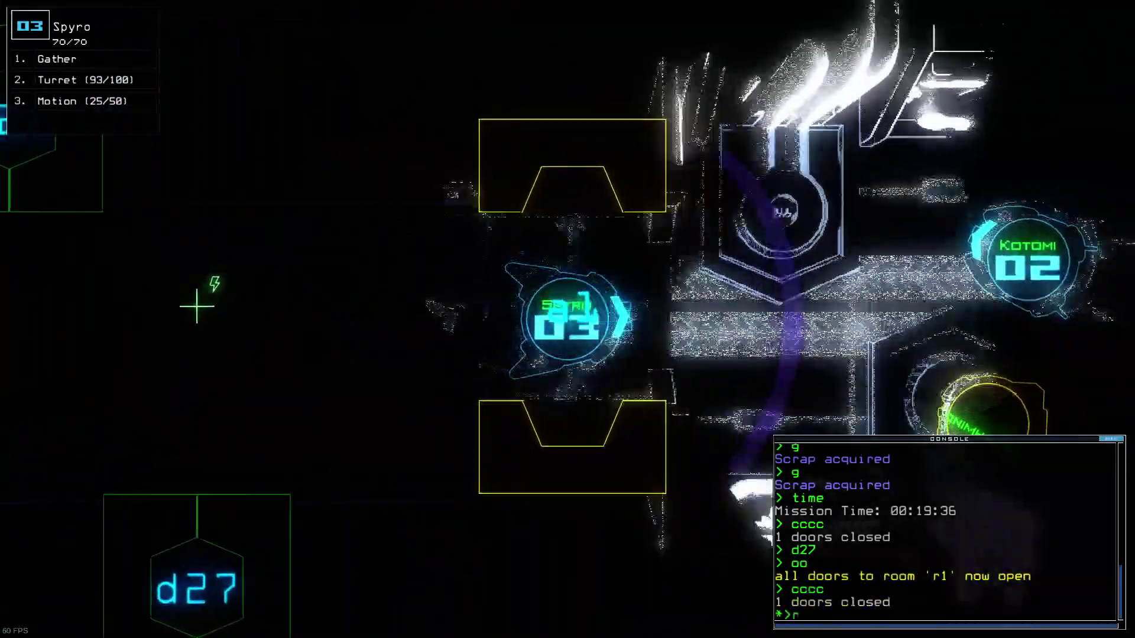
text(rrrr)
Close room r1's doors, depart, and dismiss the score summary
key(Return)
text(1)
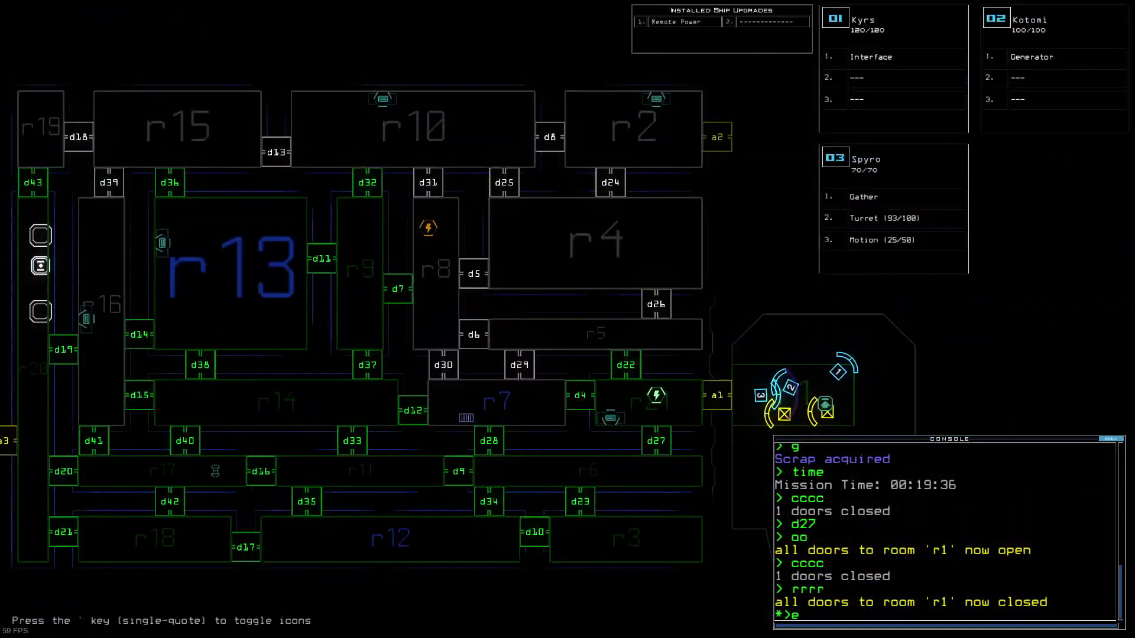
text(e)
key(Return)
key(o)
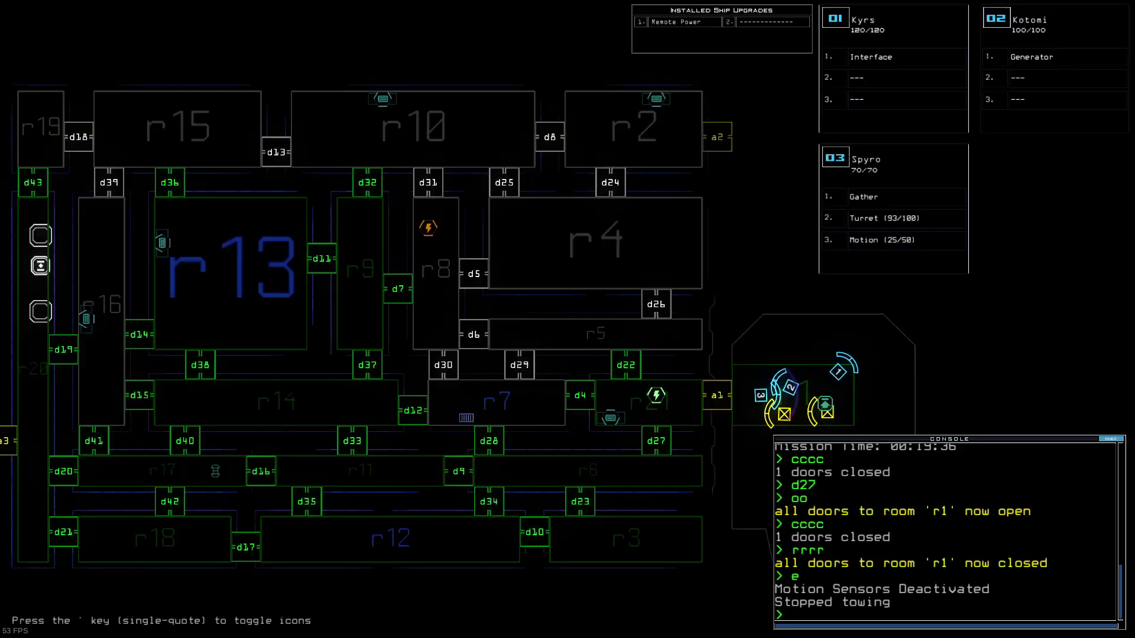